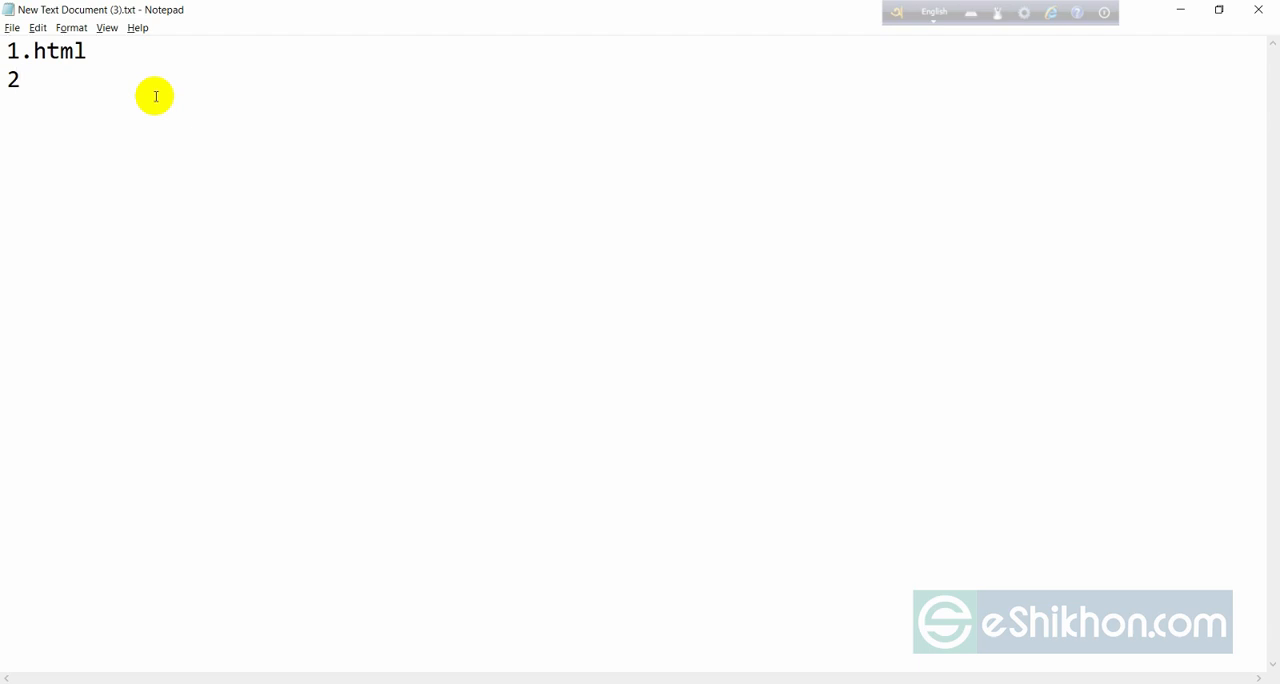
Complete the second list item so it reads "2.css" and start a new line below it.
type("ss")
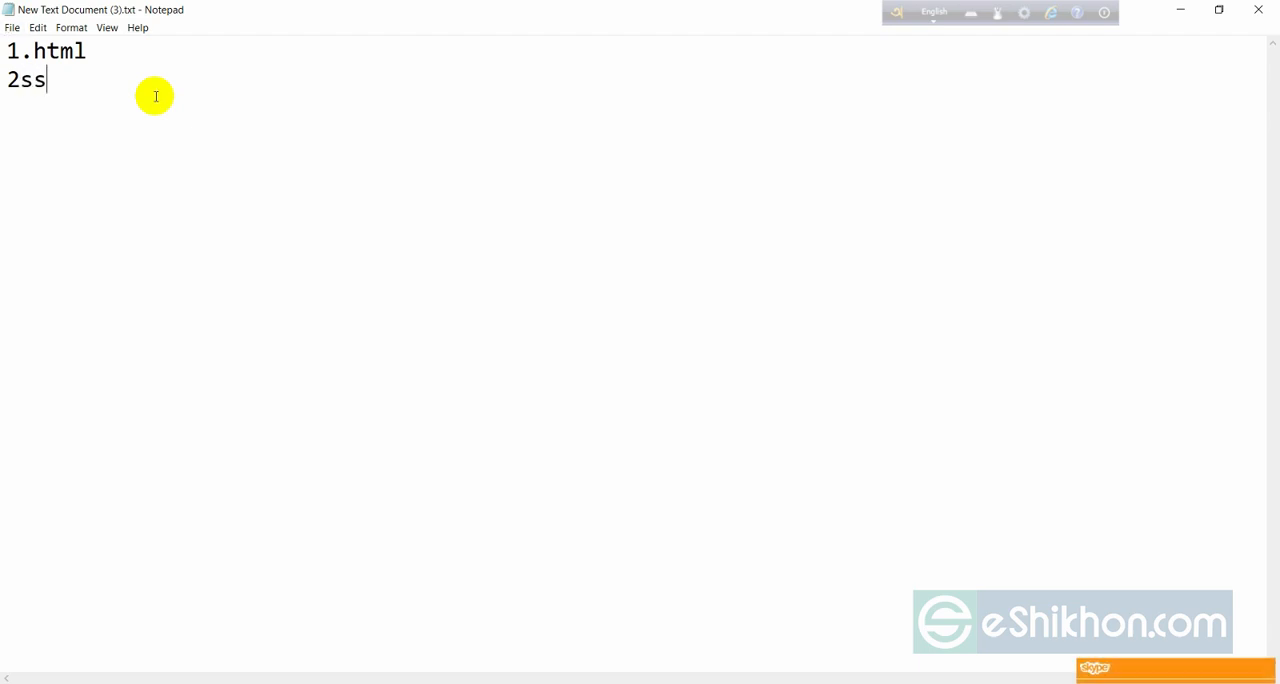
key("BackSpace")
key("BackSpace")
type(".css ")
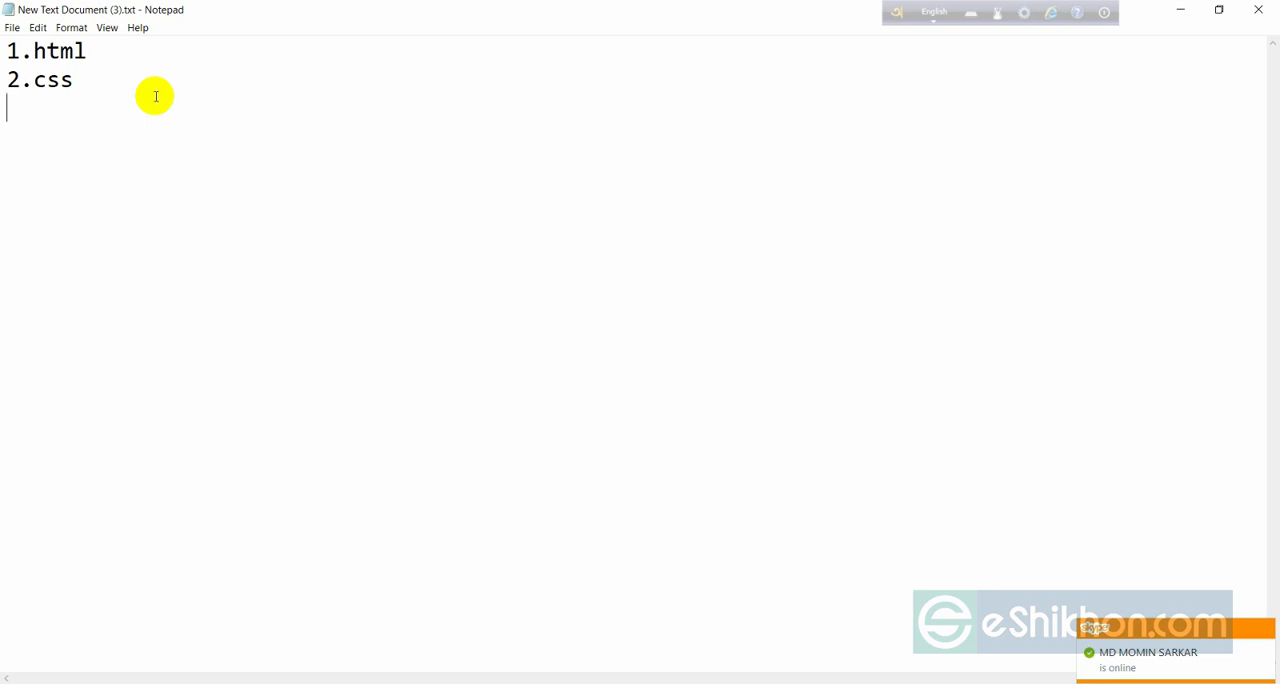
type("3. javasc")
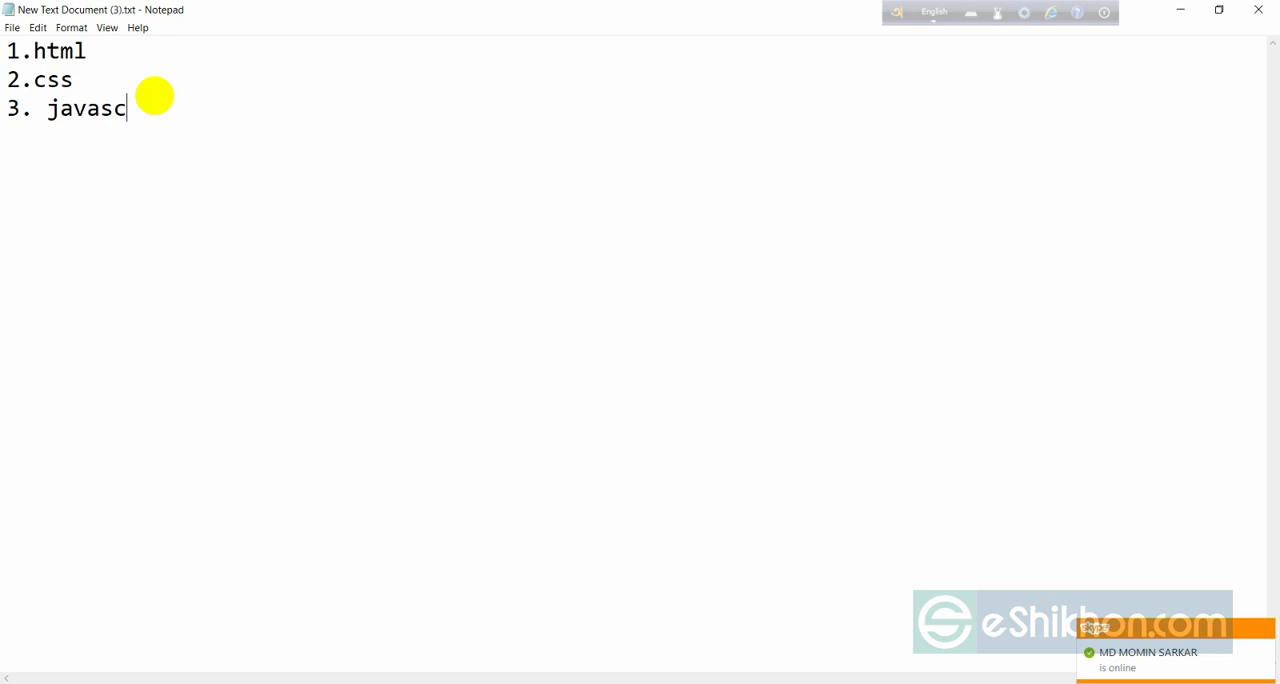
type("ri")
type("pt ")
type("4")
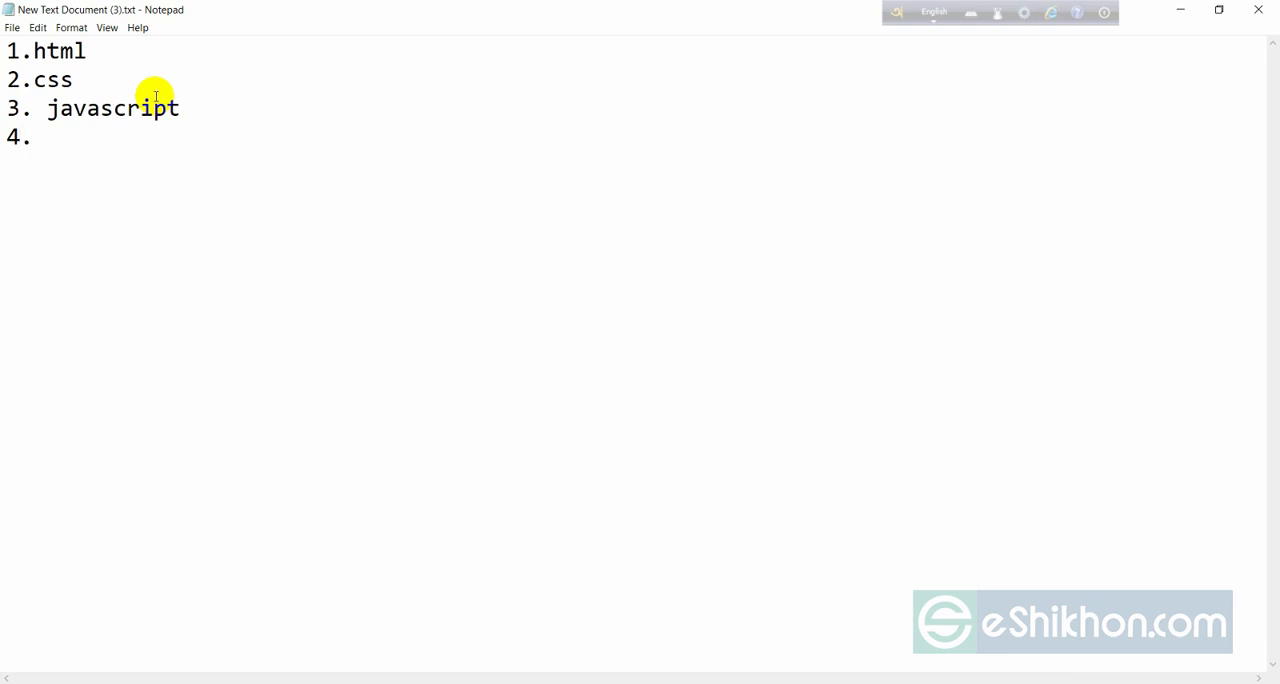
type(". jquery")
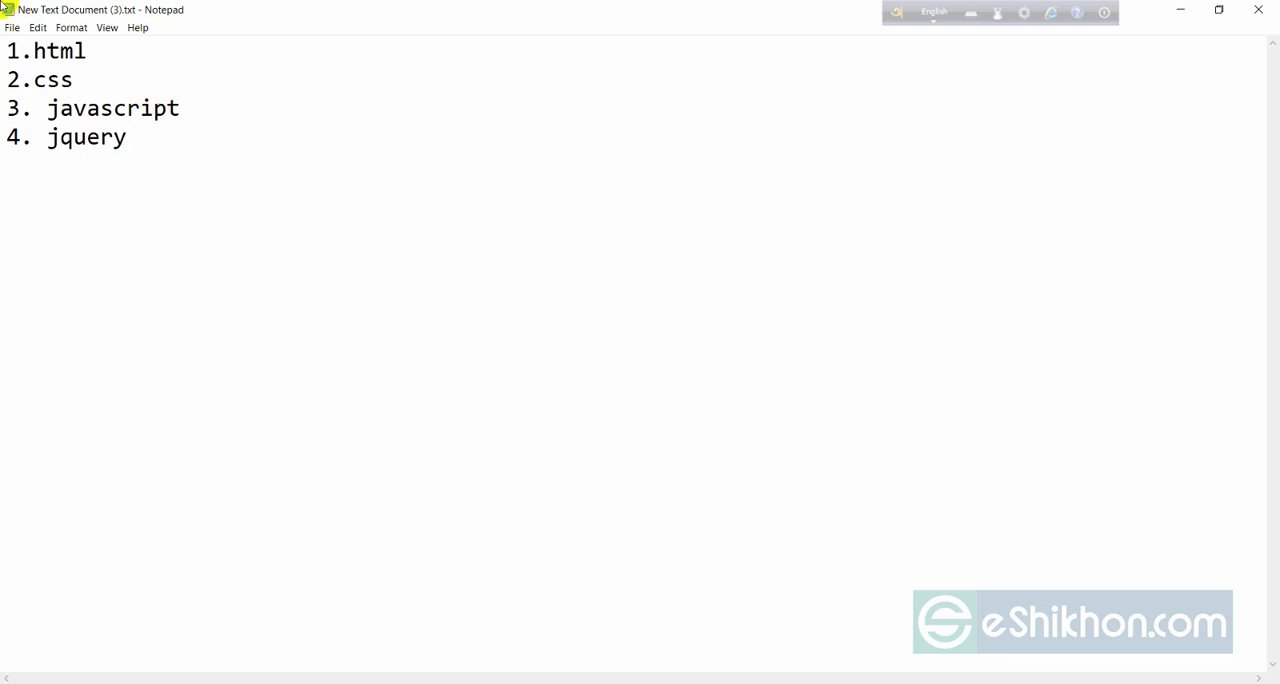
Insert a space after the numbers of the html and css items, and add "5. php" below jquery.
left_click(33, 50)
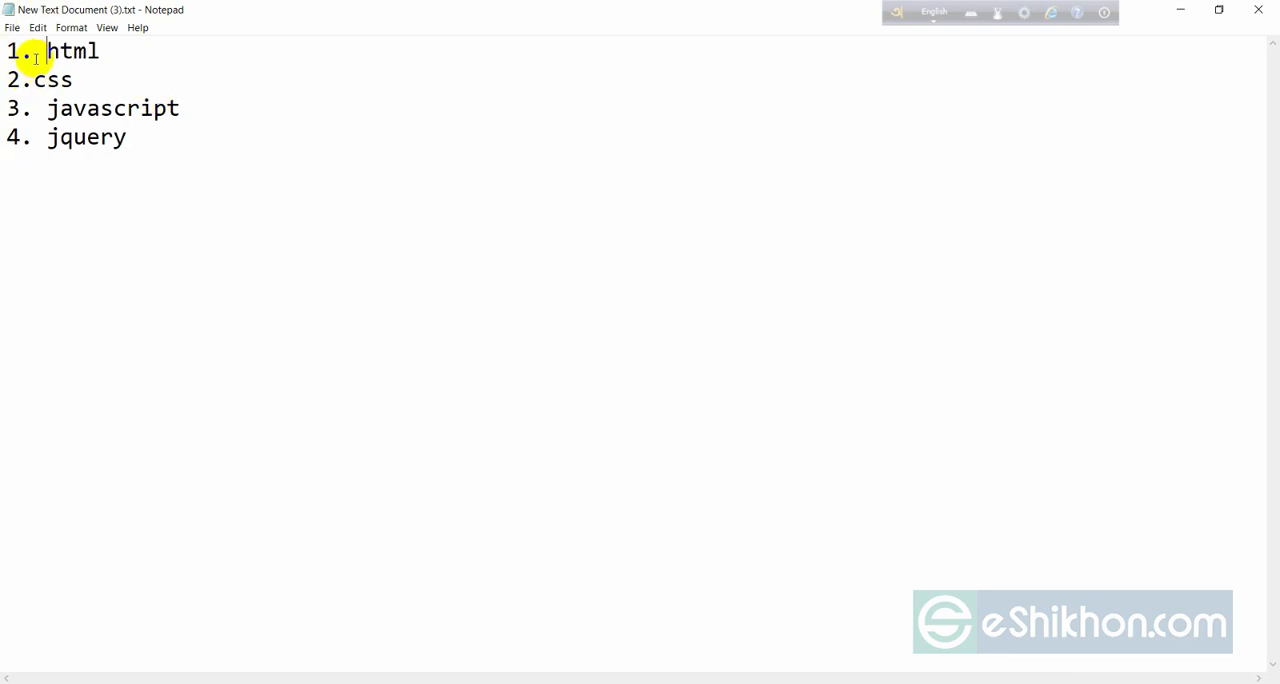
left_click(33, 79)
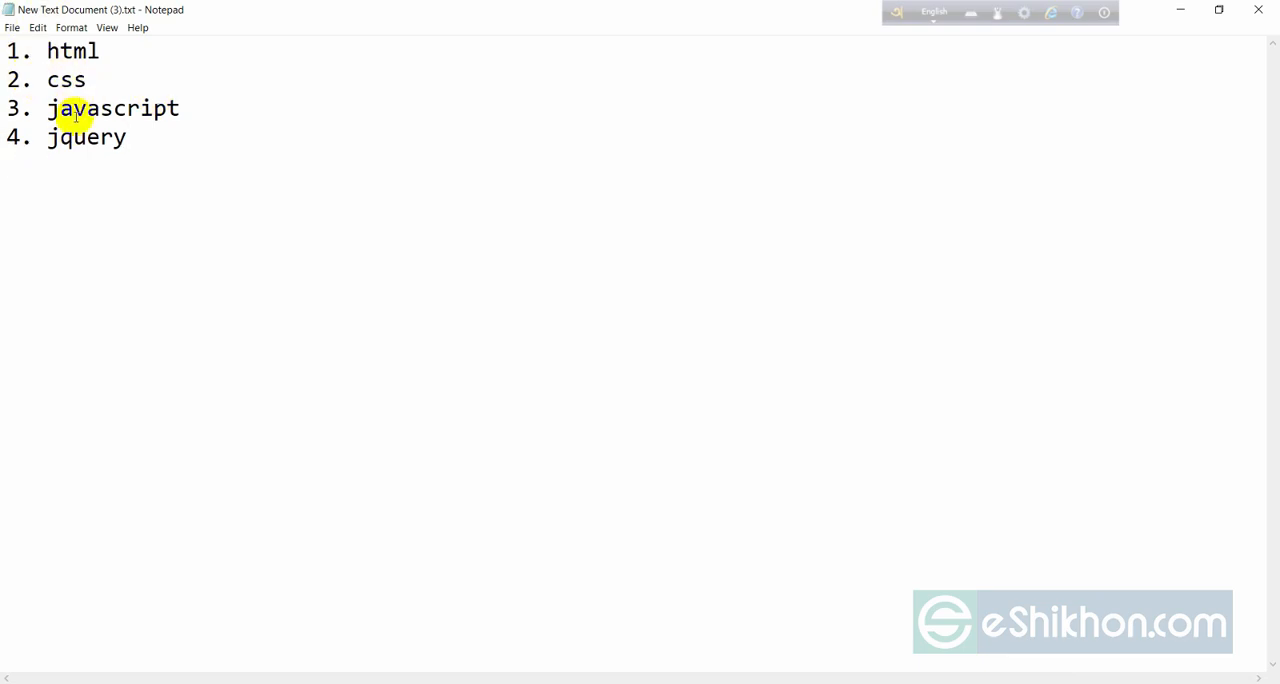
left_click(157, 142)
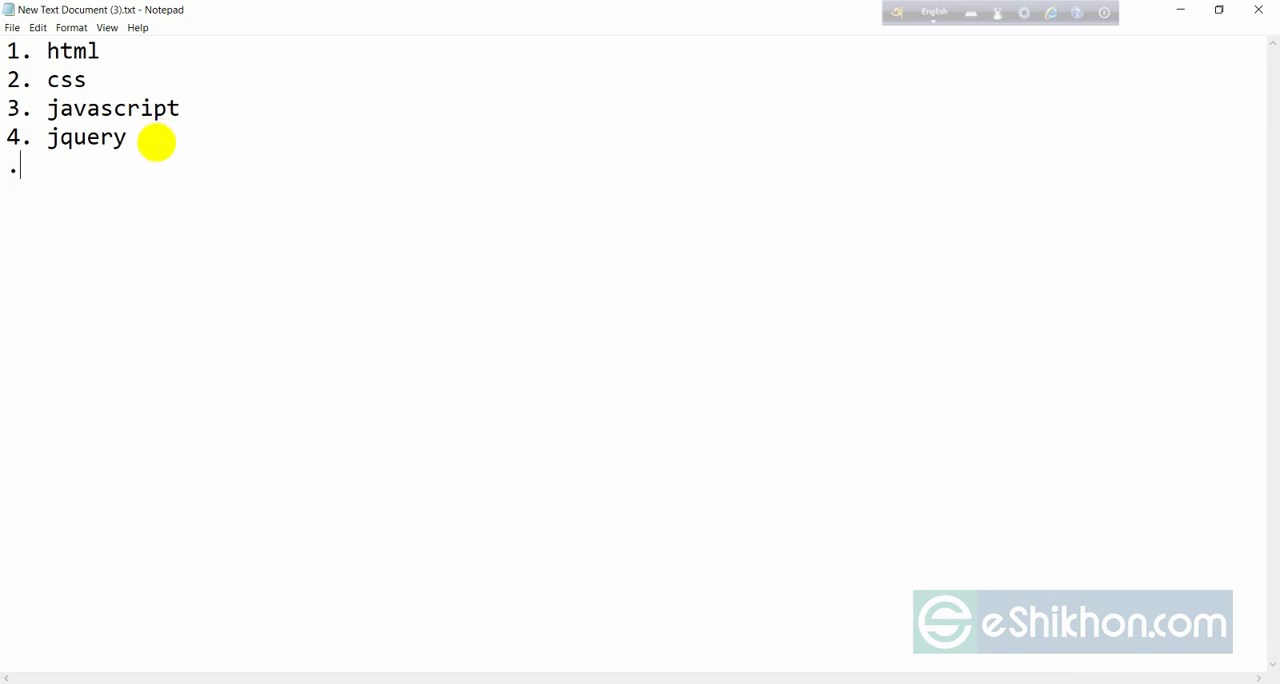
type("5. php")
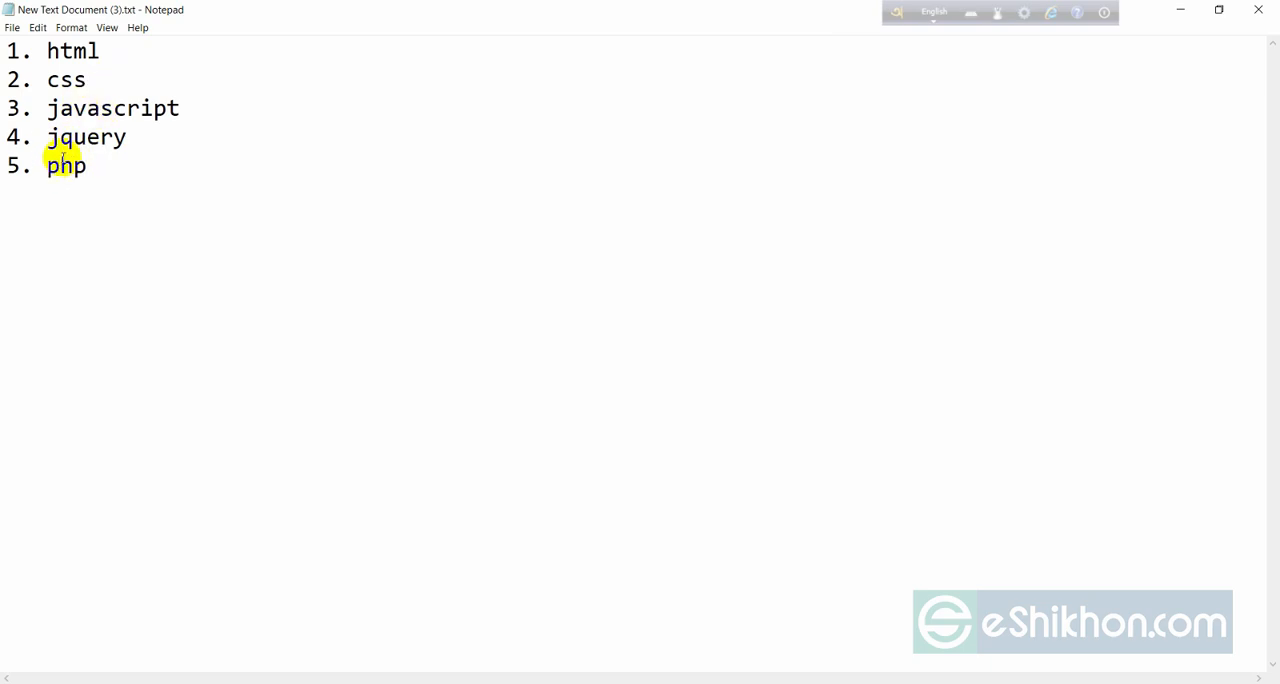
left_click_drag(48, 50, 108, 163)
left_click(108, 163)
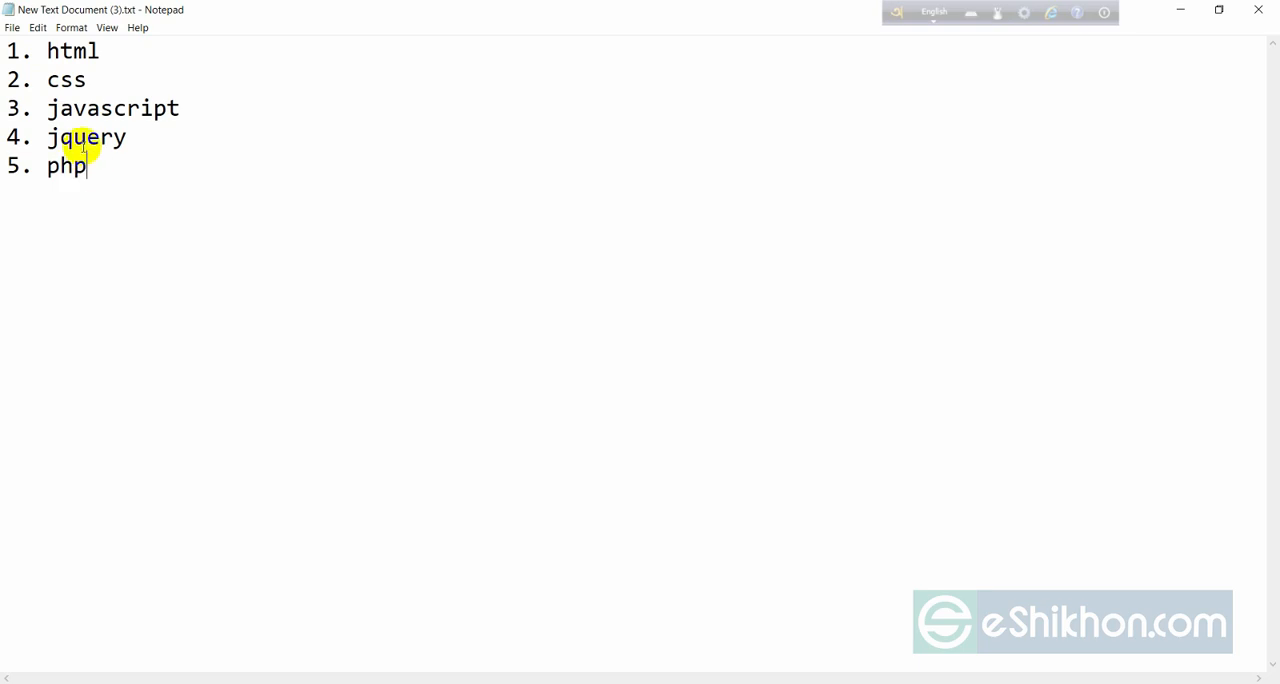
left_click_drag(49, 50, 146, 157)
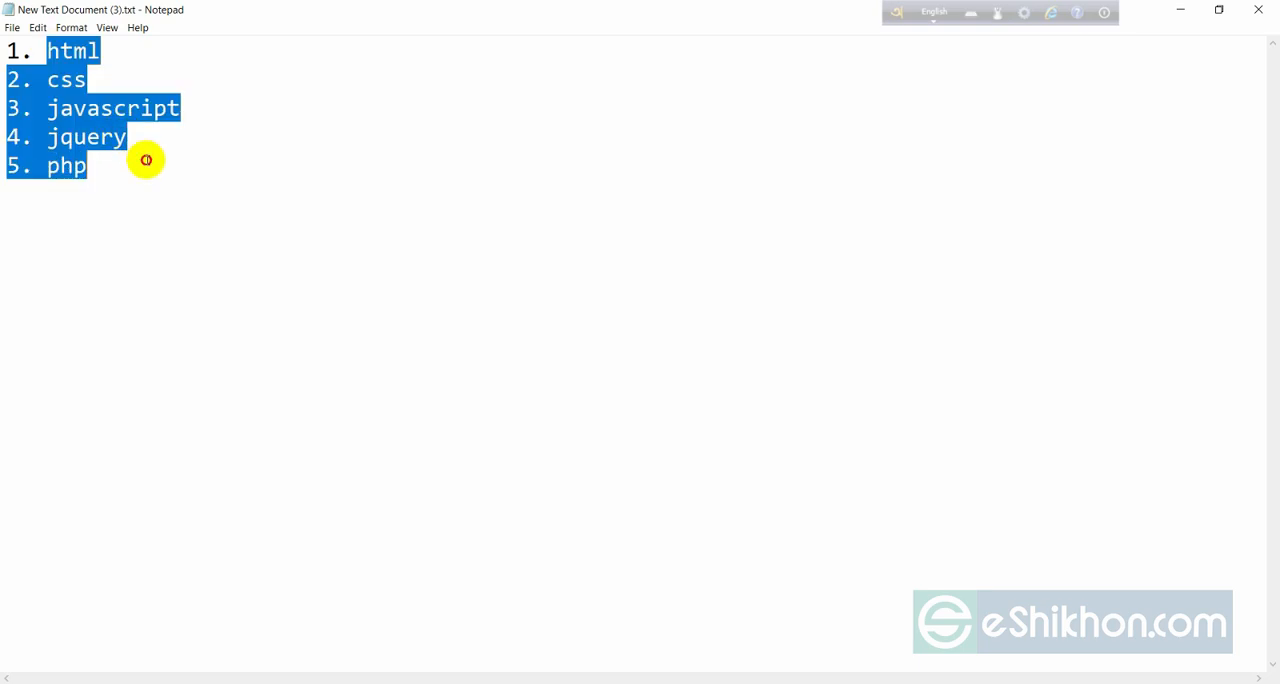
left_click(182, 188)
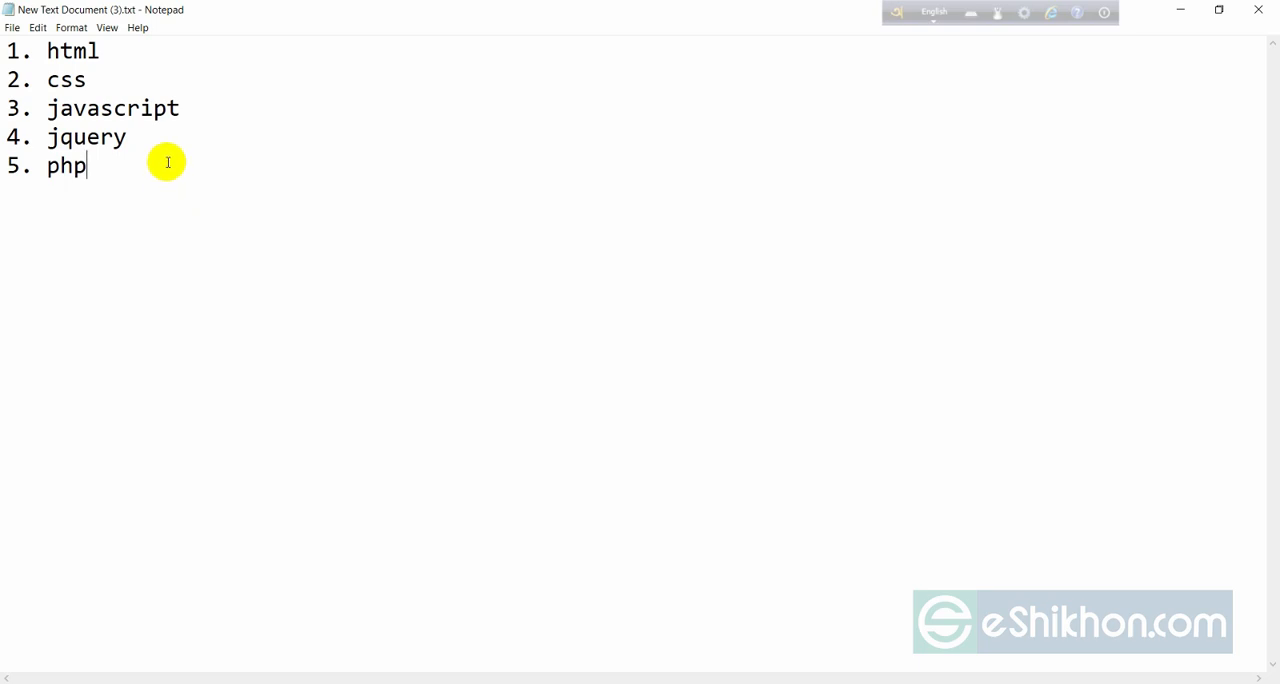
left_click_drag(46, 50, 94, 166)
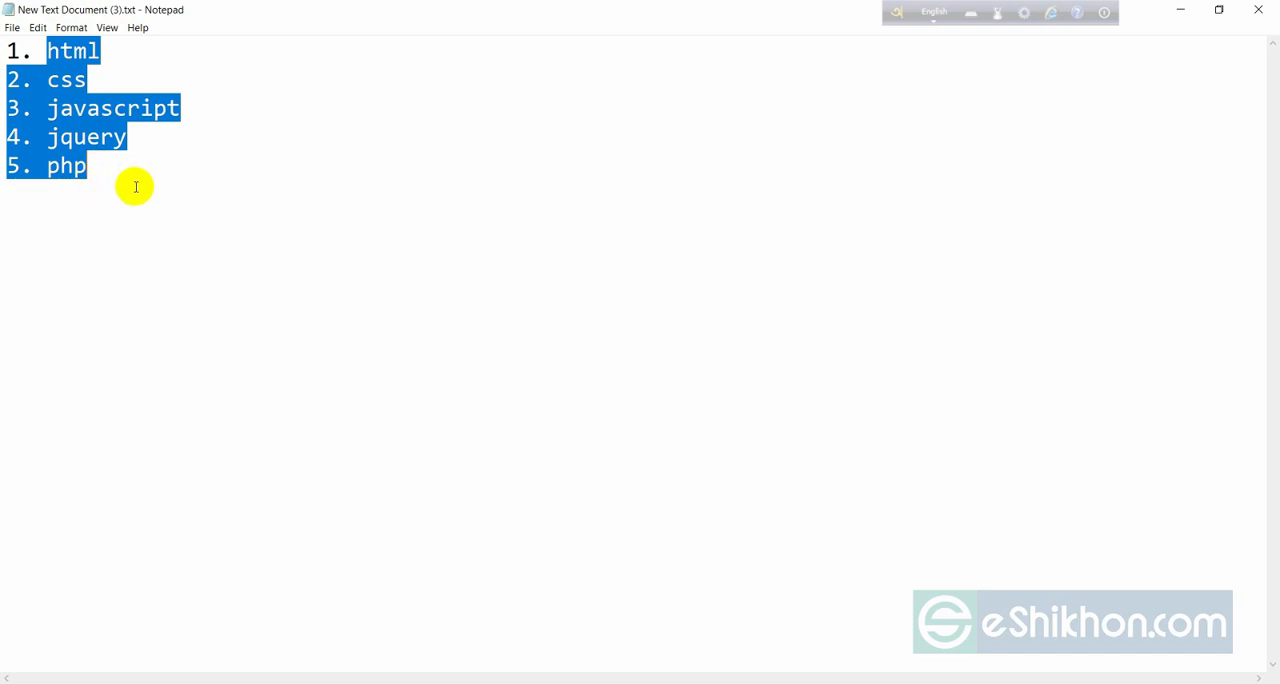
left_click(134, 186)
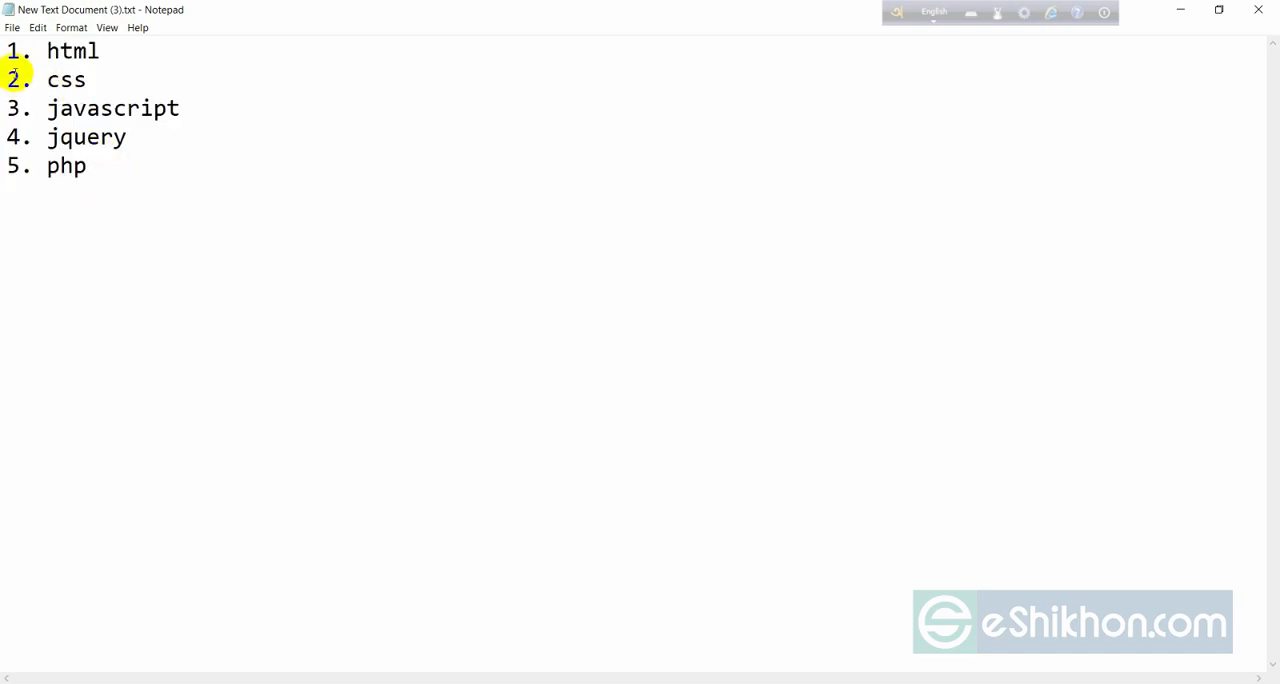
left_click_drag(10, 50, 91, 152)
Add "6. mysql" on a new line below php, with a space after the number.
left_click(211, 186)
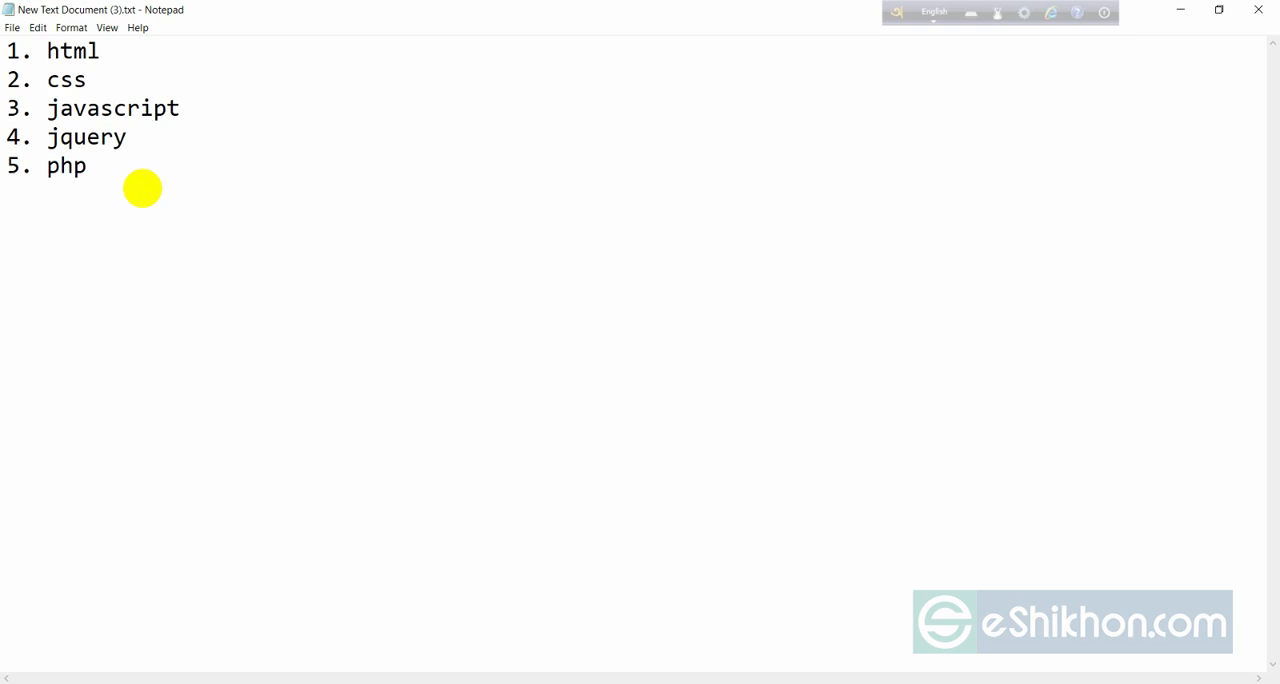
type(".mysql")
left_click(35, 194)
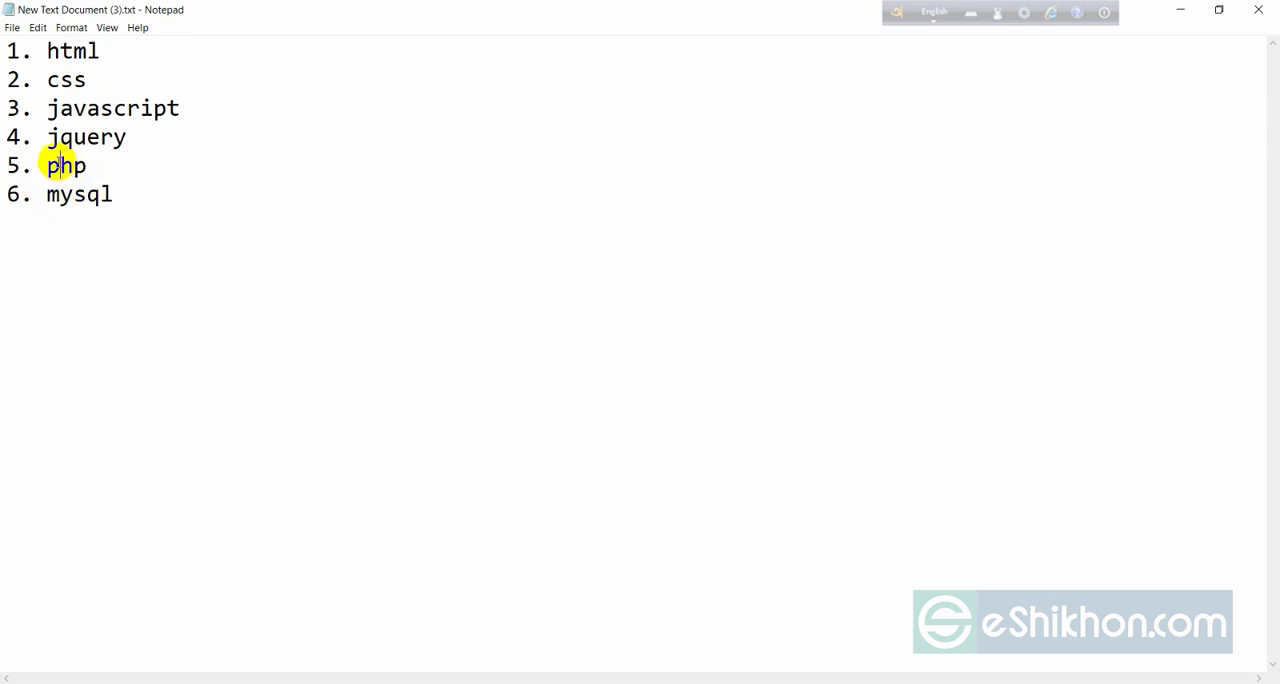
double_click(60, 163)
left_click(119, 184)
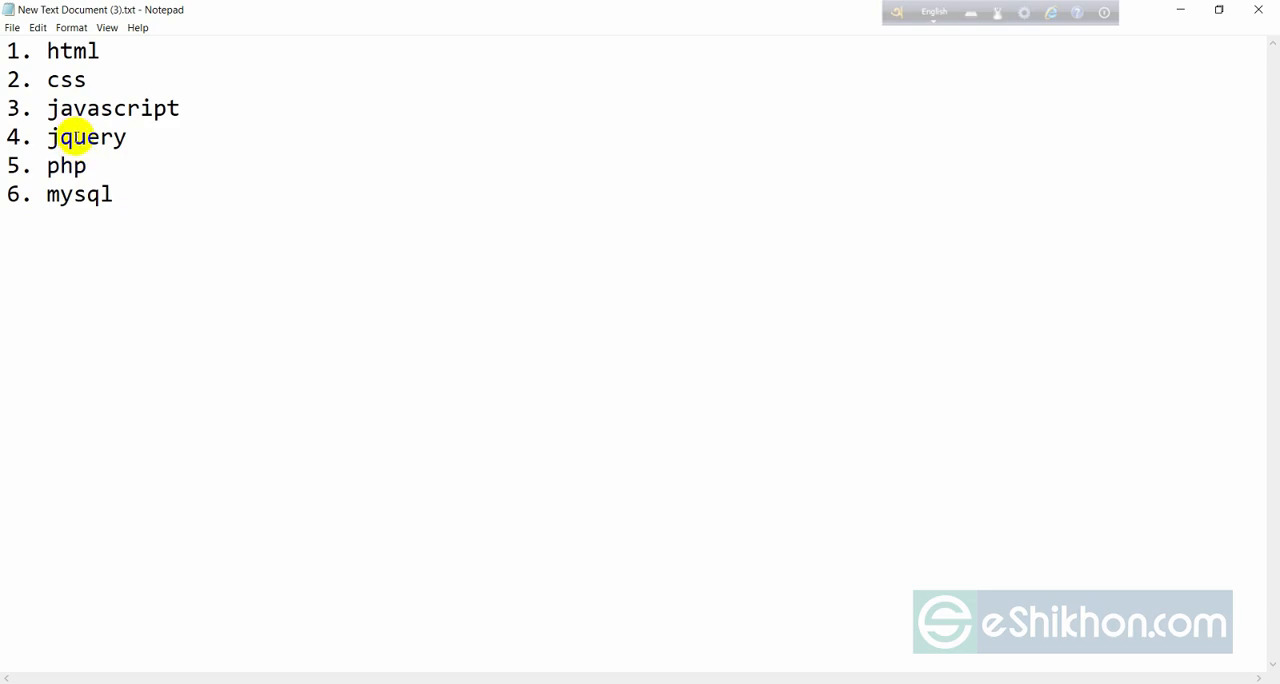
left_click(76, 192)
double_click(77, 192)
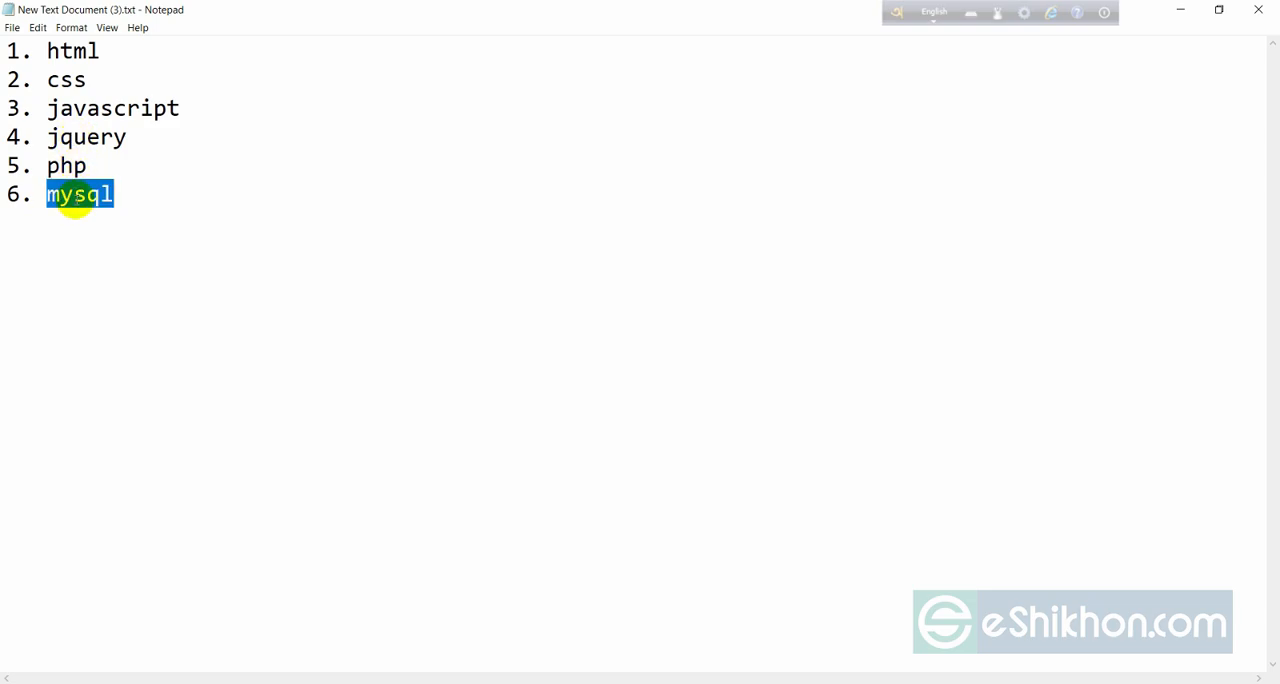
left_click(90, 166)
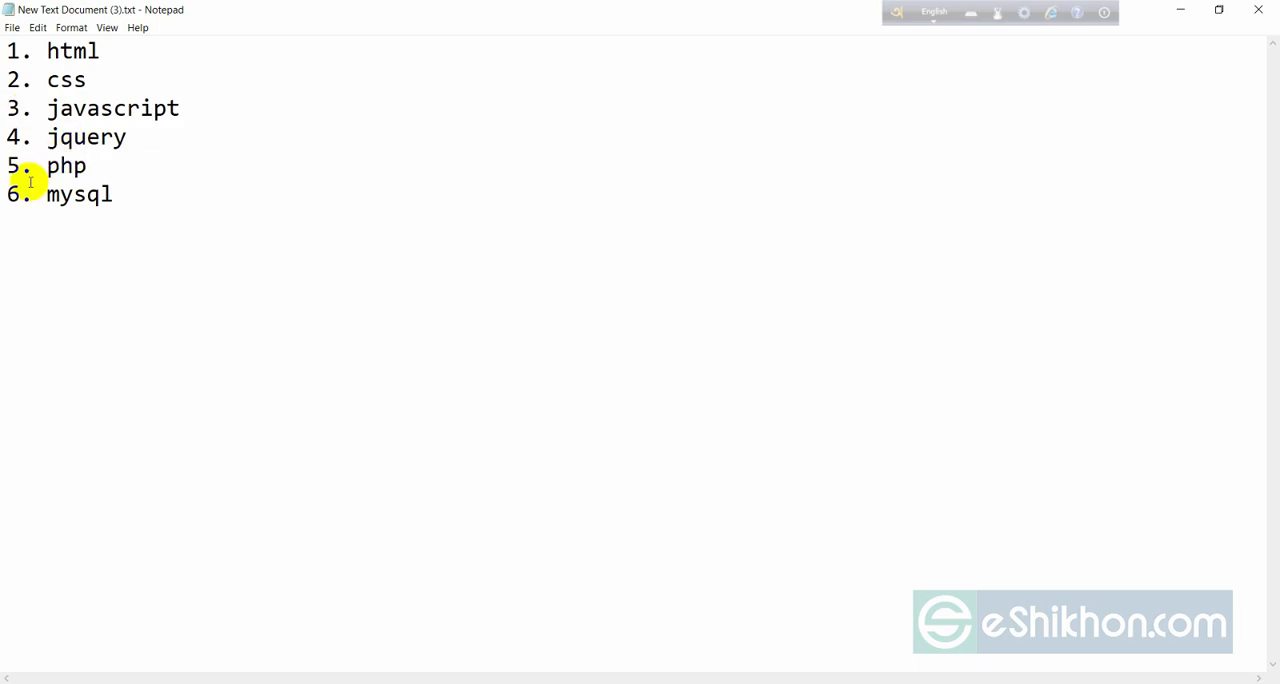
double_click(80, 195)
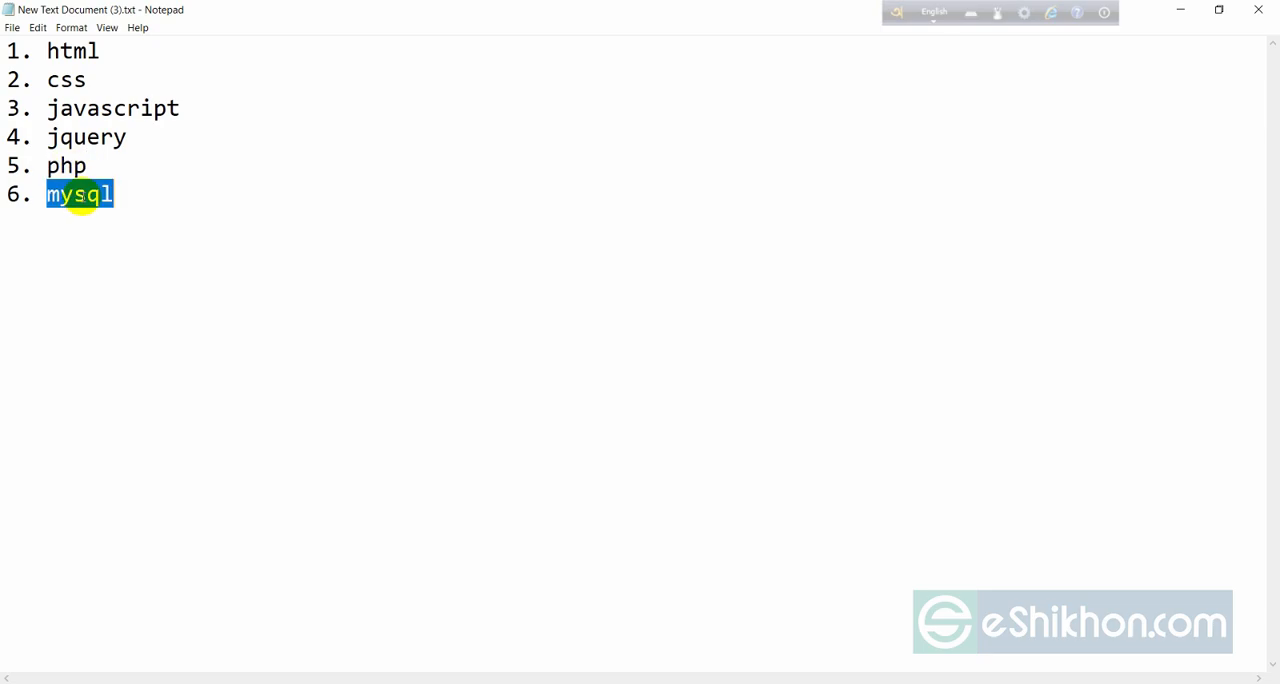
Add "7. wordpress basic" on a new line below the mysql item.
left_click(123, 220)
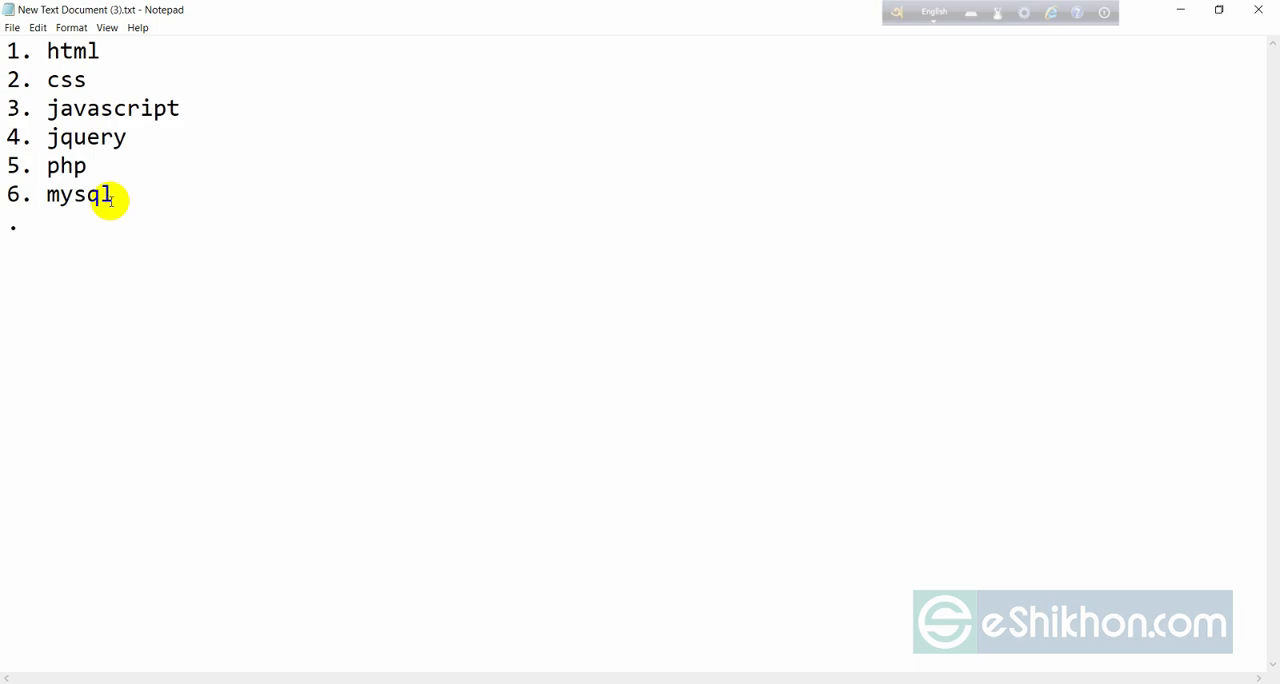
key("Return")
type("7. wordpress")
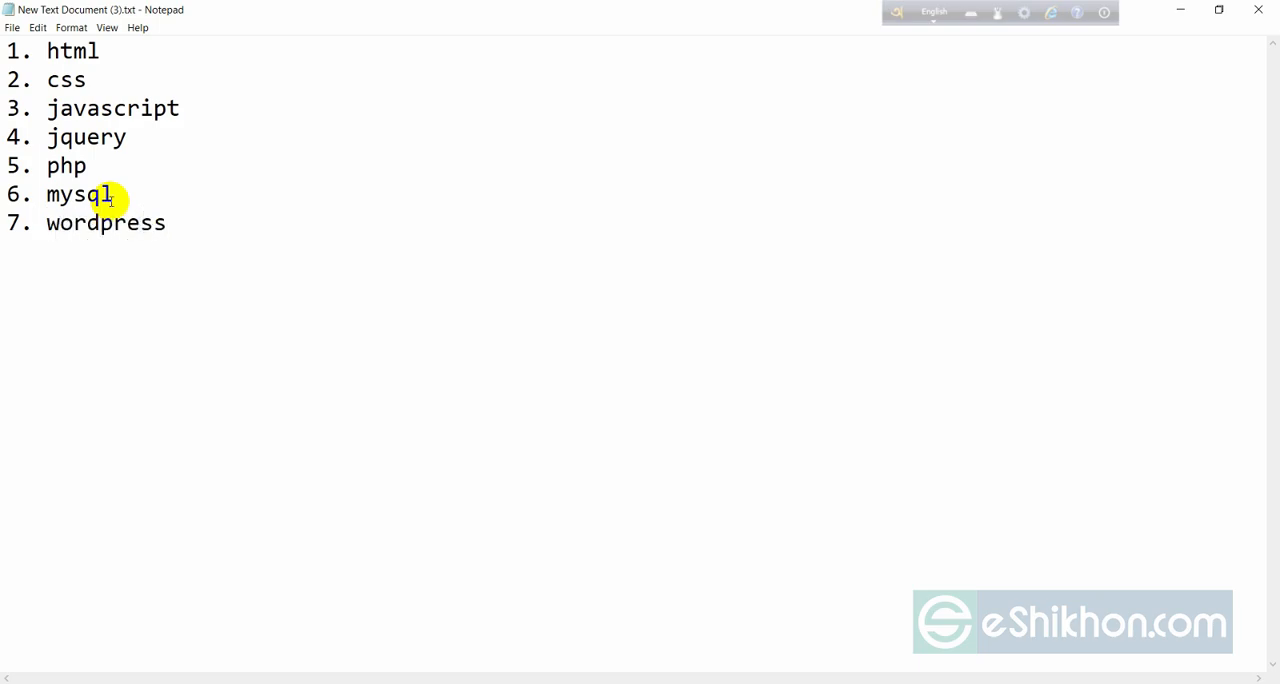
type(" basic")
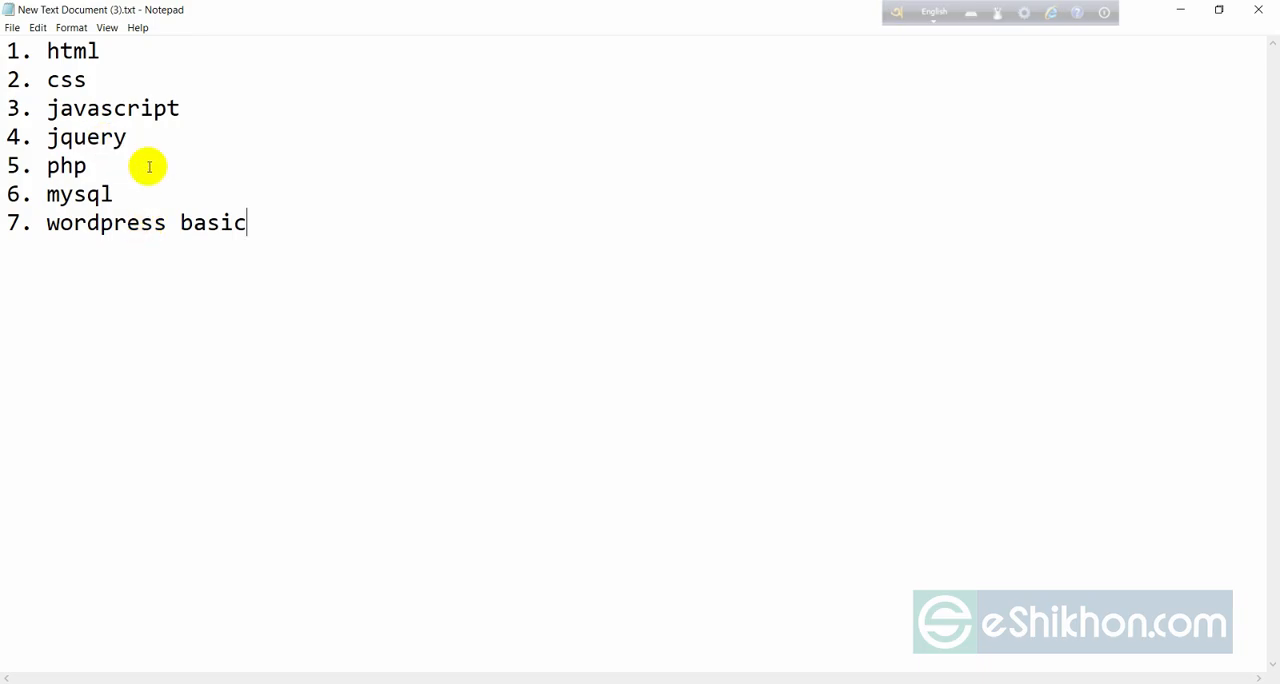
left_click_drag(60, 51, 129, 151)
left_click(141, 164)
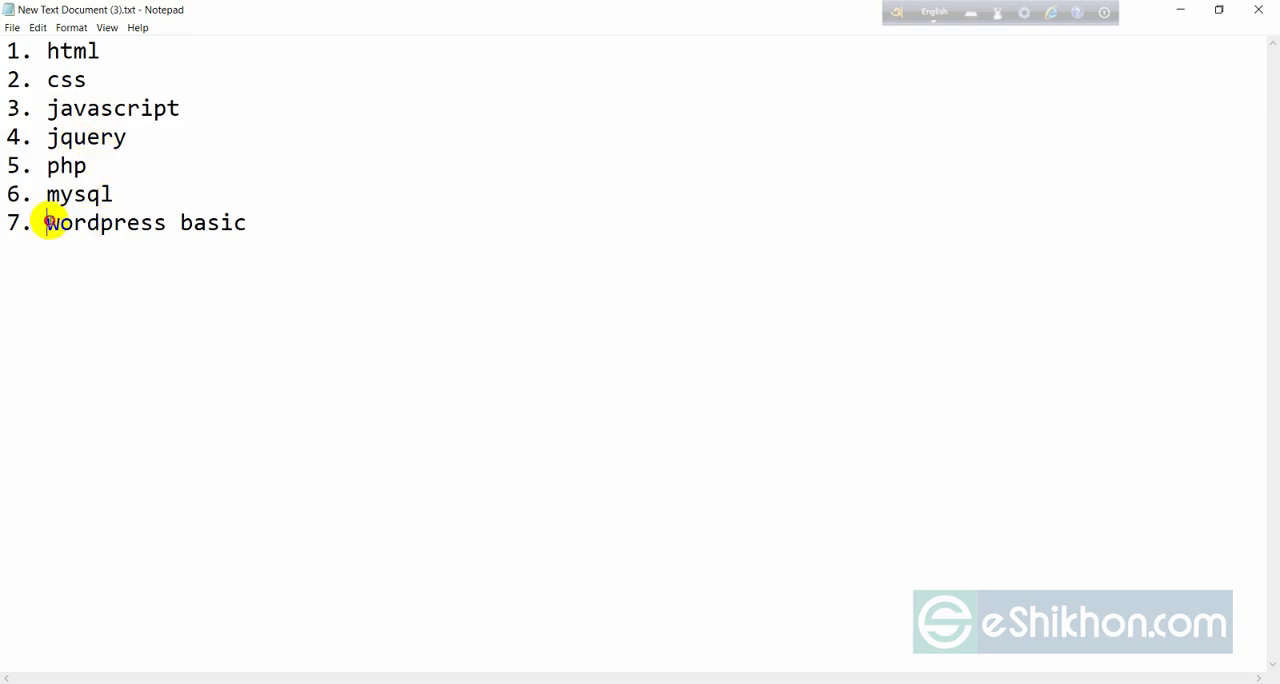
left_click_drag(49, 220, 225, 222)
left_click(264, 242)
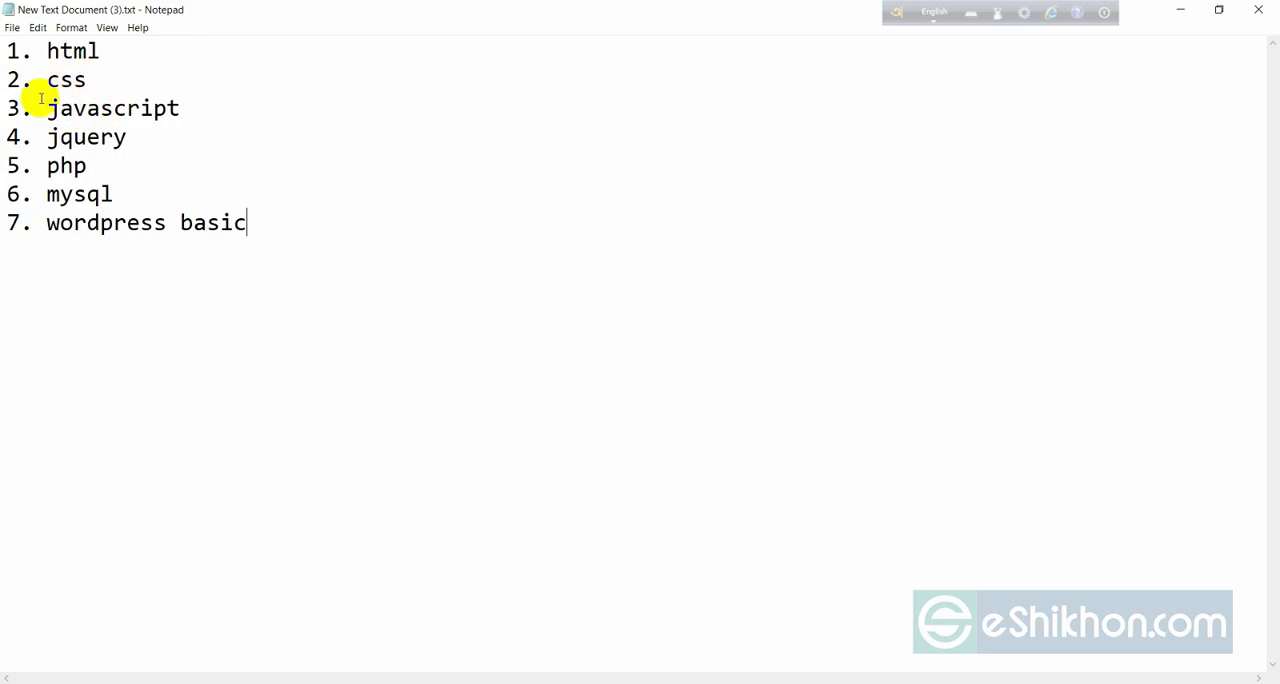
left_click_drag(46, 222, 248, 222)
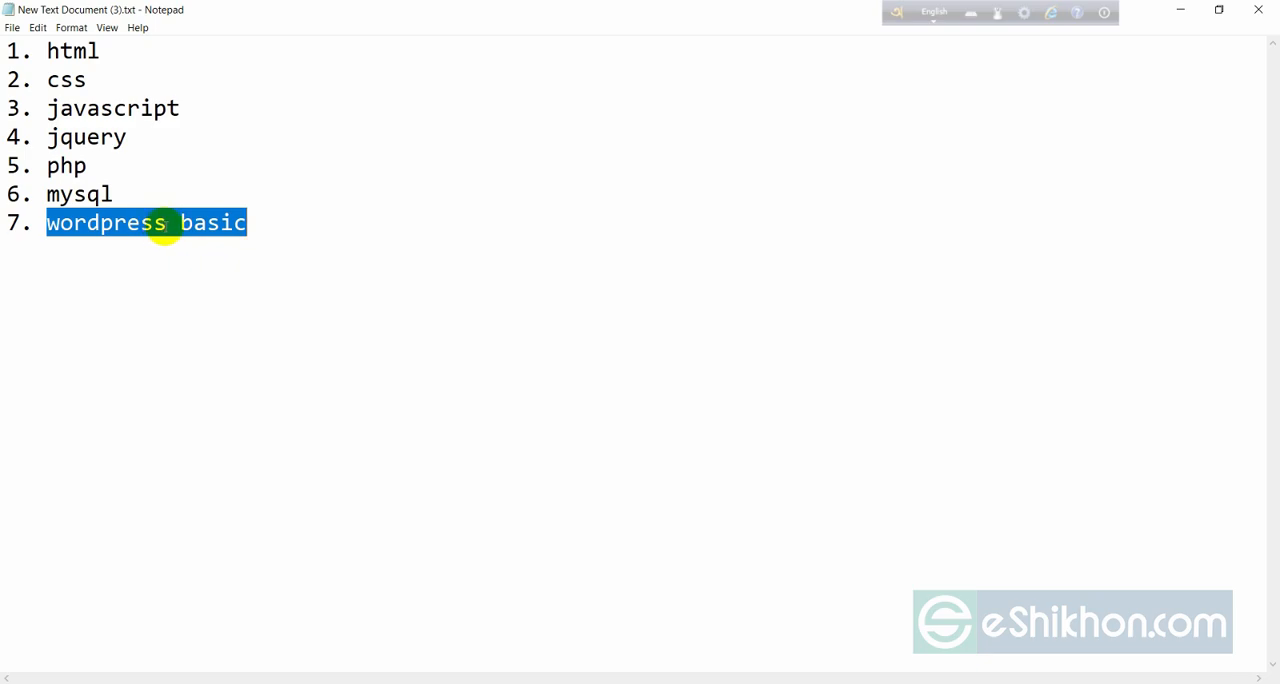
Add "8. wordpress premium theme customization" on a new line at the end of the list, with a space after the number.
left_click(254, 222)
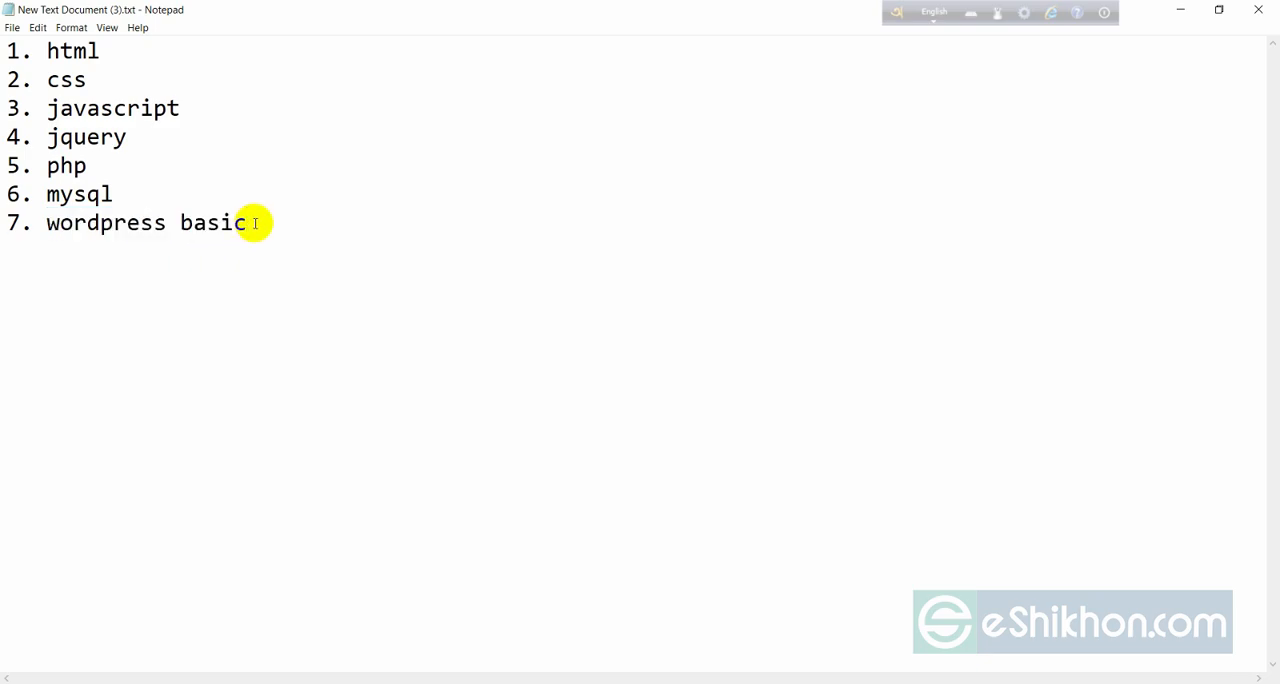
key("Return")
type("8.wordp")
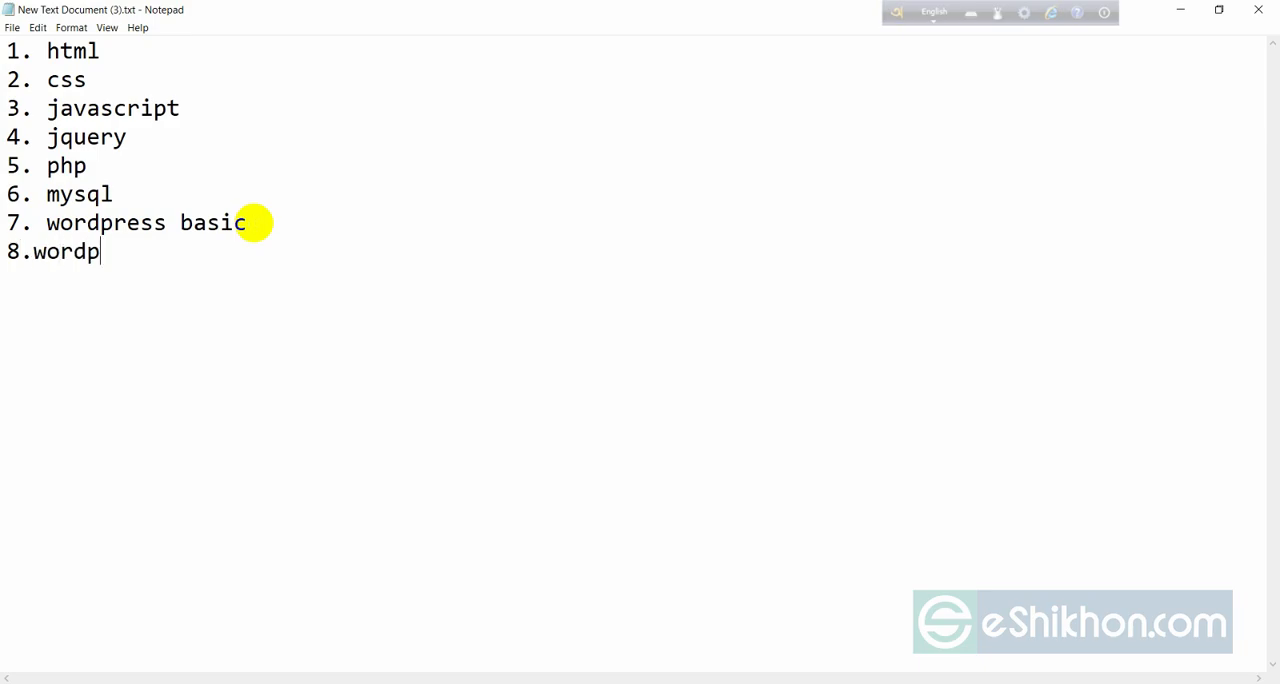
type("ress premiu")
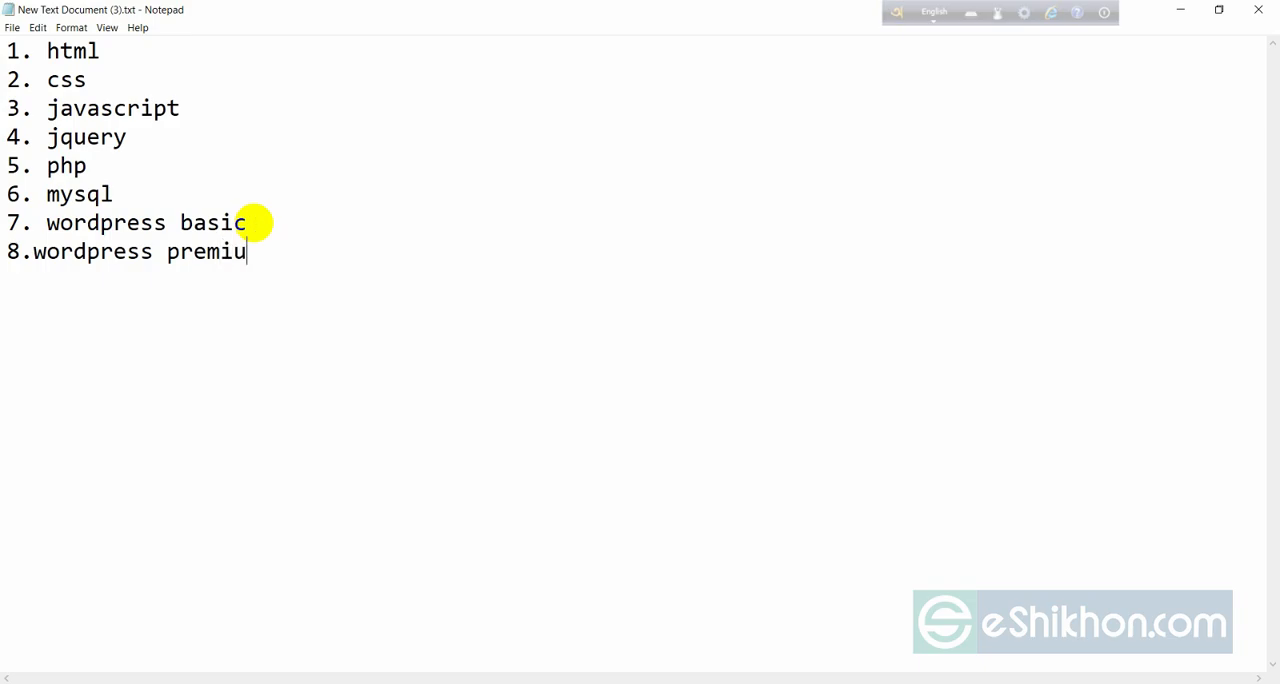
type("m theme")
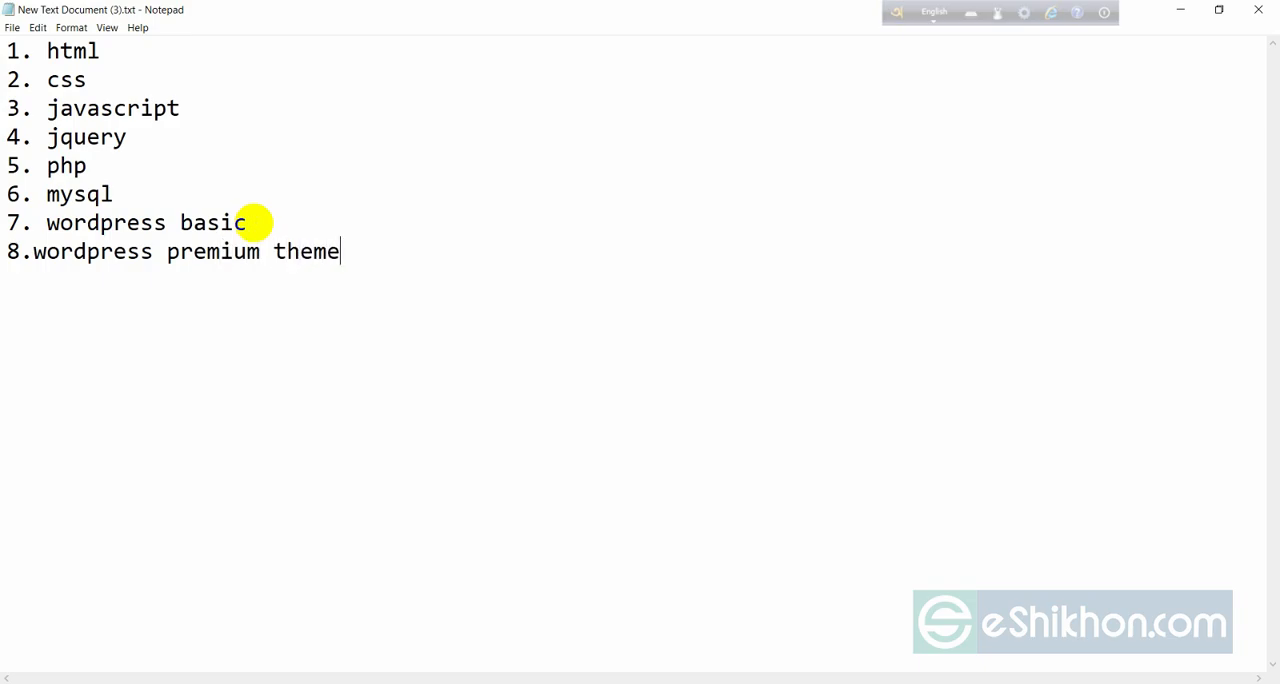
type(" customization")
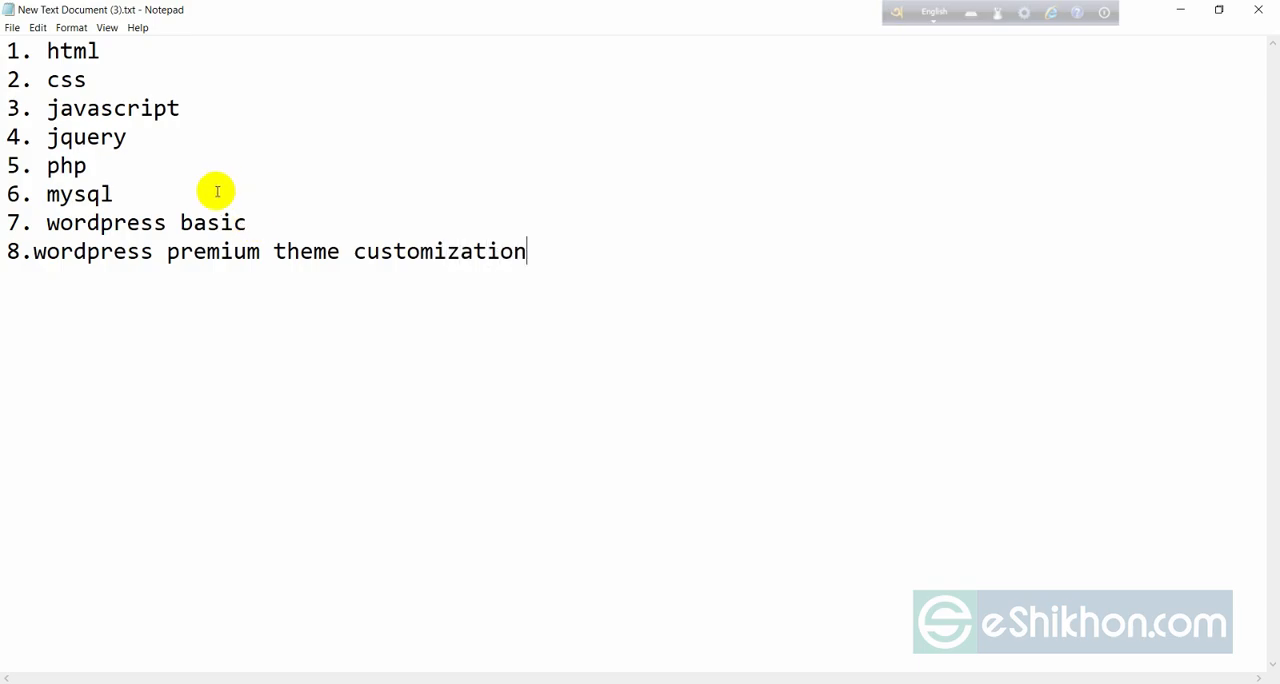
left_click(33, 252)
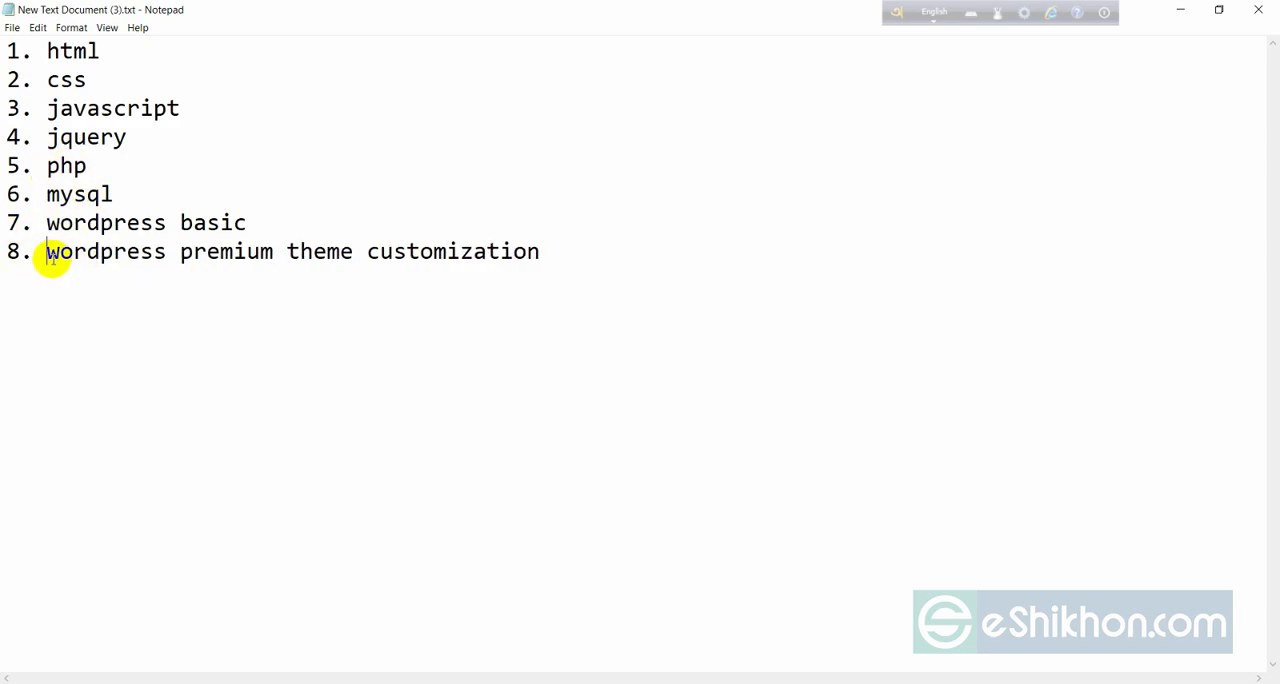
left_click_drag(48, 252, 541, 251)
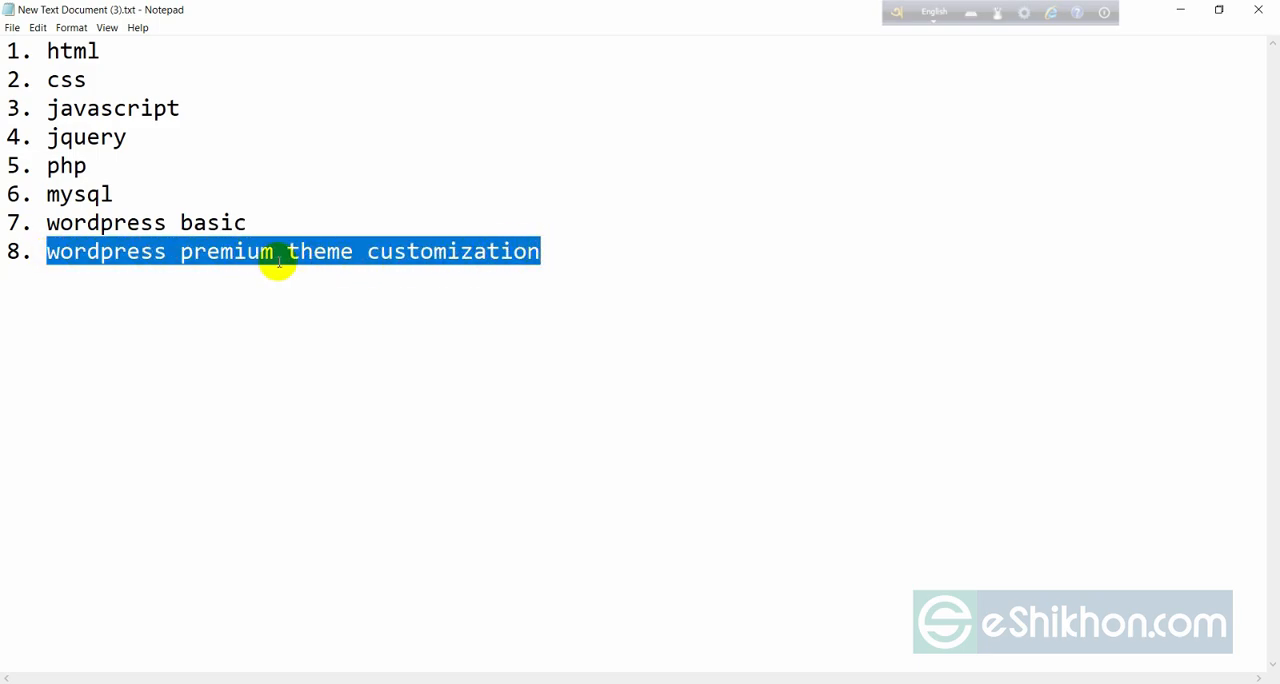
left_click(220, 257)
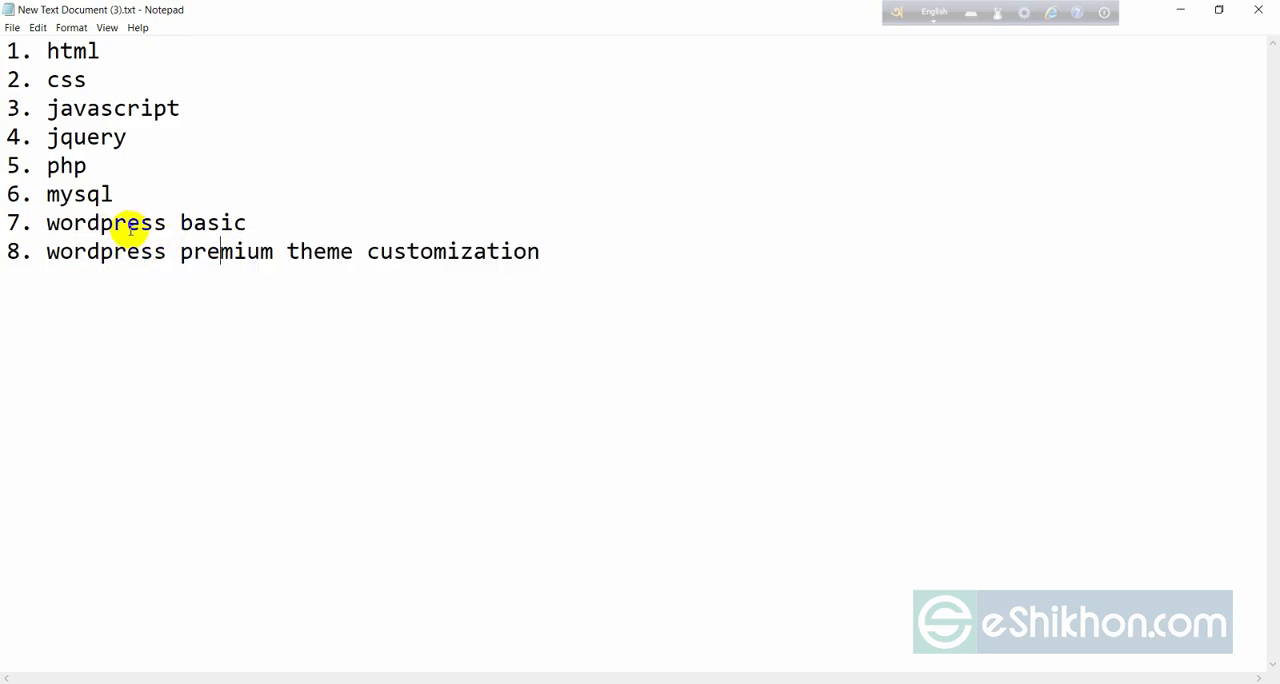
left_click(46, 252)
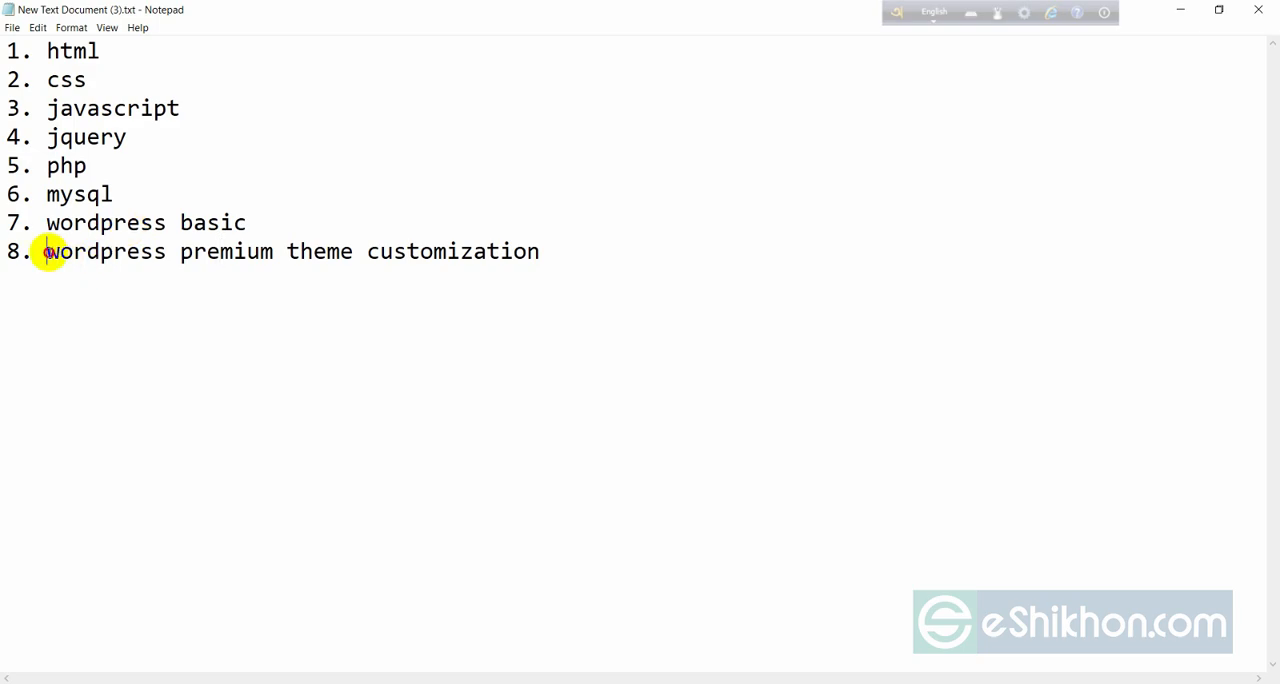
left_click_drag(46, 252, 543, 263)
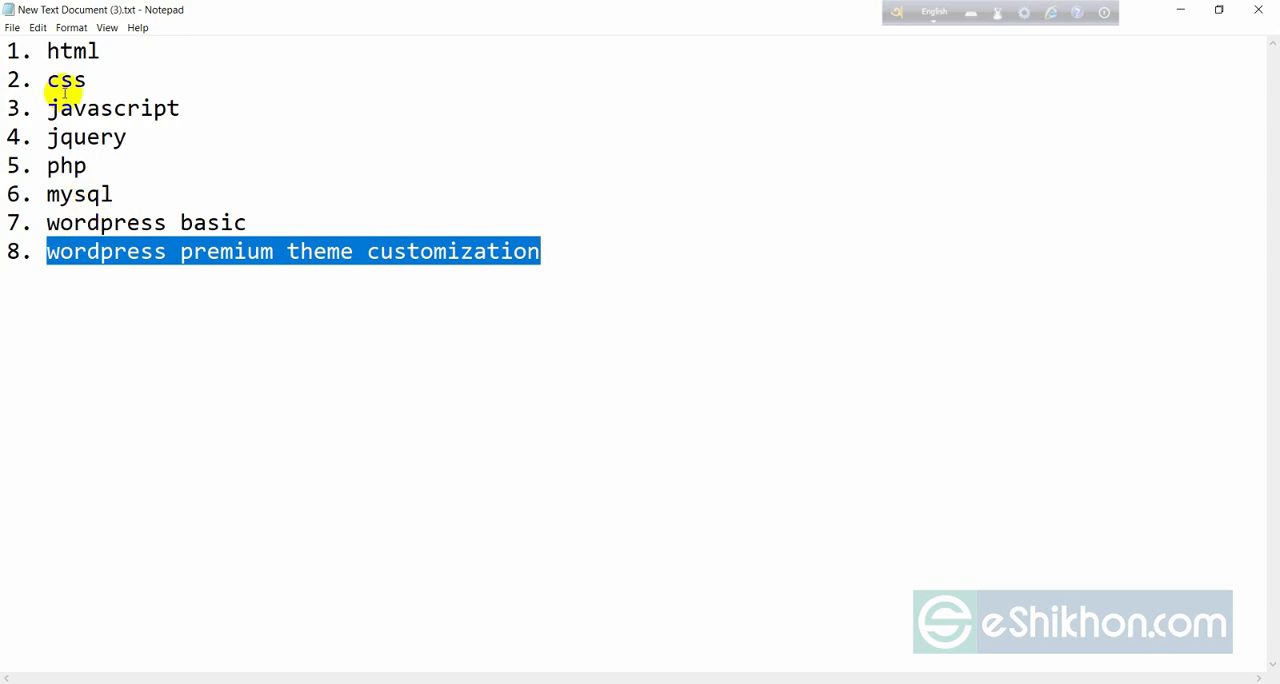
double_click(63, 50)
left_click_drag(63, 79, 551, 251)
left_click(531, 321)
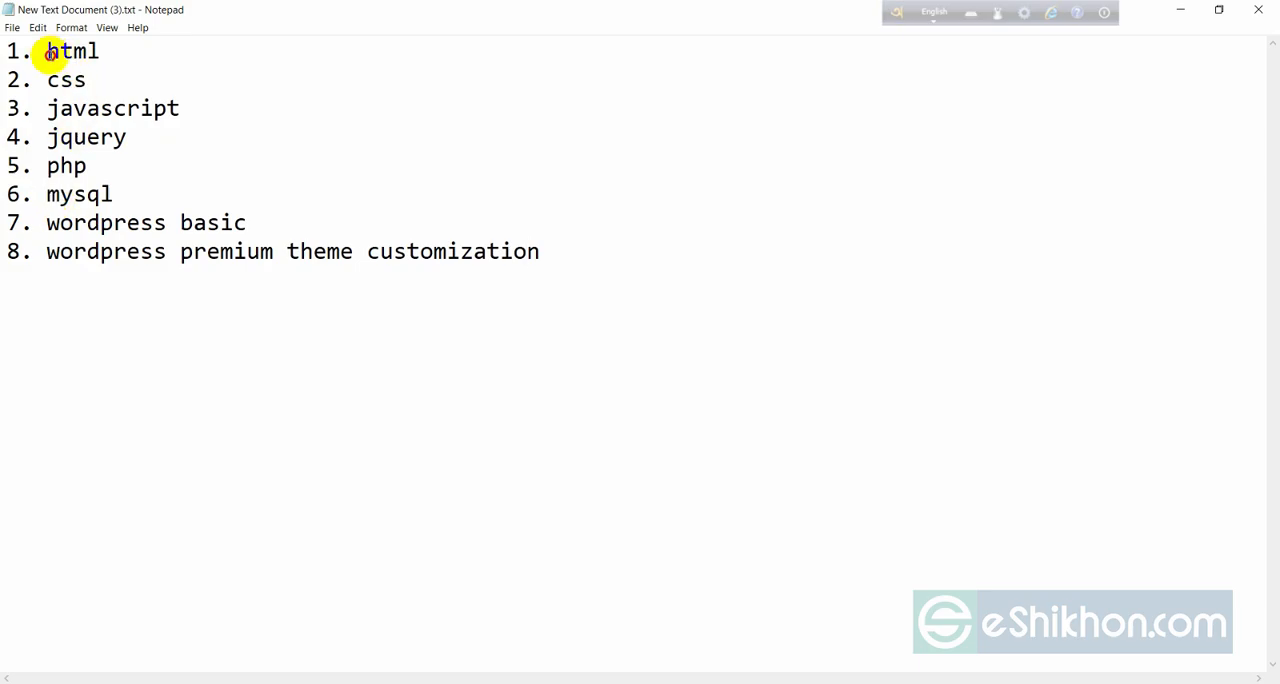
left_click_drag(48, 51, 541, 258)
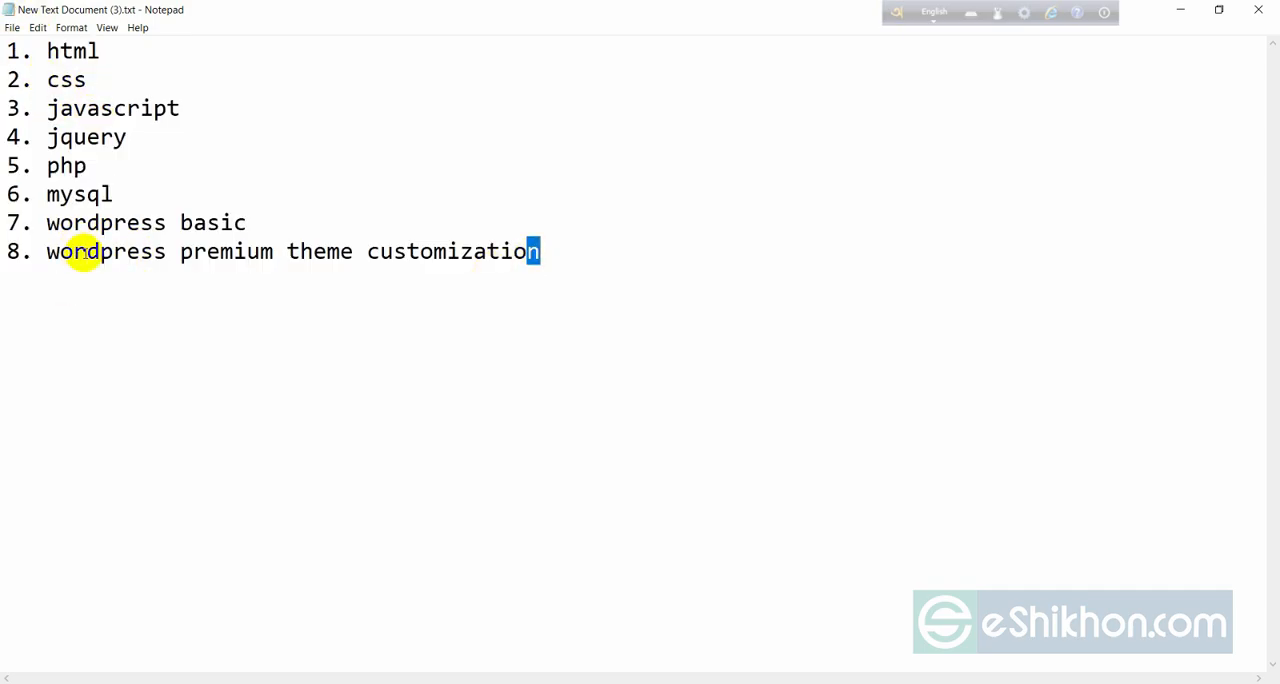
Add "9. wordpress theme development" on a new line at the end of the list.
left_click(560, 250)
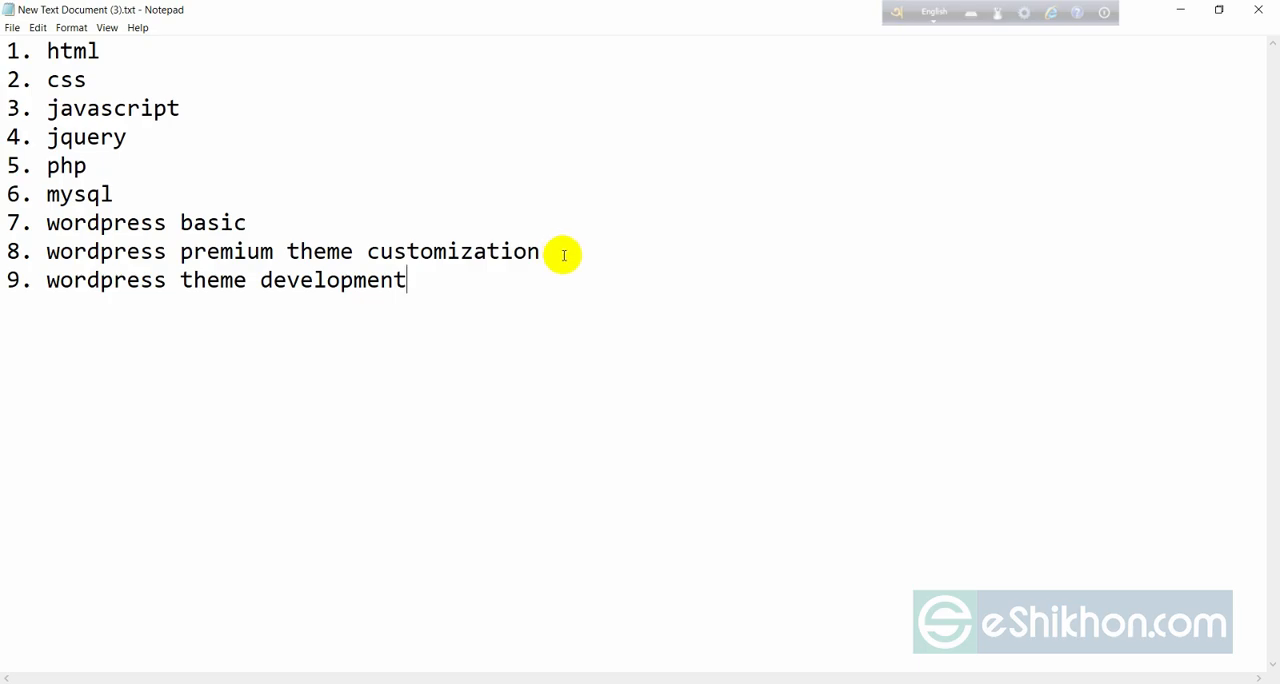
left_click(73, 281)
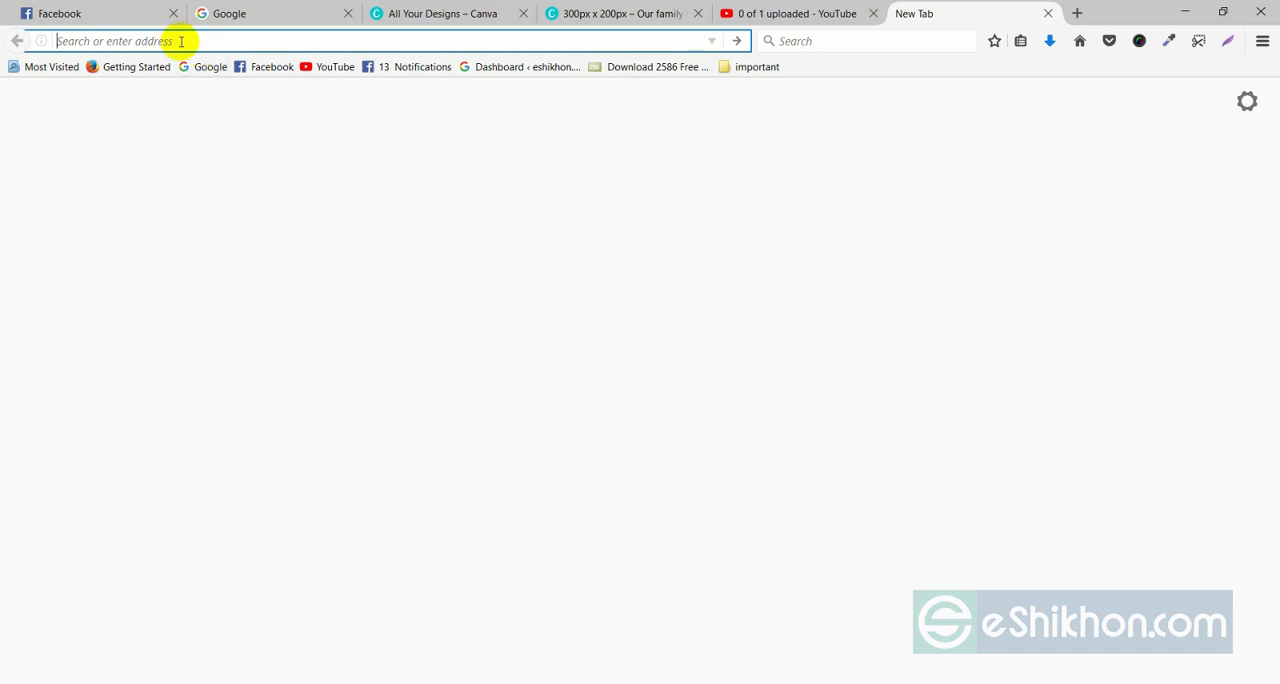
Switch to Firefox and open the Download WordPress page of wordpress.org in the new tab.
type("wordpr")
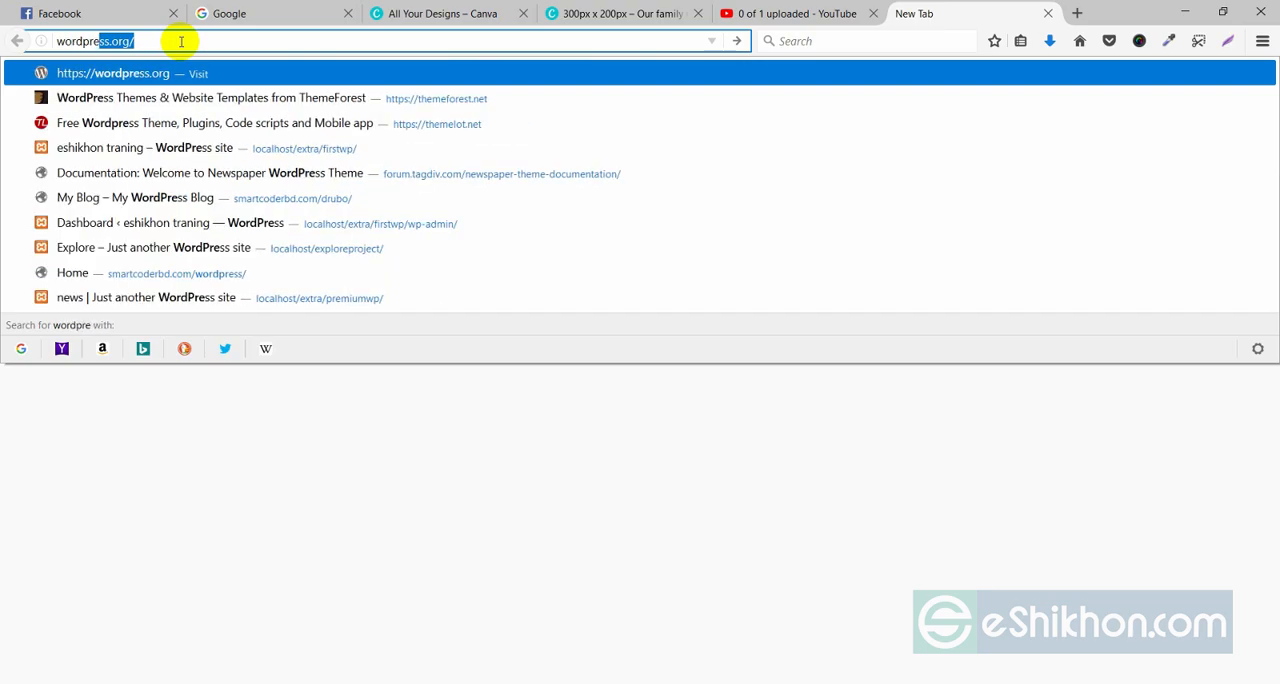
type("e")
key("Return")
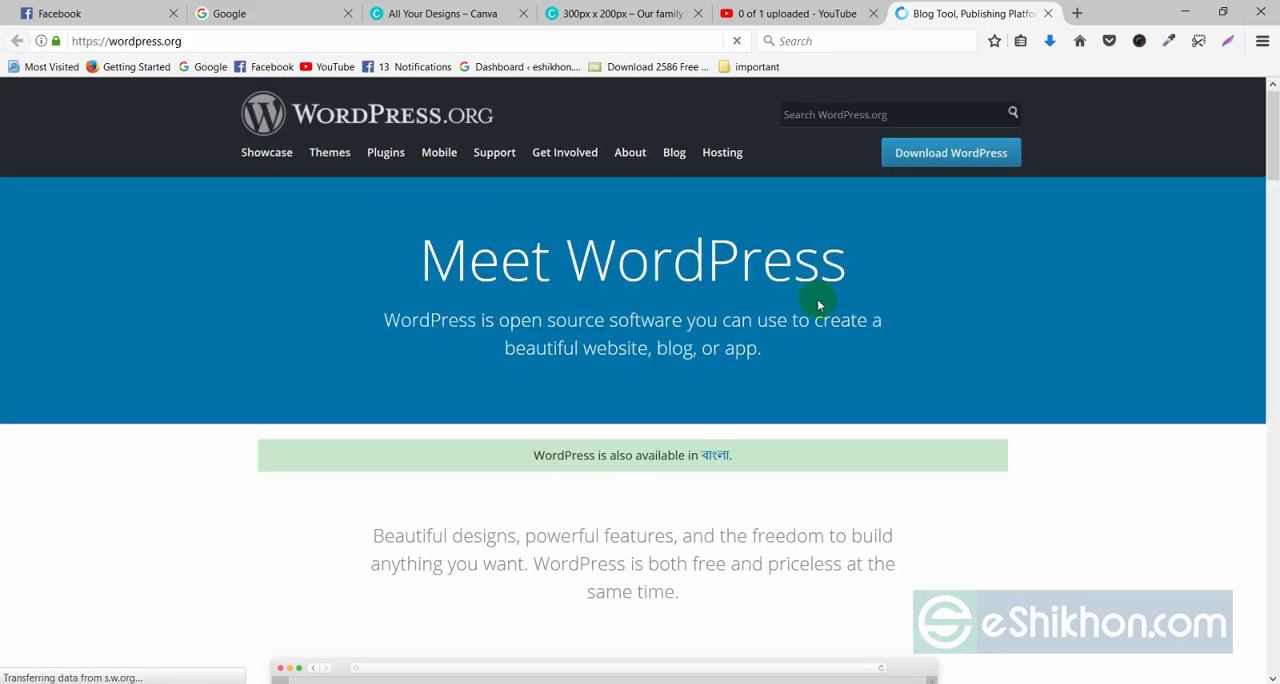
left_click(921, 163)
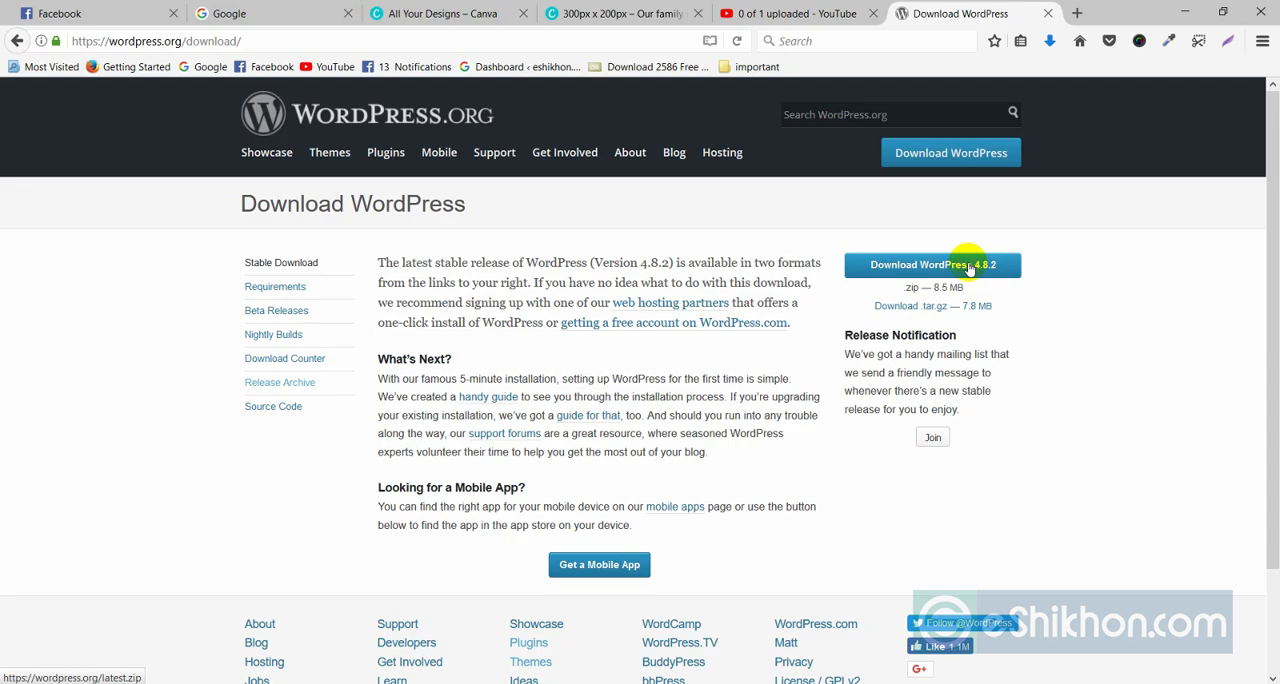
Open the WordPress release archive and look through the list of older versions.
left_click(285, 387)
scroll(352, 363, "down", 3)
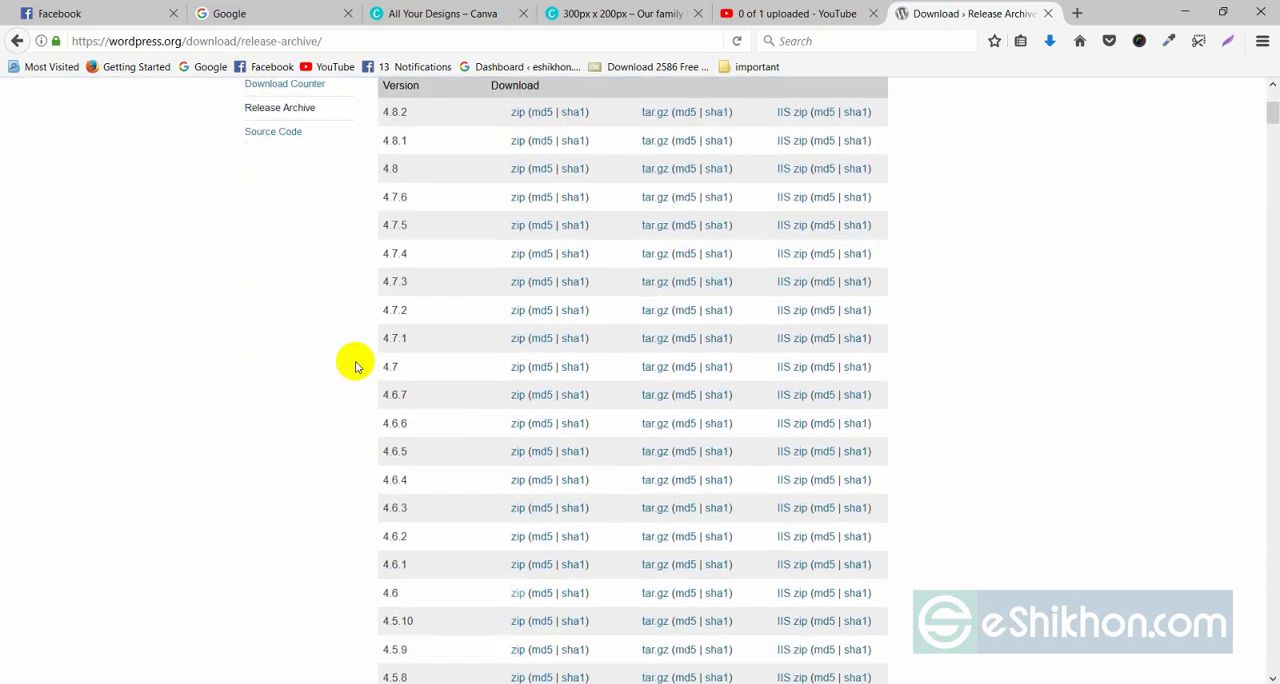
scroll(429, 429, "down", 8)
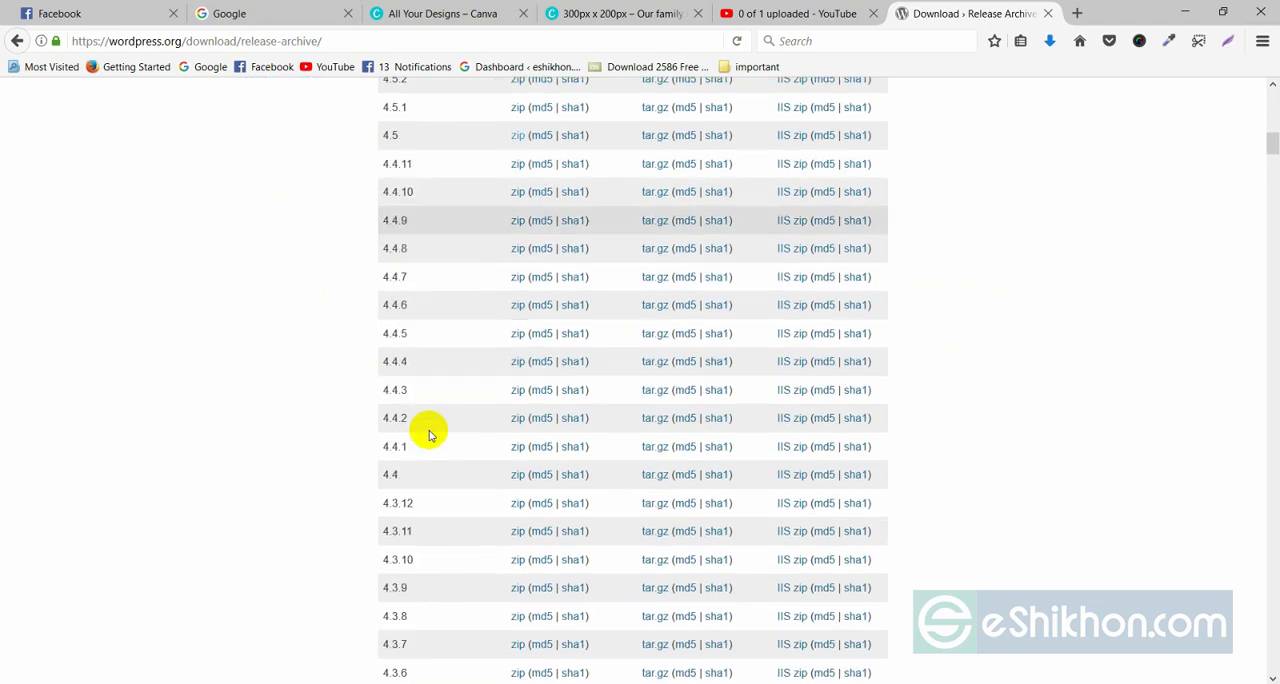
scroll(429, 433, "down", 15)
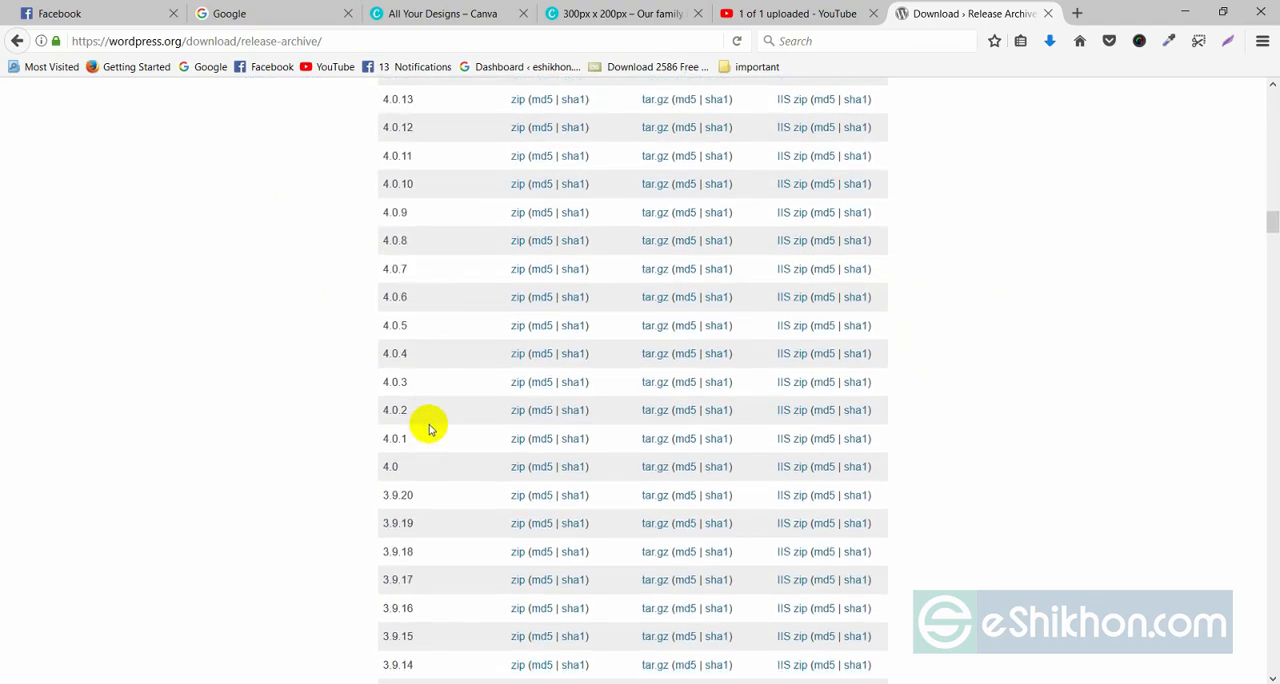
scroll(429, 429, "down", 20)
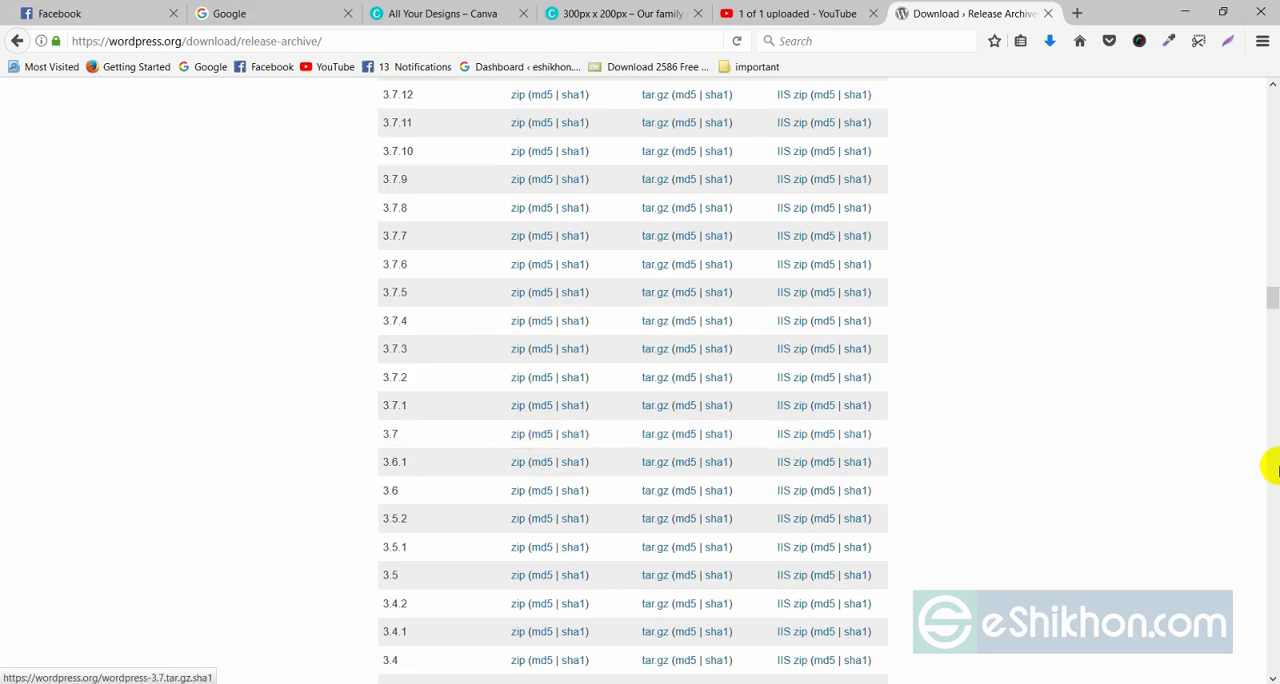
left_click_drag(1274, 294, 1273, 100)
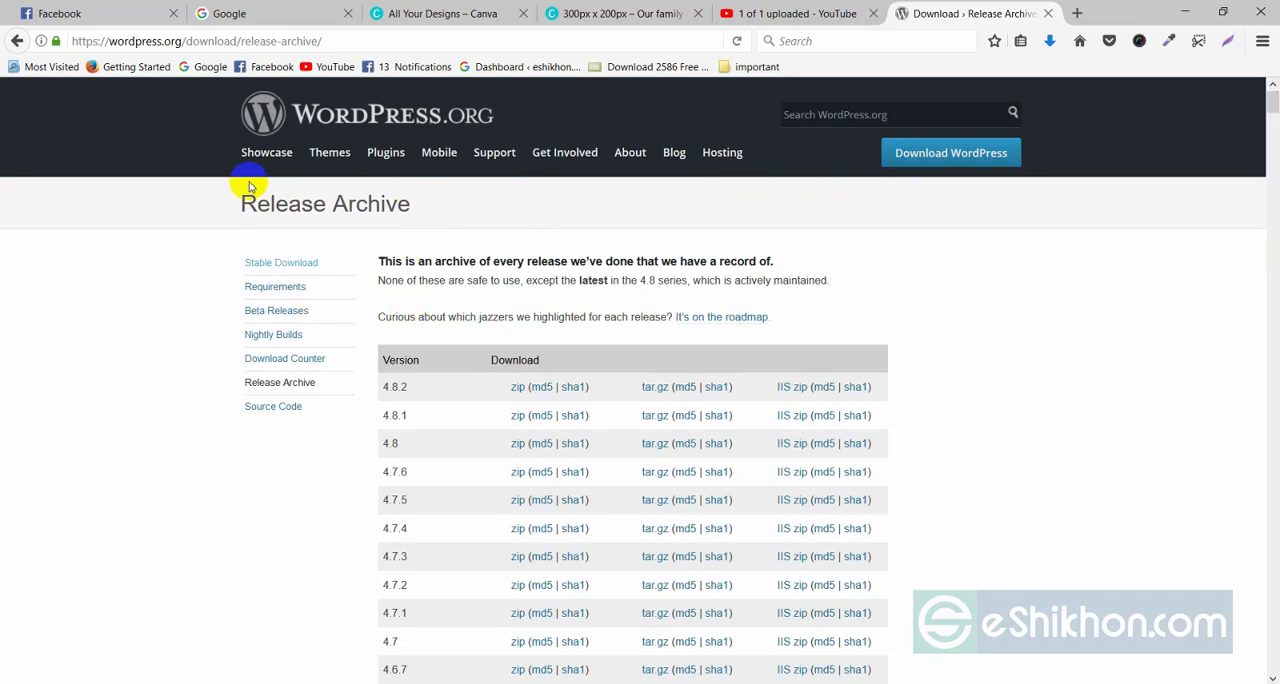
Return from the release archive to the WordPress download page.
left_click(674, 152)
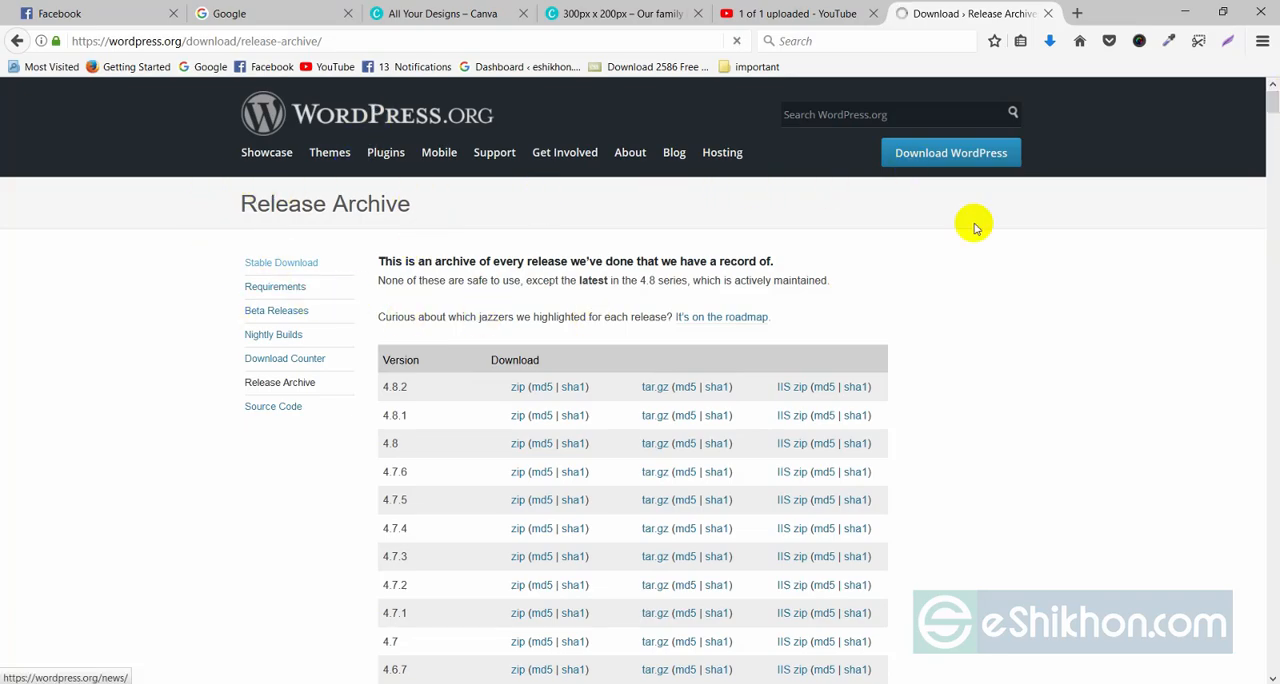
left_click(943, 155)
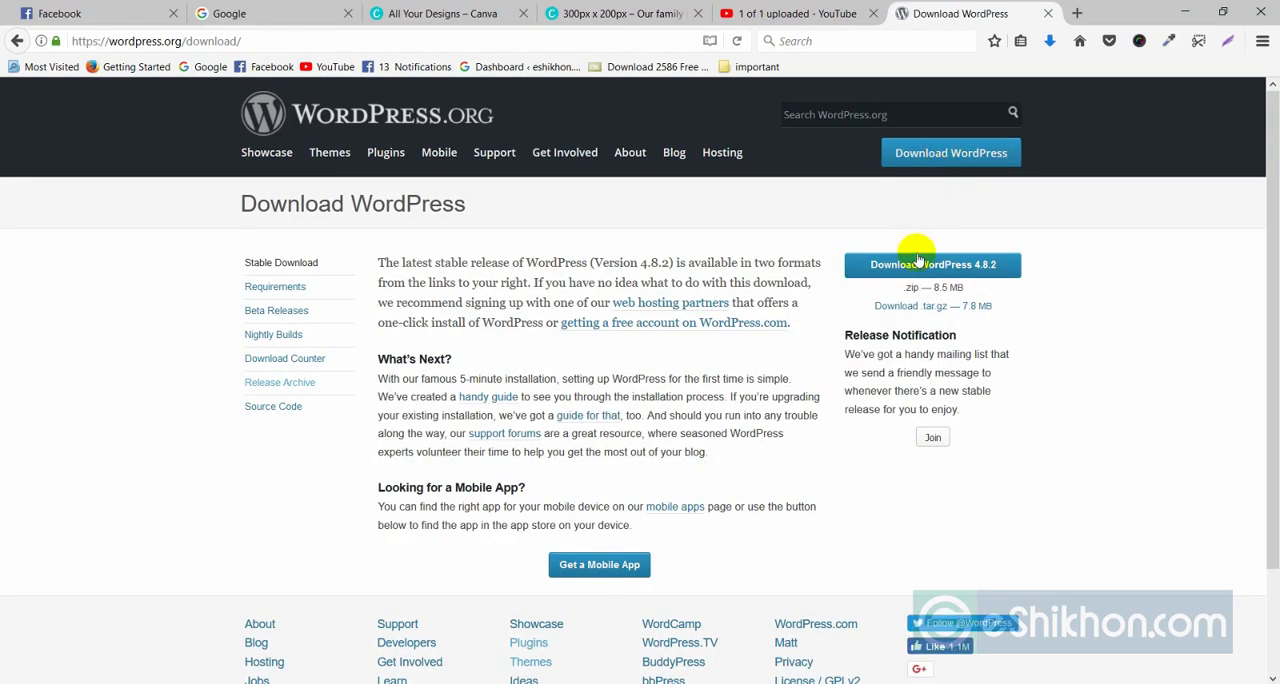
left_click(918, 262)
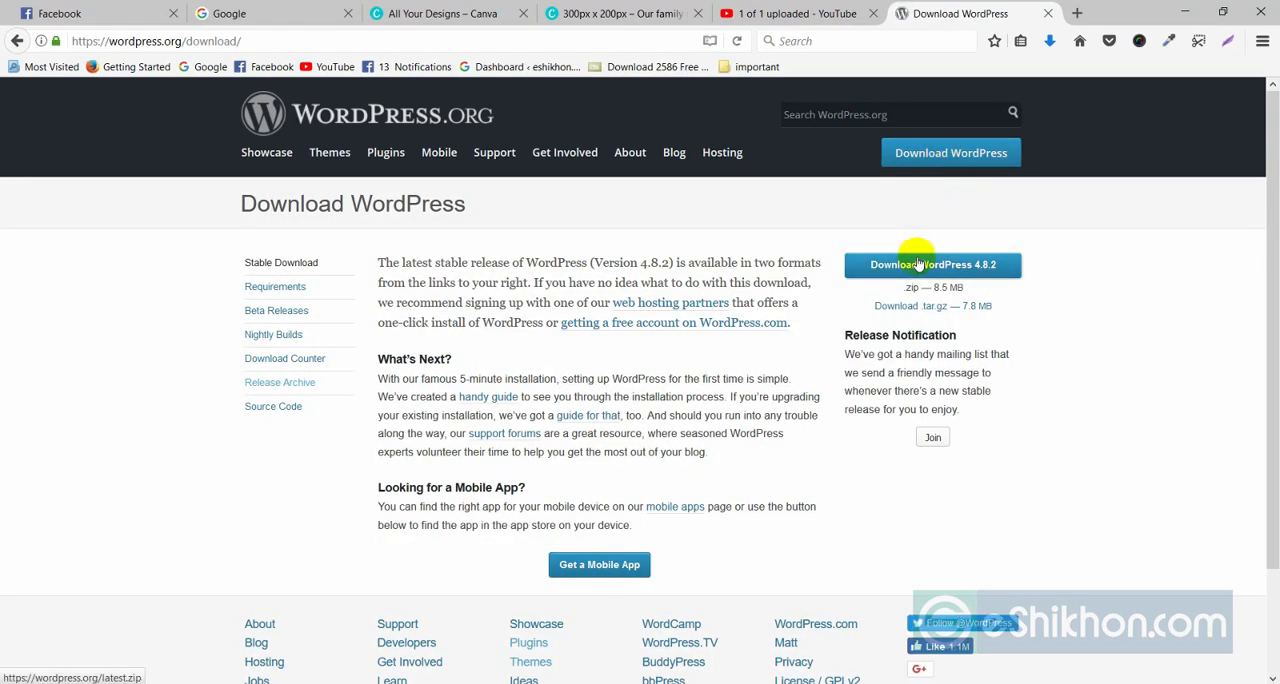
left_click(857, 162)
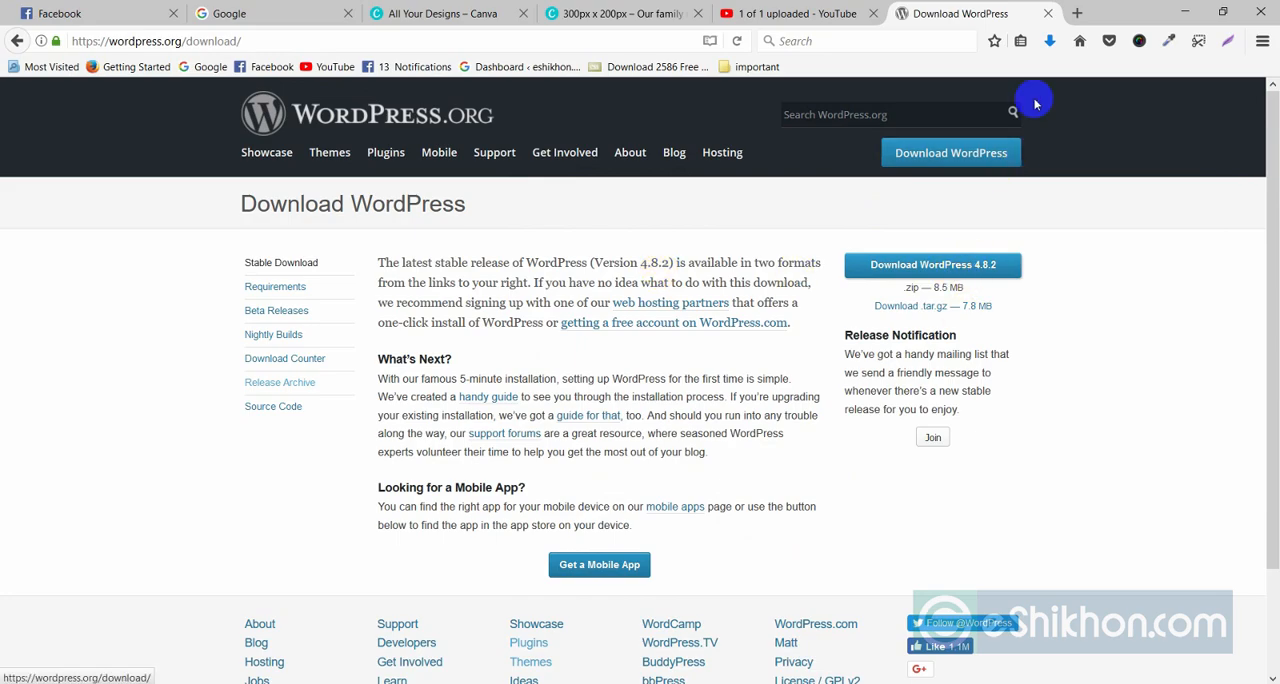
Minimize the browser and the text document, and look at the WordPress folders and archives in the Documents folder.
left_click(1187, 6)
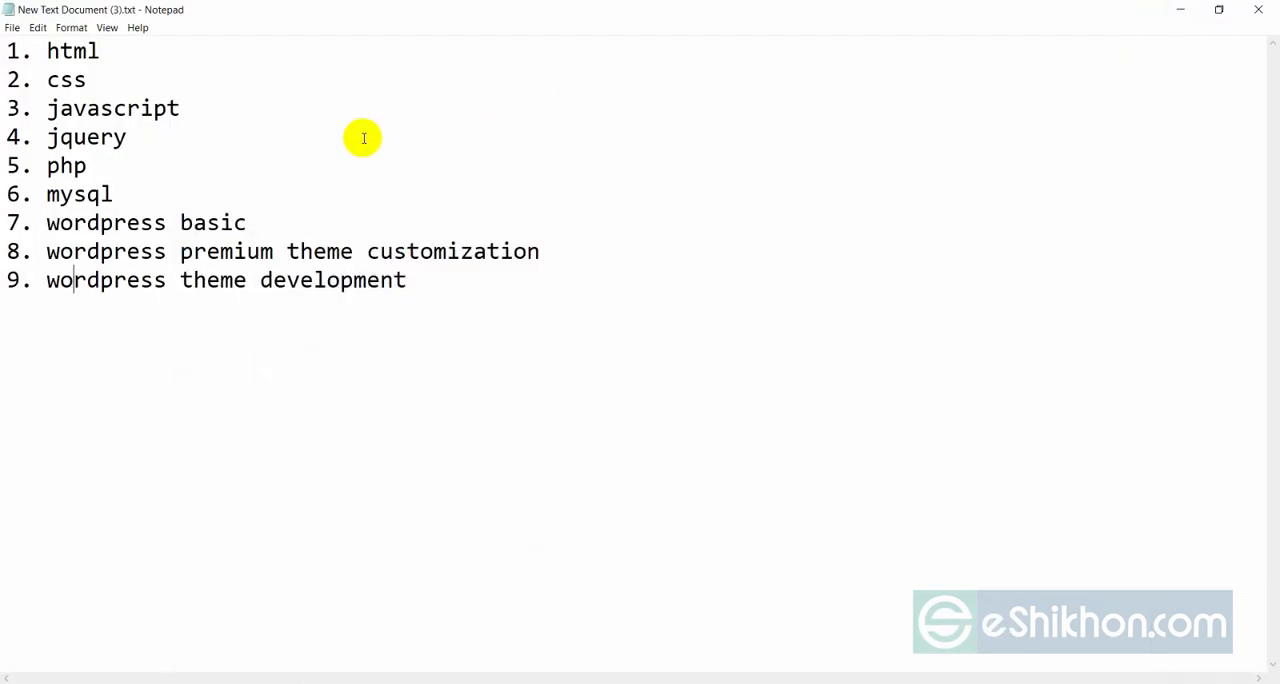
left_click(1178, 6)
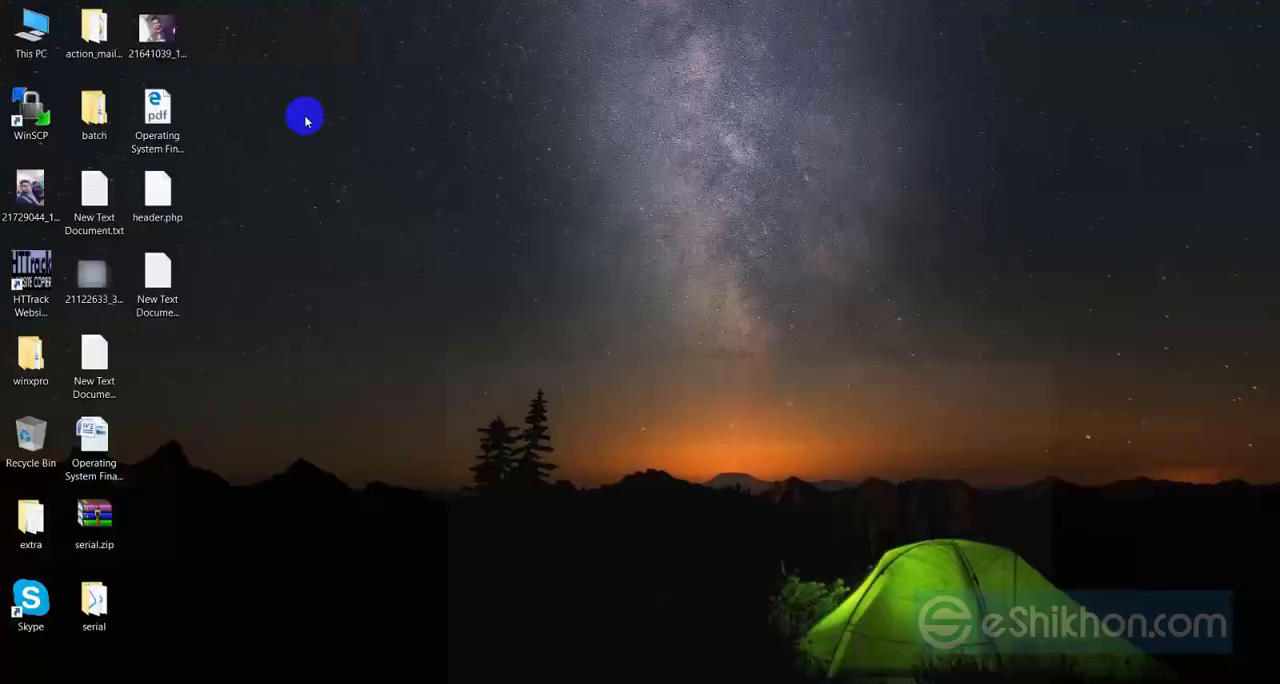
double_click(30, 50)
left_click(986, 99)
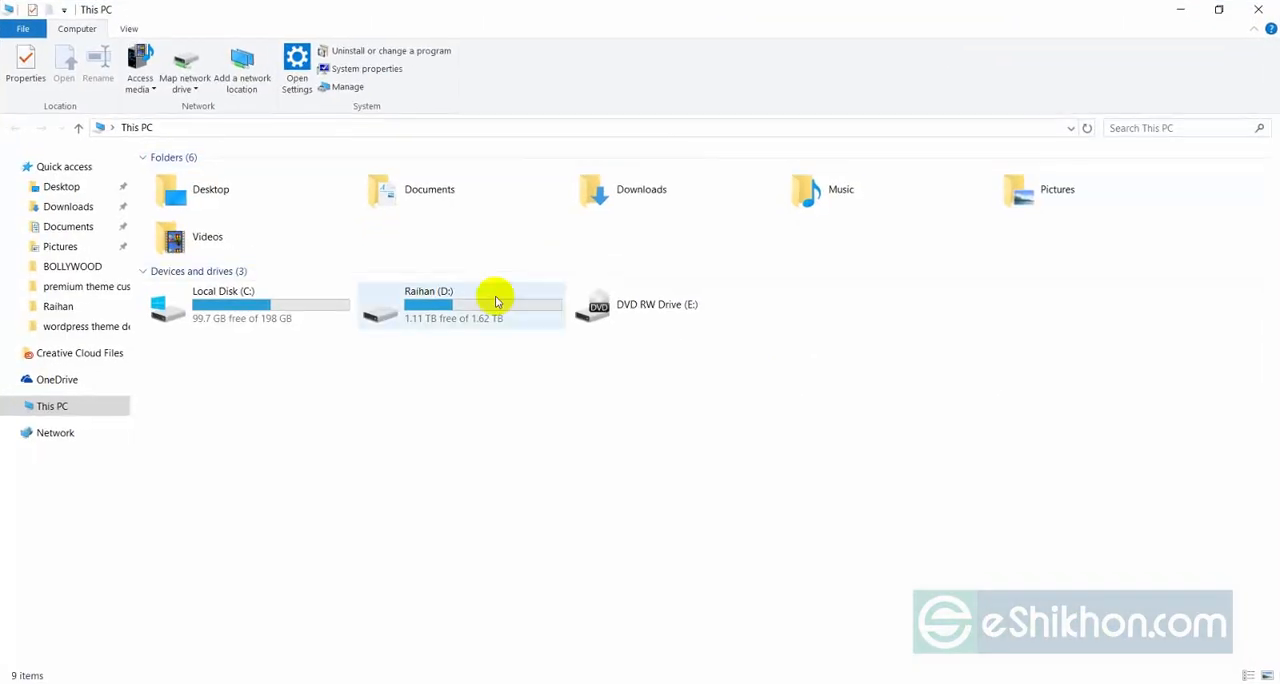
left_click(65, 228)
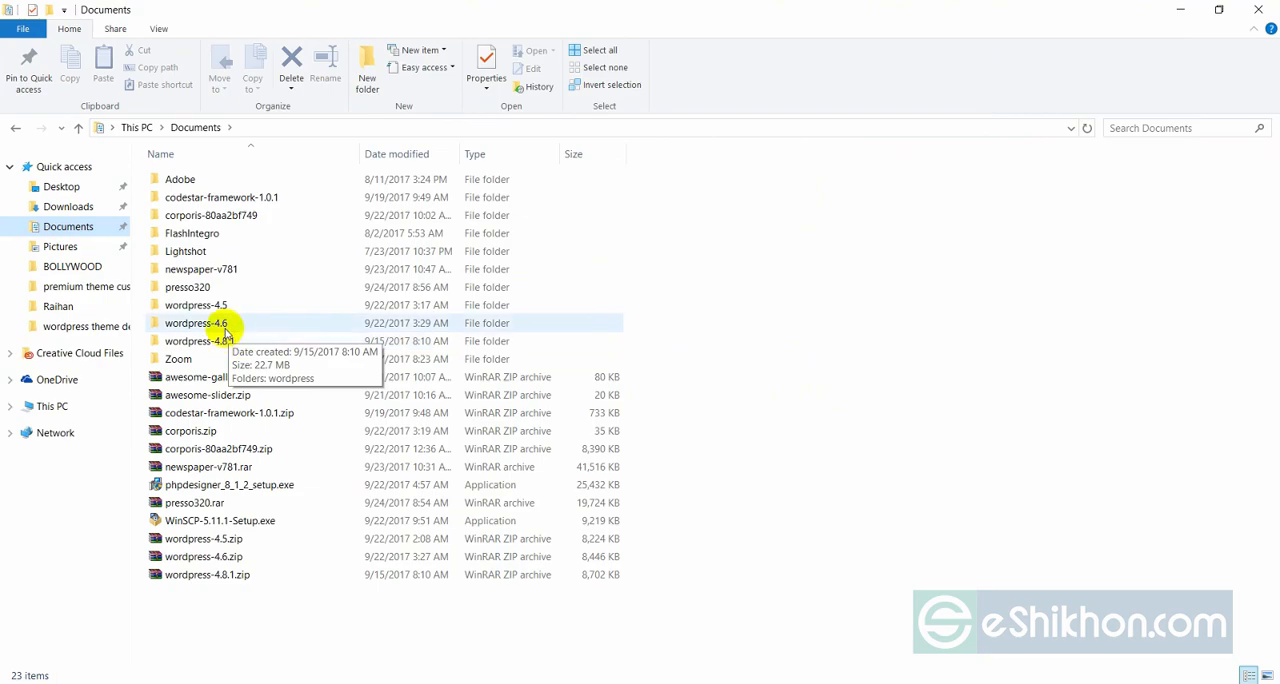
Switch back to Firefox, save the WordPress 4.8.2 download as wordpress-4.8.2.zip in Documents, and check its progress.
key("alt+Tab")
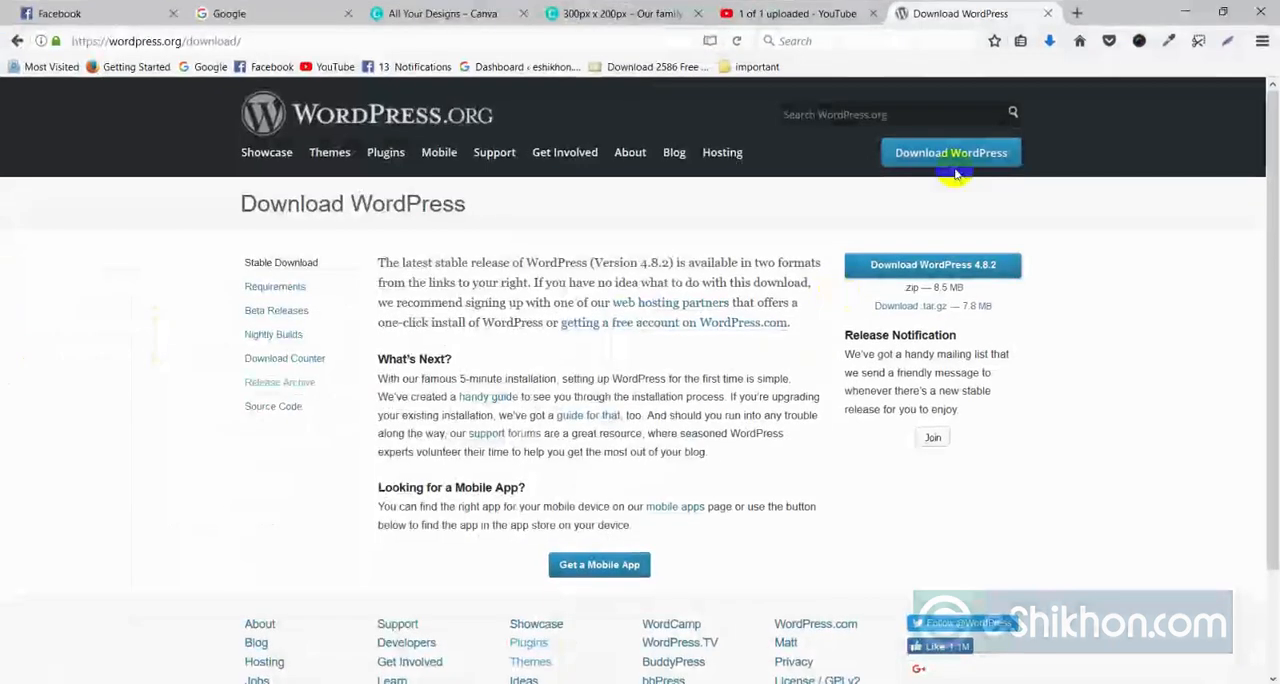
left_click(972, 270)
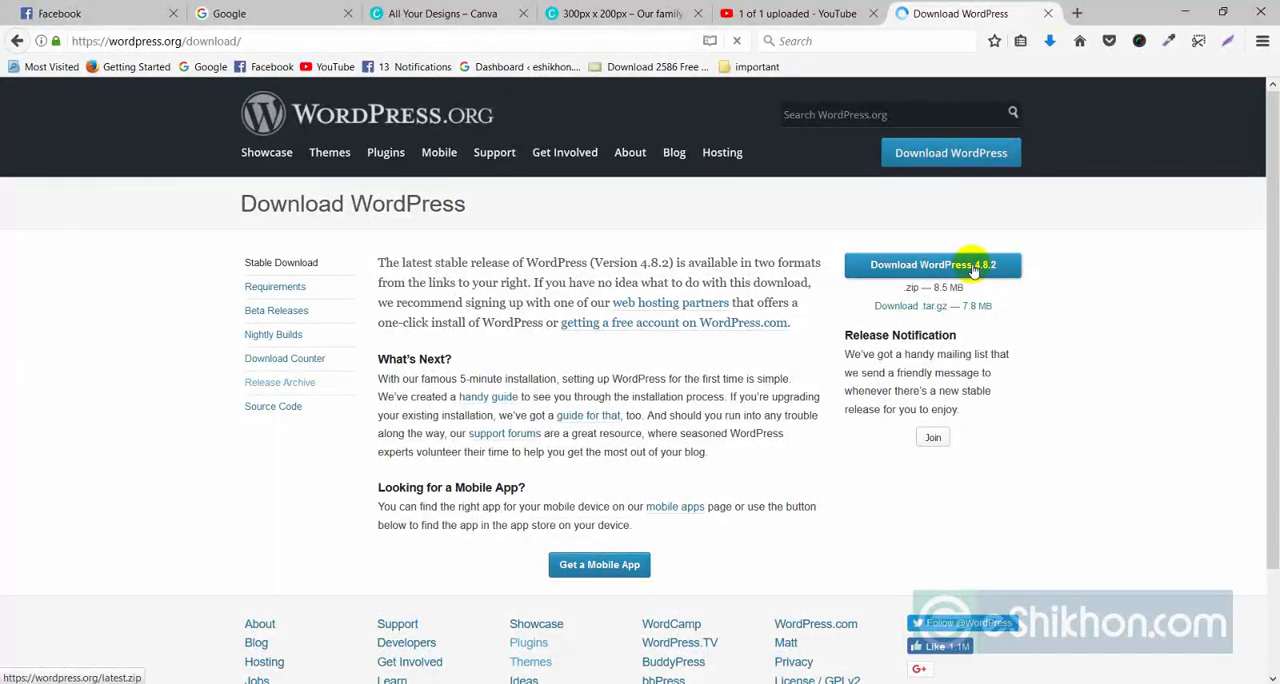
left_click(766, 399)
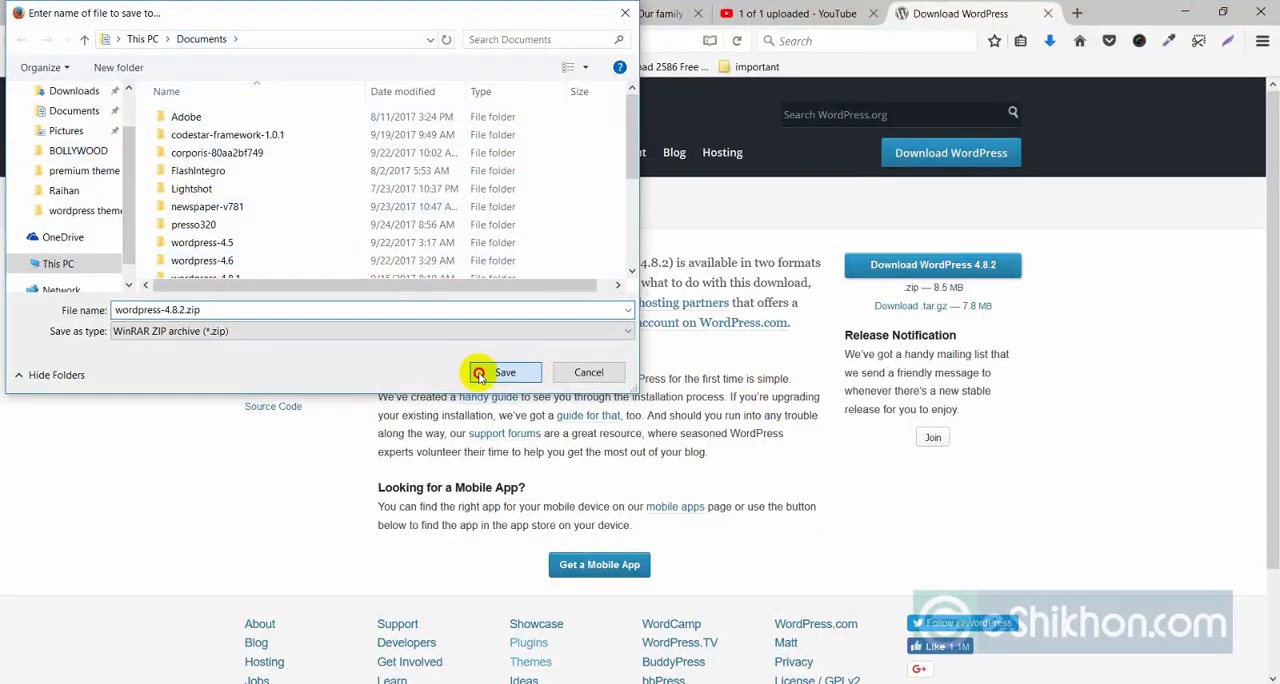
left_click(500, 372)
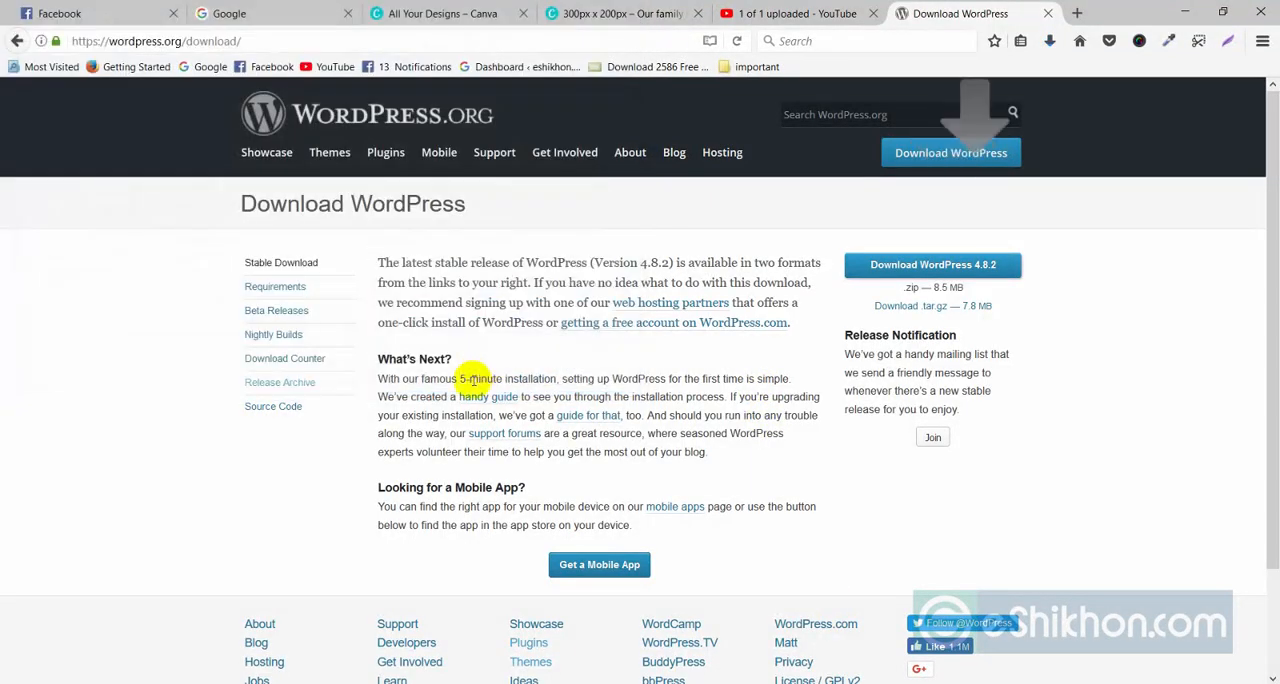
left_click(1050, 43)
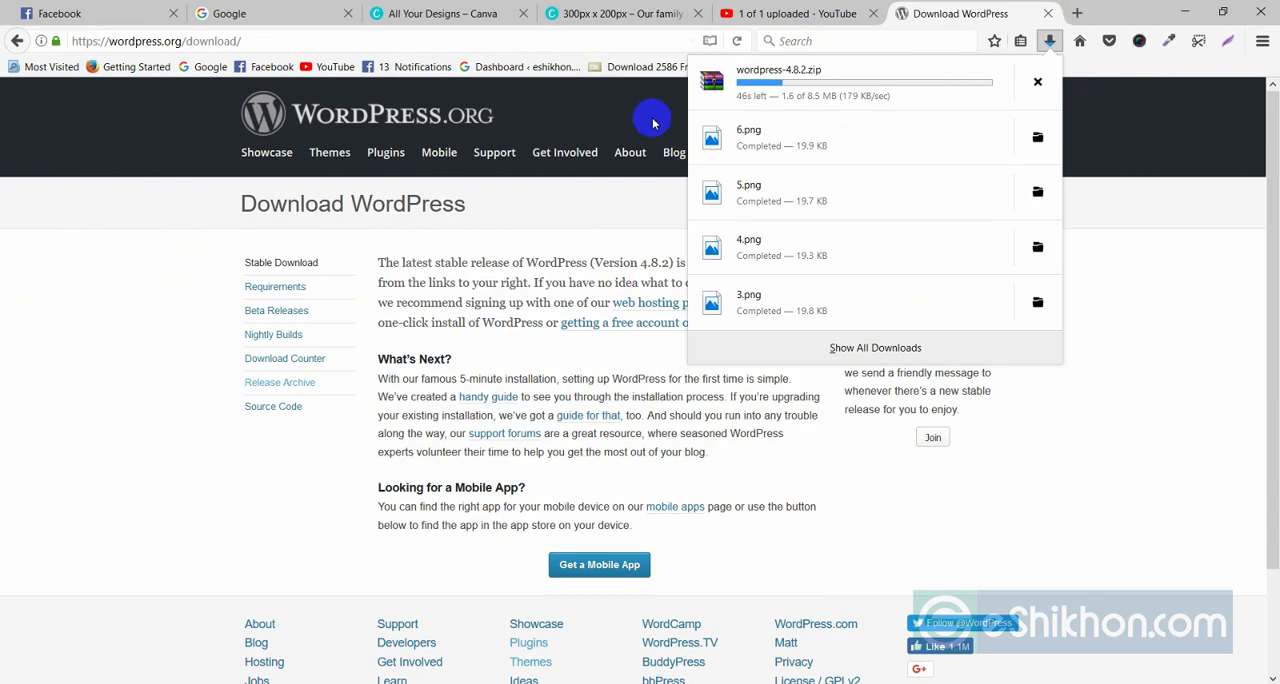
Open a new browser tab and check the Apache and MySQL modules in the XAMPP Control Panel.
left_click(1077, 13)
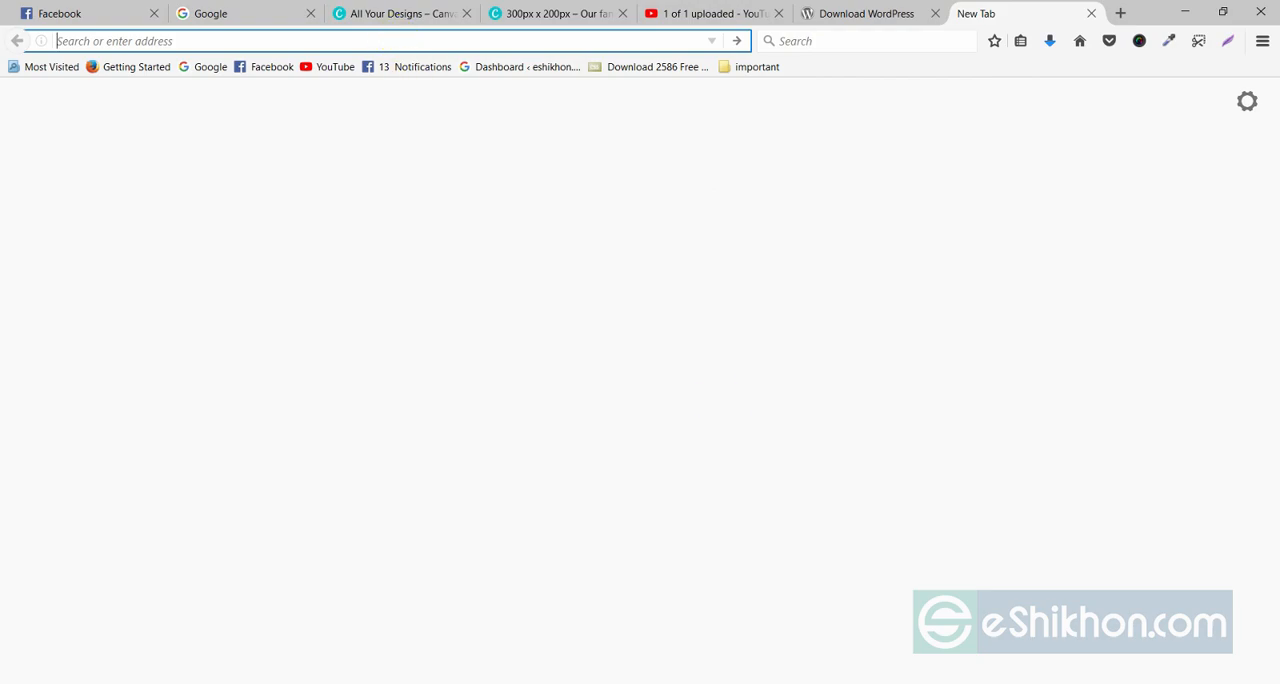
left_click(818, 605)
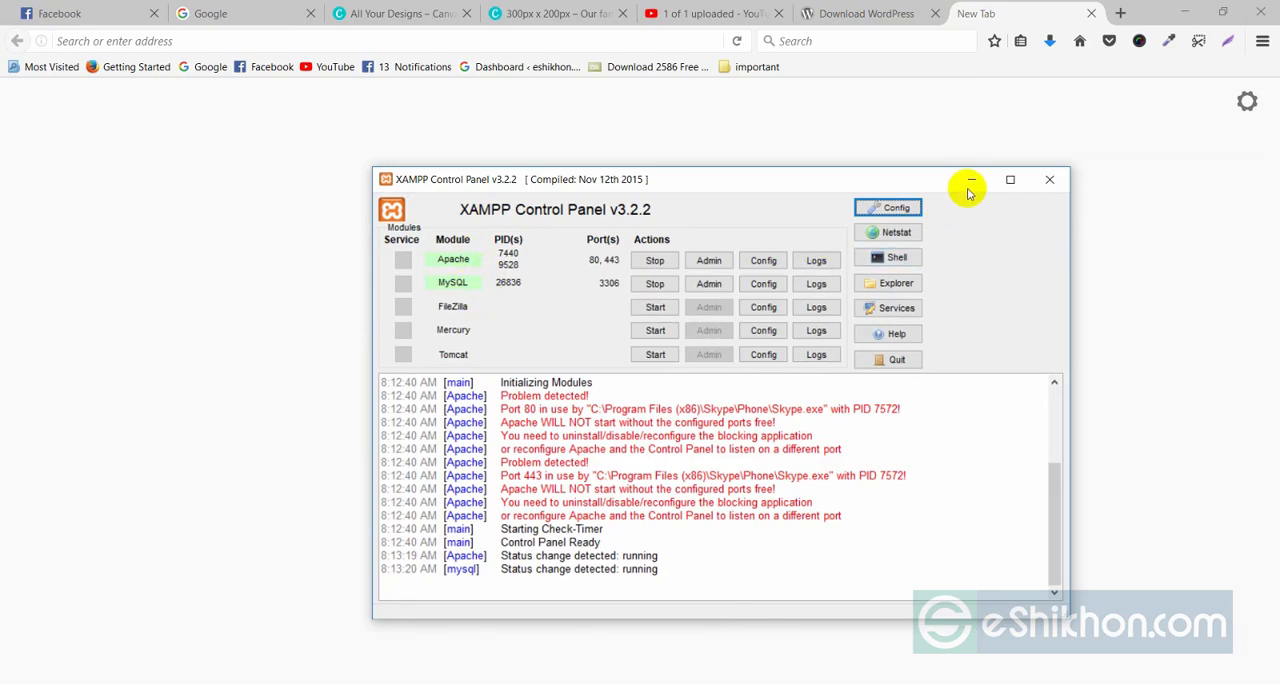
left_click(972, 181)
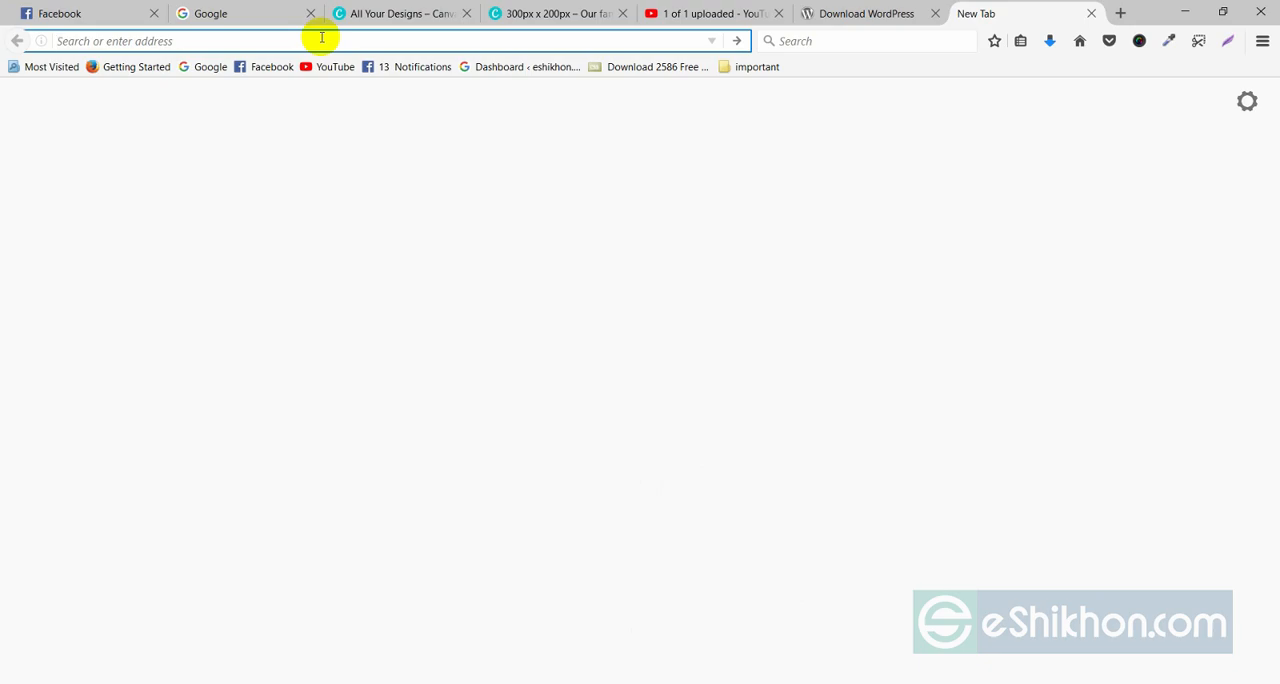
Load localhost/phpmyadmin in the new tab and return to the WordPress download tab.
type("localhost/")
key("Return")
type("p")
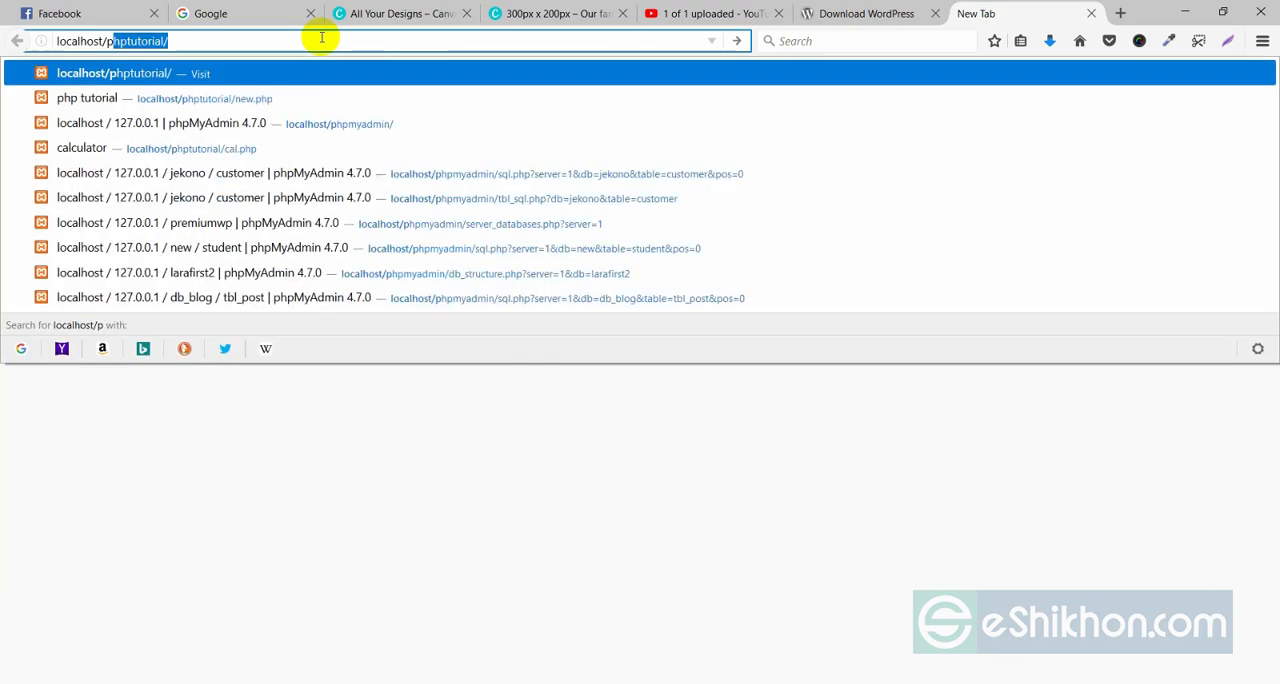
key("BackSpace")
type("h")
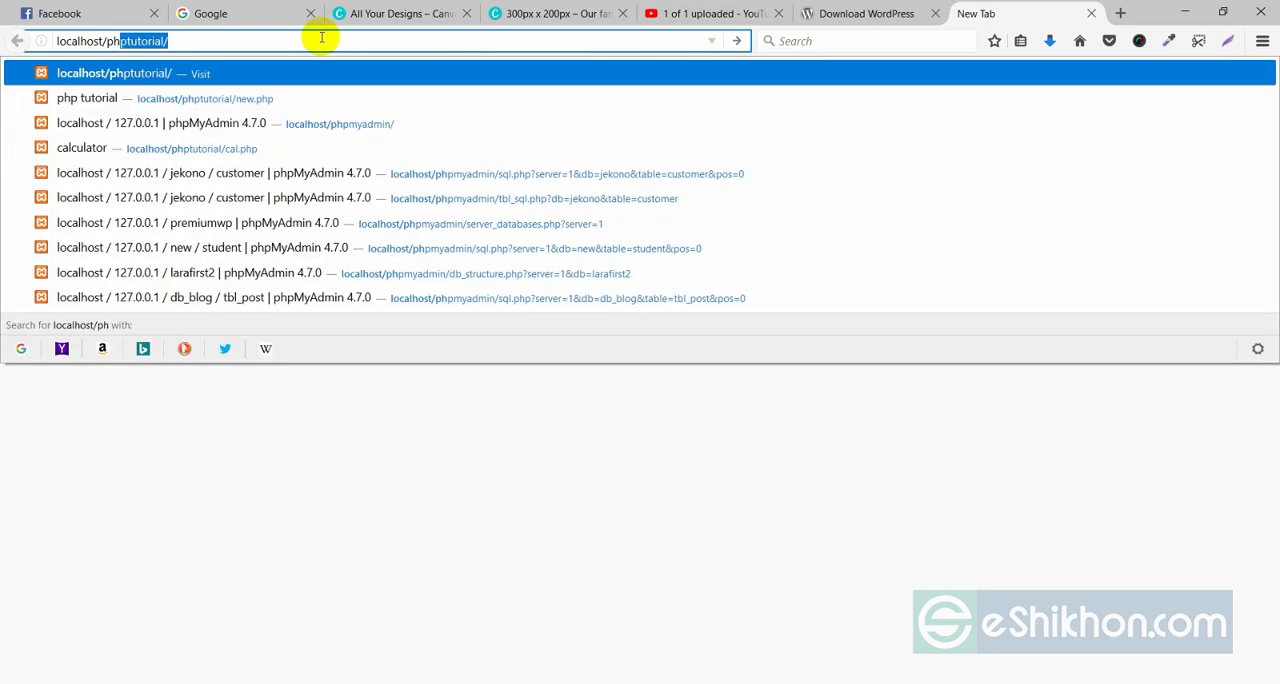
type("pmy")
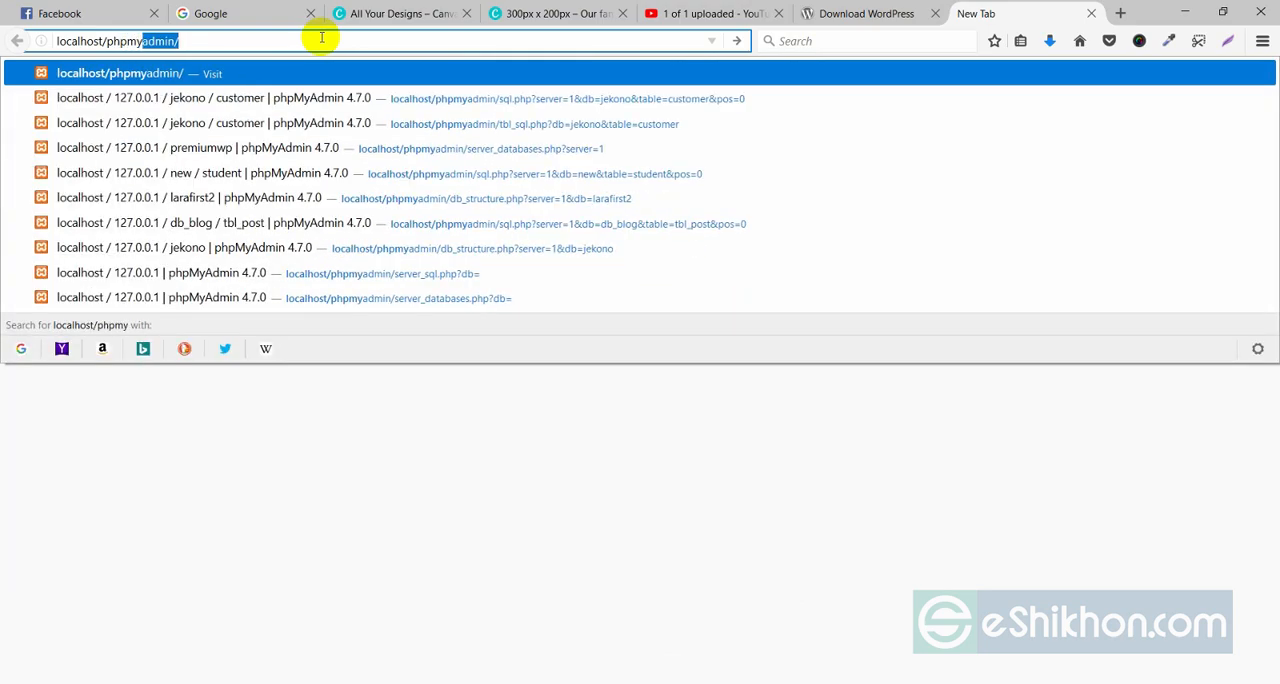
key("Return")
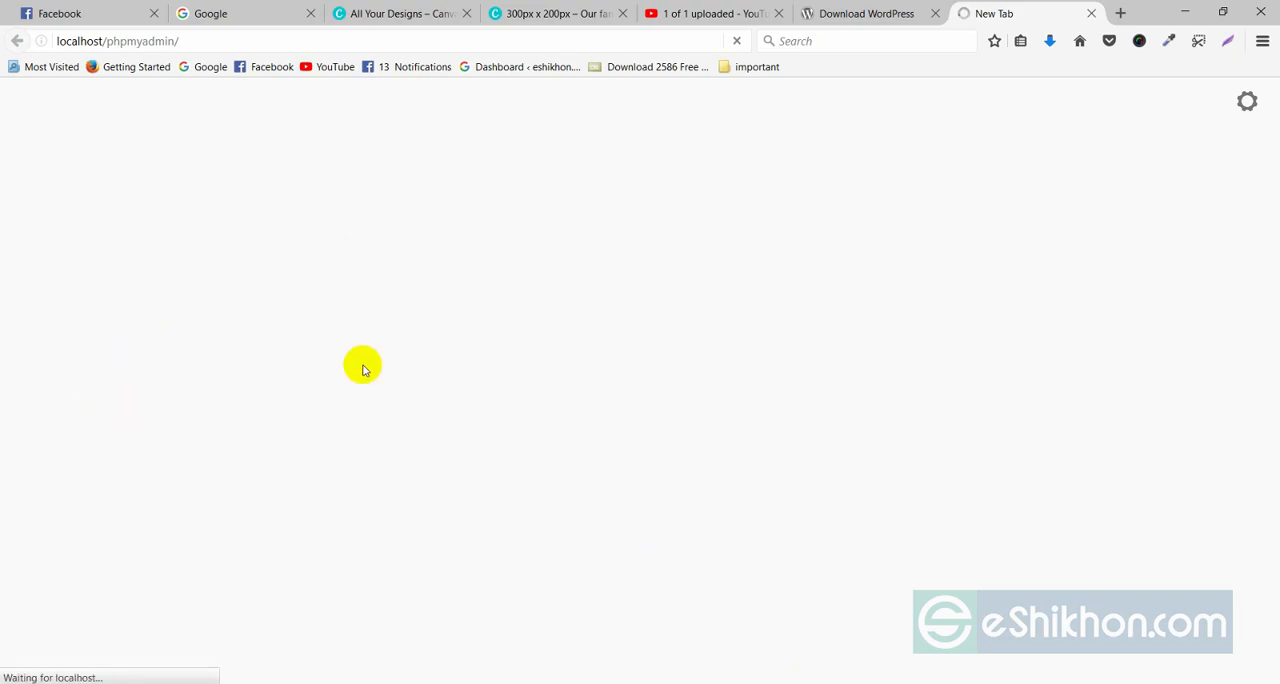
left_click(800, 22)
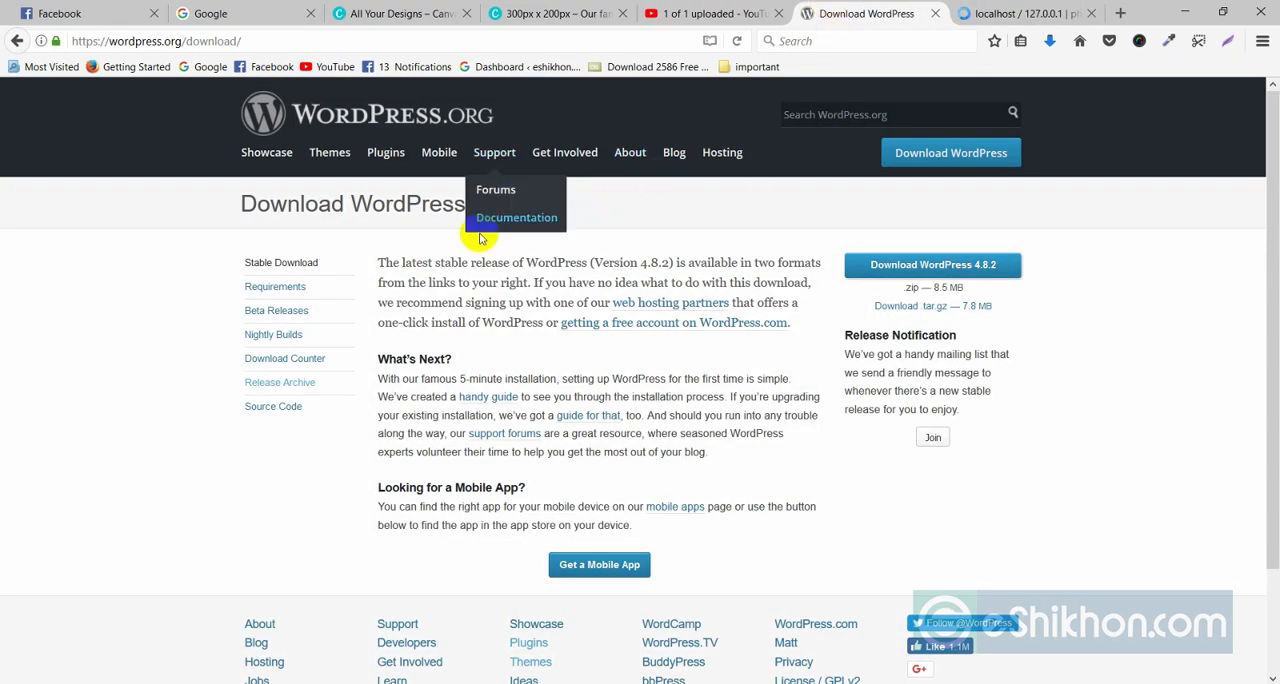
Switch to the phpMyAdmin tab and create a new database named newtheme with the default collation.
left_click(958, 13)
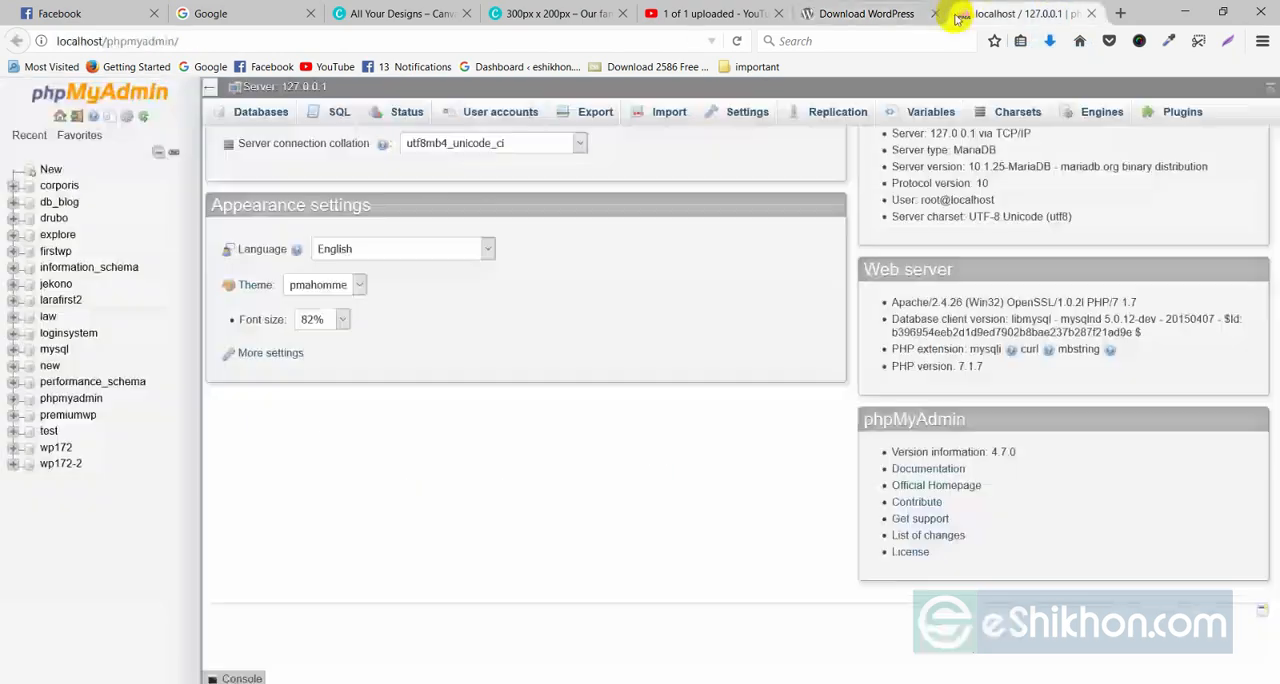
left_click(50, 170)
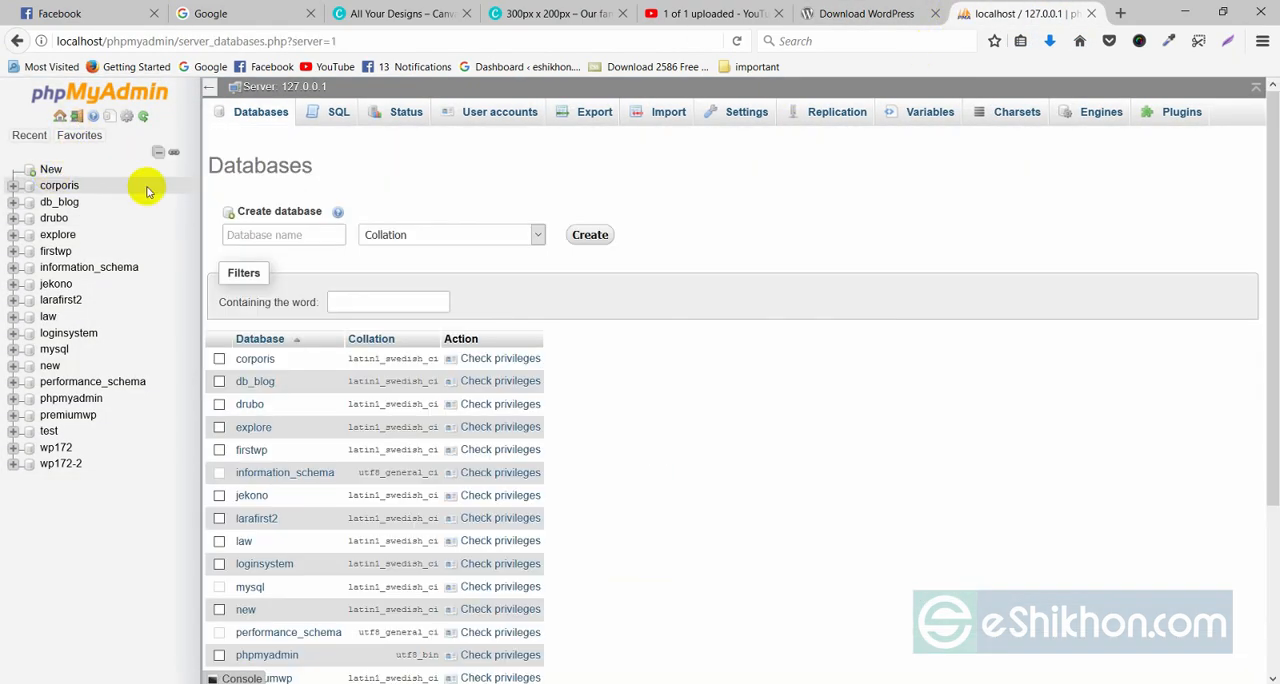
left_click(254, 231)
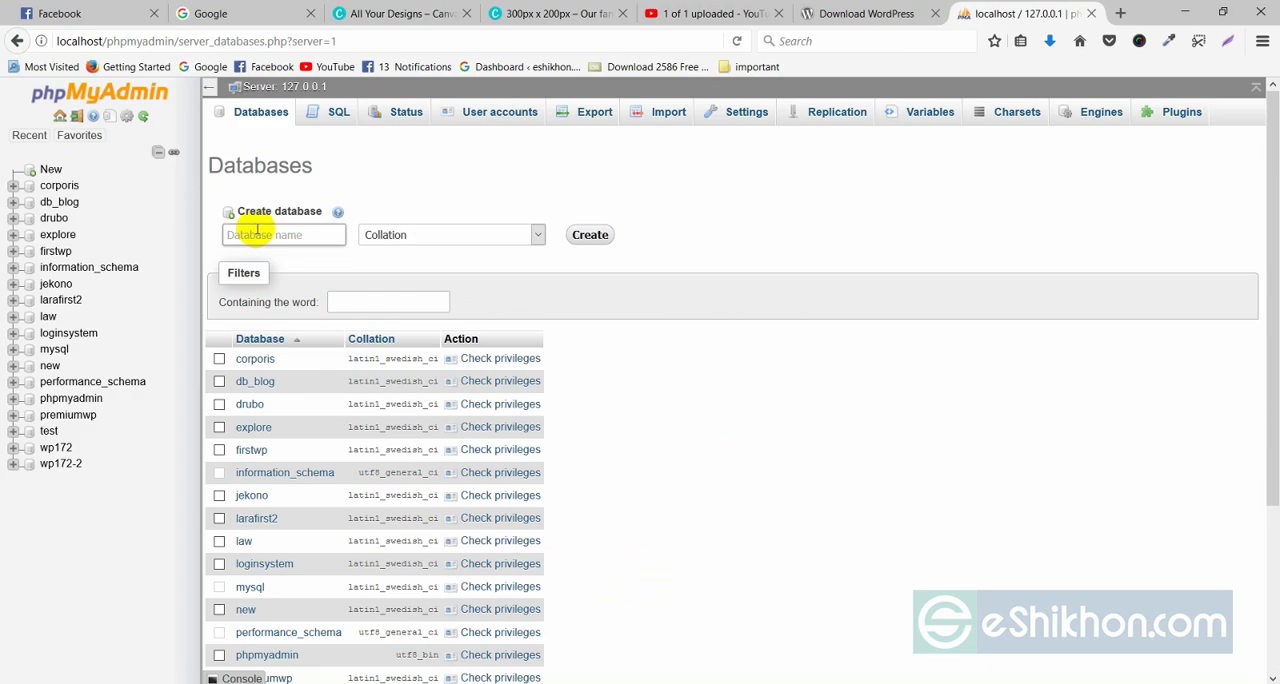
type("new")
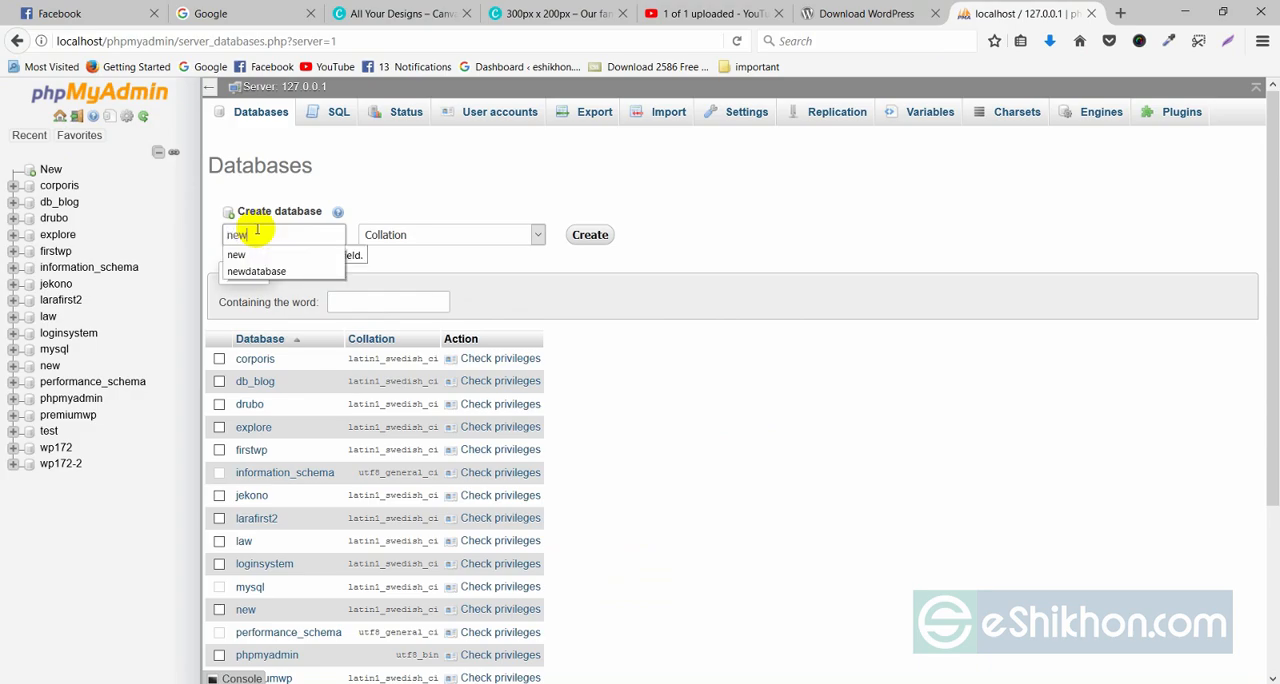
type("theme")
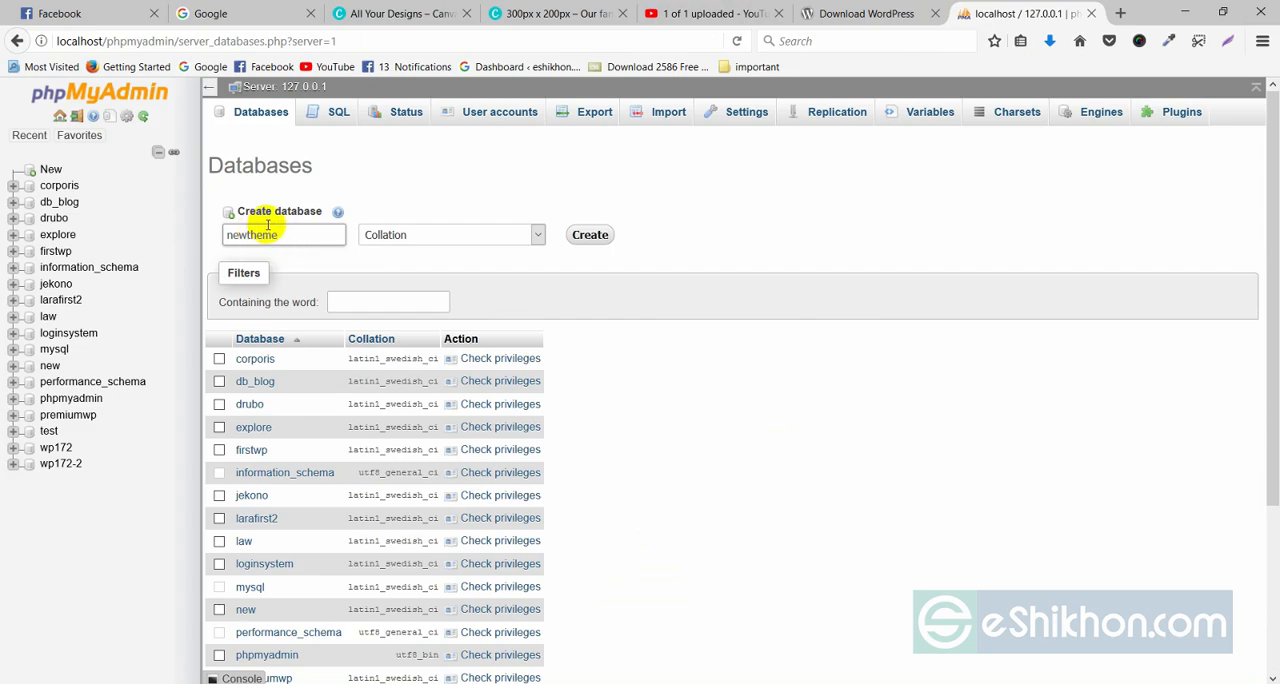
left_click(590, 234)
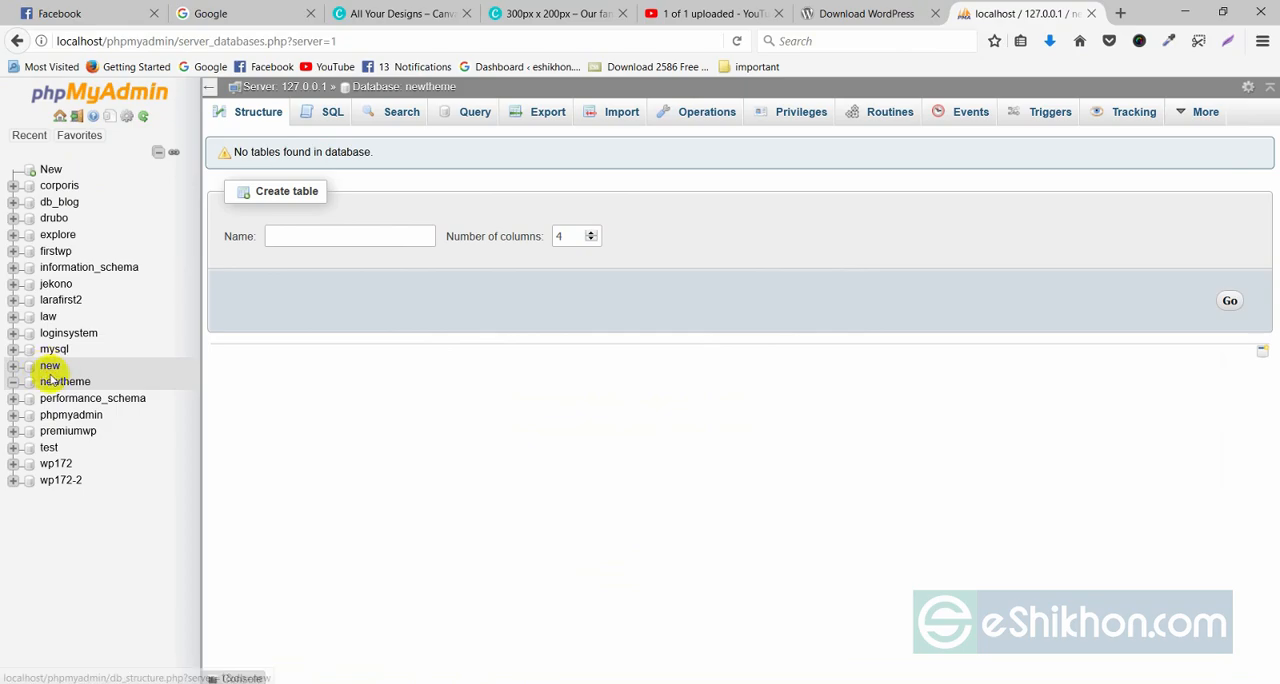
Show the downloaded wordpress-4.8.2.zip in its folder and extract it to Documents\wordpress-4.8.2.
left_click(1049, 41)
left_click(1038, 82)
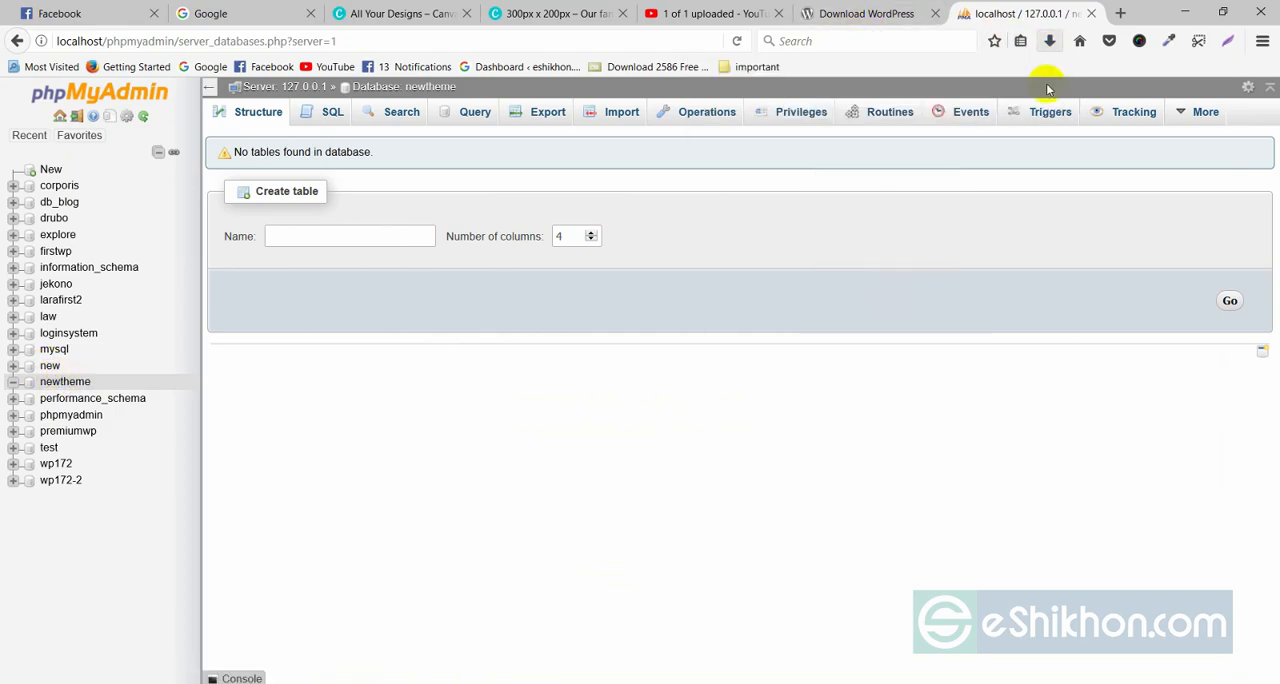
left_click(1004, 121)
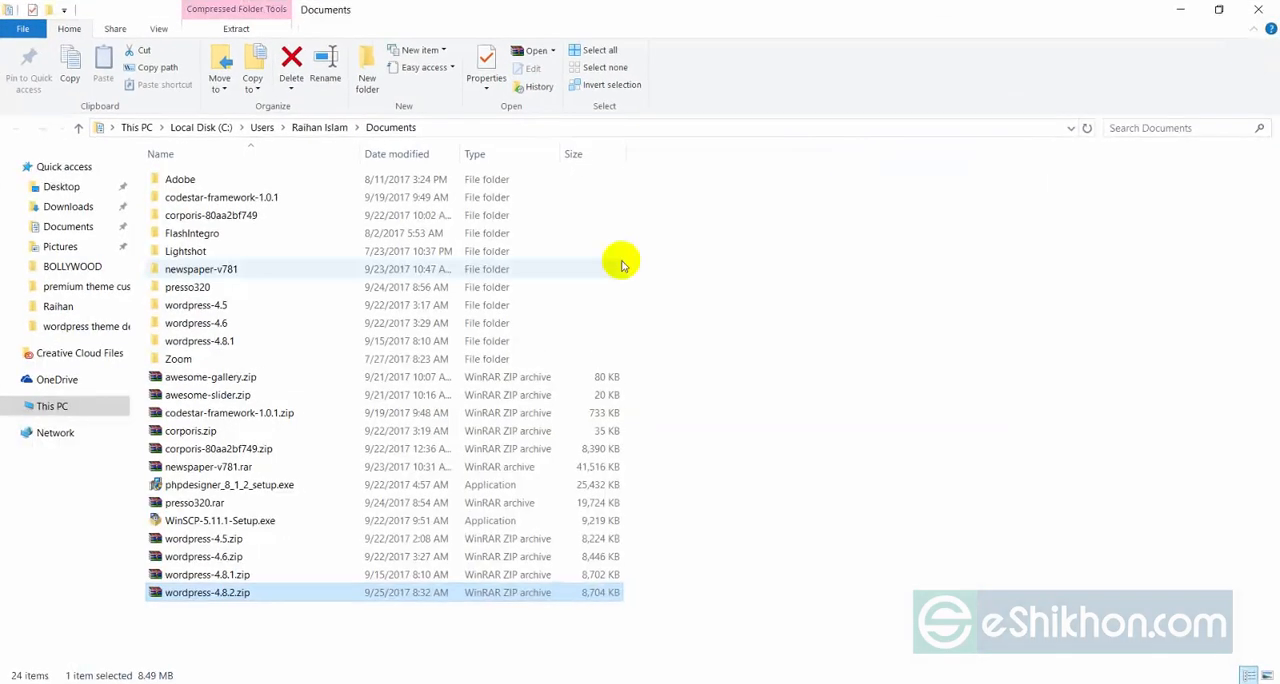
right_click(214, 592)
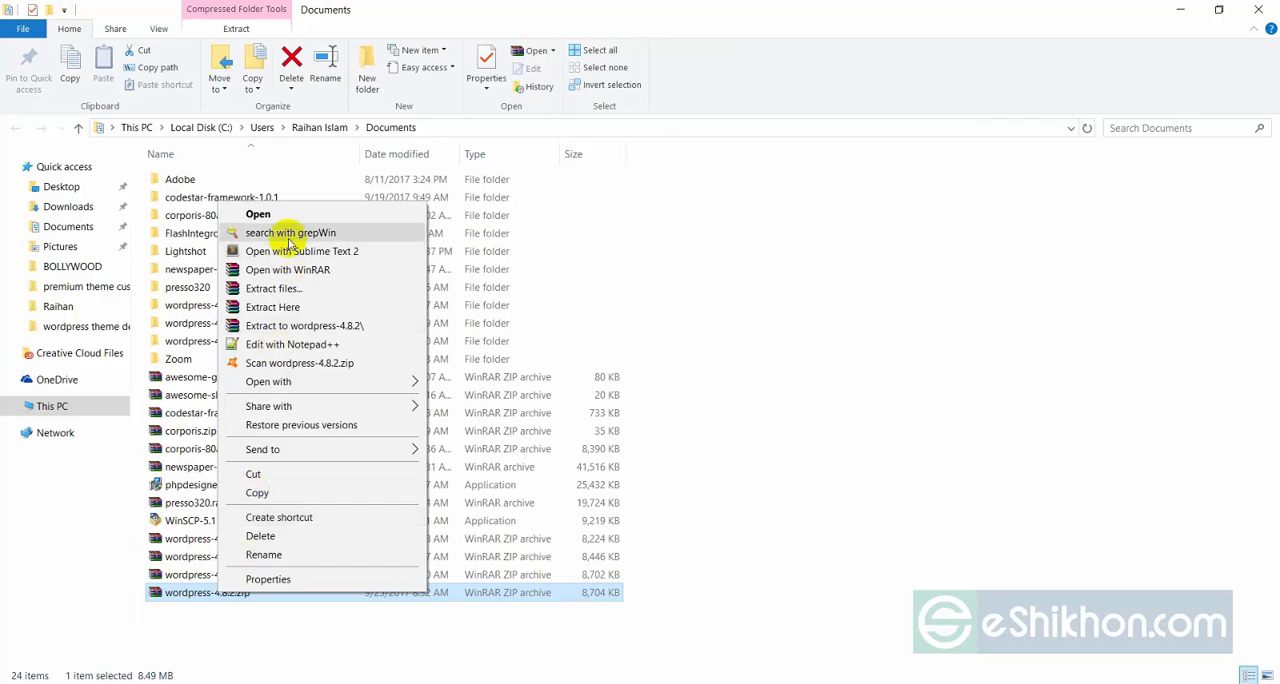
left_click(278, 288)
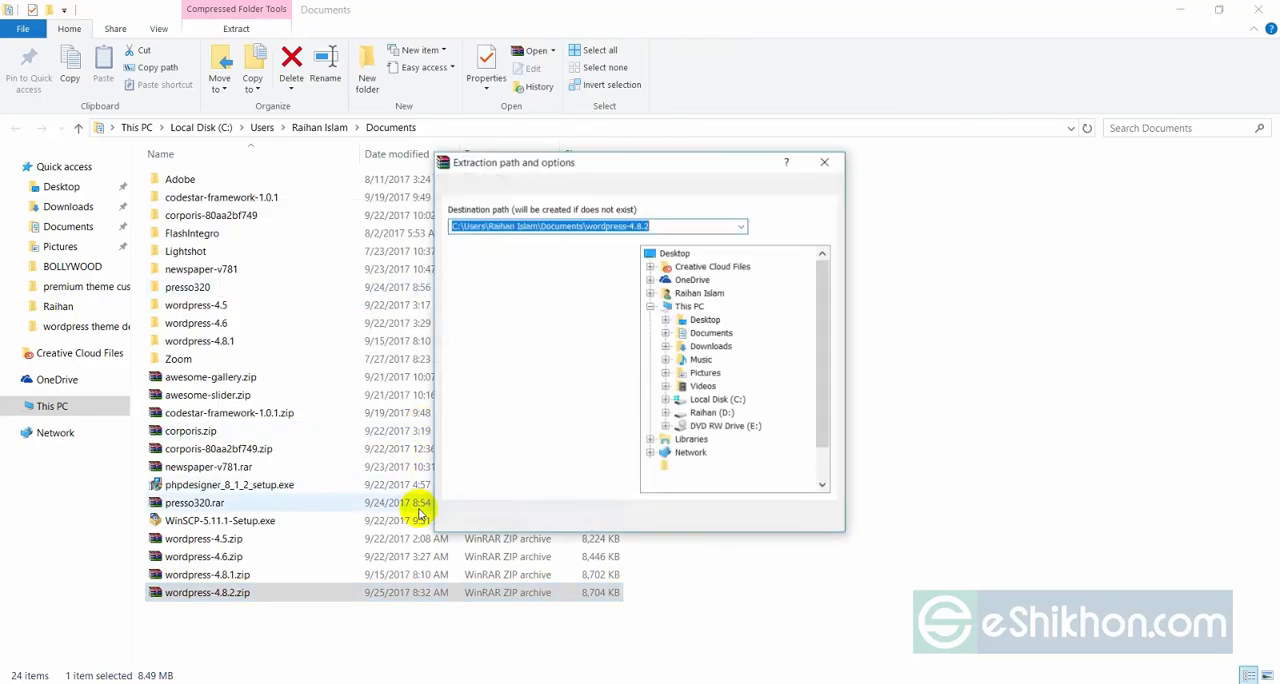
left_click(688, 518)
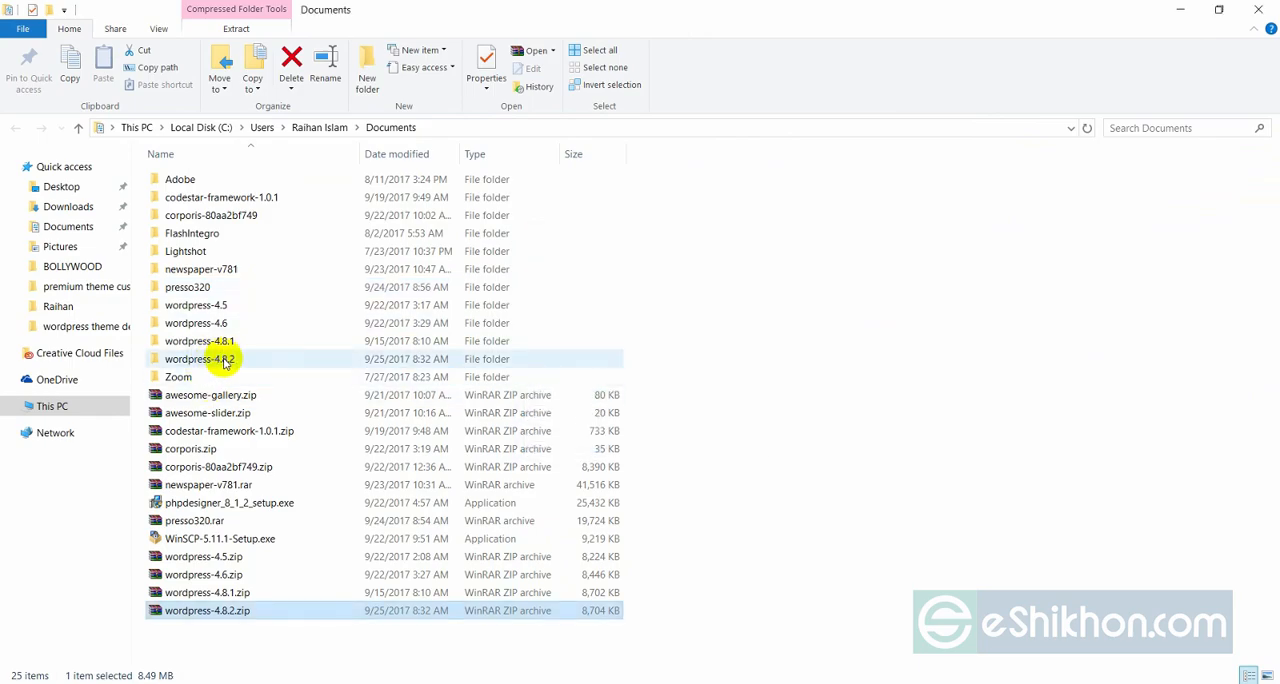
Look inside the extracted wordpress-4.8.2 folder and copy its wordpress subfolder.
double_click(222, 360)
double_click(204, 181)
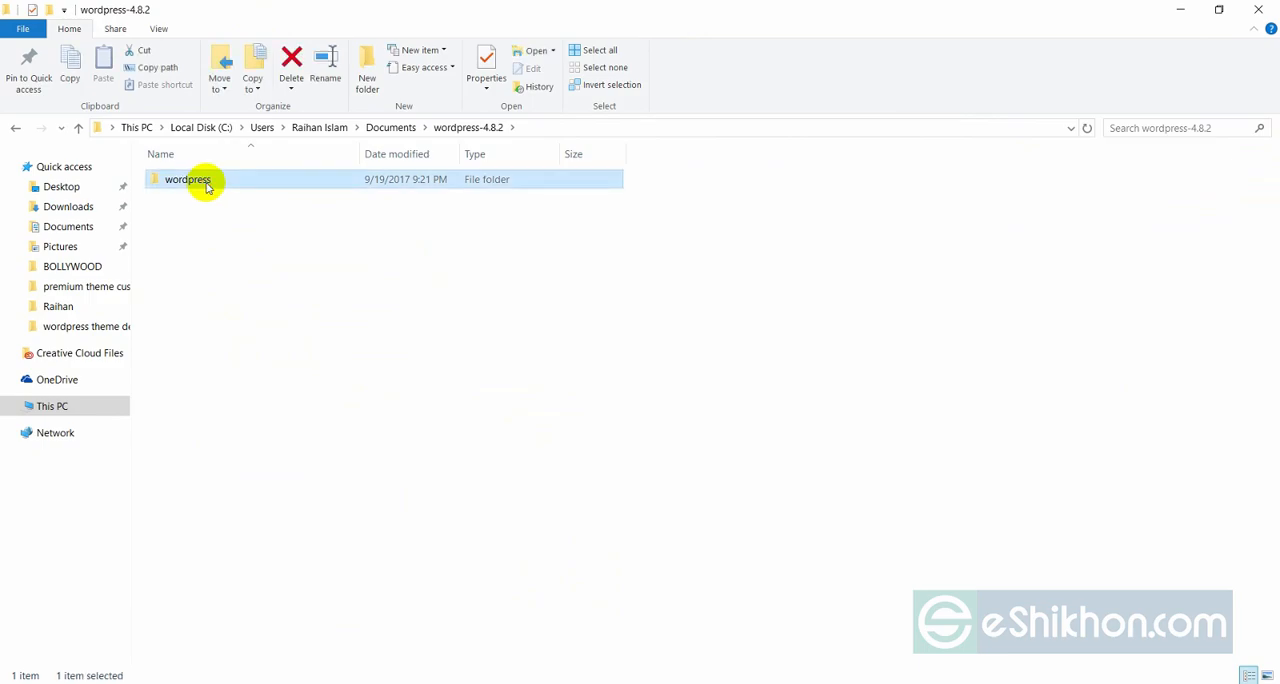
left_click(15, 128)
right_click(186, 181)
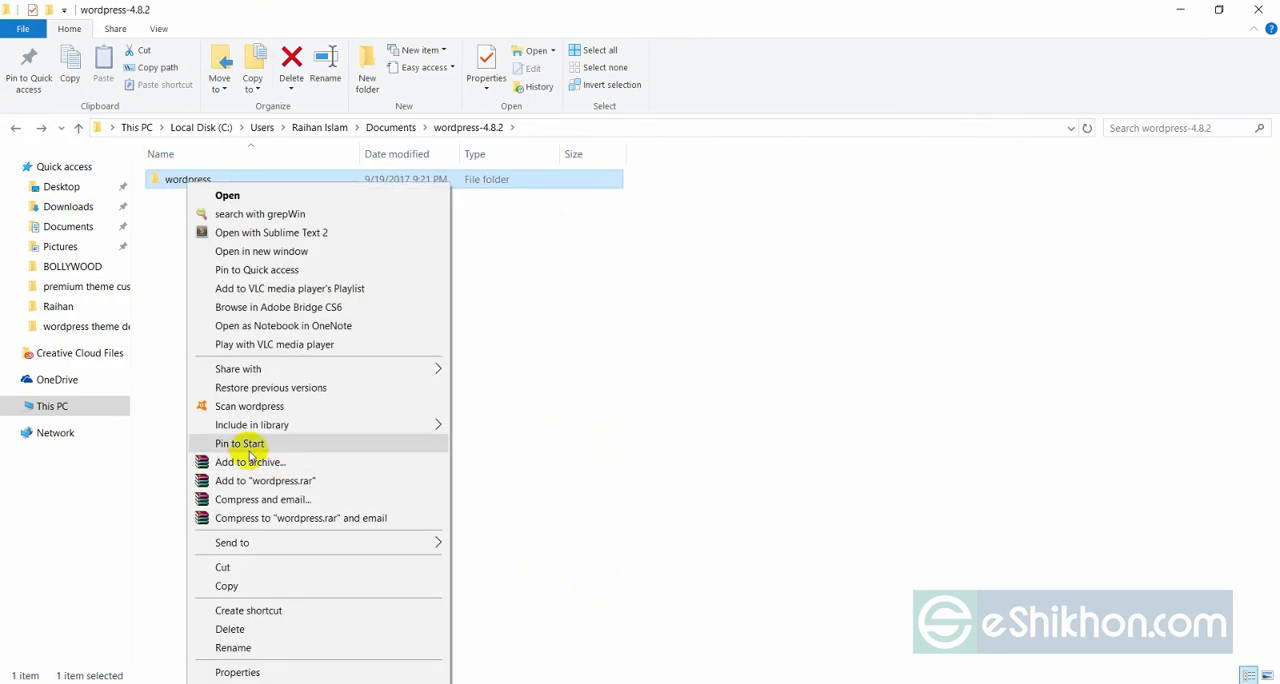
left_click(226, 586)
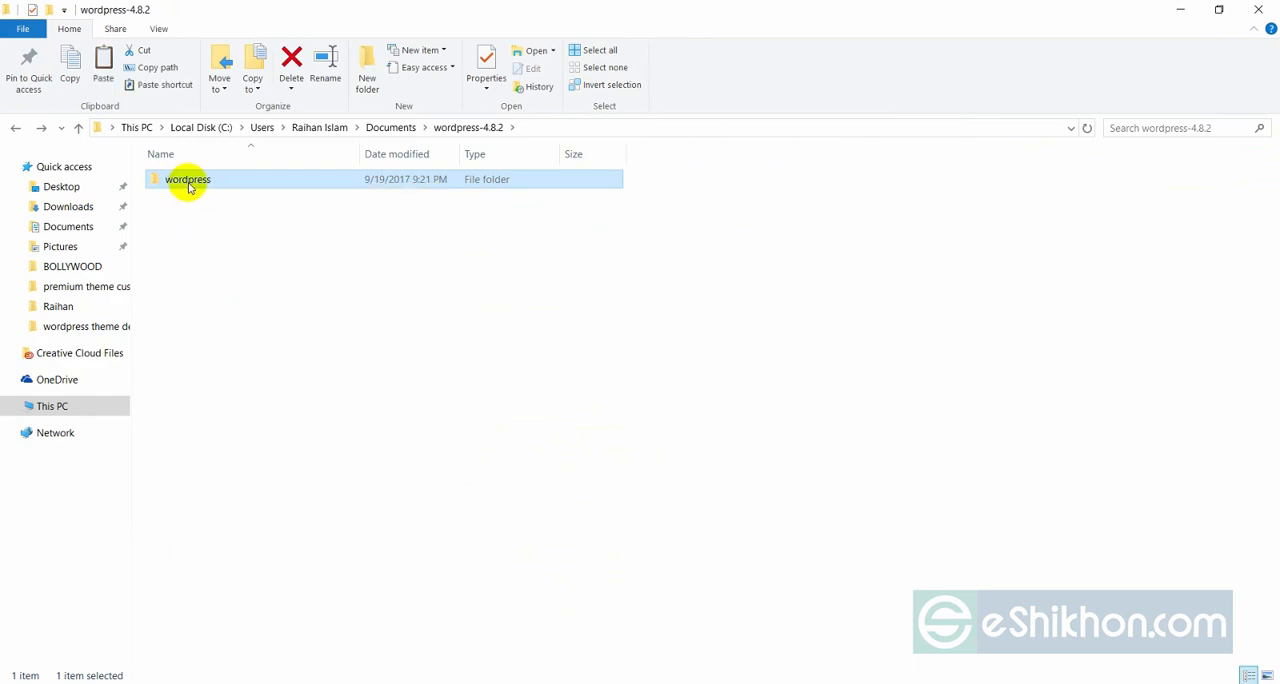
Open the extra folder at C:\xampp\htdocs\extra.
left_click(54, 406)
left_click(268, 323)
double_click(268, 323)
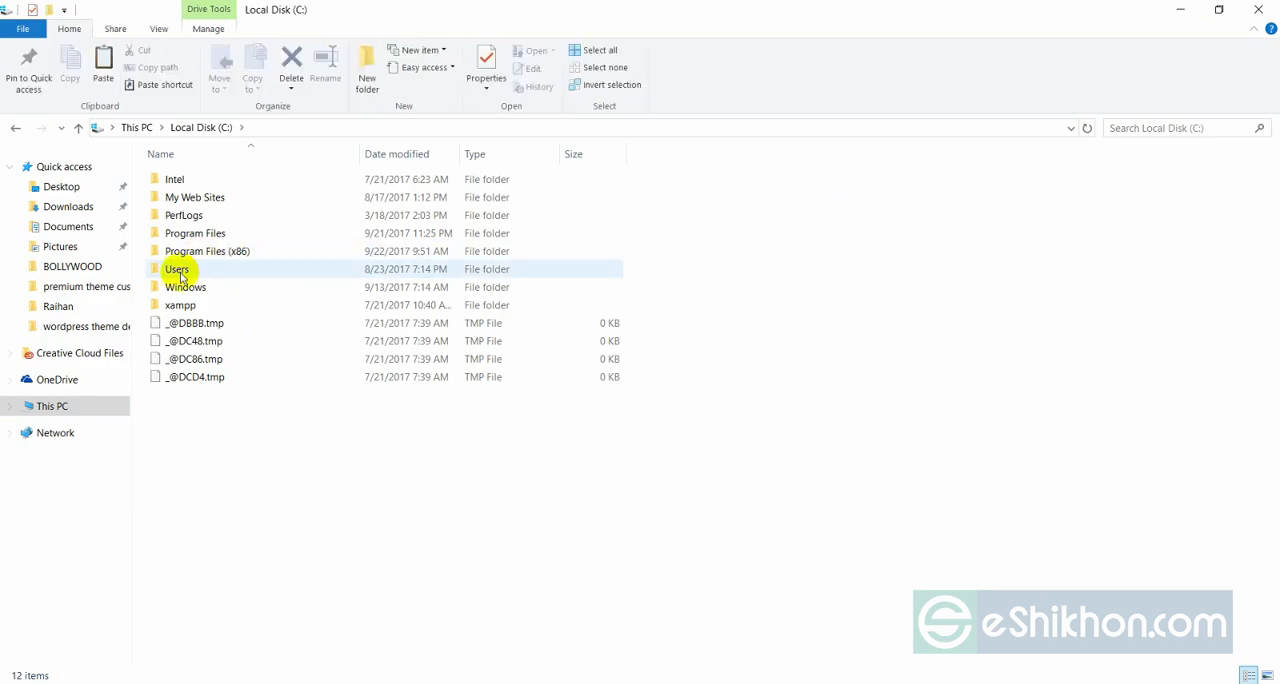
double_click(180, 297)
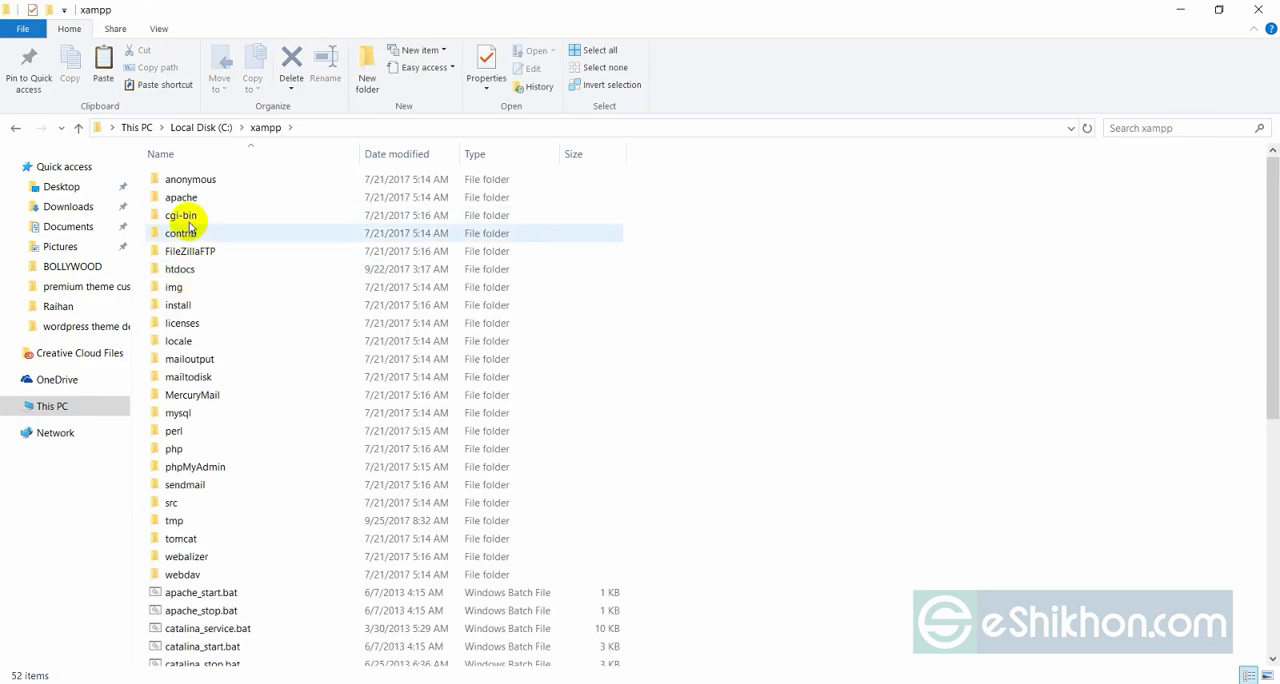
left_click(190, 268)
double_click(190, 268)
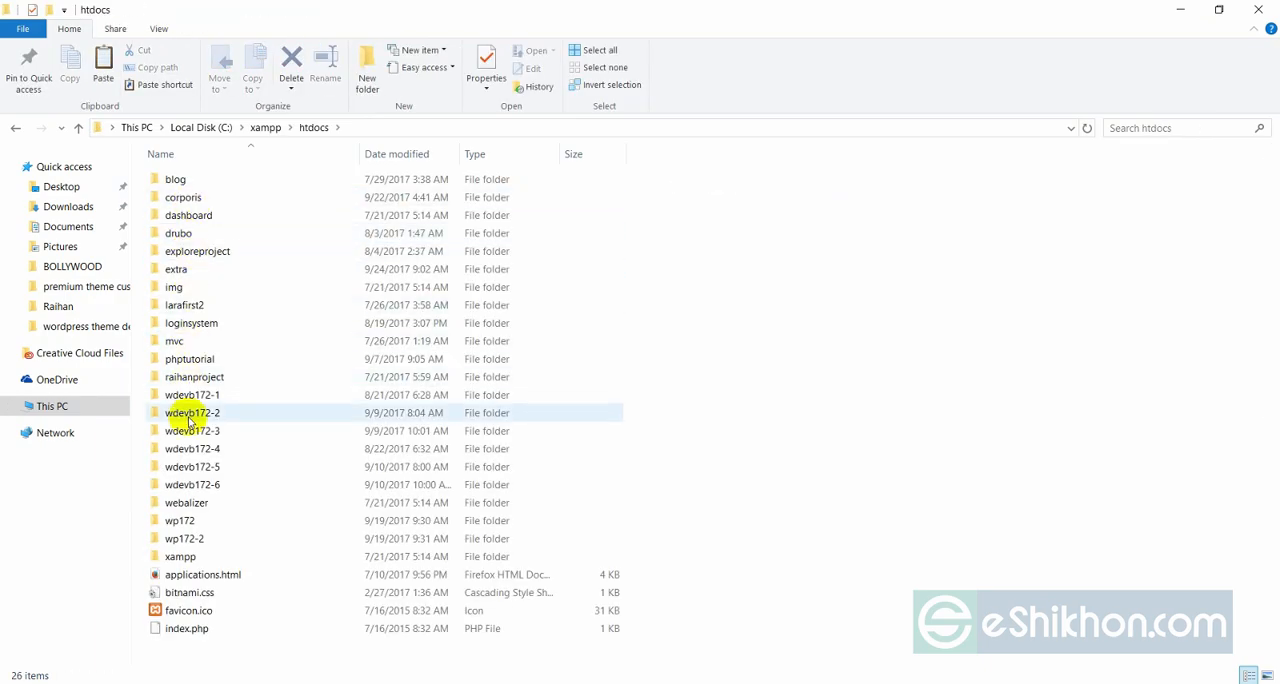
left_click(181, 270)
double_click(181, 270)
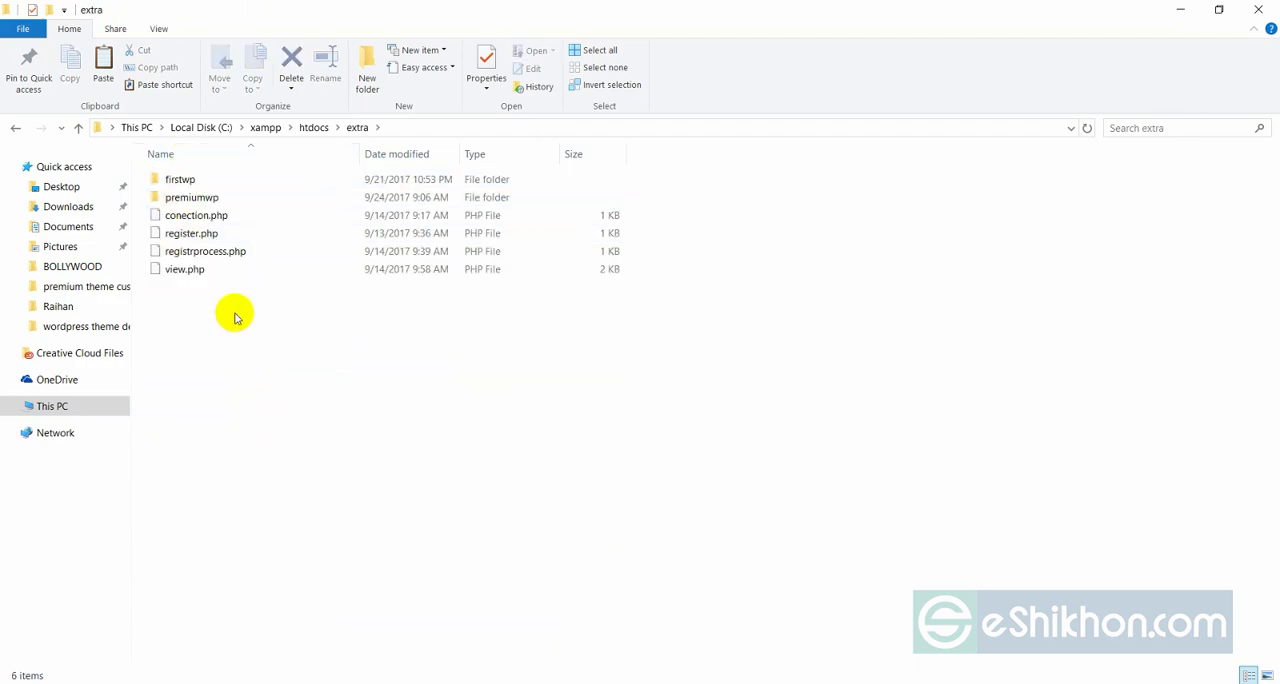
right_click(261, 377)
mouse_move(395, 607)
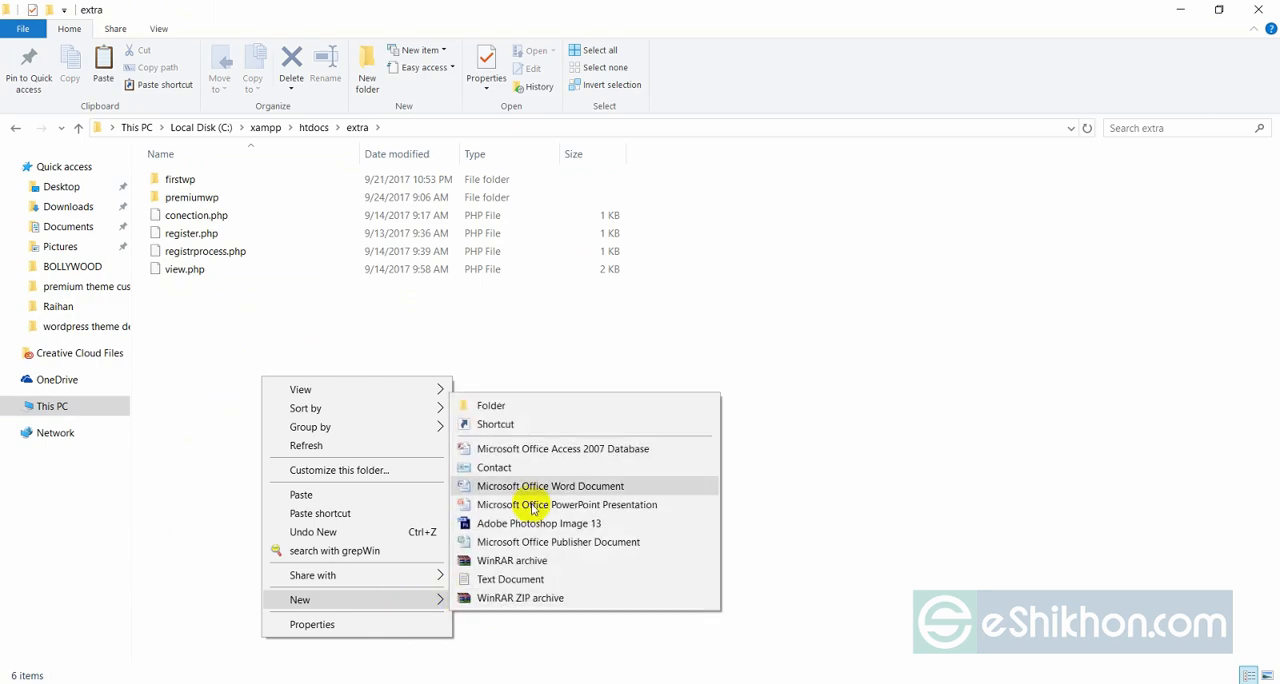
left_click(500, 406)
left_click(271, 196)
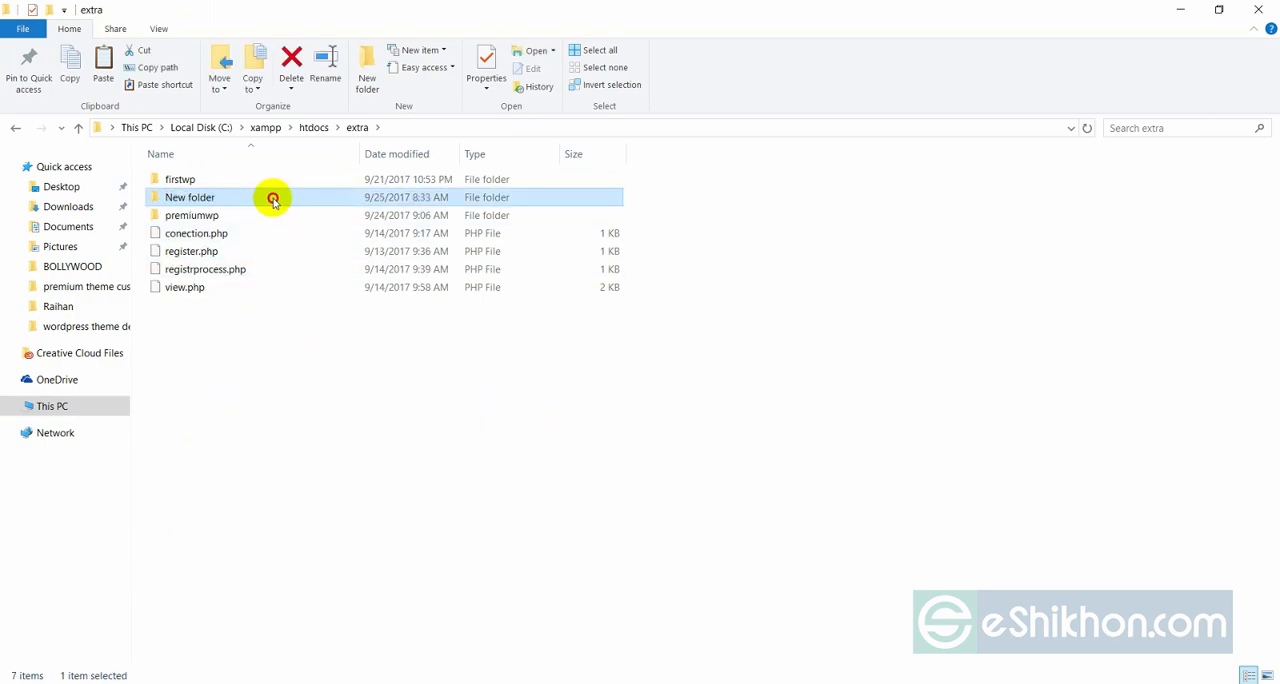
right_click(272, 195)
left_click(316, 629)
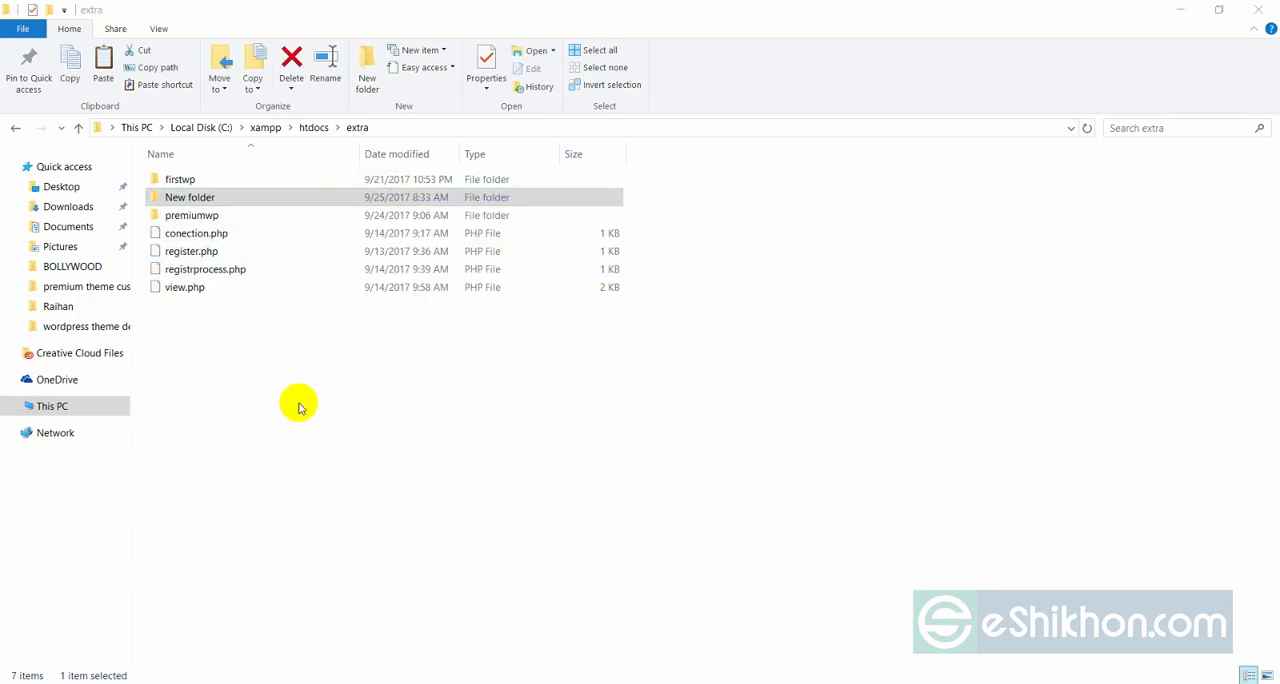
Paste the copied wordpress folder into the extra folder and rename it newtheme.
right_click(300, 382)
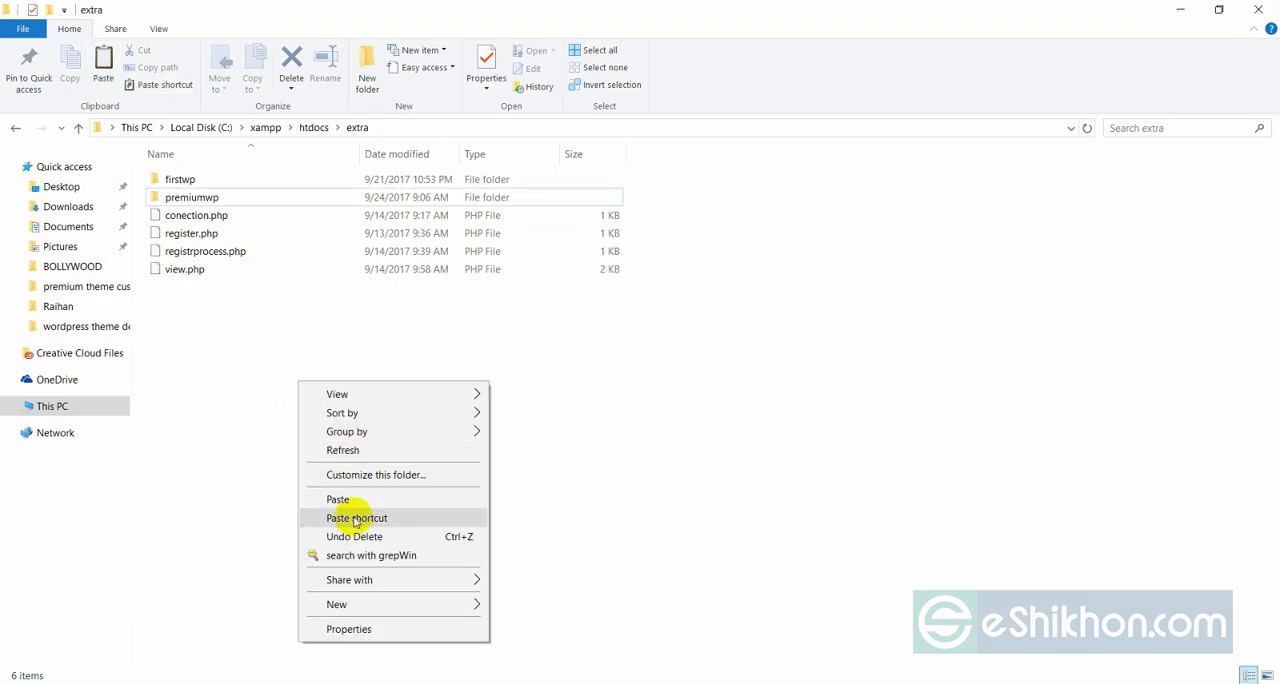
left_click(342, 498)
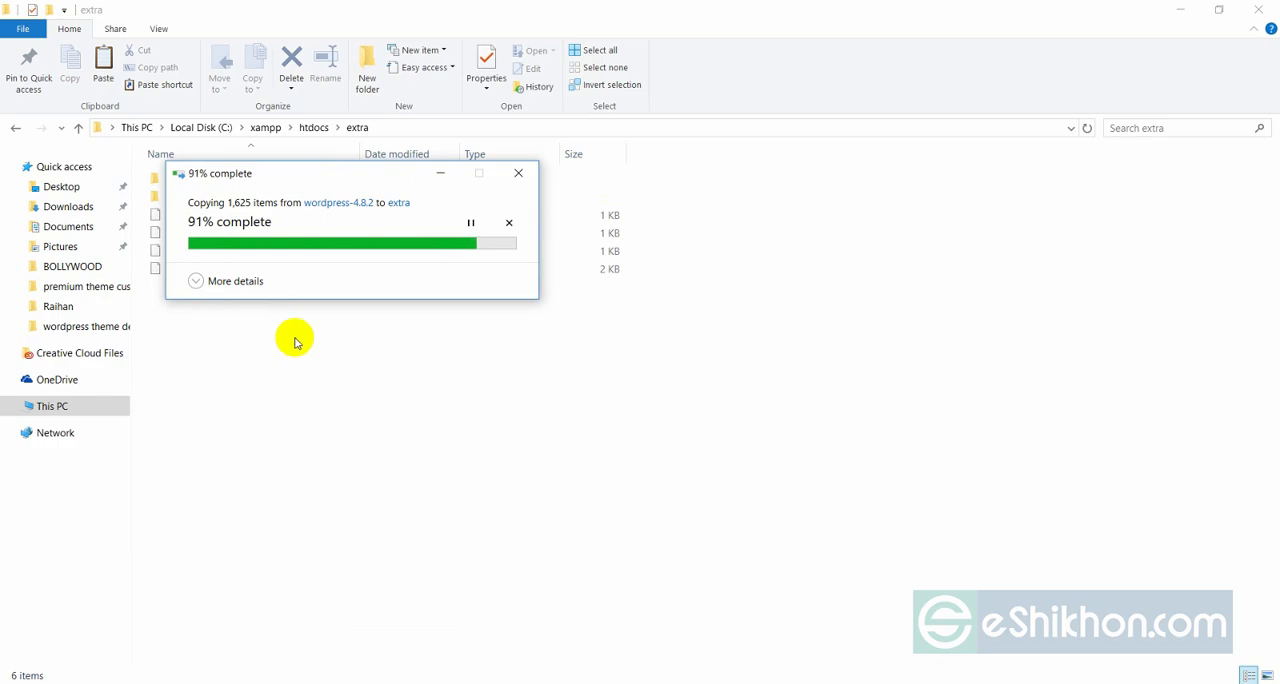
right_click(204, 220)
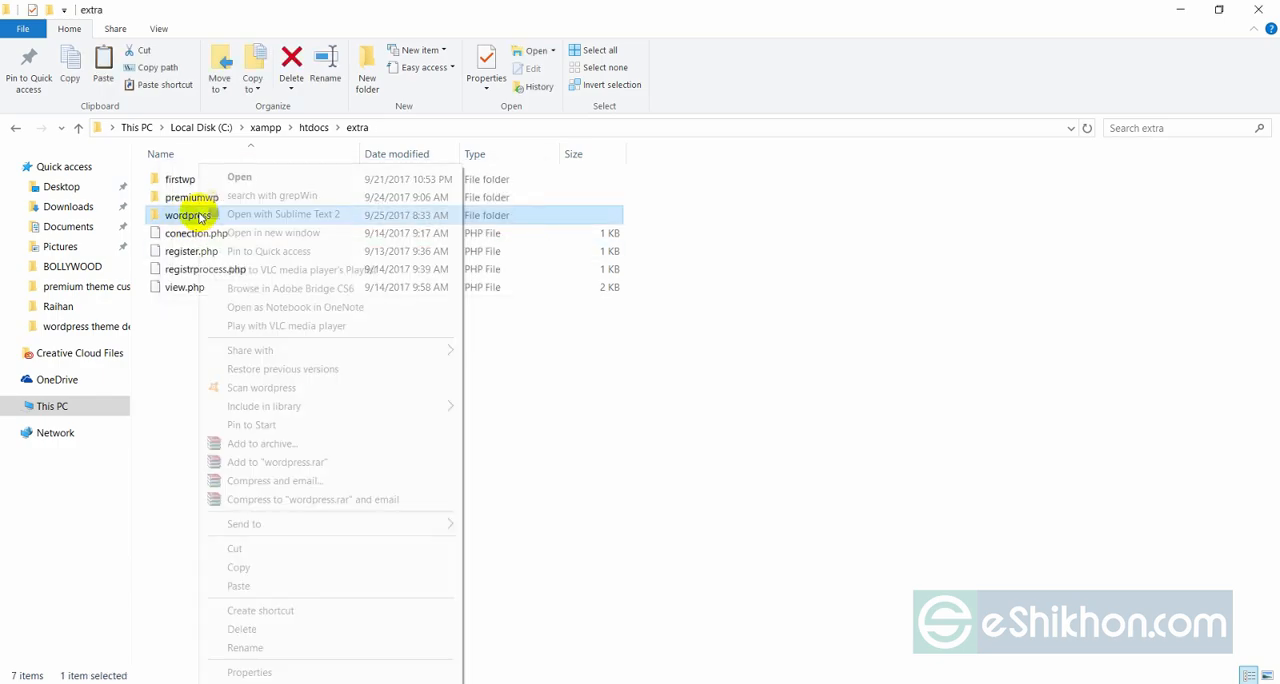
left_click(245, 647)
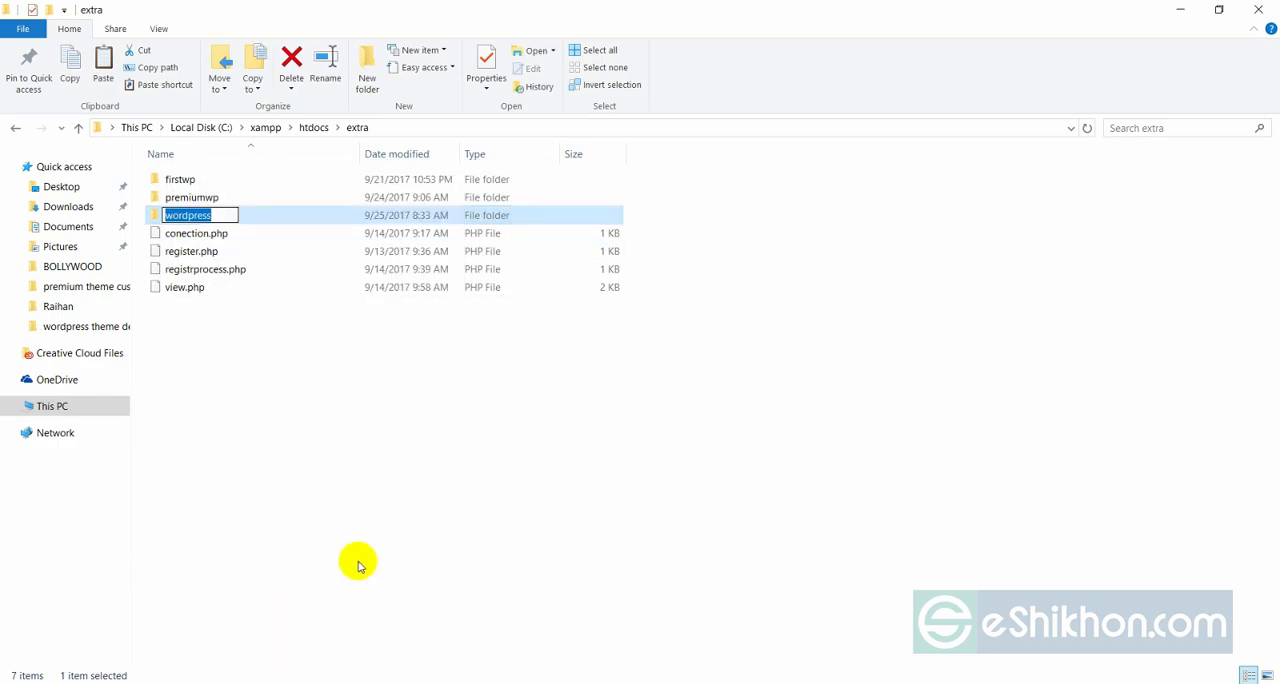
type("newthe")
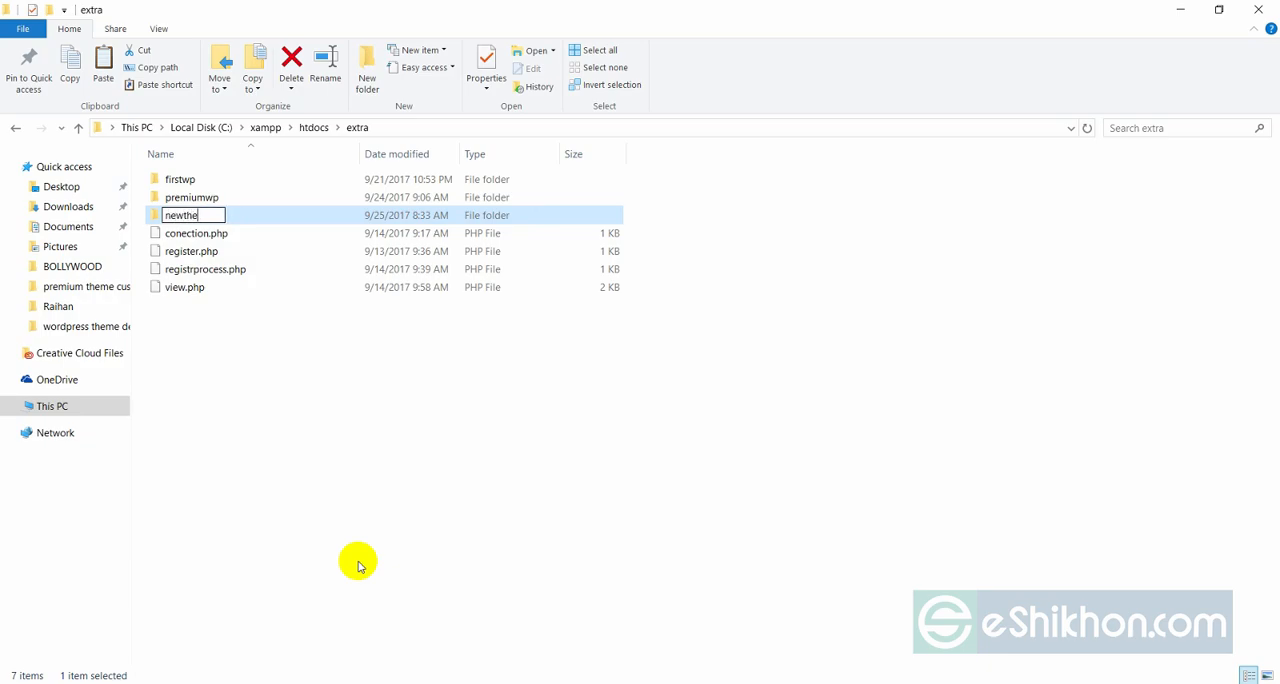
type("me")
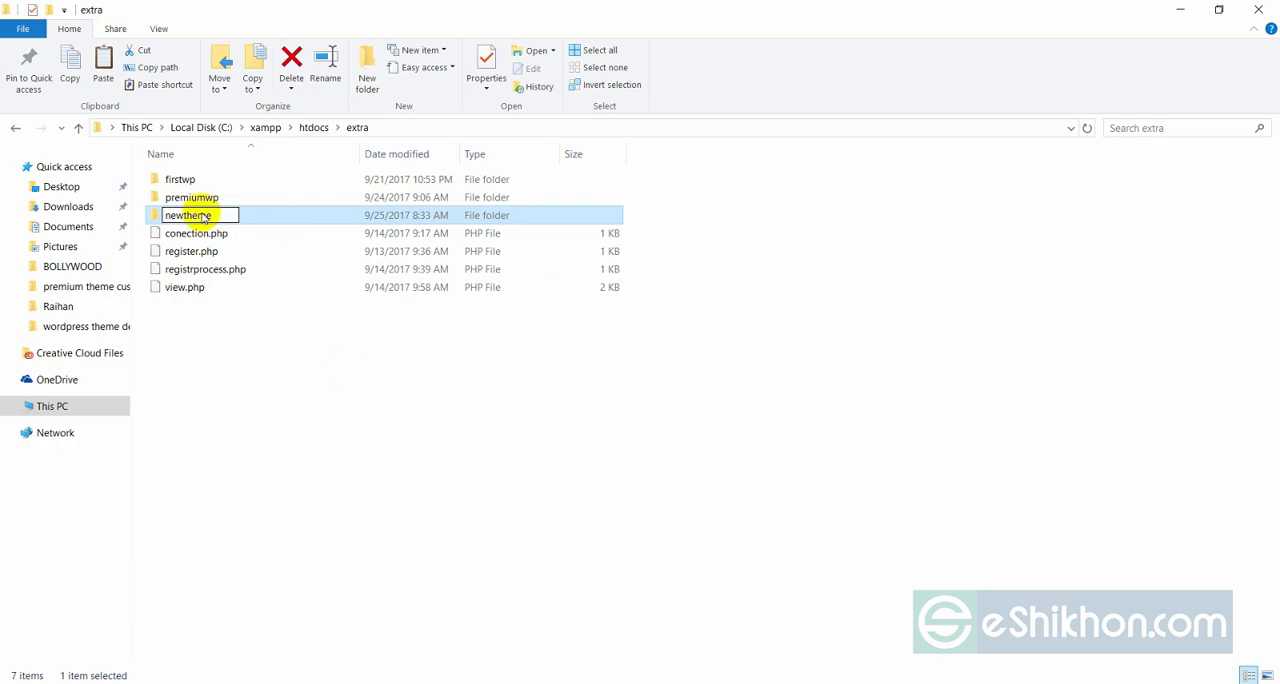
left_click(193, 218)
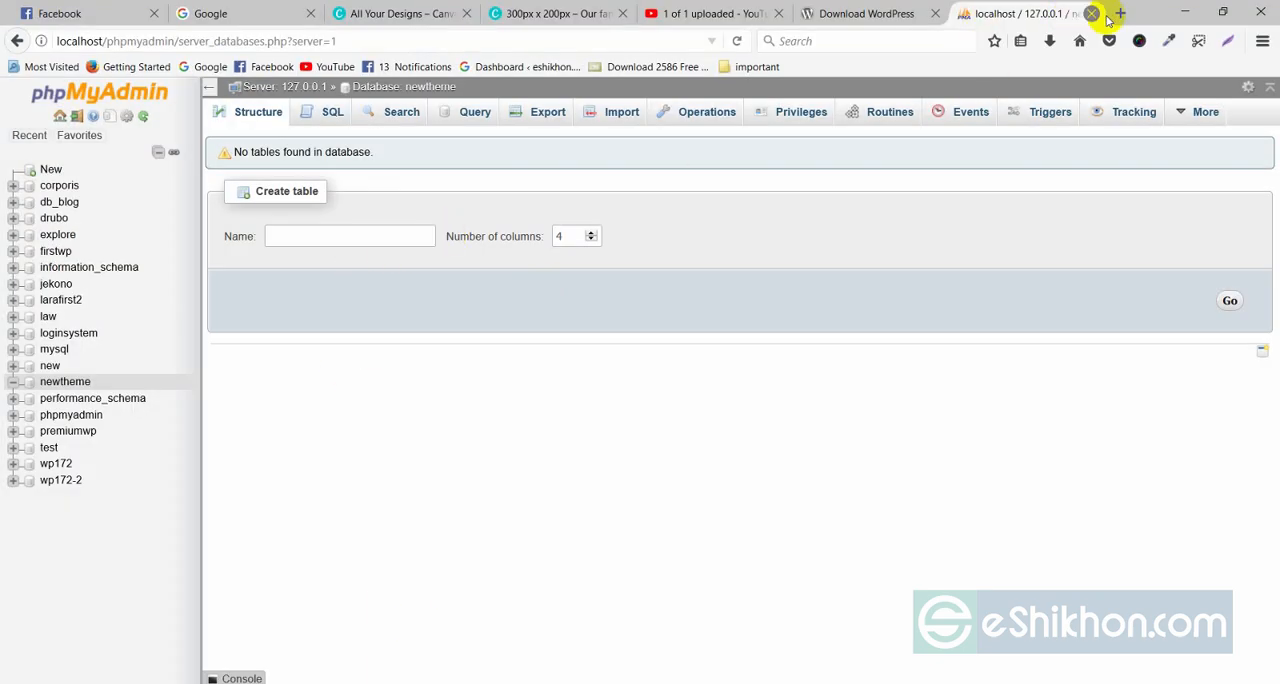
Load localhost/extra/newtheme in a new Firefox tab and continue the WordPress setup in English (United States).
left_click(1120, 13)
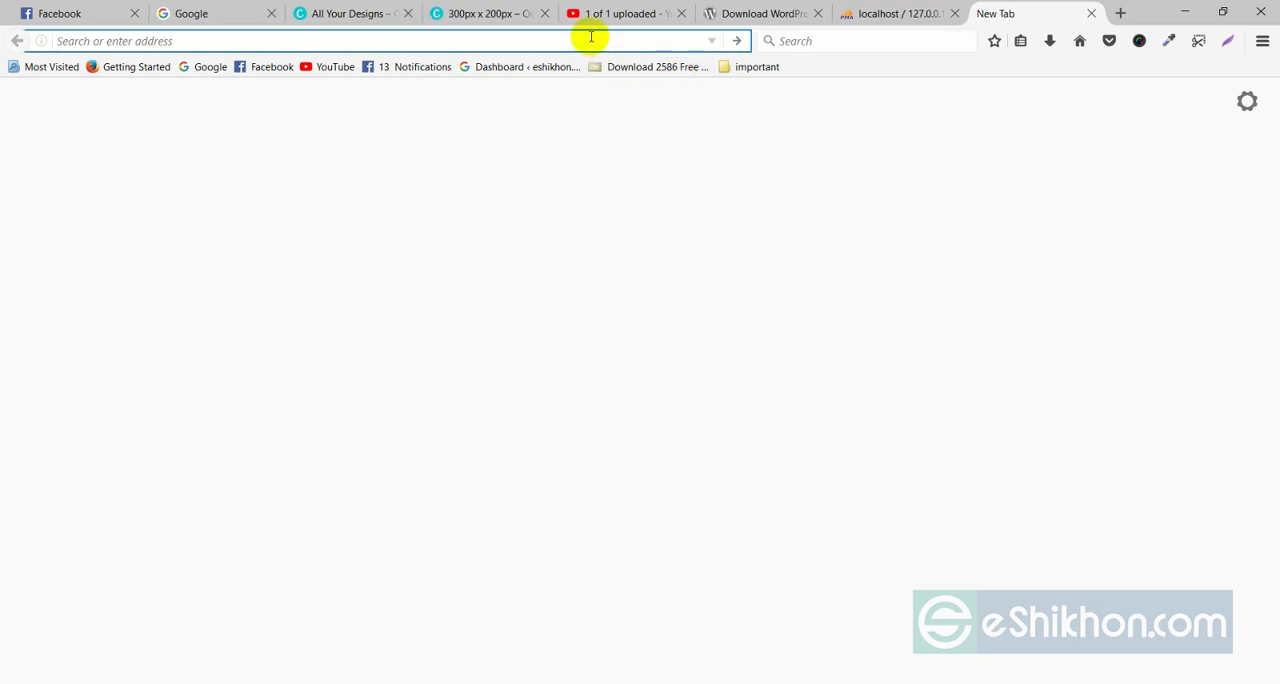
type("localhost/extra")
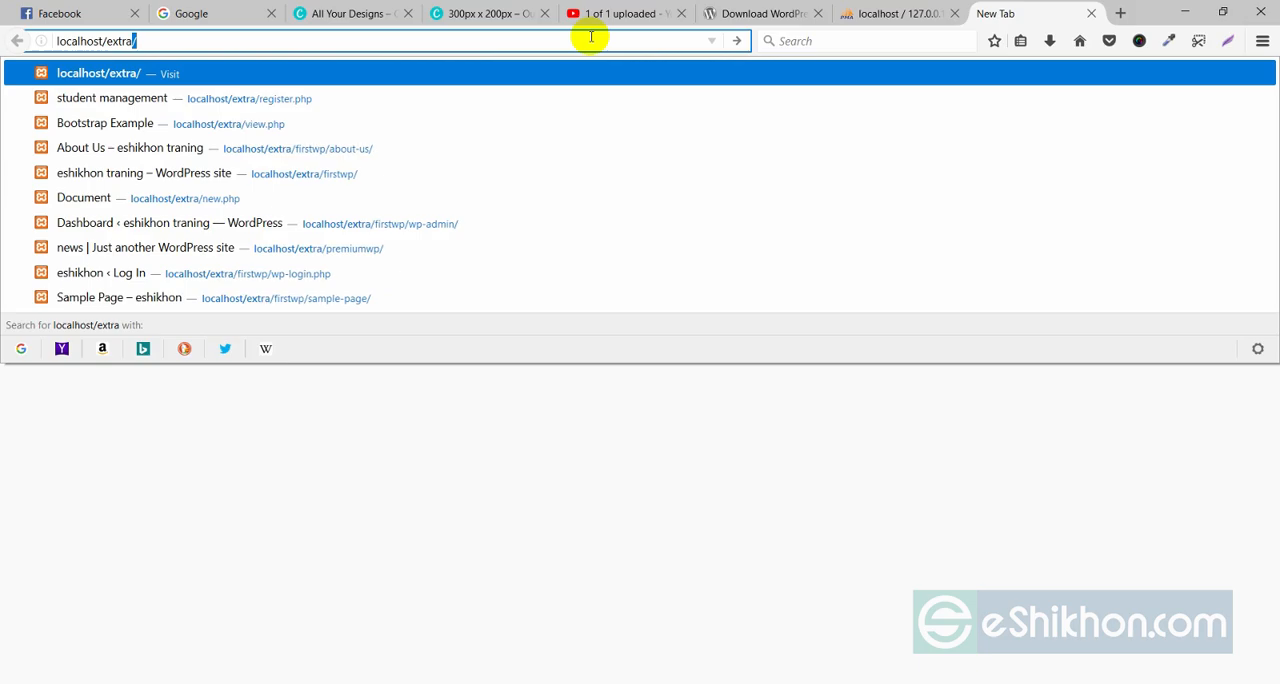
type("/new")
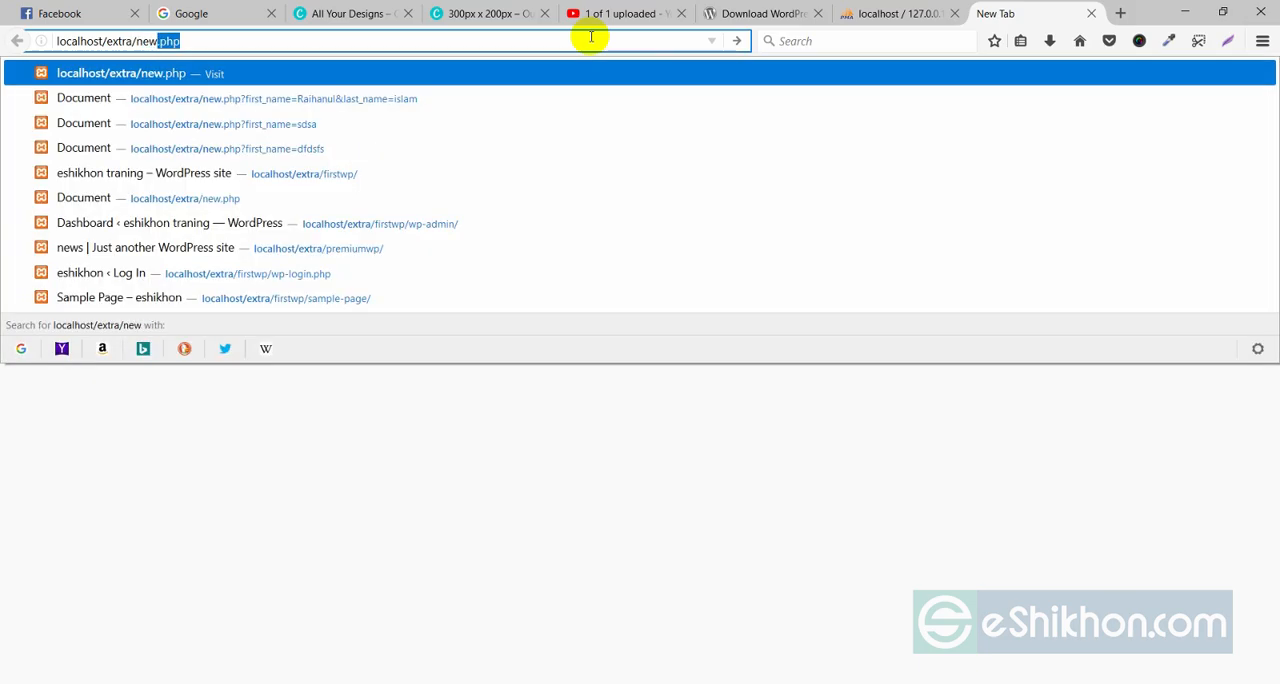
type("theme")
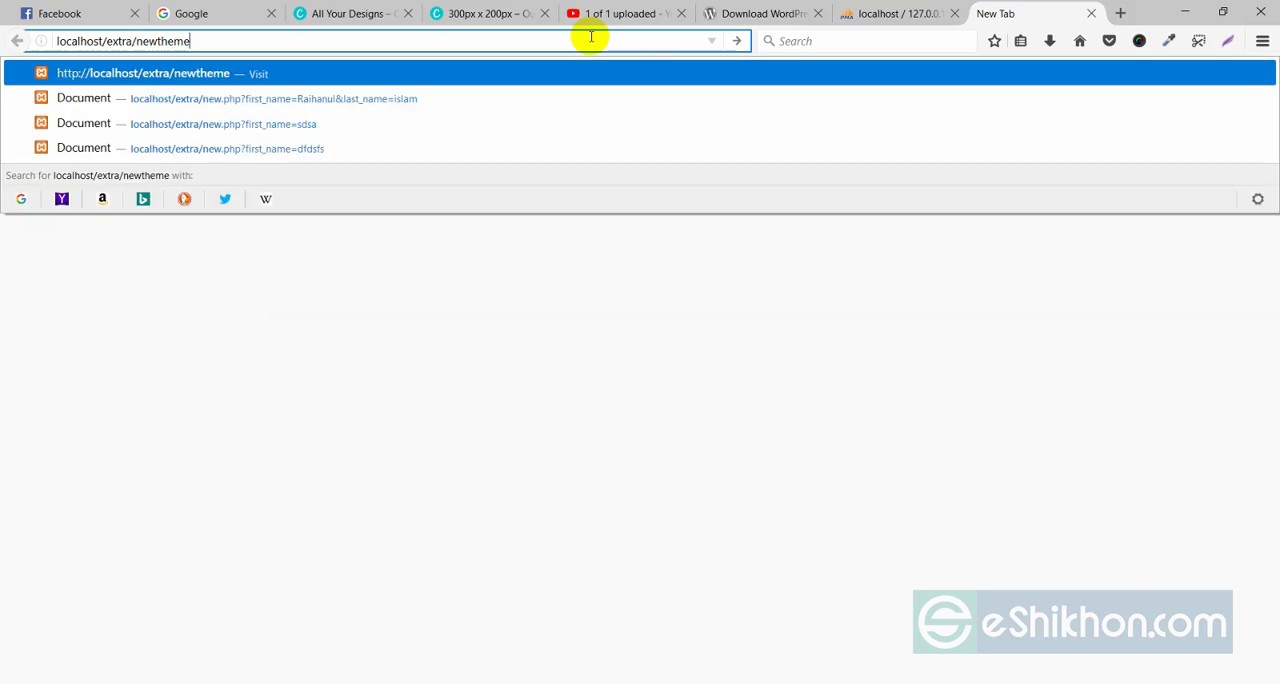
key("Return")
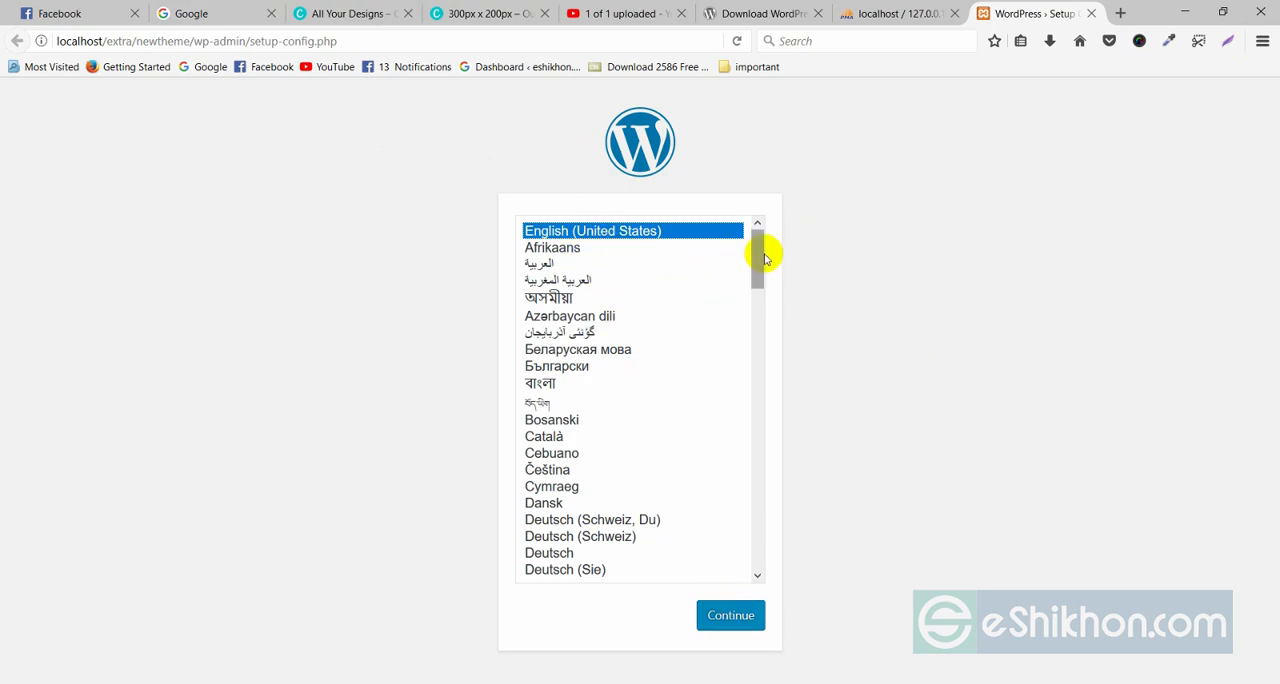
mouse_move(764, 255)
left_mouse_down()
mouse_move(765, 284)
mouse_move(763, 250)
left_mouse_up()
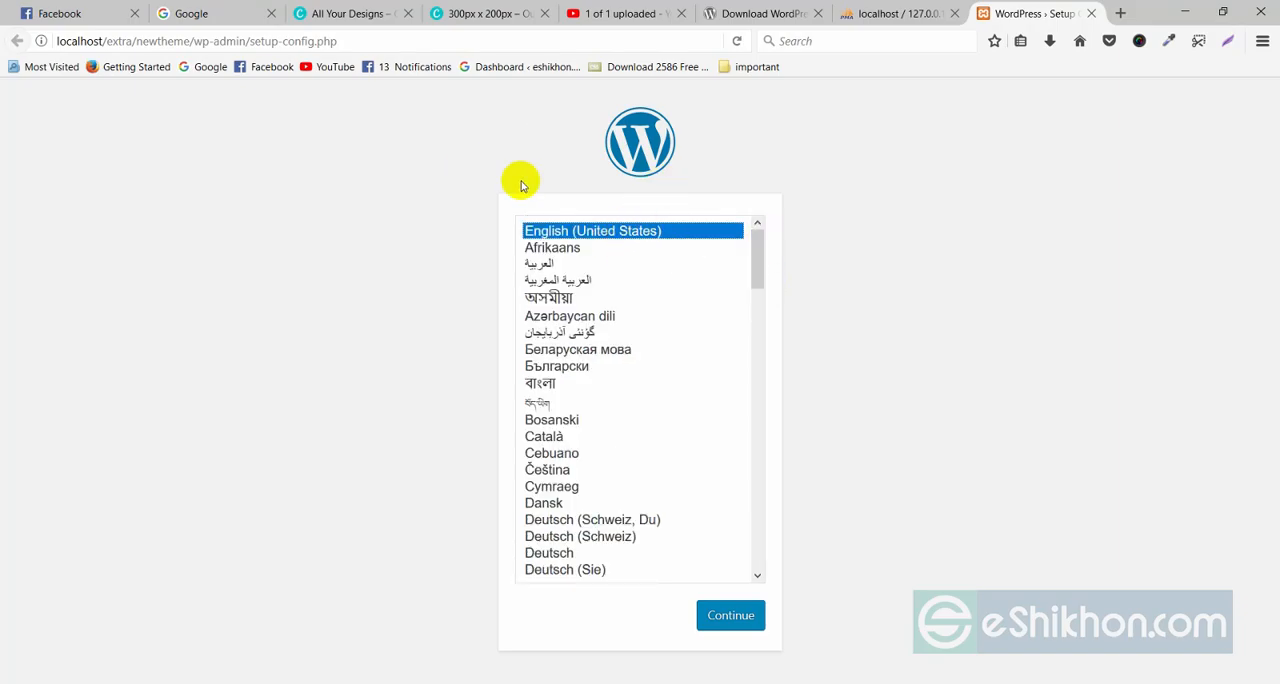
left_click(724, 617)
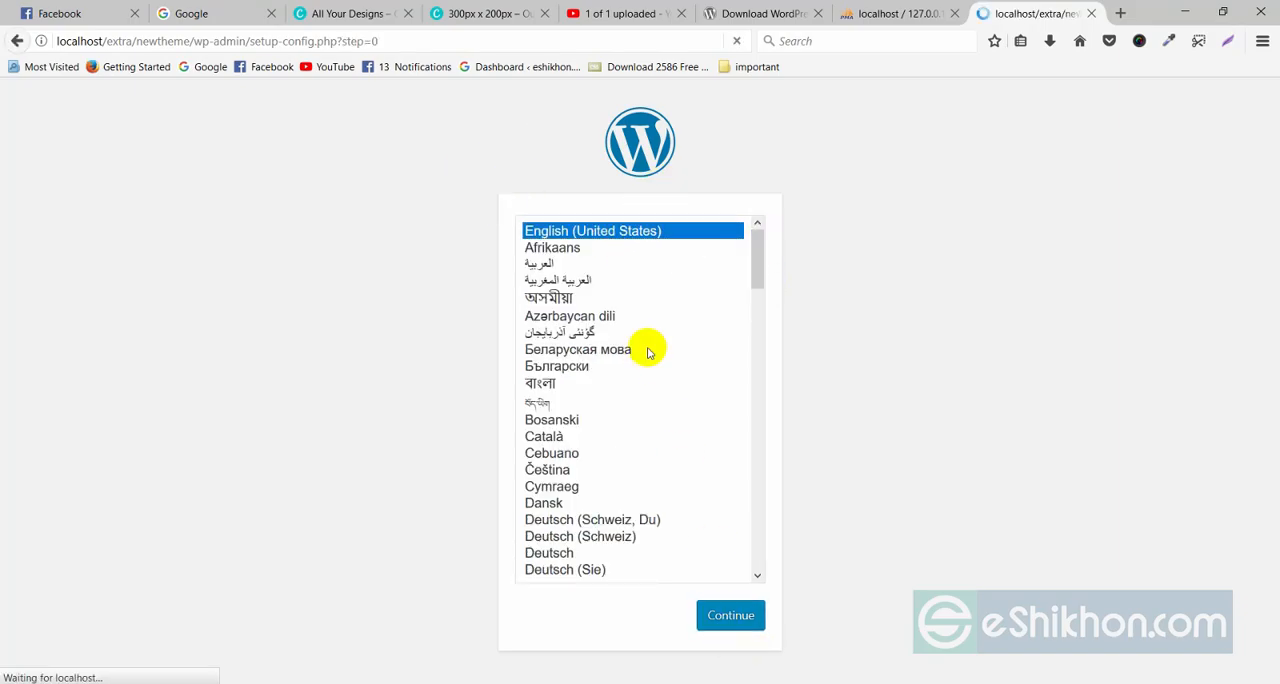
Review the list of database details WordPress requires, including the database name, username, password and host.
left_click_drag(363, 277, 455, 335)
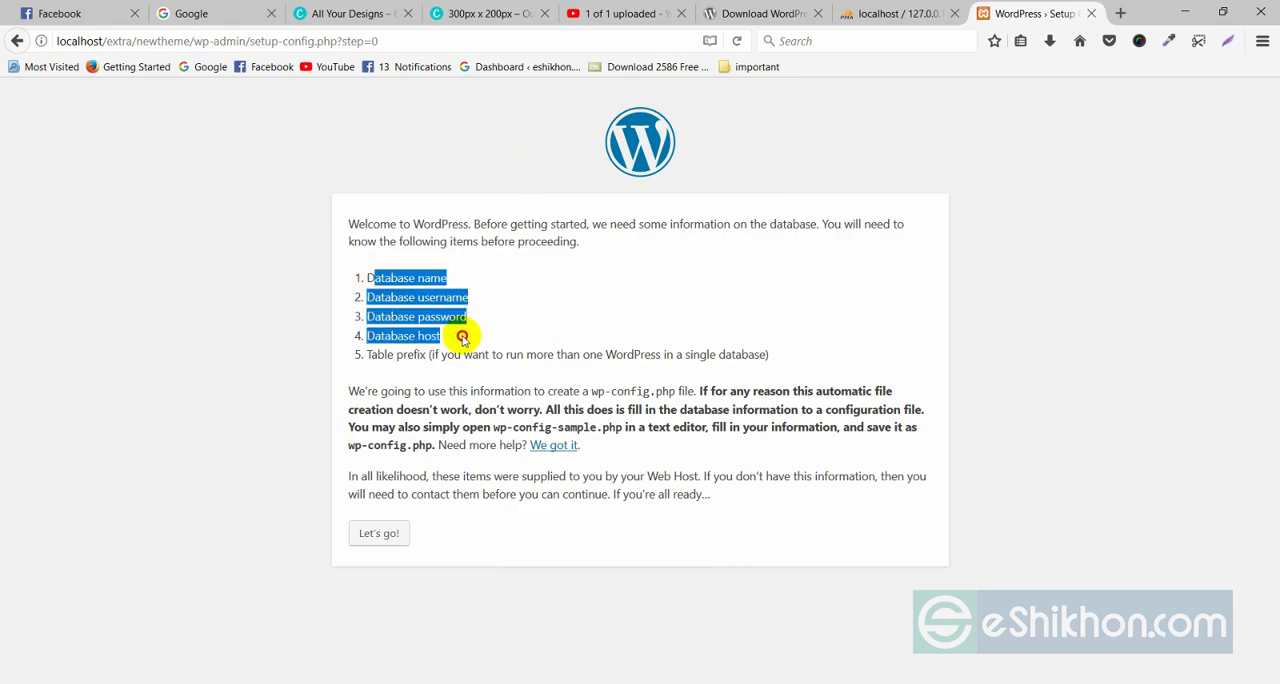
left_click(402, 286)
left_click_drag(363, 277, 482, 324)
left_click(412, 275)
left_click(471, 312)
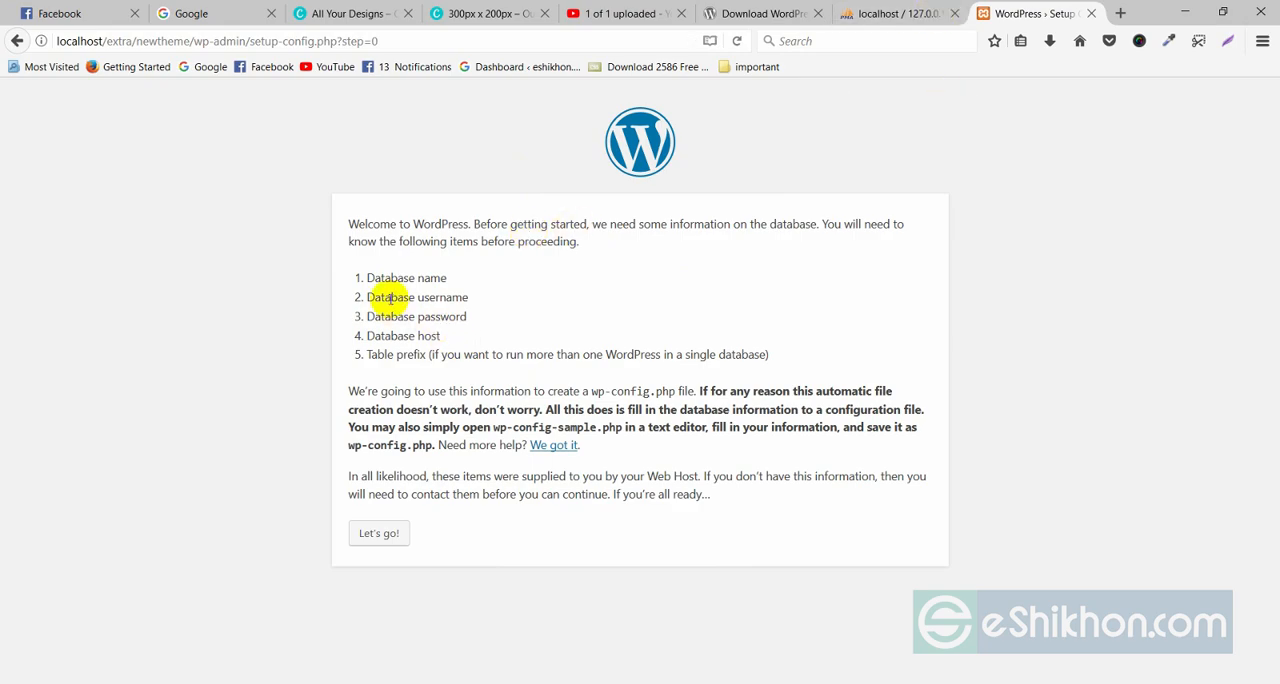
left_click(435, 297)
double_click(435, 297)
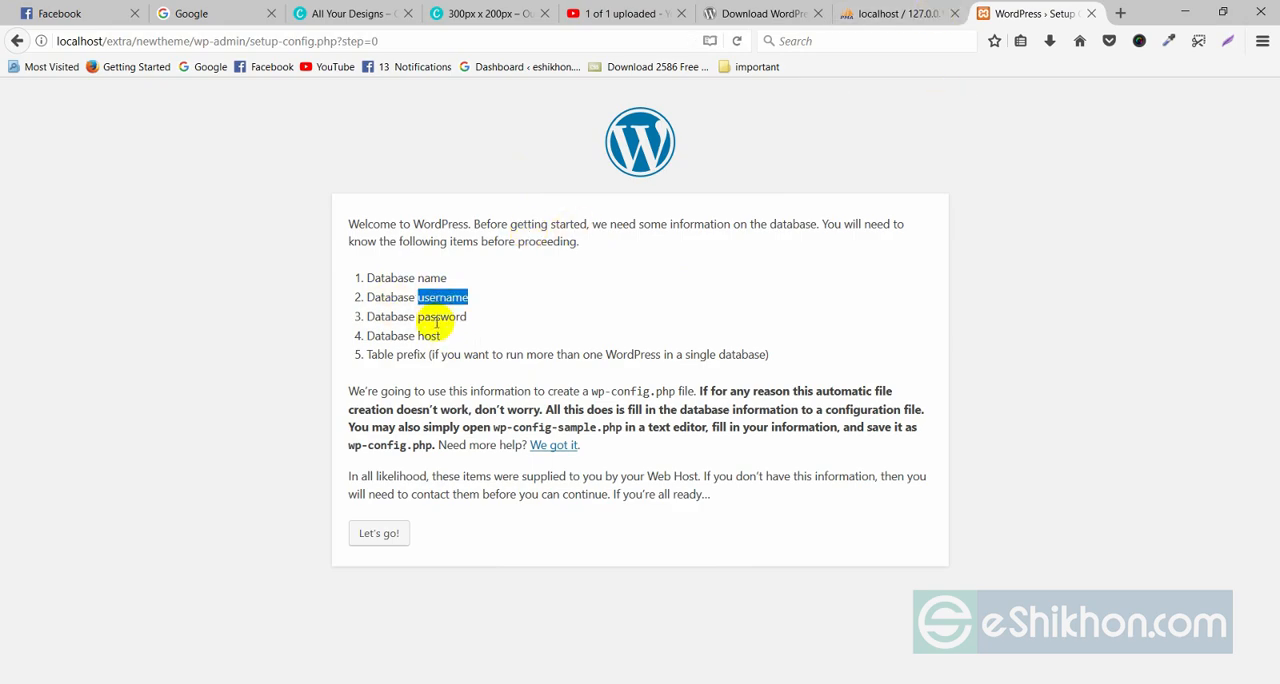
double_click(436, 318)
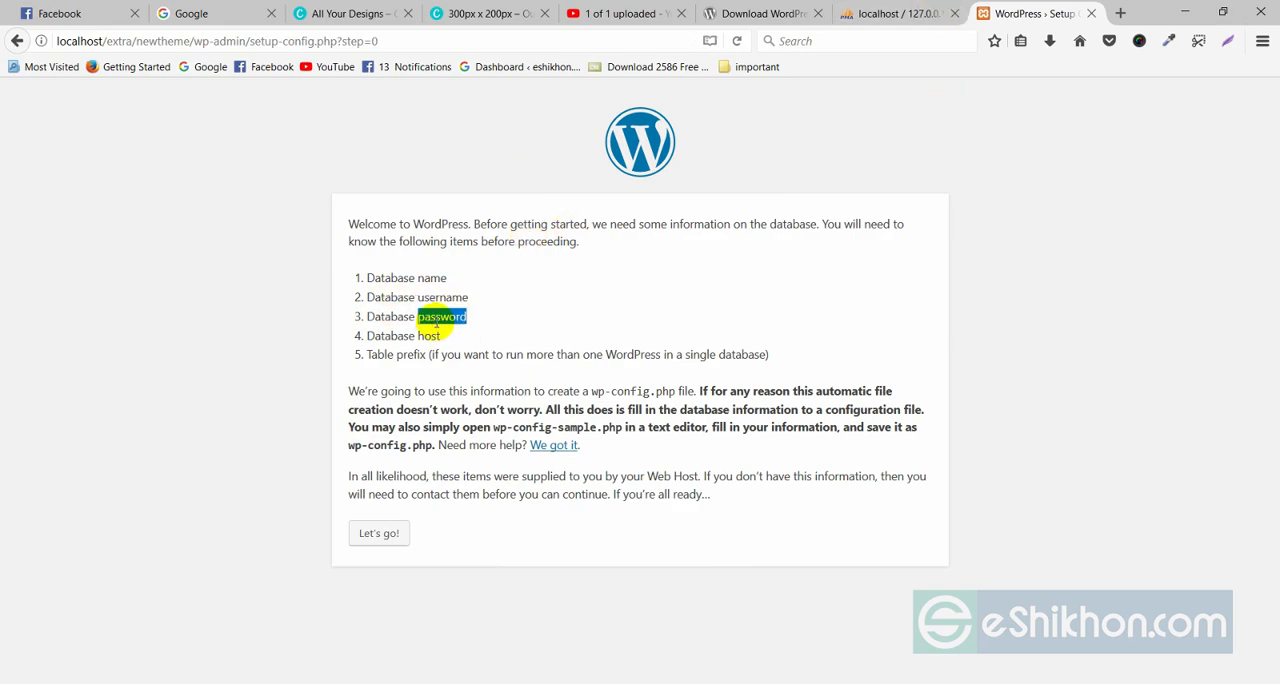
Proceed to the database connection details and set the database name to newtheme.
left_click(376, 531)
left_click_drag(546, 266, 453, 270)
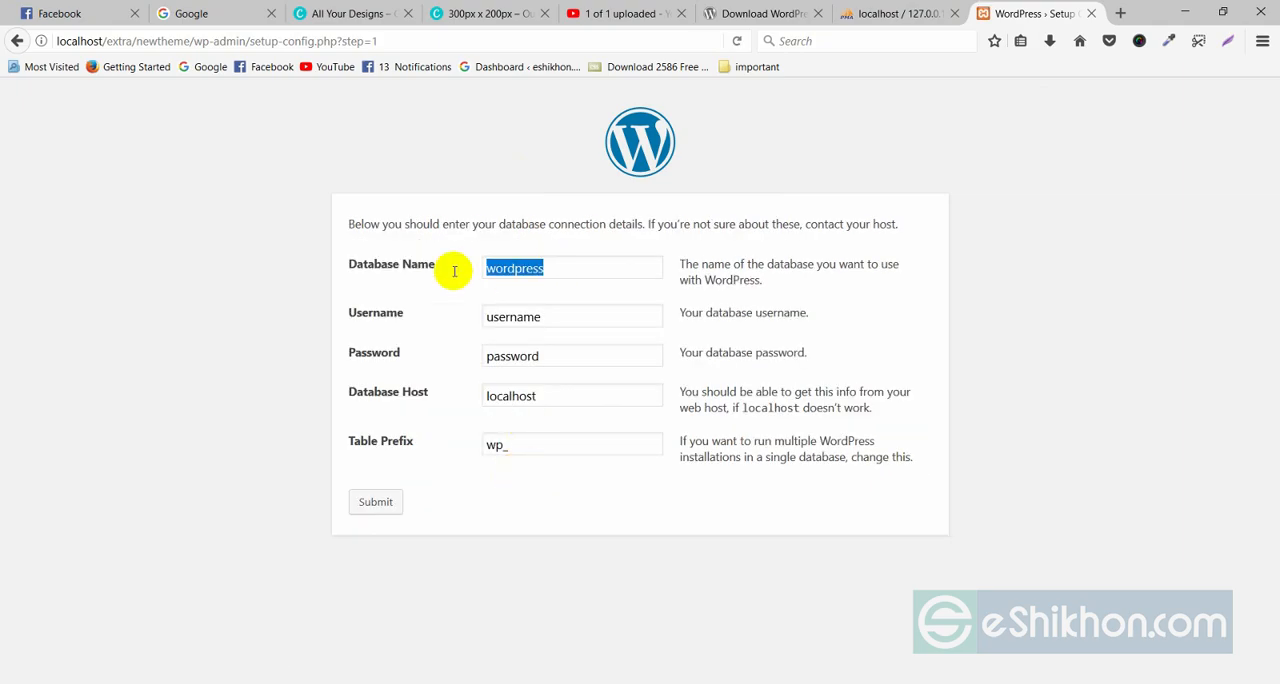
type("newtheme")
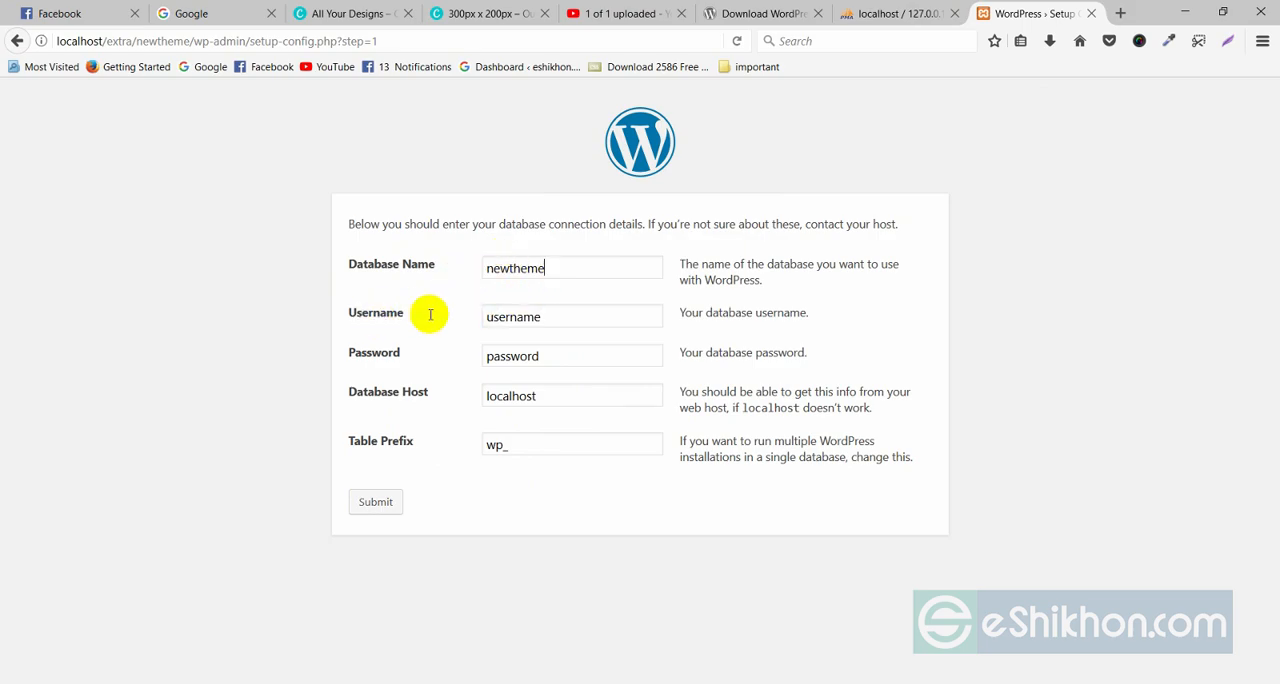
Set the database username to root, checking the newtheme database in phpMyAdmin along the way.
left_click_drag(556, 316, 478, 317)
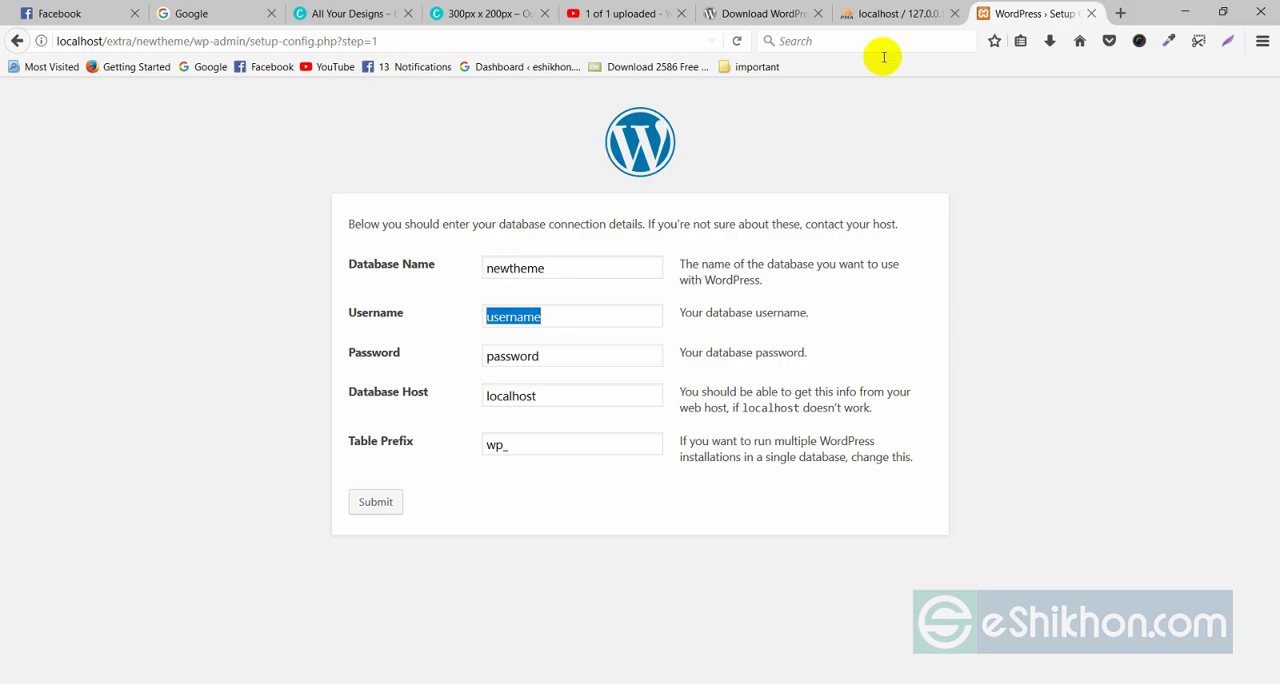
left_click(876, 18)
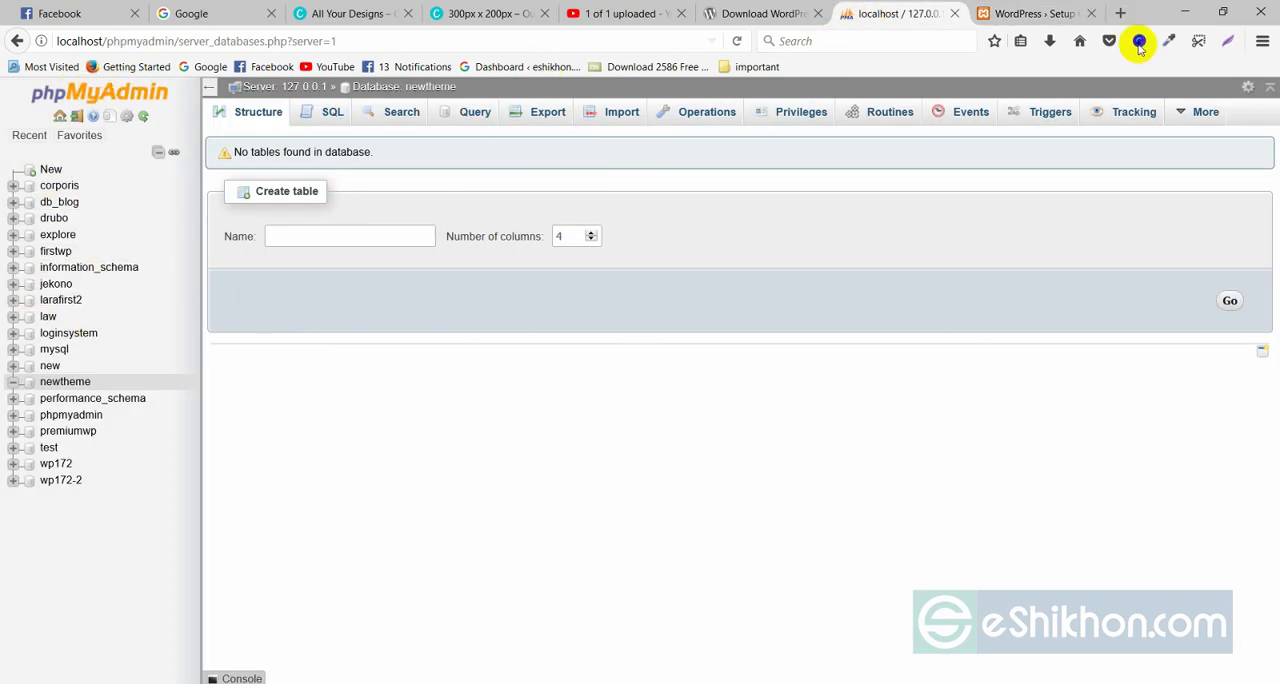
left_click(1050, 13)
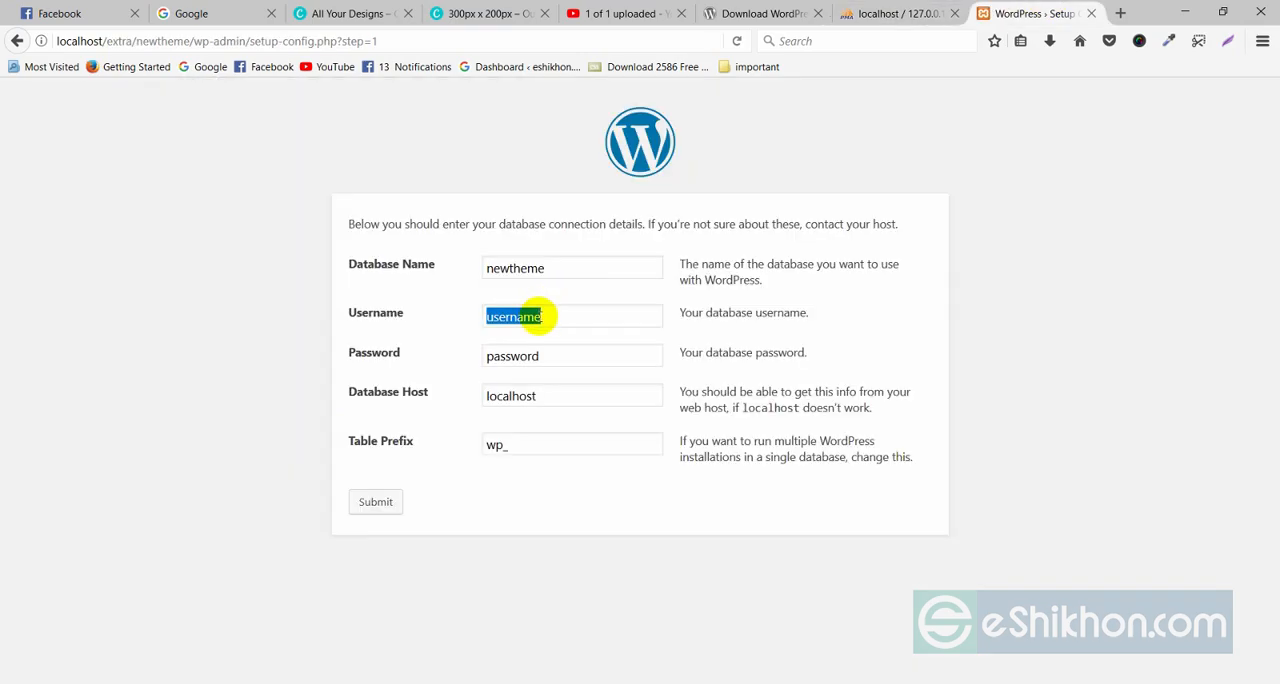
type("root")
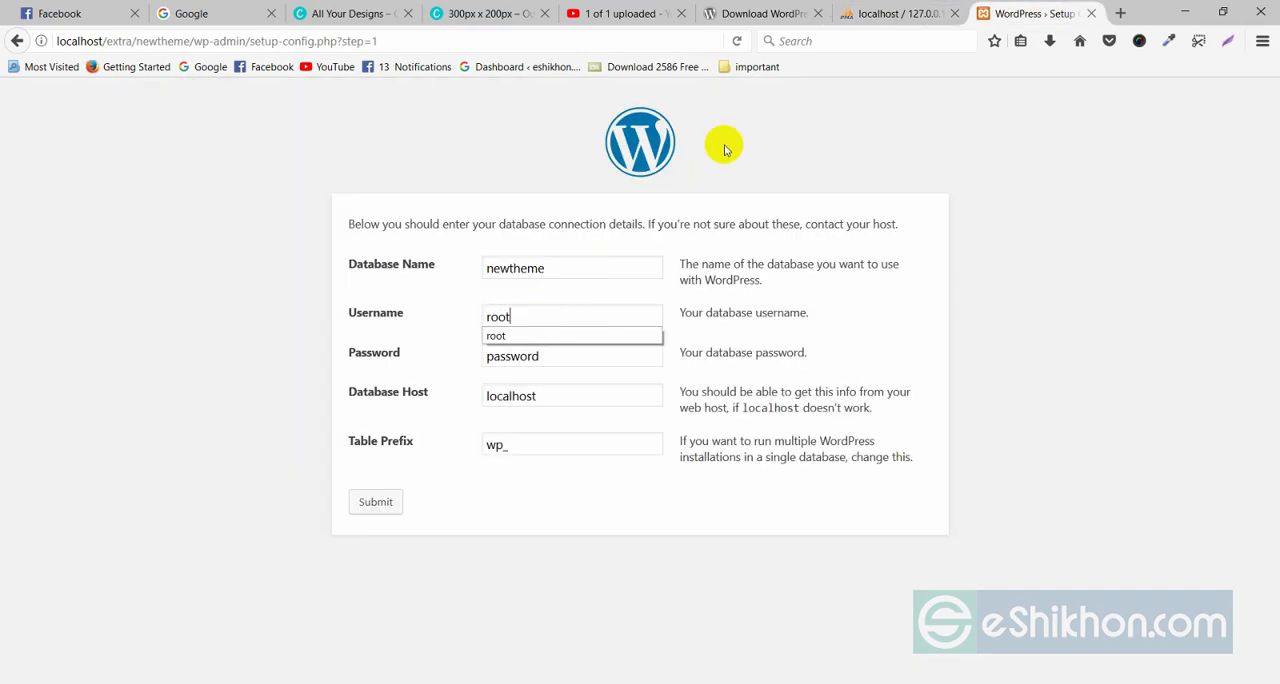
left_click(876, 14)
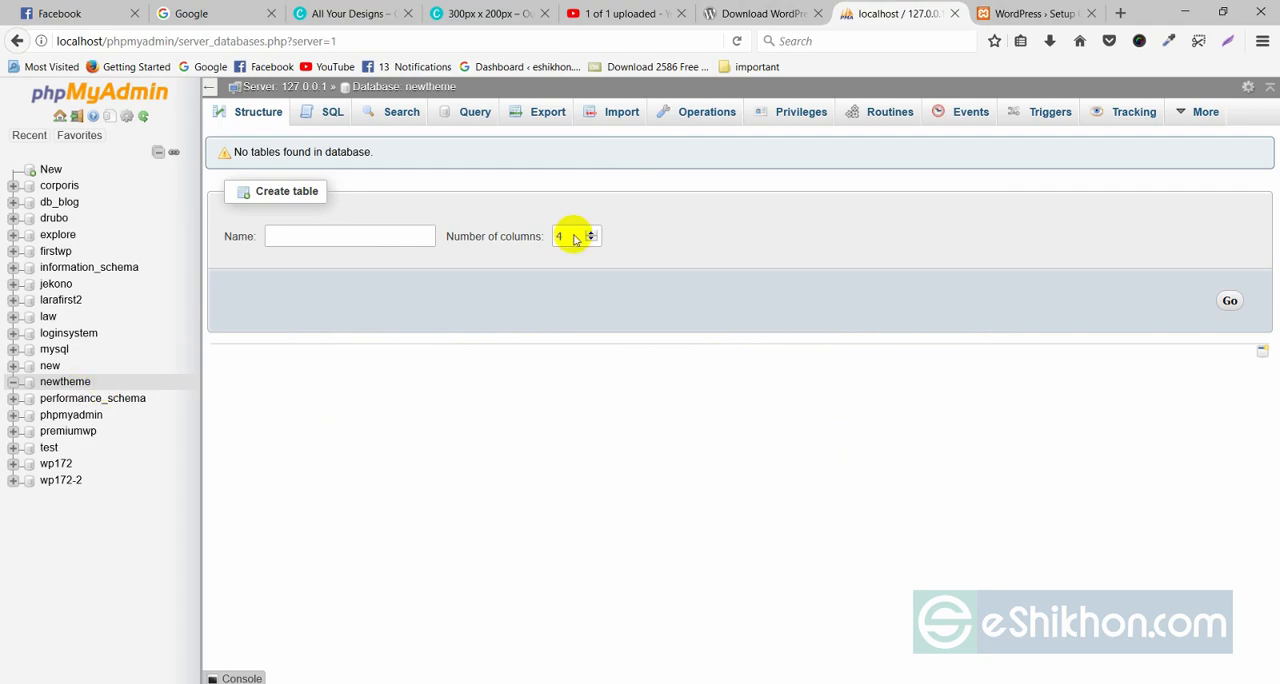
left_click(1046, 14)
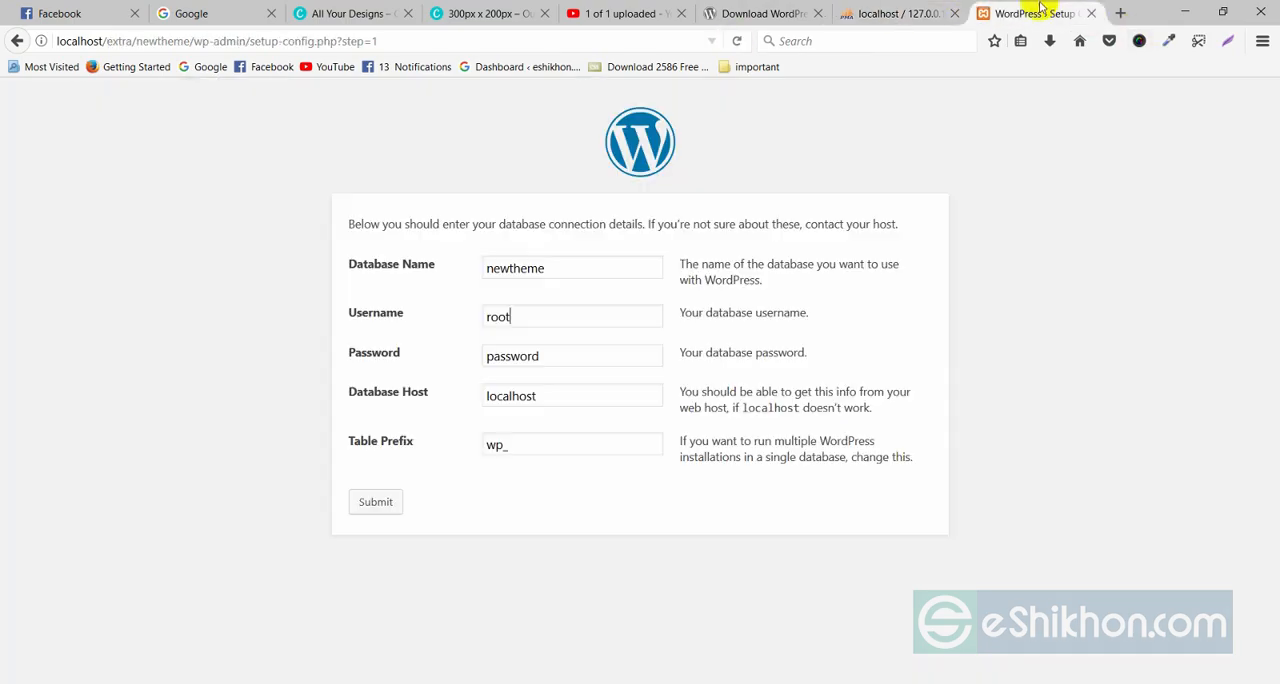
Clear the database password, submit the connection details and run the WordPress install.
left_click_drag(562, 359, 484, 362)
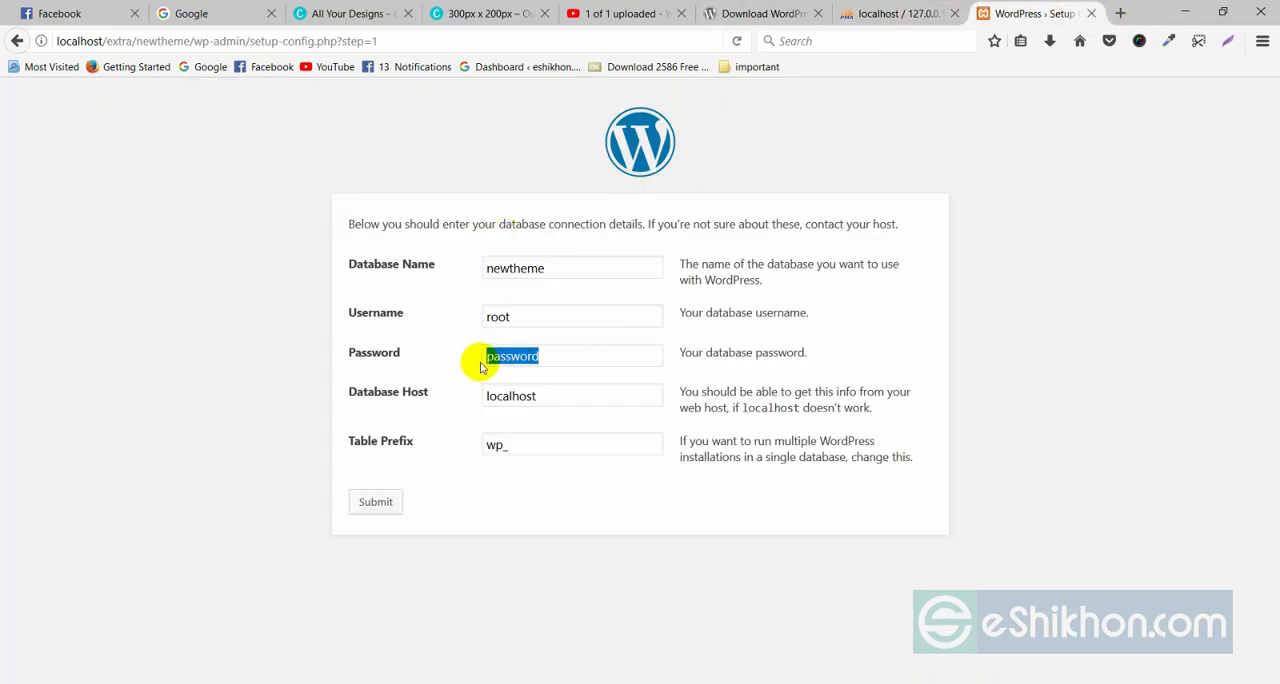
key("BackSpace")
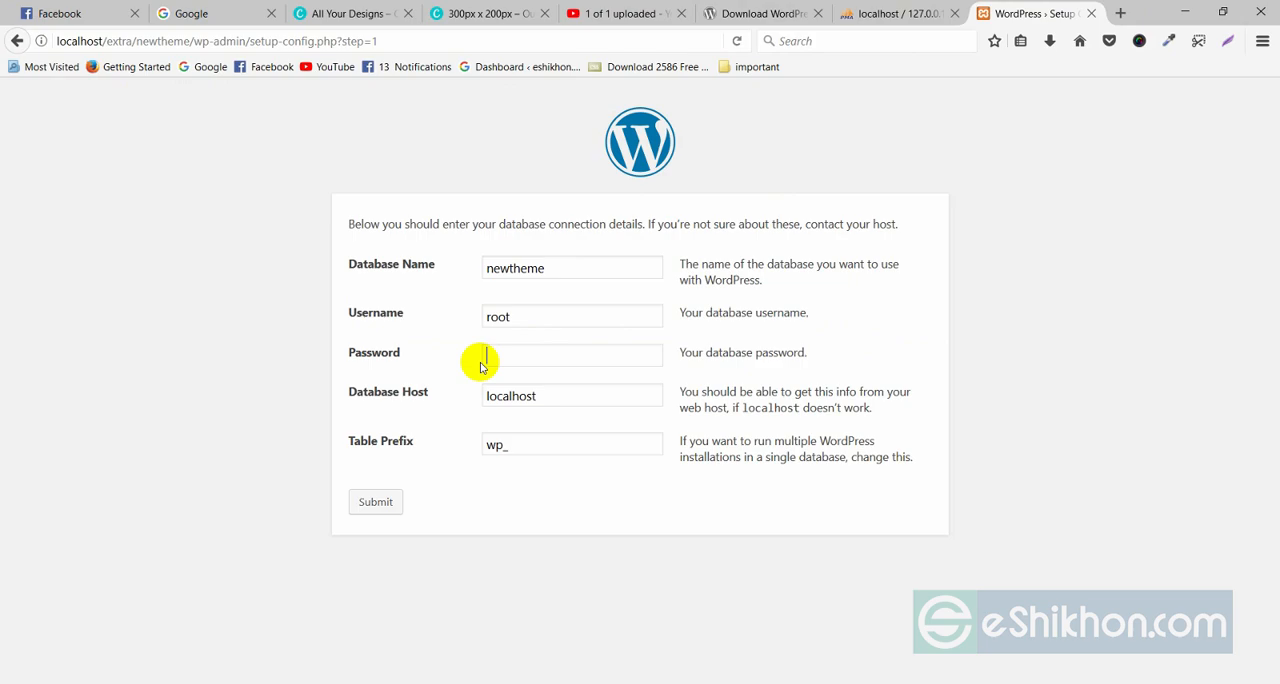
left_click(378, 503)
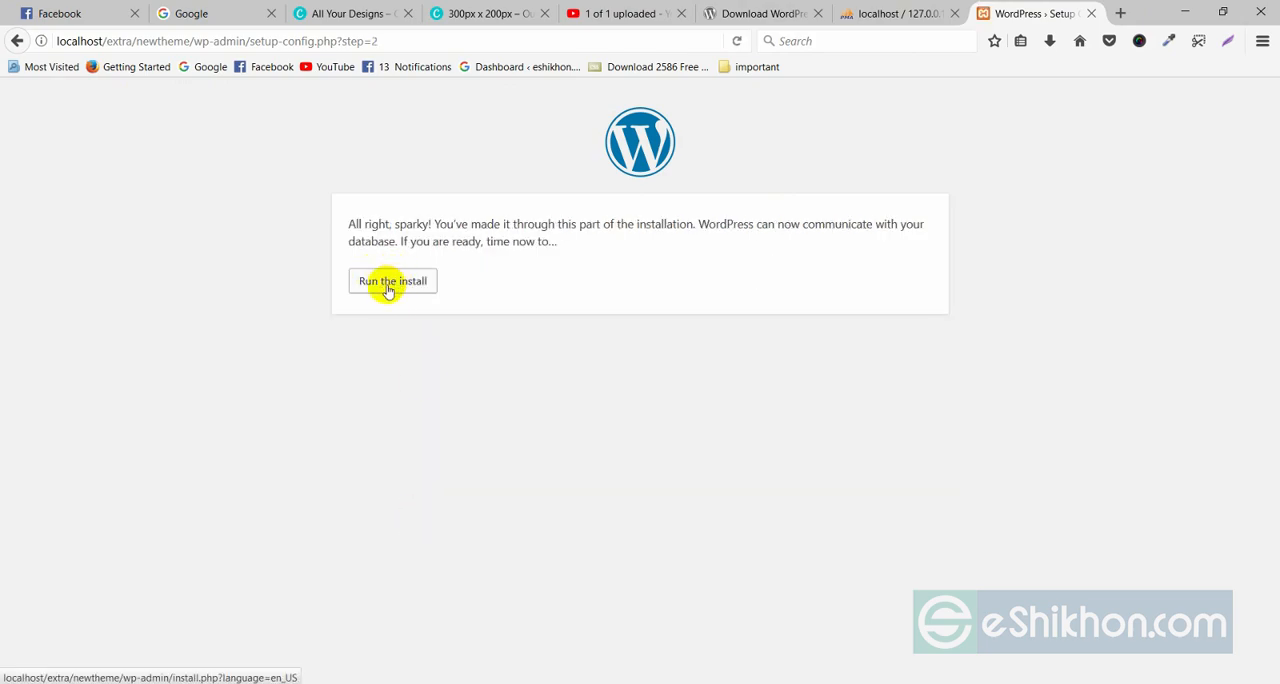
left_click(390, 285)
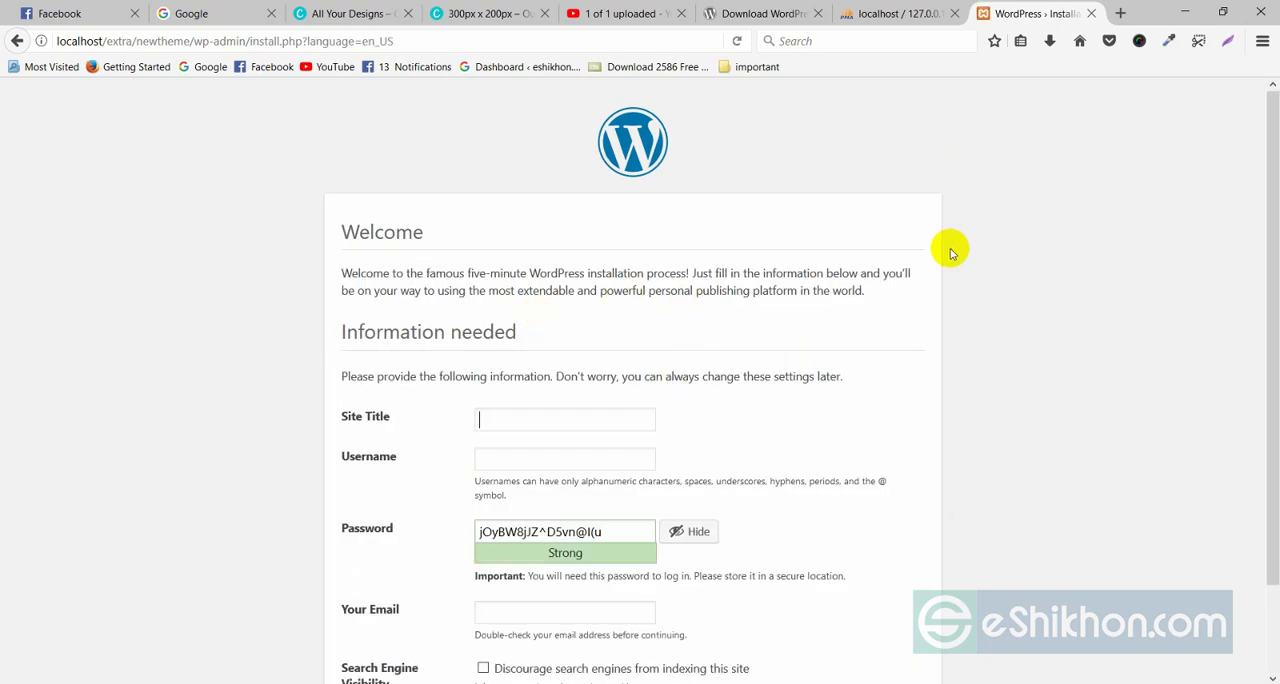
Enter newtheme as the site title in the WordPress installation form.
scroll(710, 297, "down", 2)
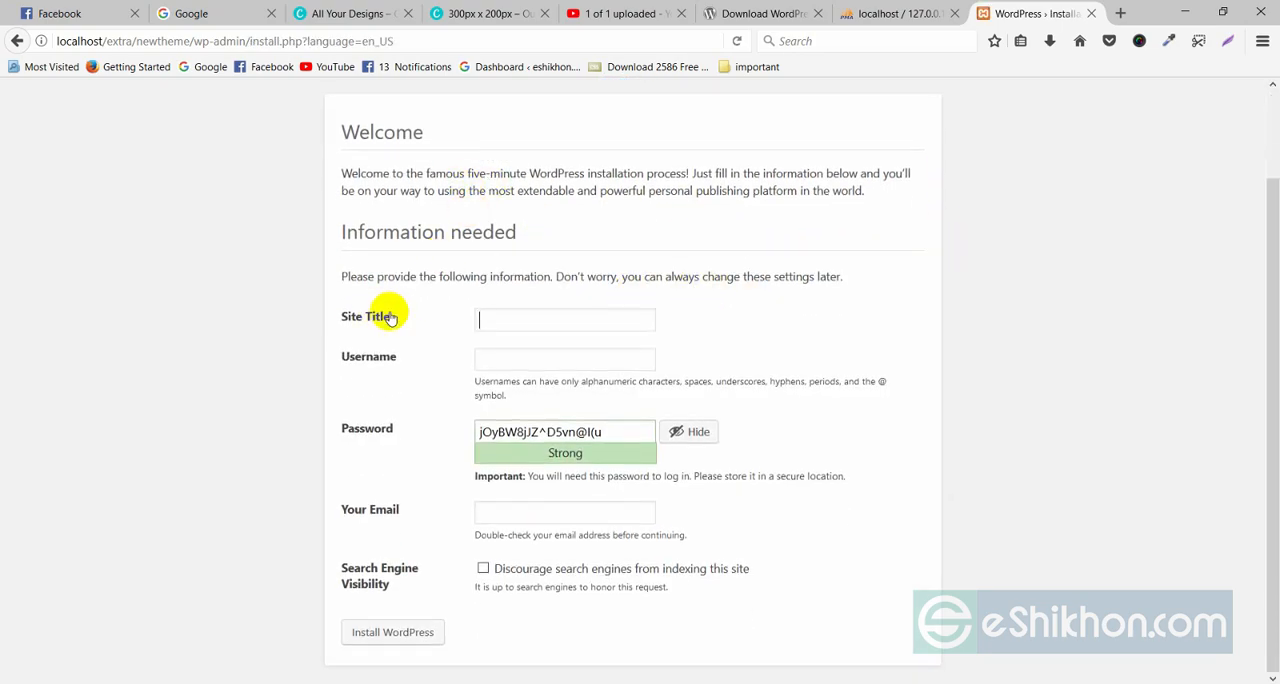
left_click(525, 320)
left_click(525, 320)
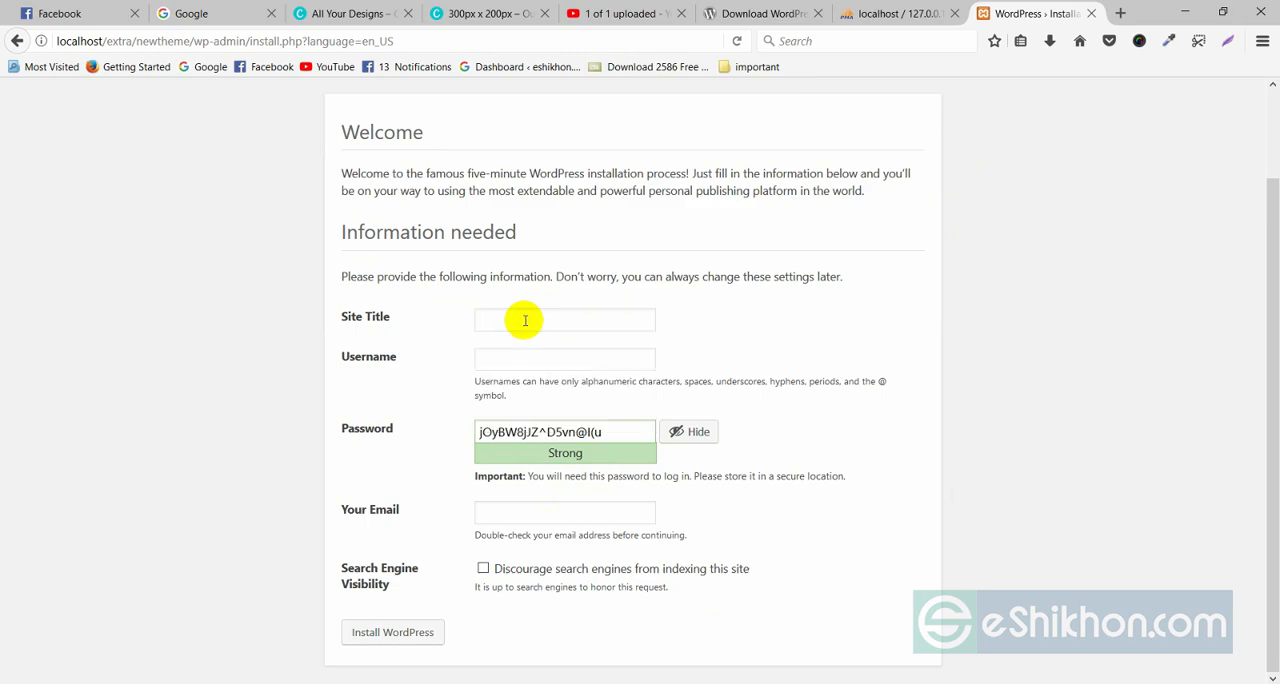
type("ewtheme")
left_click(479, 320)
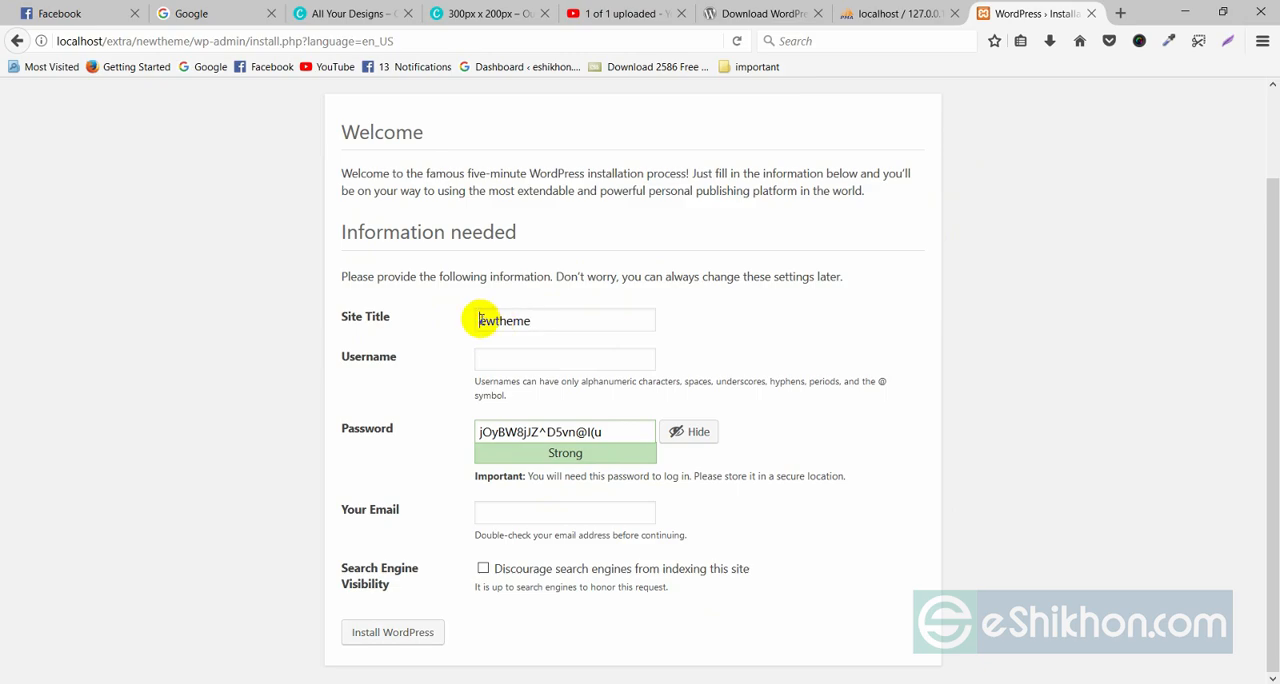
left_click(506, 364)
left_click(495, 358)
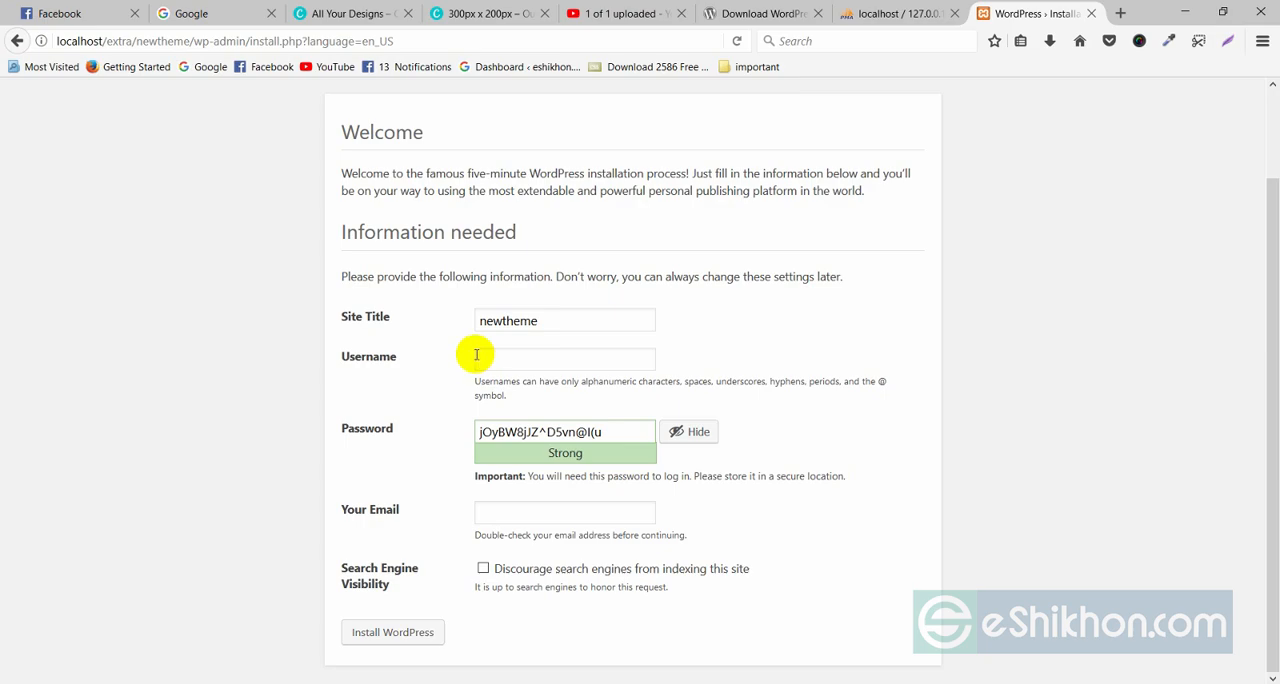
left_click(478, 358)
left_click(483, 357)
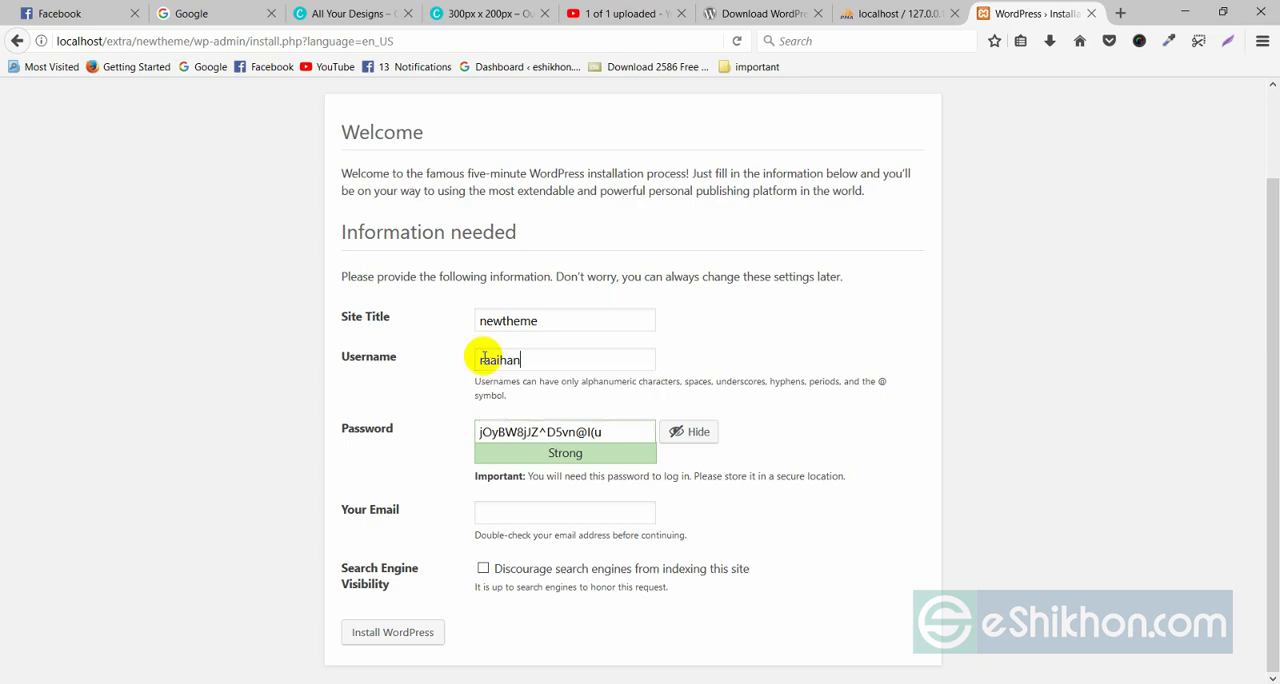
left_click_drag(523, 358, 457, 371)
key("BackSpace")
Set the username to newtheme, then enter the account password and confirm the use of a weak password.
left_click(480, 365)
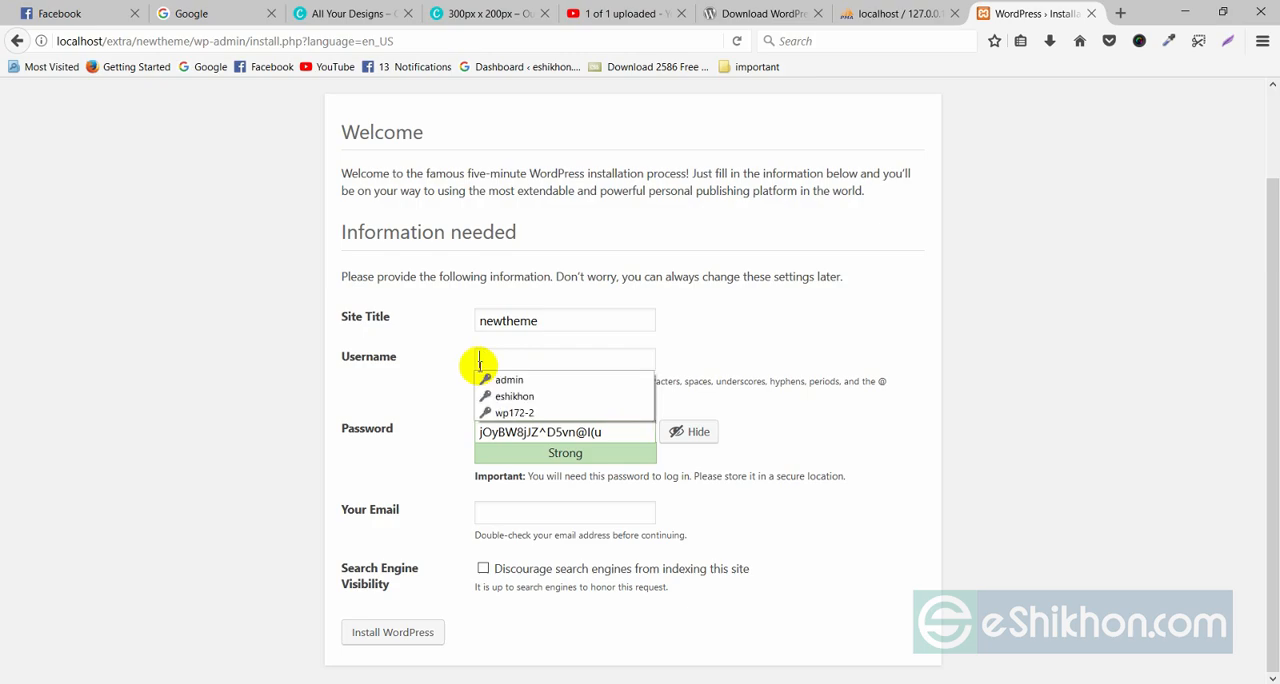
type("newtheme")
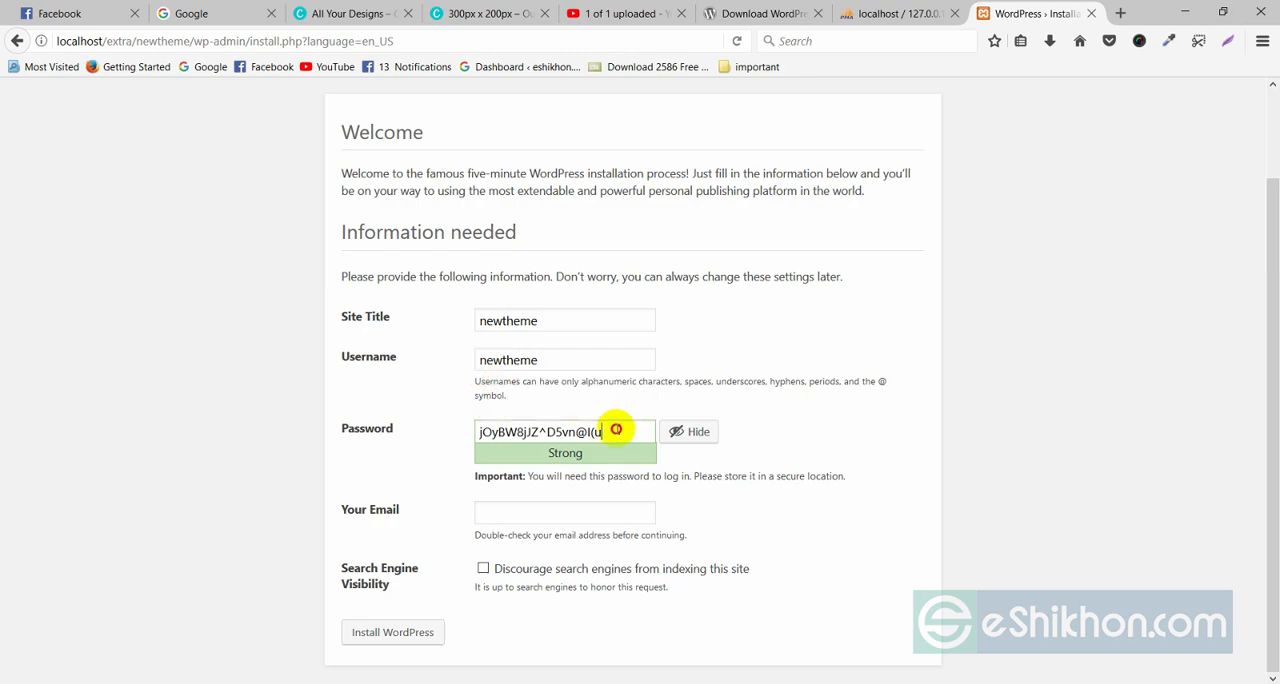
left_click_drag(610, 431, 477, 438)
type("newtheme")
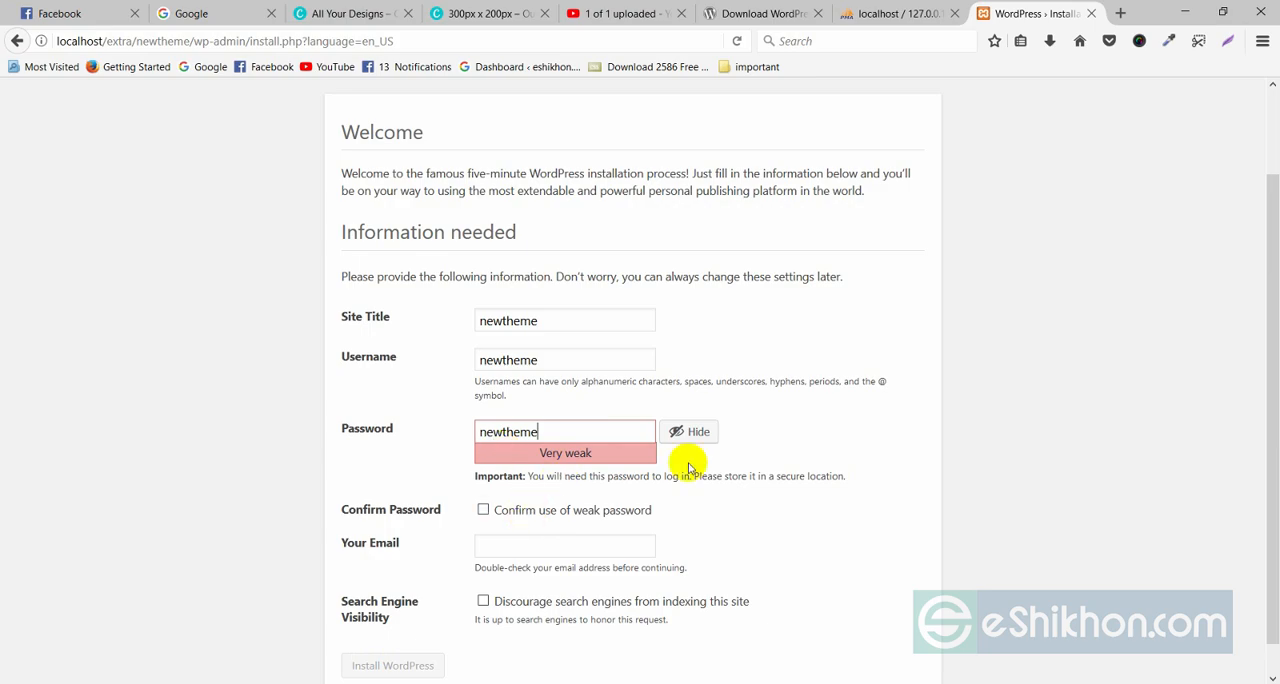
scroll(512, 455, "down", 1)
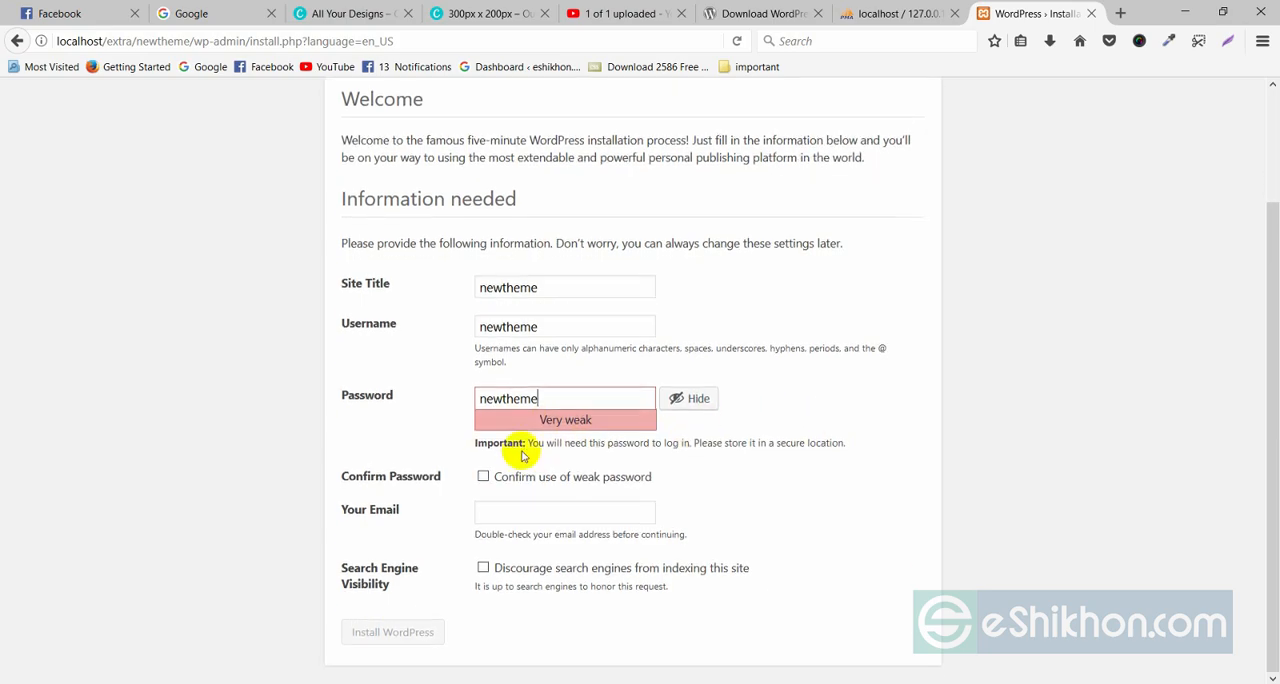
left_click(484, 477)
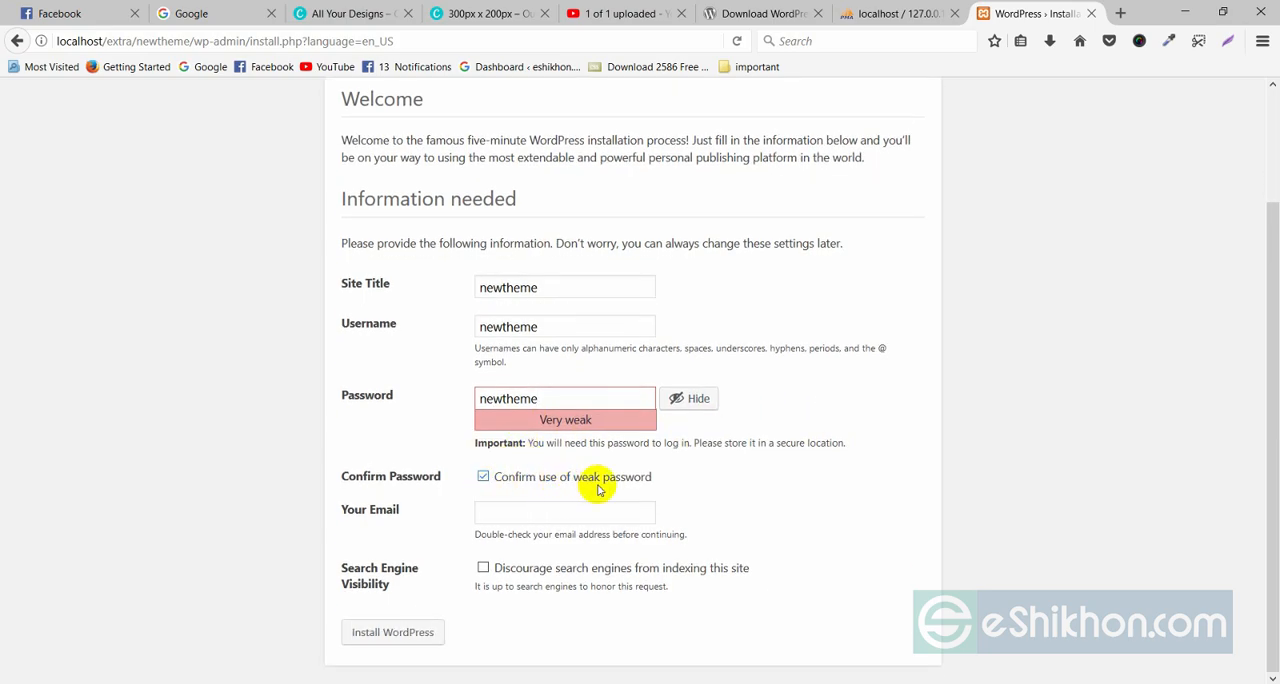
Fill in the account e-mail and install WordPress, saving the login in the browser.
left_click(522, 513)
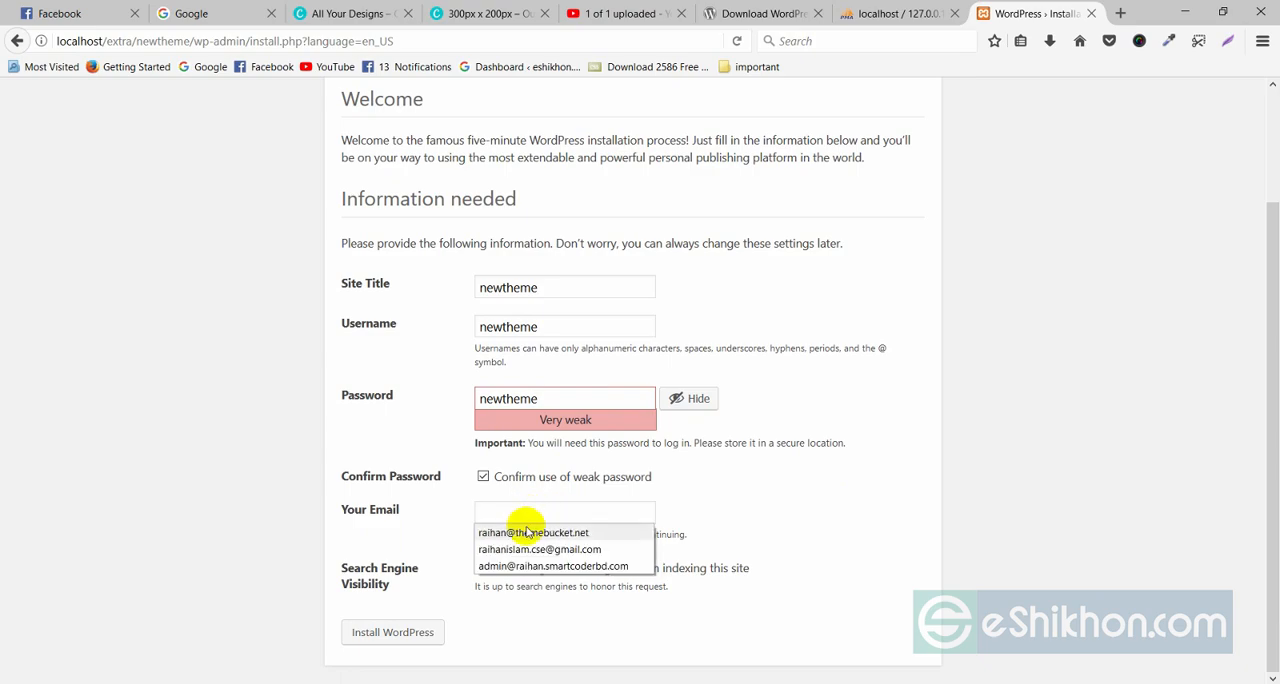
left_click(527, 533)
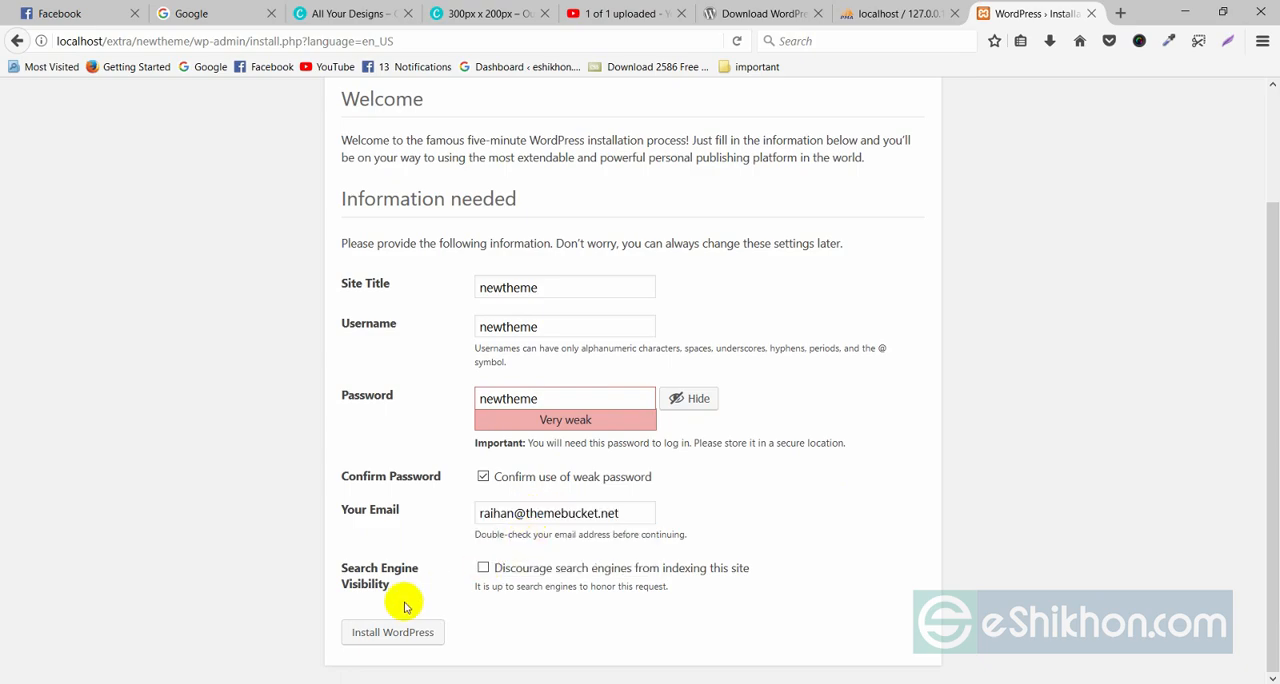
left_click(385, 625)
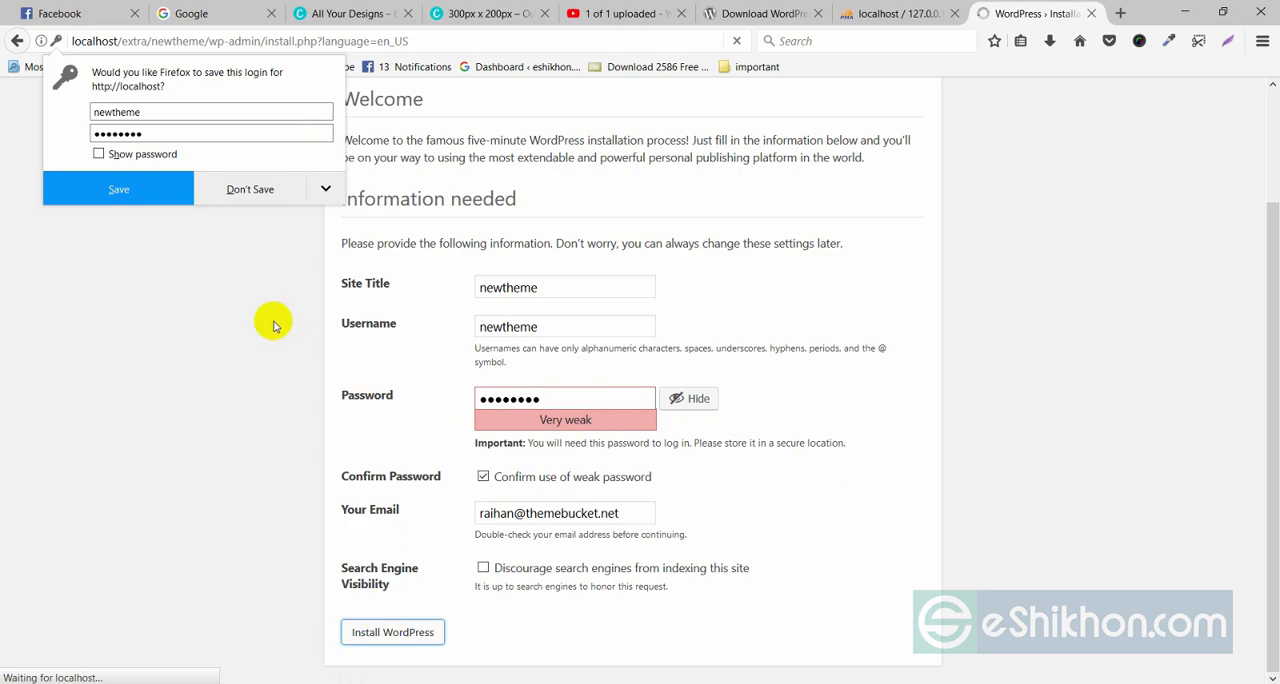
left_click(116, 192)
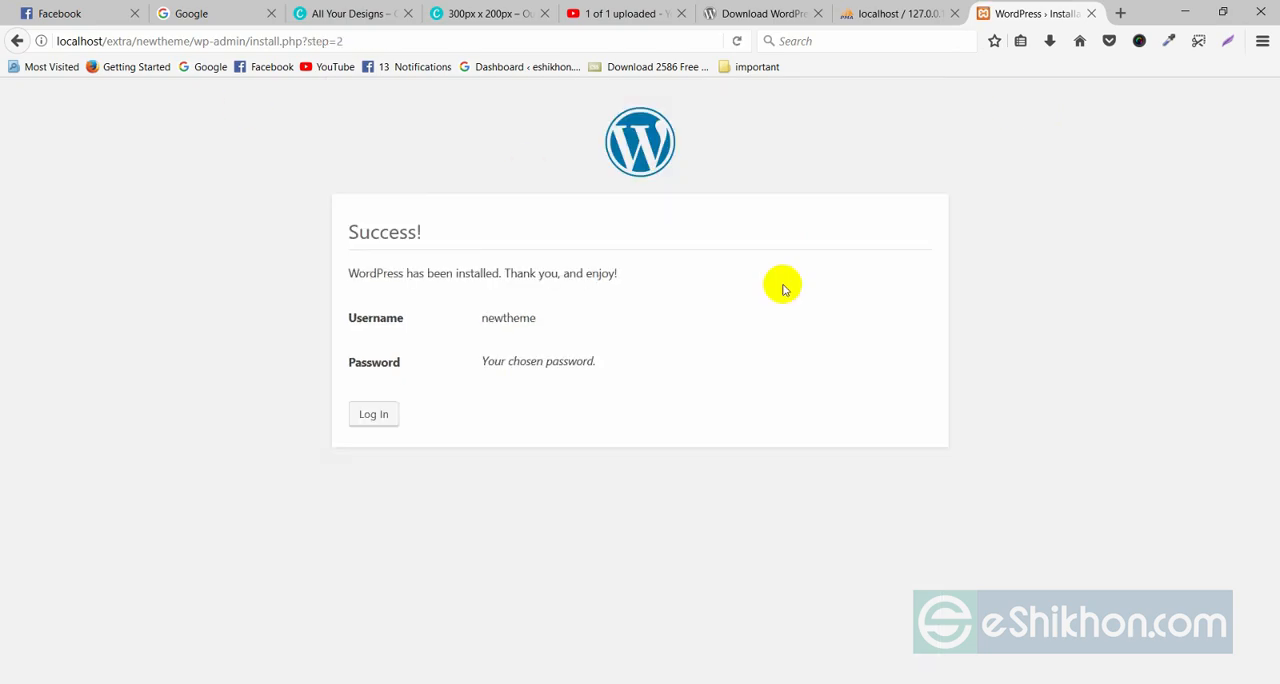
Log in to the new site's dashboard as newtheme with the account password and Remember Me enabled.
left_click(385, 418)
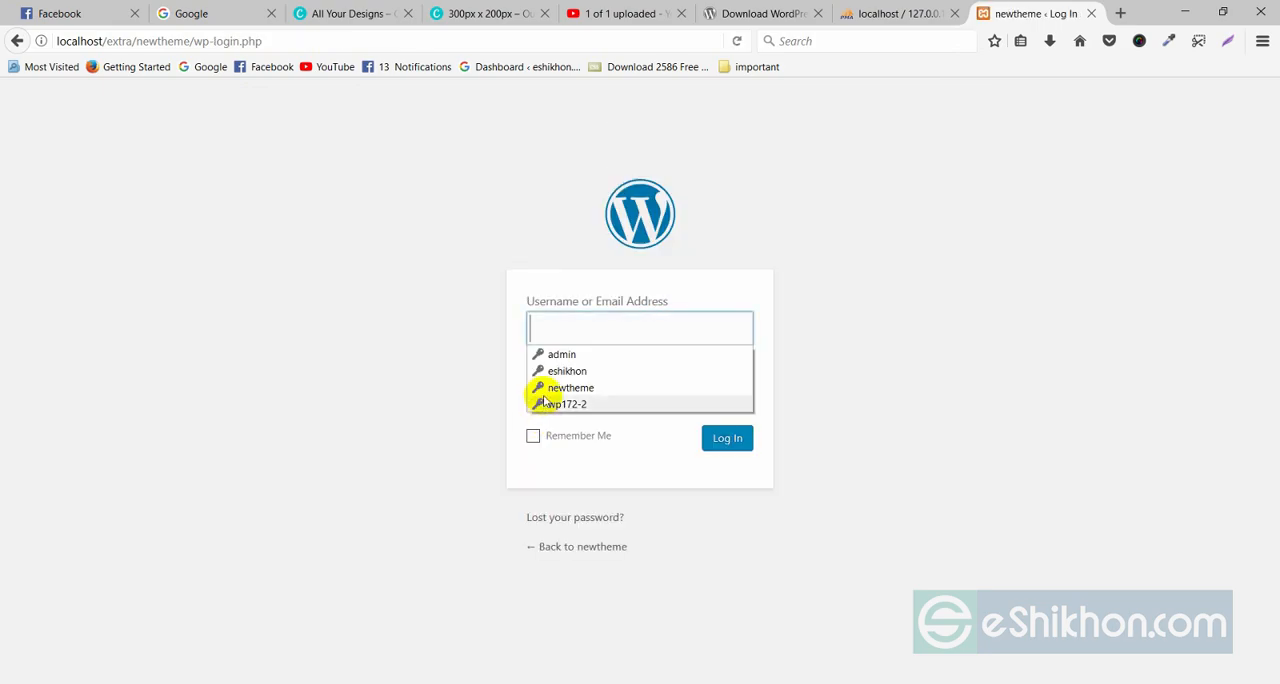
left_click(567, 322)
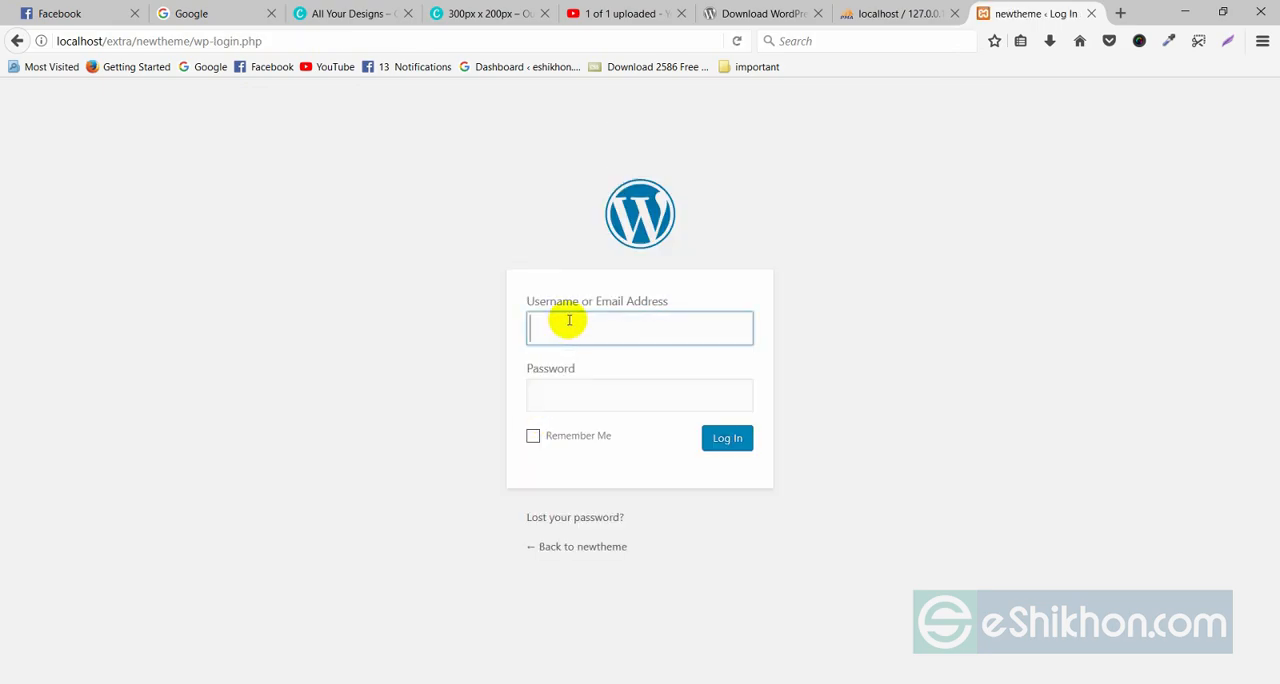
type("newtheme")
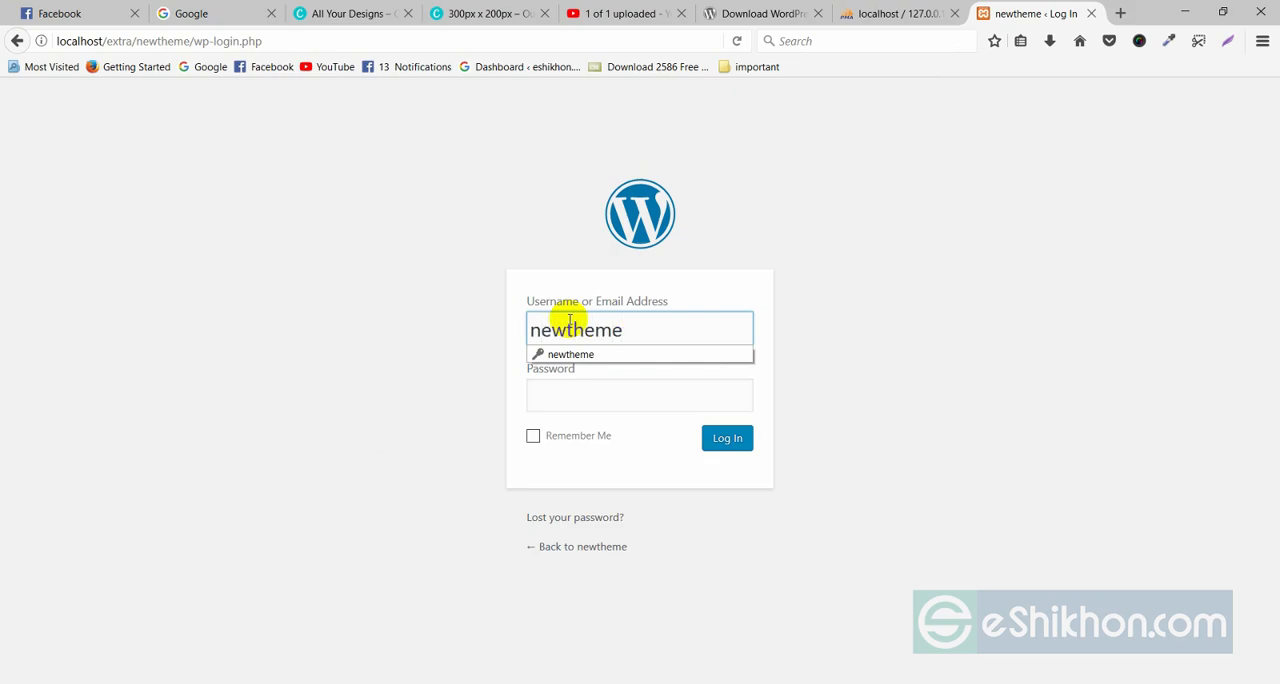
left_click(573, 396)
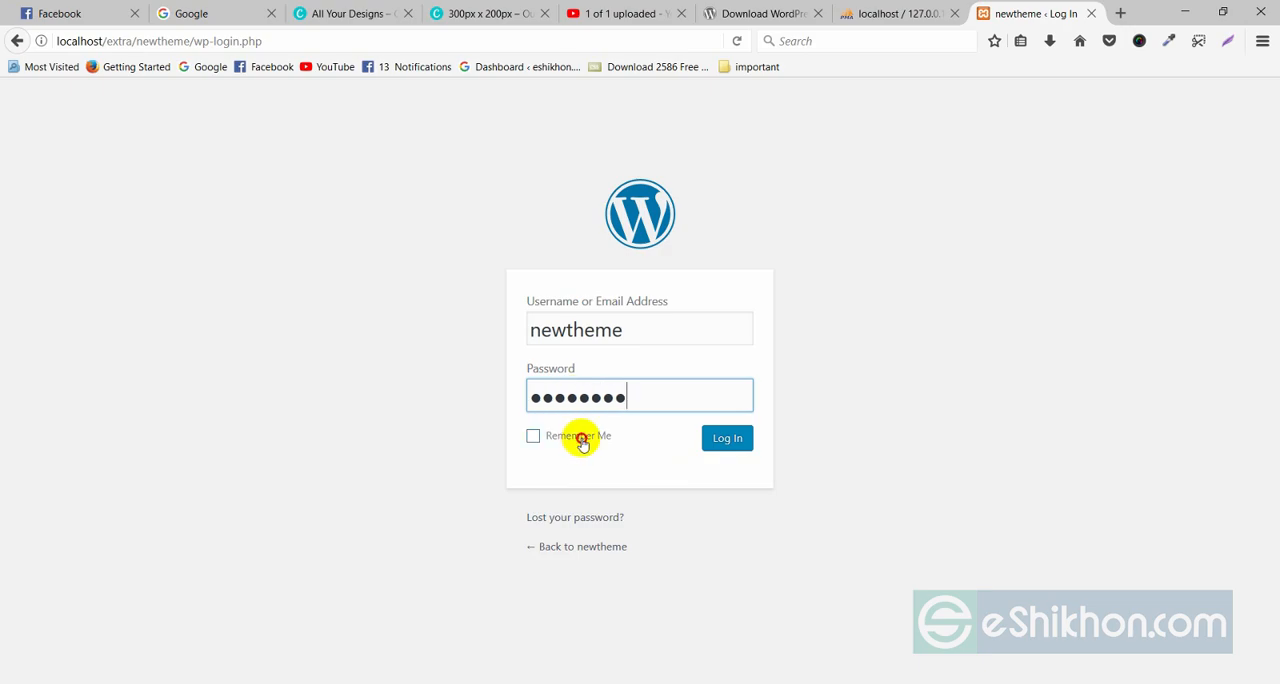
left_click(578, 436)
left_click(727, 443)
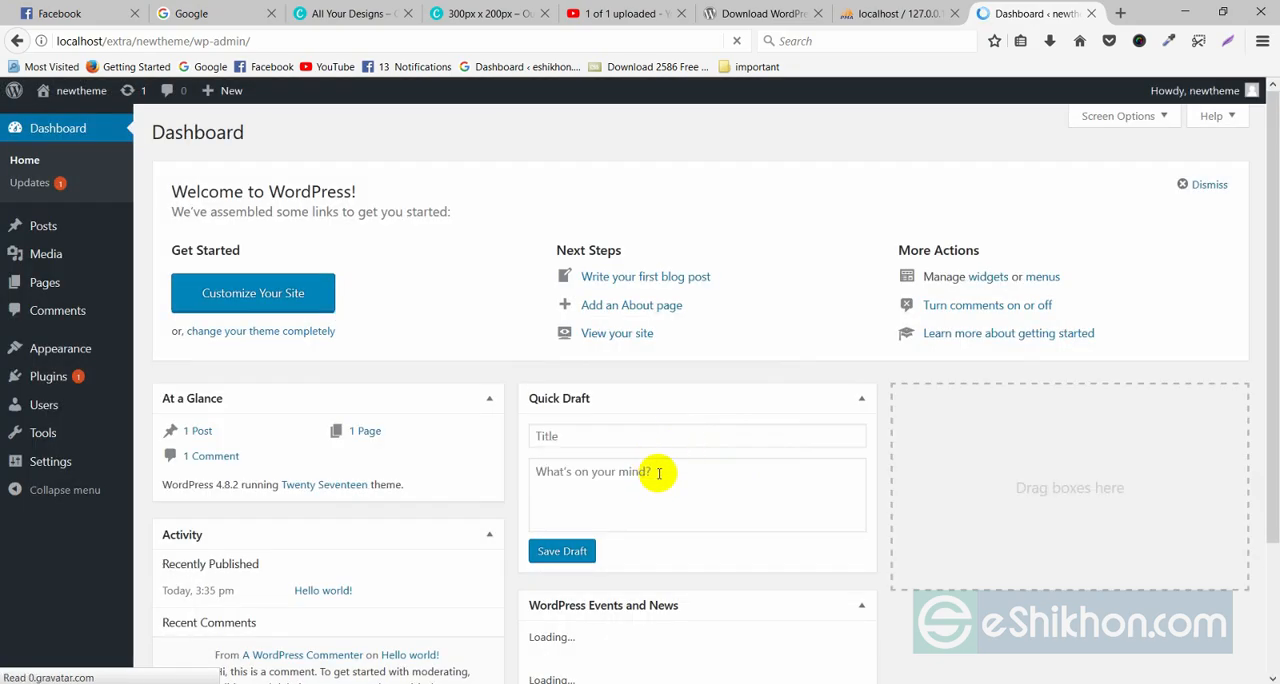
Open the newtheme site's front page in a new browser tab.
mouse_move(86, 92)
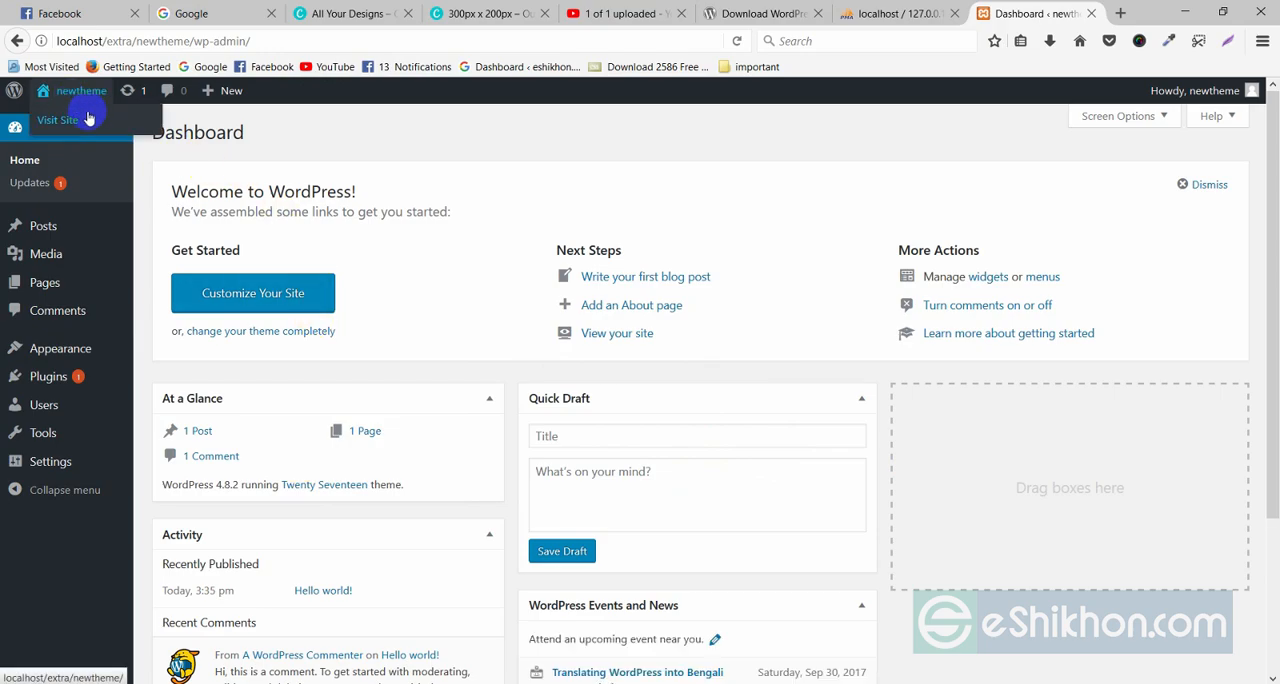
right_click(88, 117)
left_click(116, 124)
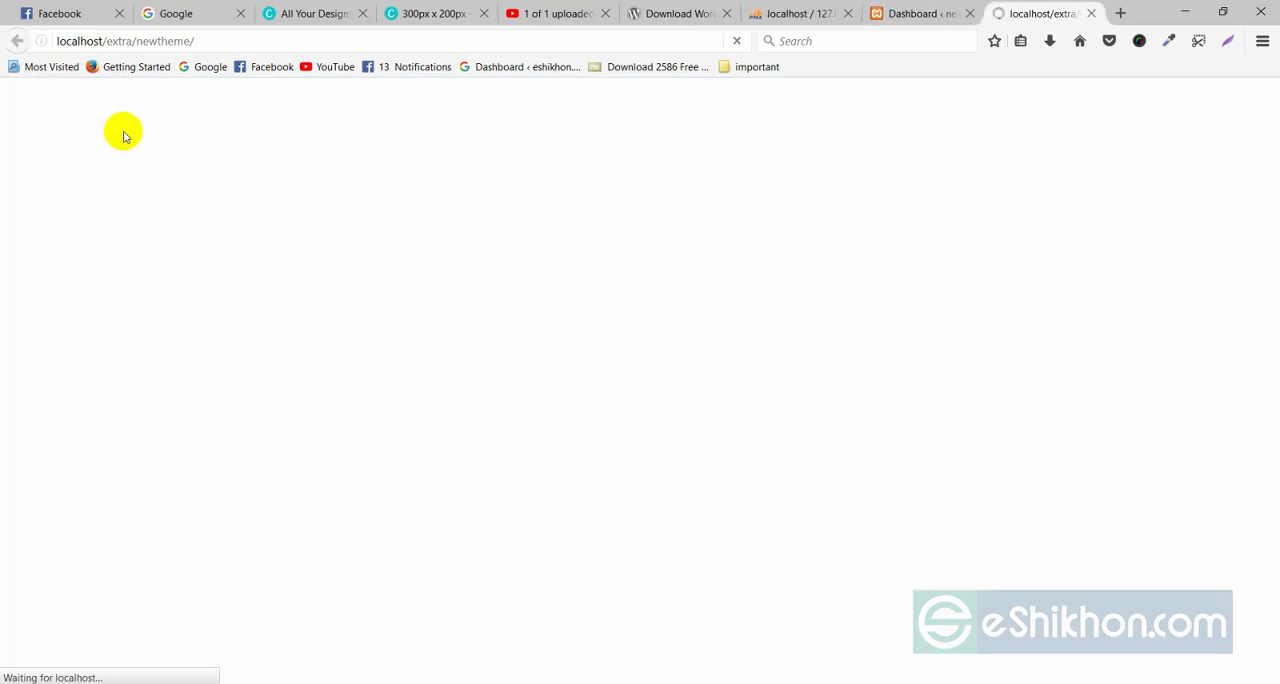
Return to the dashboard, open the Themes page and look through the installed themes.
left_click(938, 13)
mouse_move(55, 364)
left_click(160, 350)
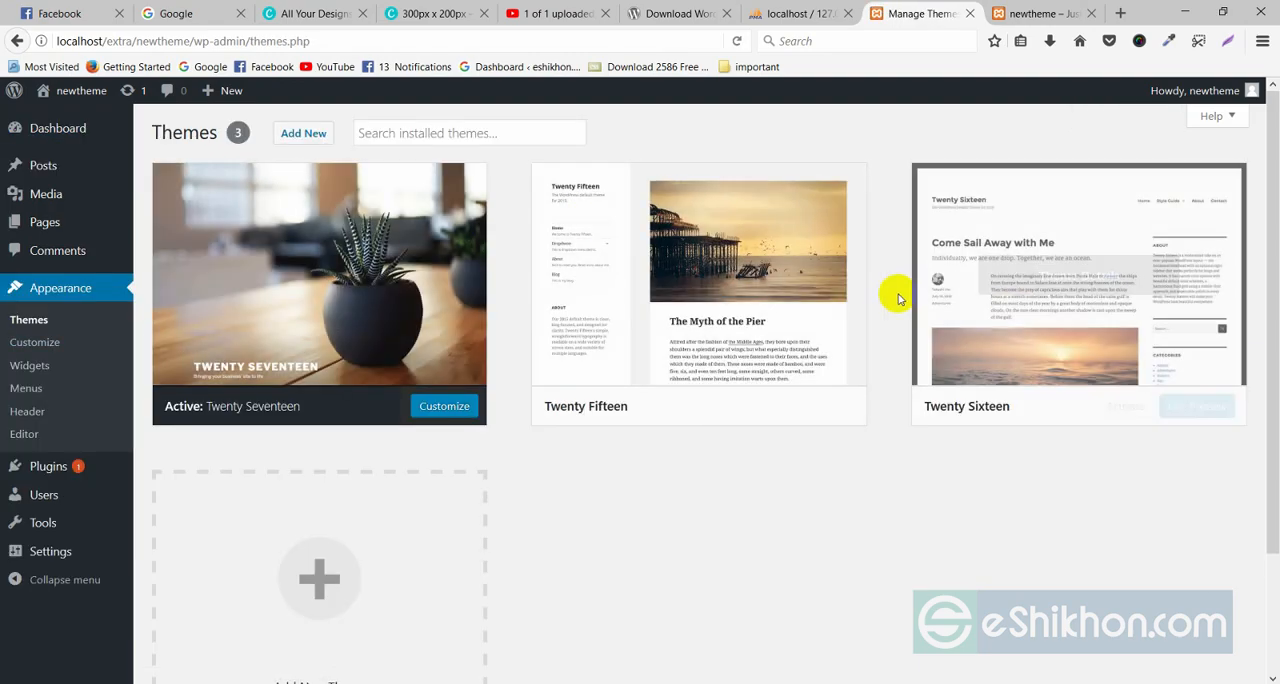
scroll(535, 385, "down", 3)
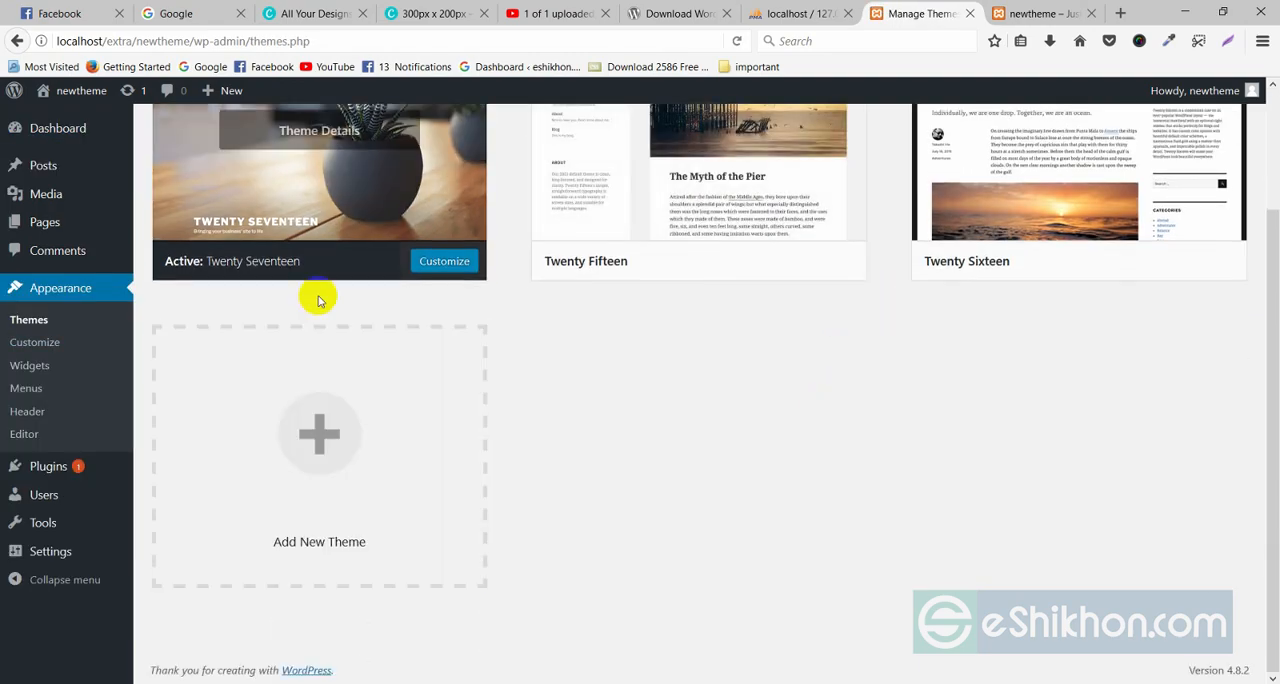
scroll(676, 515, "up", 3)
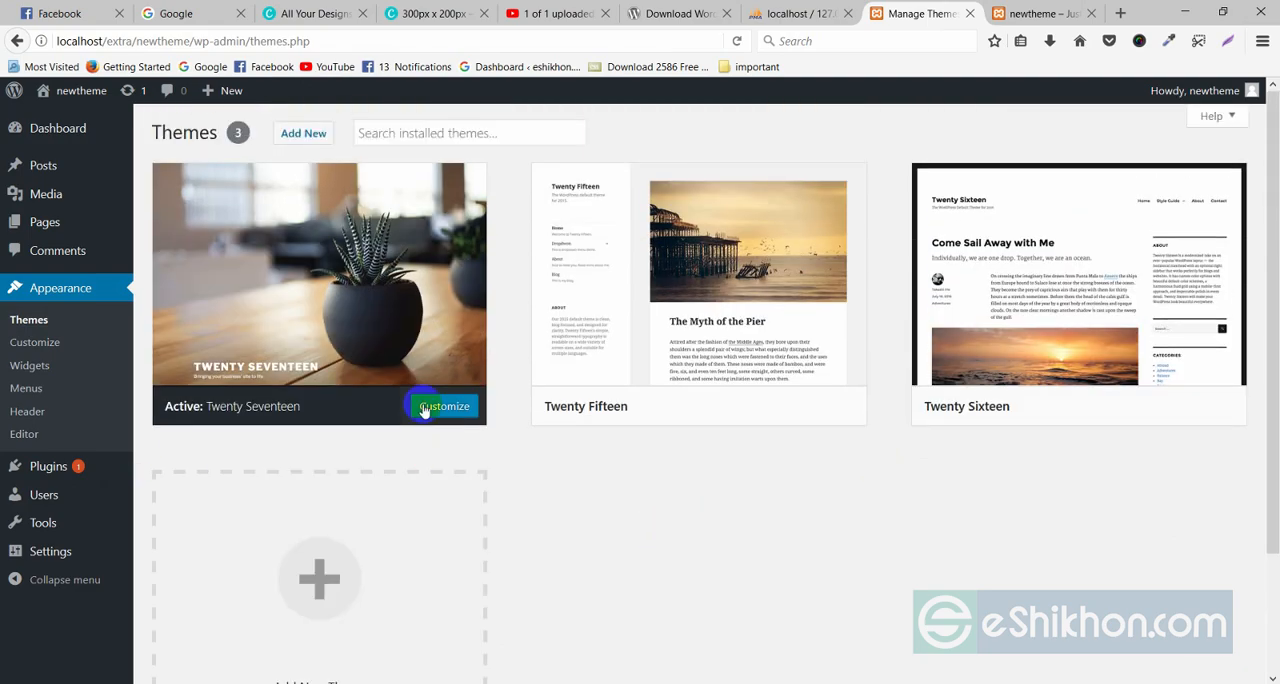
View the newtheme site's front page to see how the active theme looks.
left_click(1068, 12)
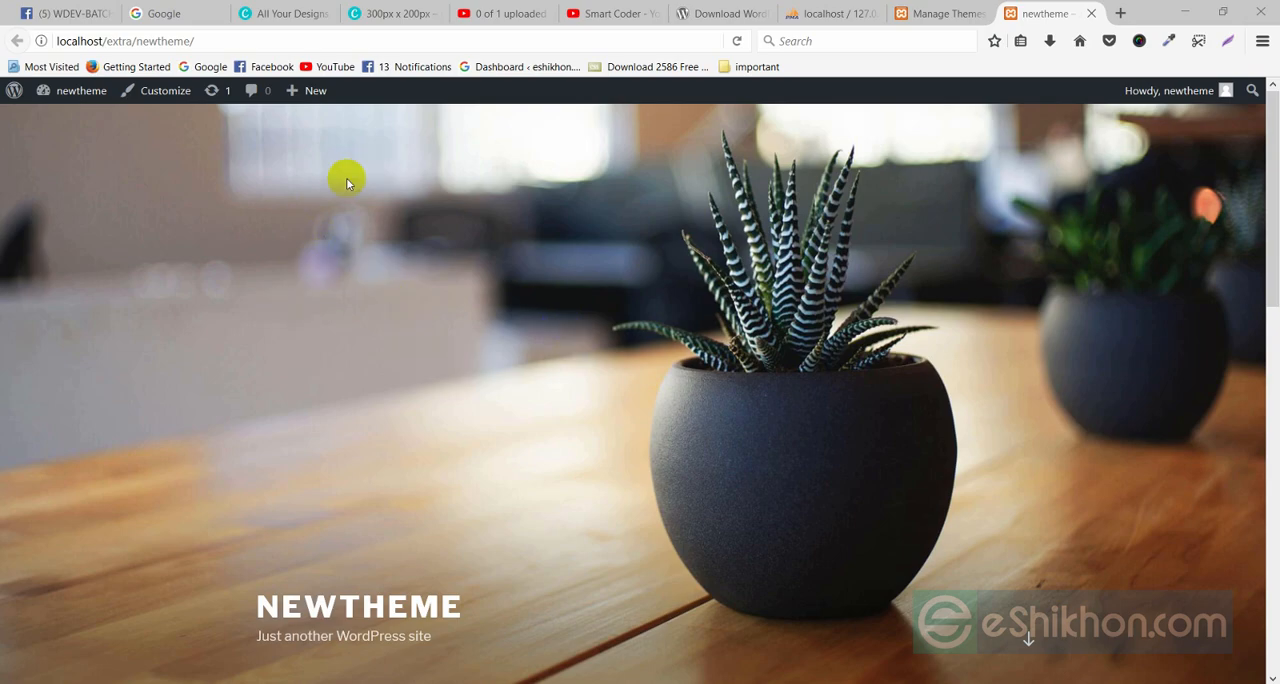
scroll(334, 270, "down", 3)
scroll(334, 270, "up", 3)
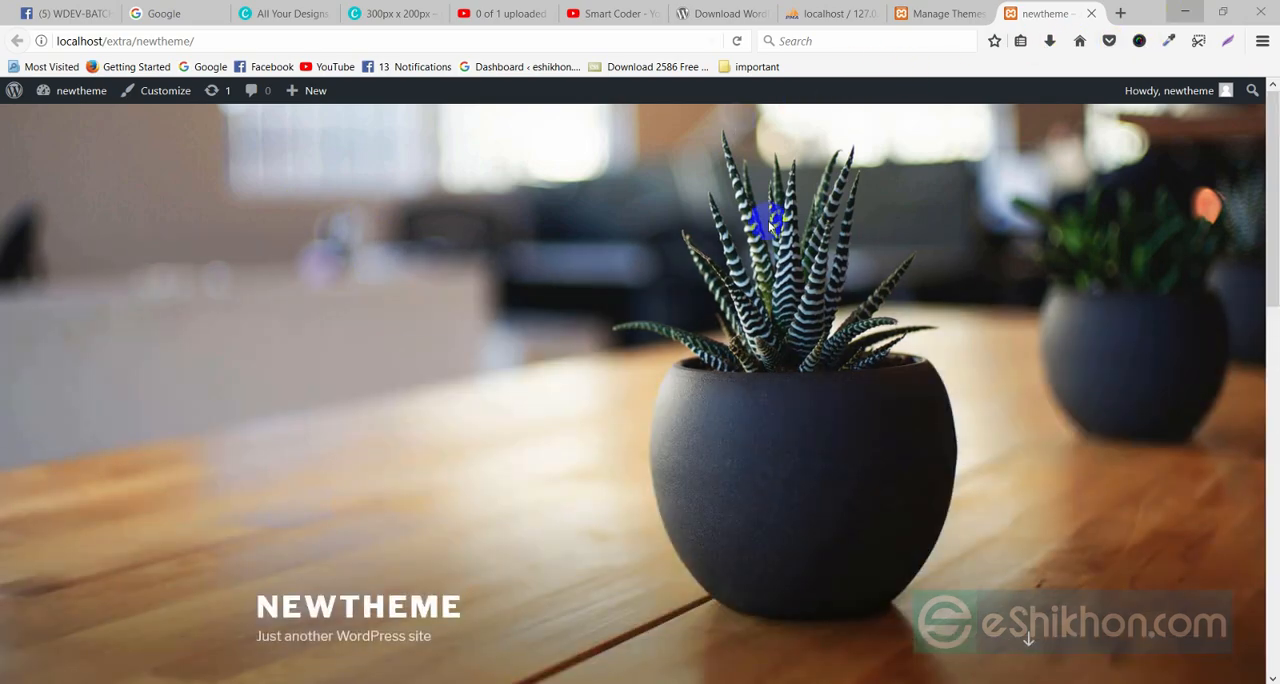
Switch to File Explorer and open the wp-content/themes folder inside the newtheme site folder.
left_click(1193, 7)
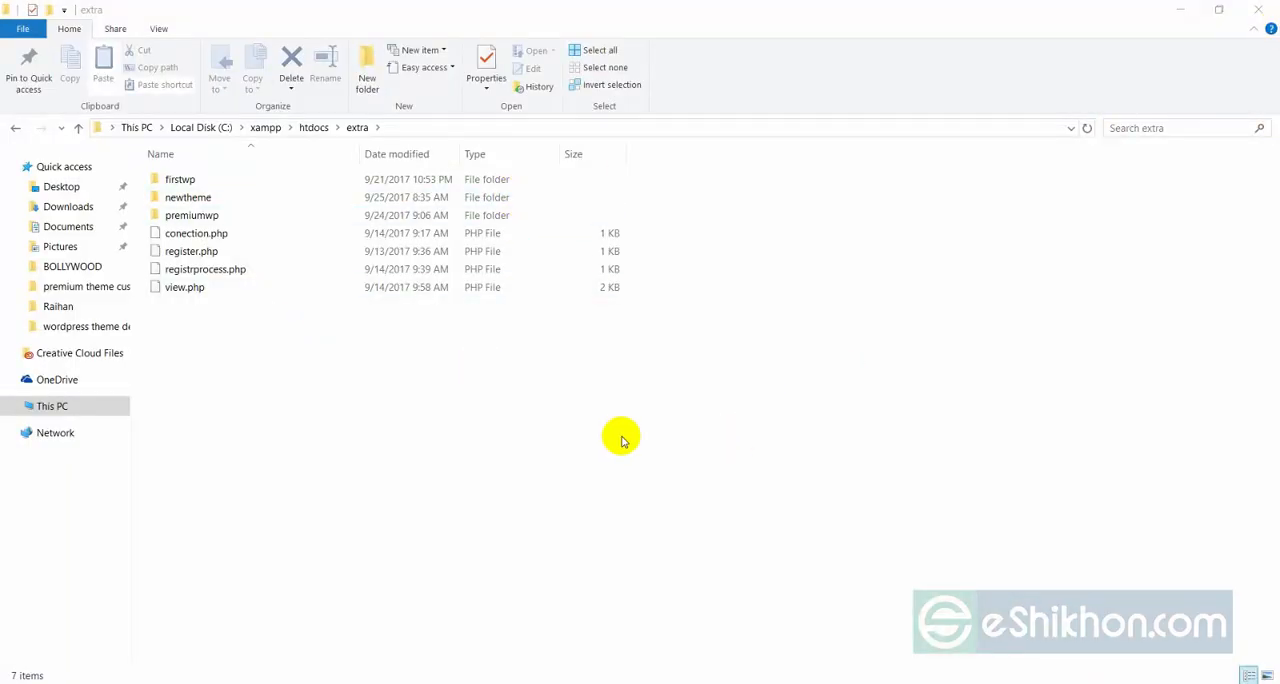
left_click(199, 203)
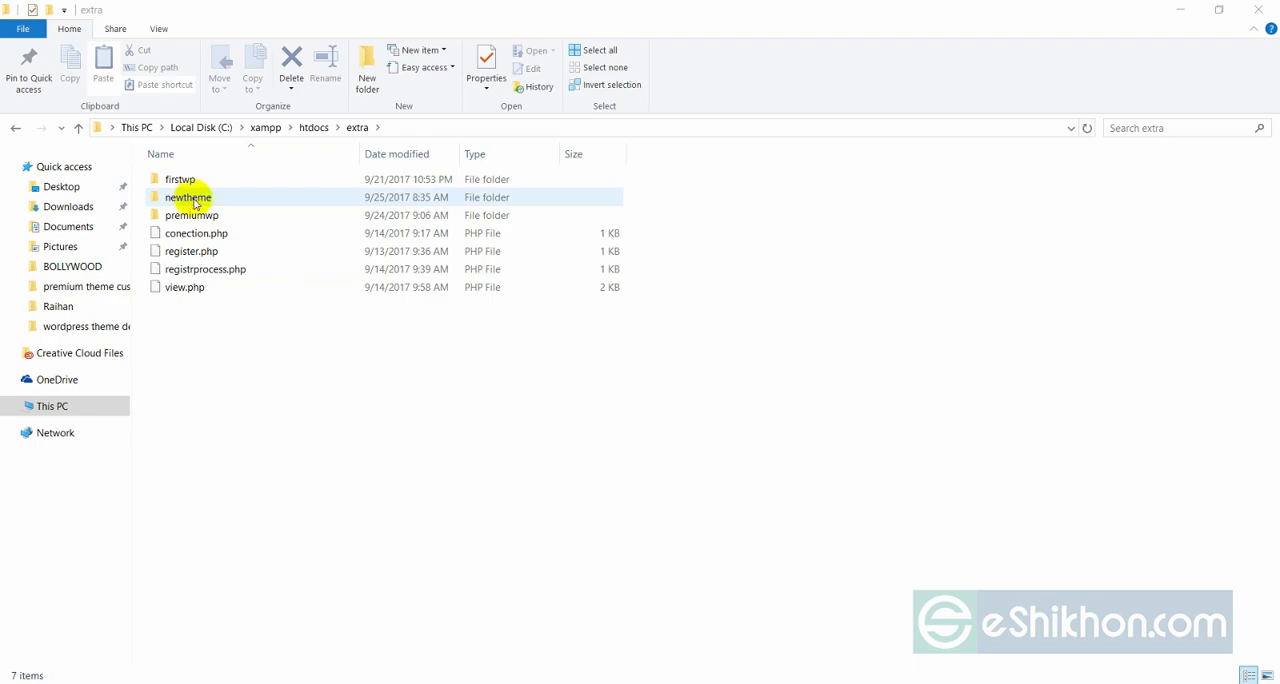
double_click(196, 203)
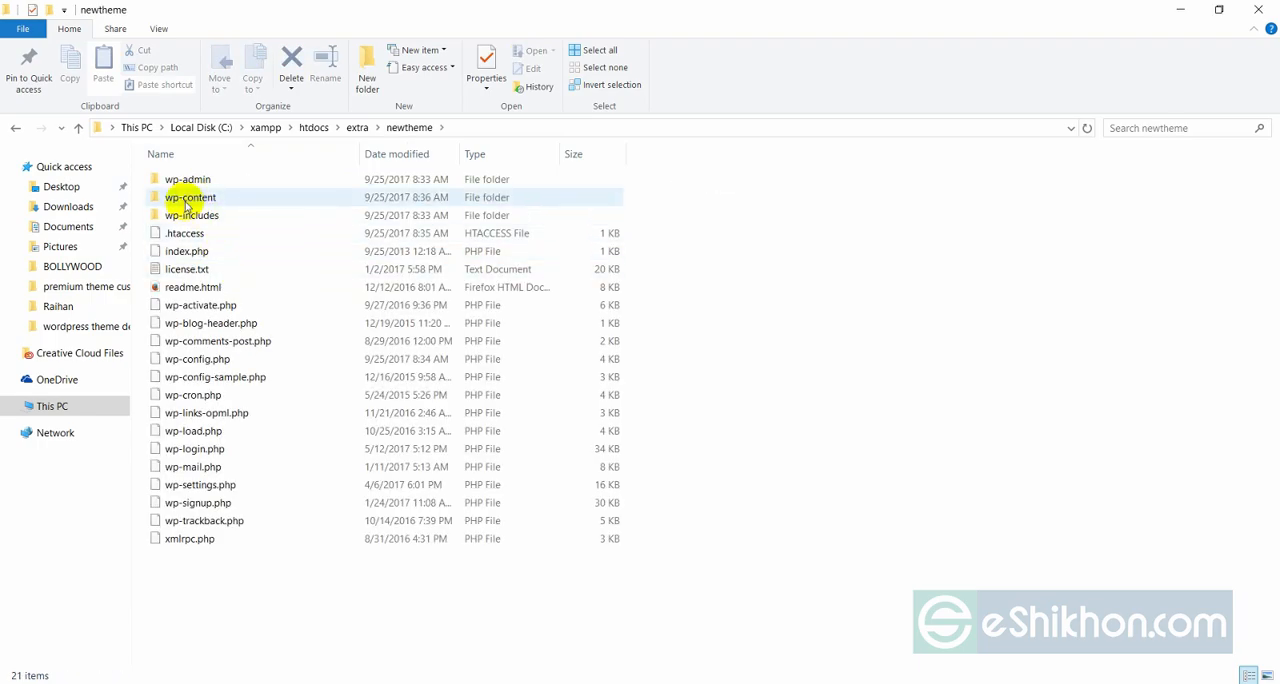
double_click(193, 204)
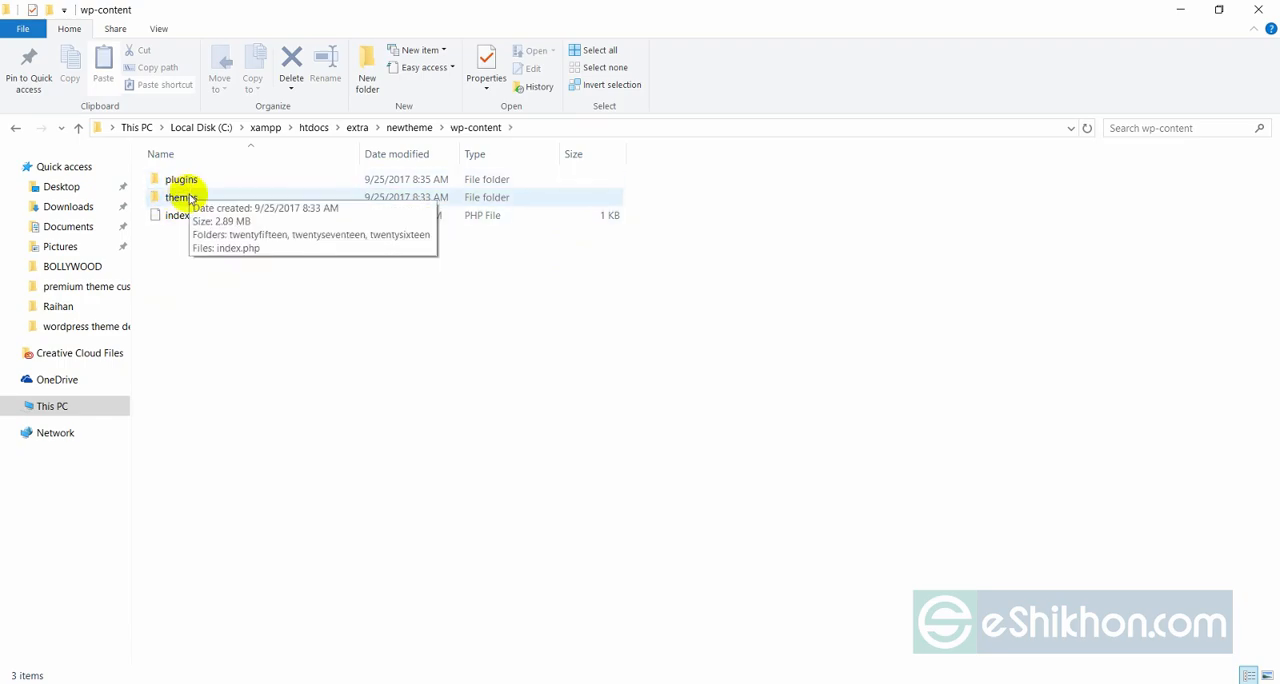
double_click(181, 198)
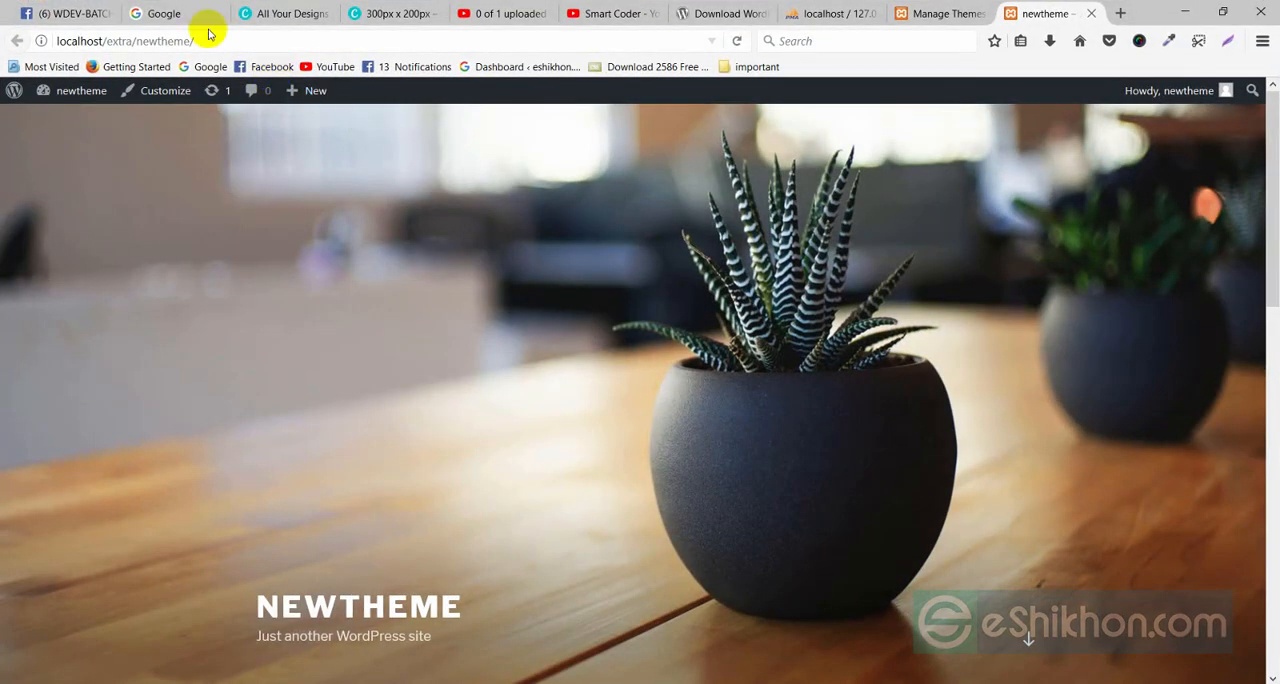
Switch to Firefox and compare the dashboard's Themes page with the site's front page.
left_click(912, 13)
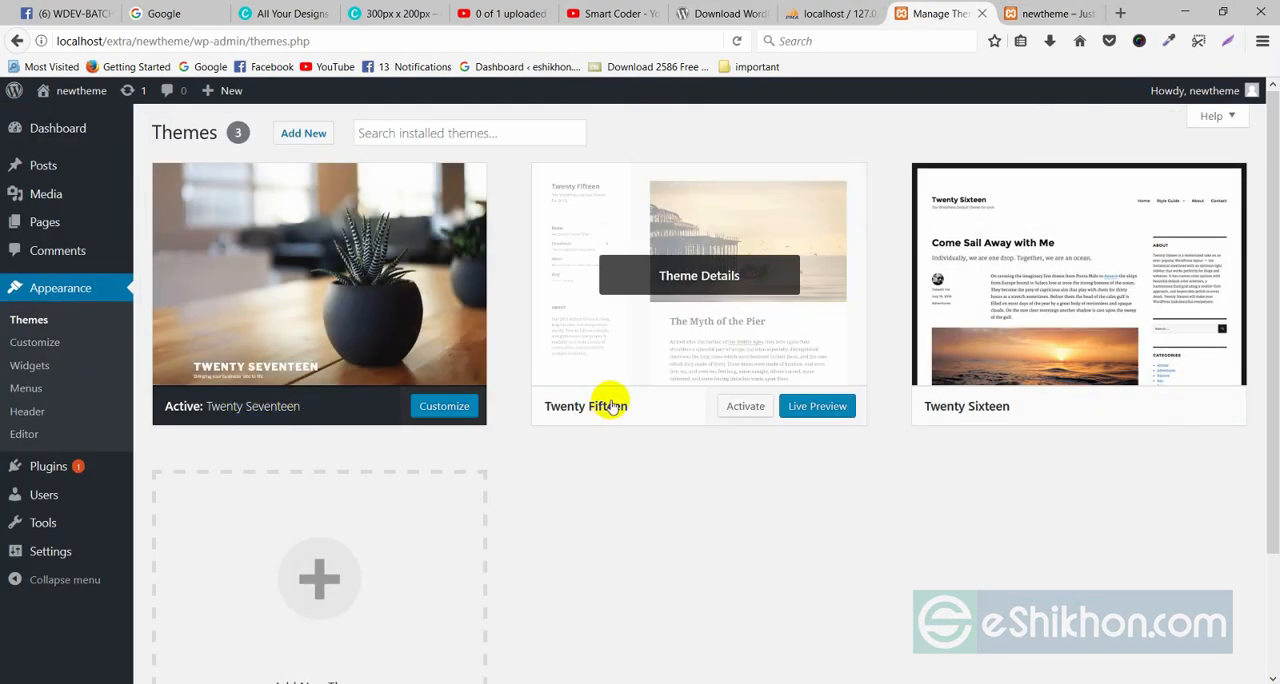
left_click(1012, 12)
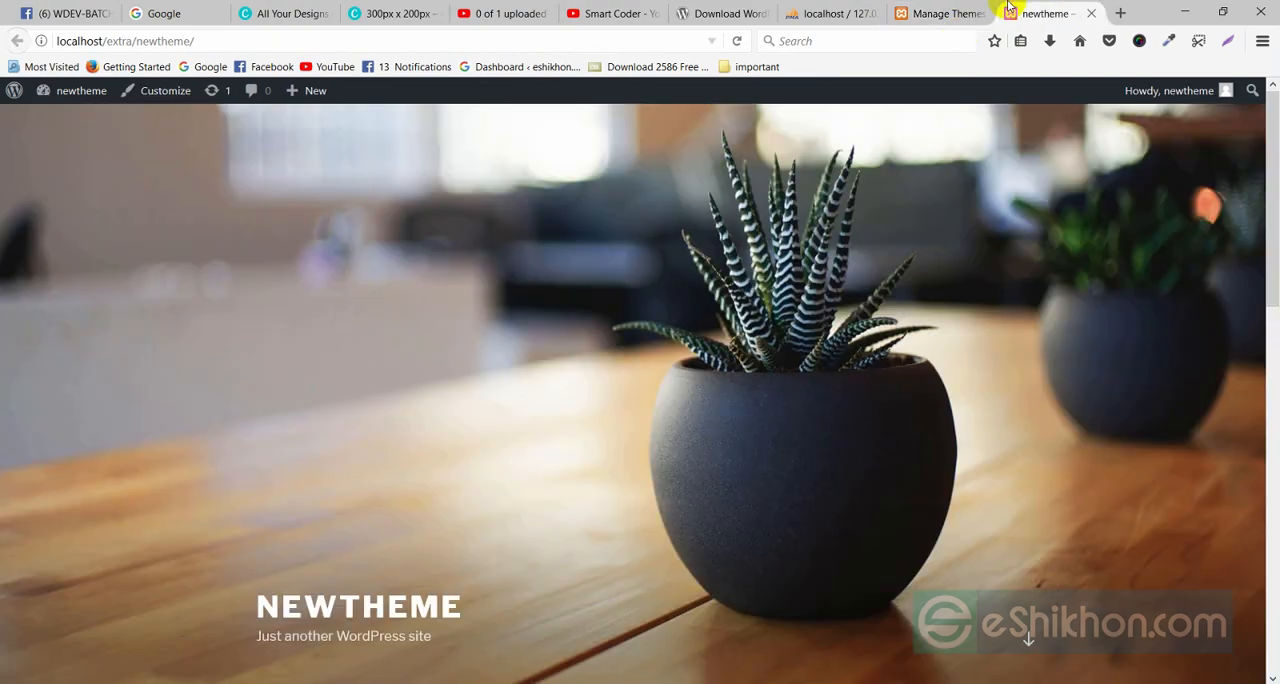
left_click(980, 10)
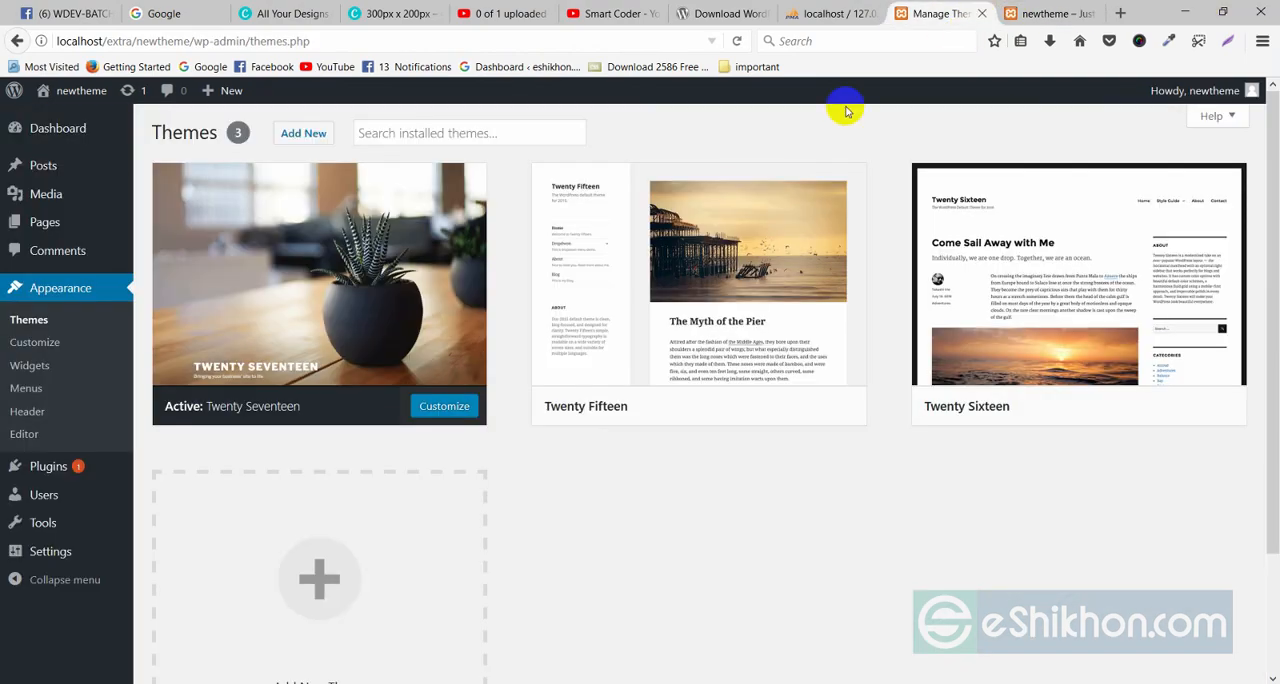
In File Explorer, create a folder named newtheme inside the site's wp-content/themes folder.
left_click(1184, 12)
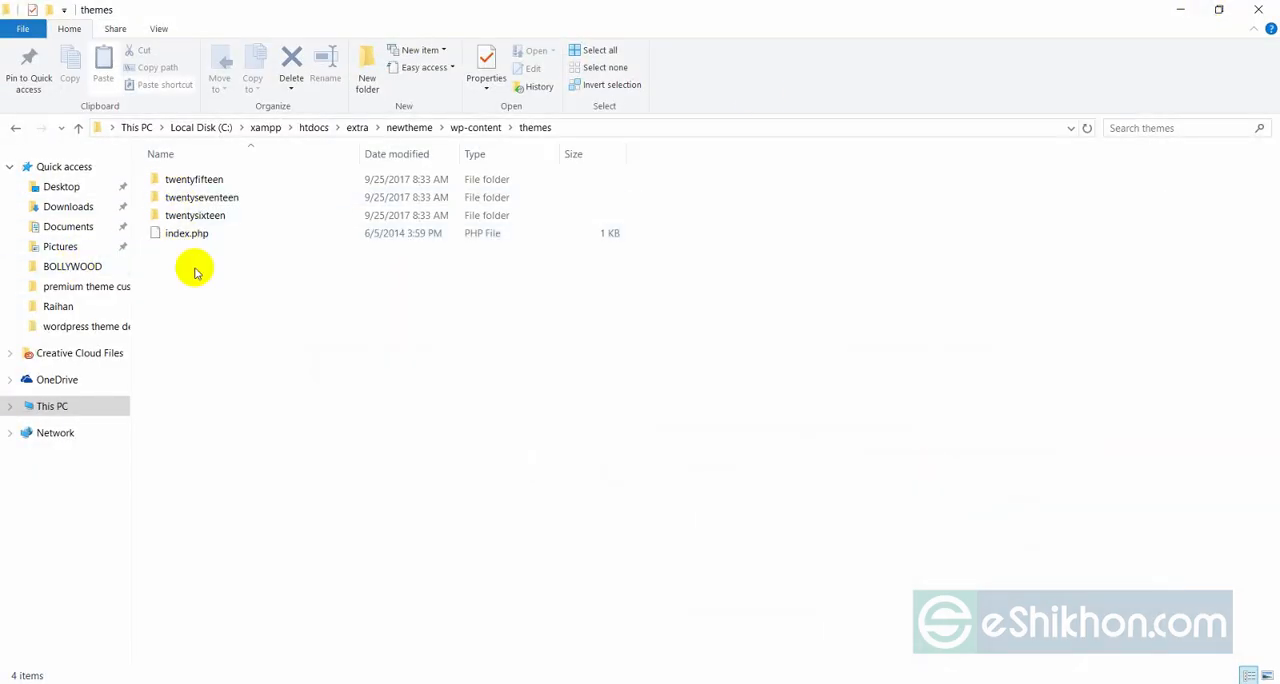
right_click(209, 307)
mouse_move(330, 532)
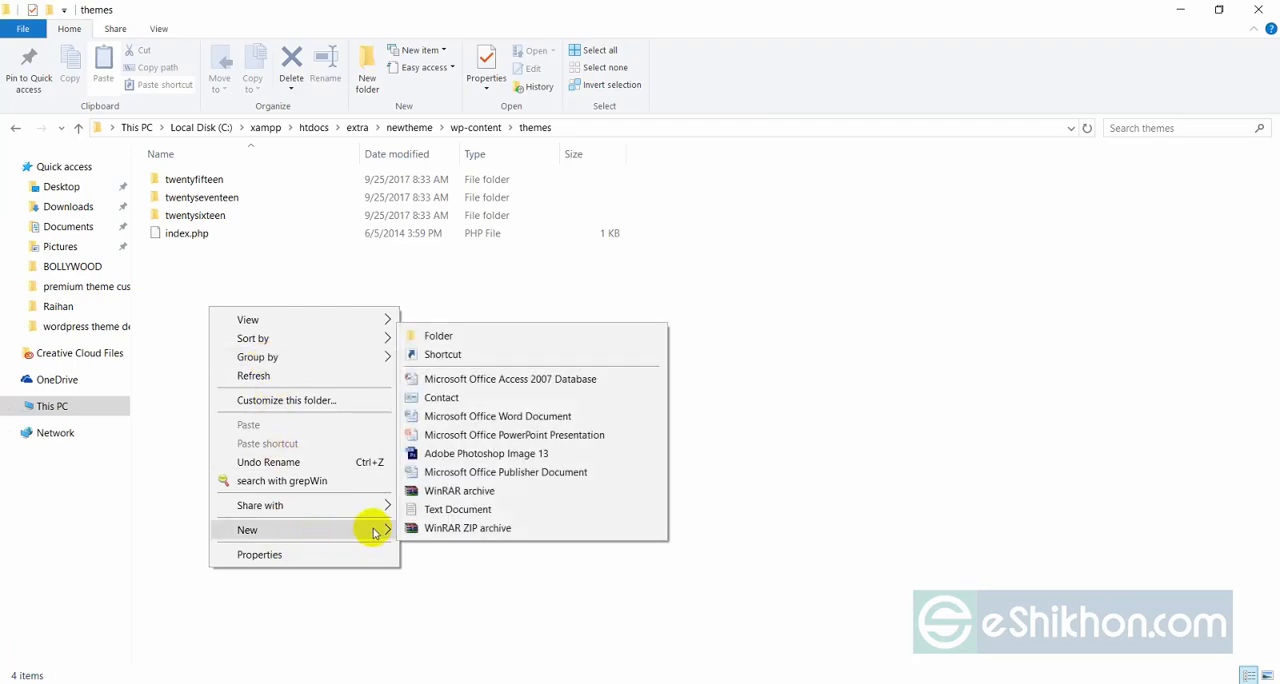
left_click(455, 334)
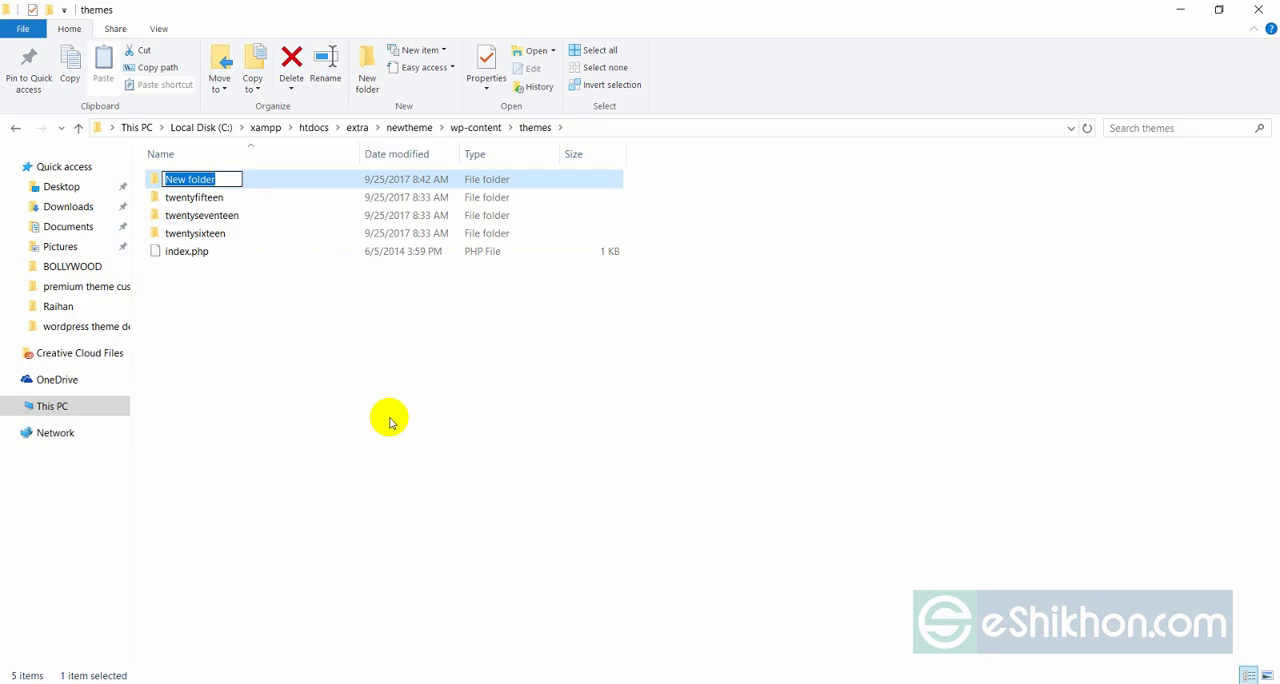
key("Return")
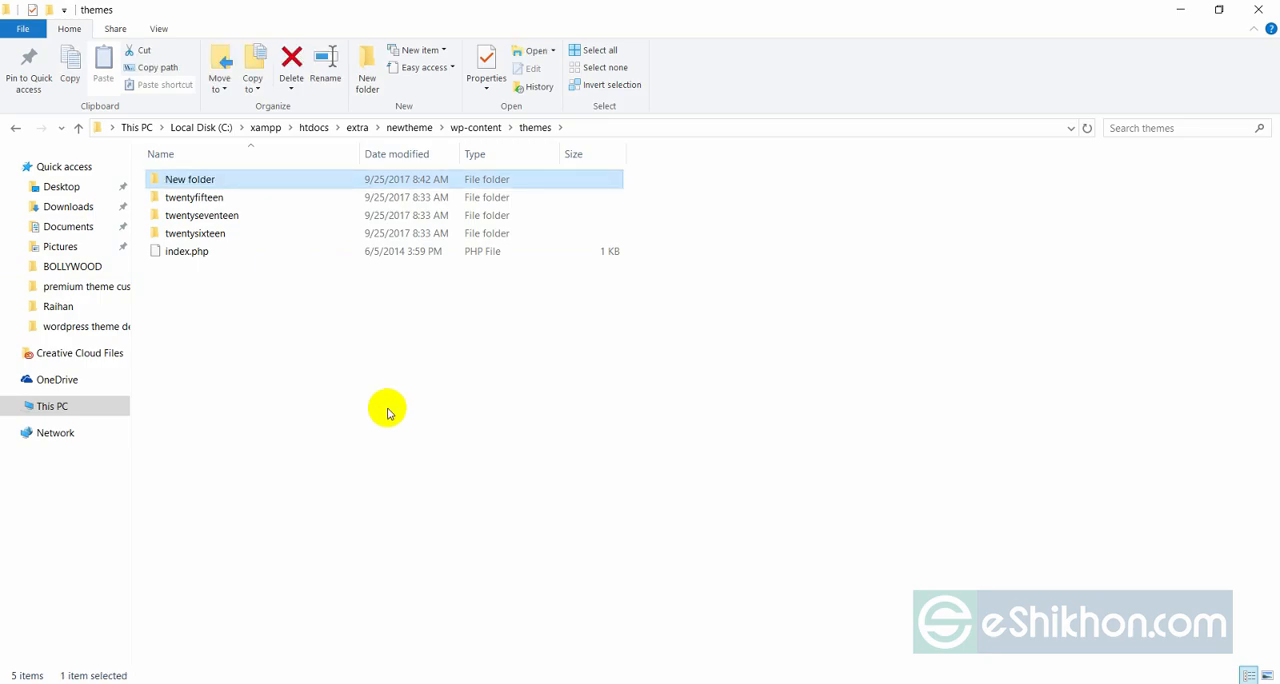
right_click(206, 177)
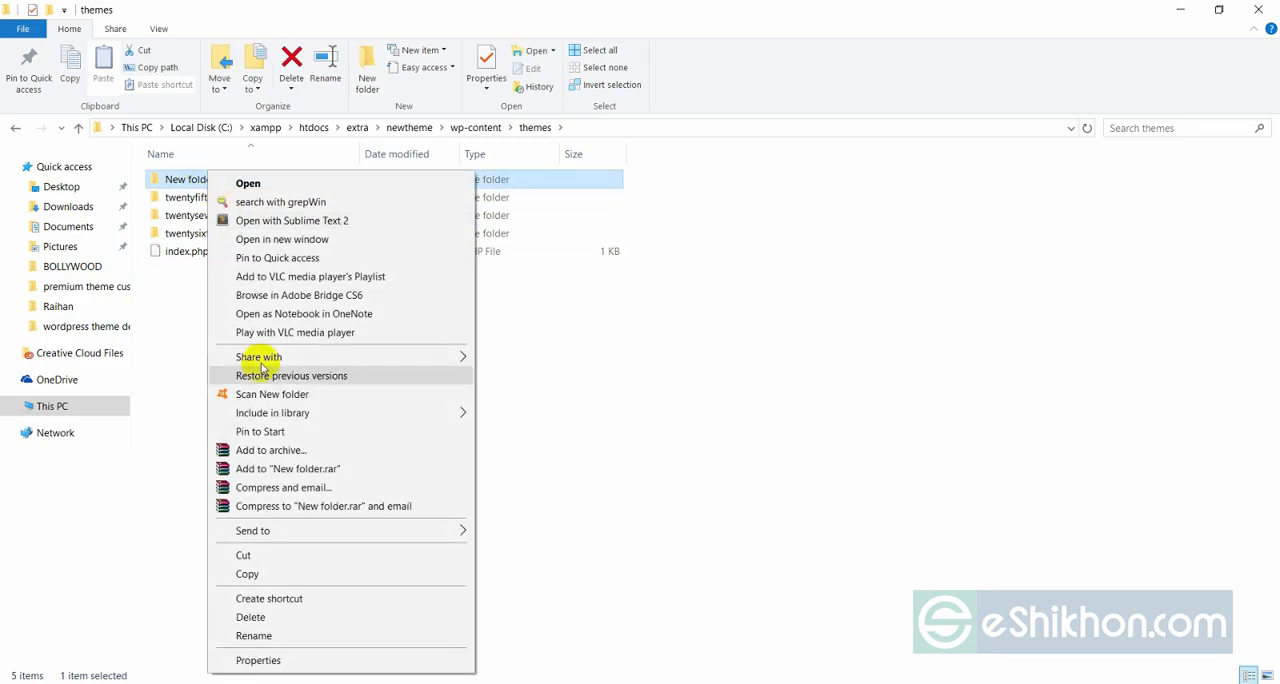
left_click(278, 636)
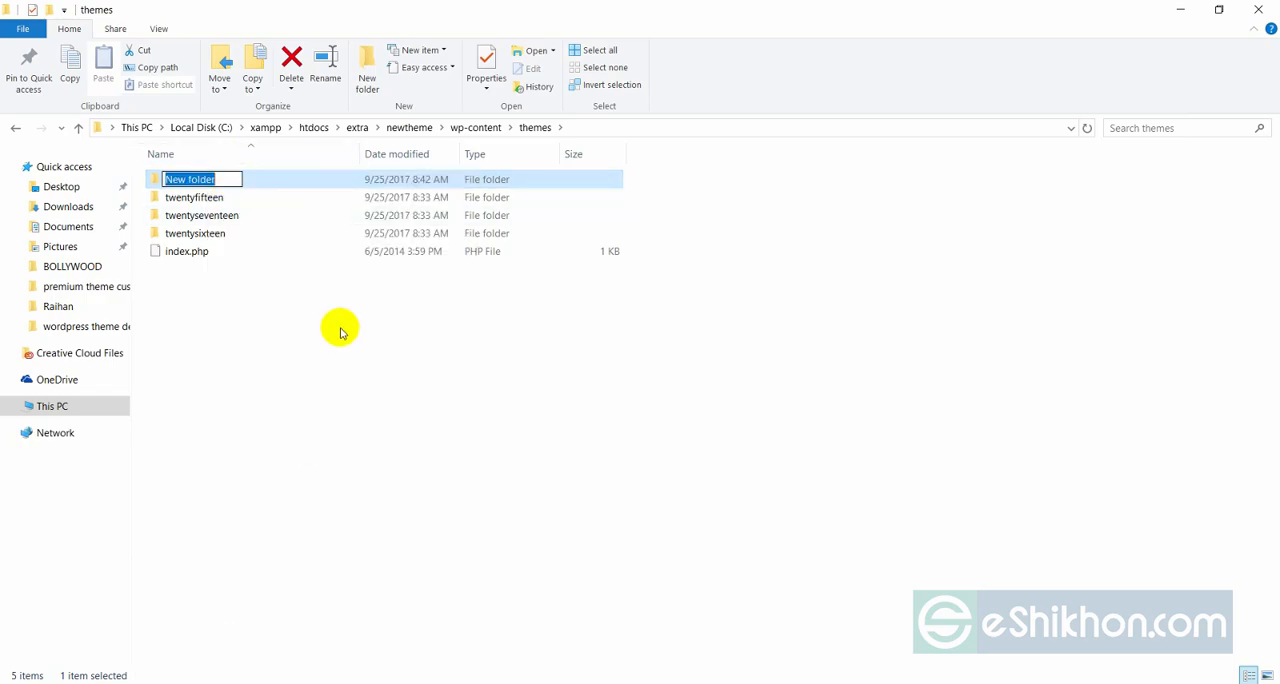
type("newtheme")
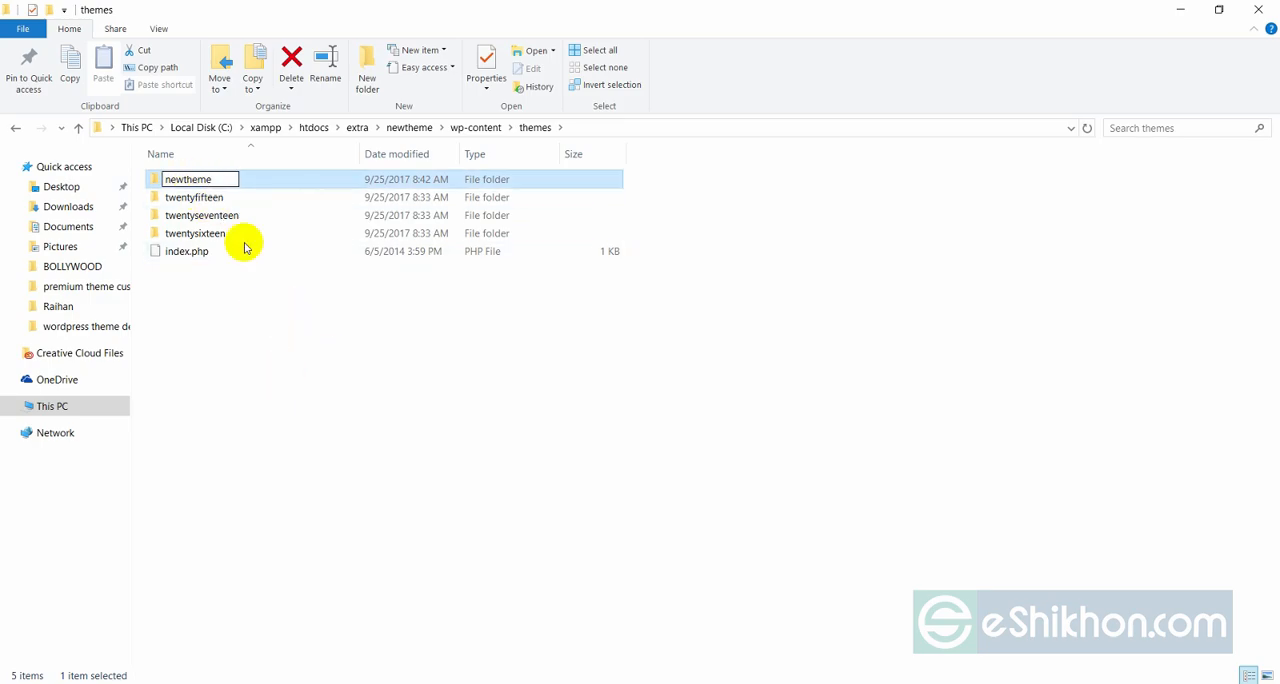
key("Return")
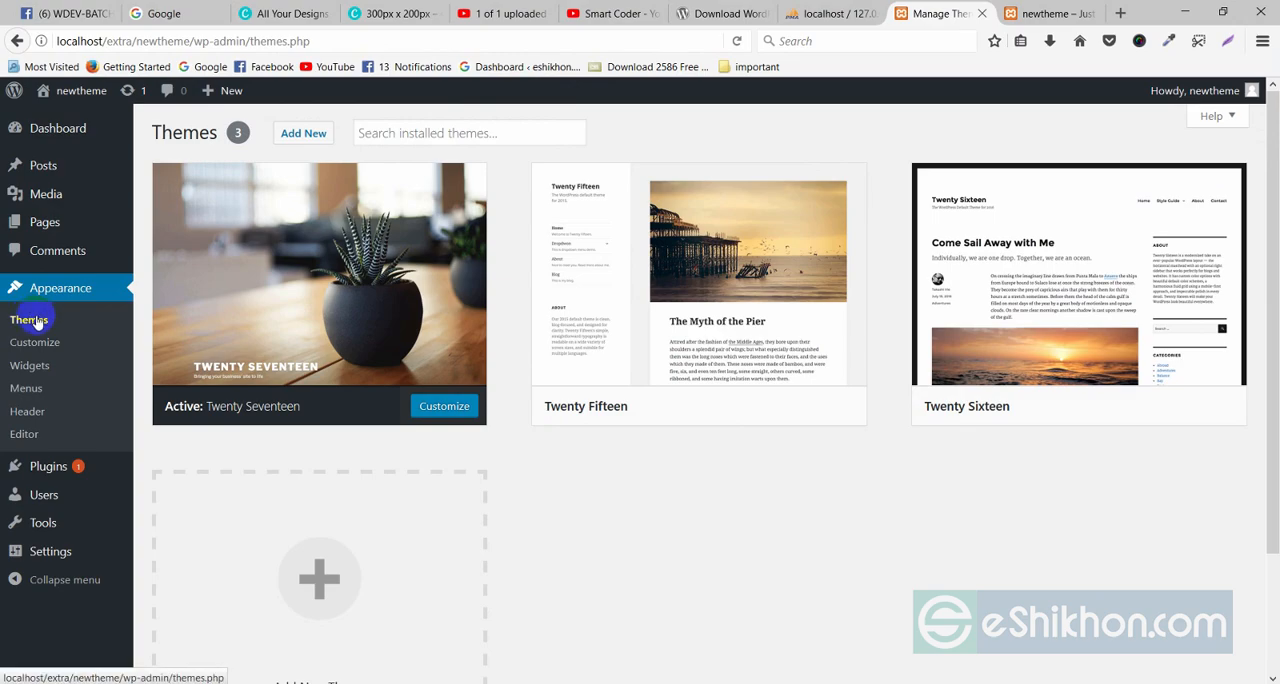
Switch to Firefox, reload the dashboard's Themes page and check whether the newtheme folder is listed.
scroll(528, 415, "down", 3)
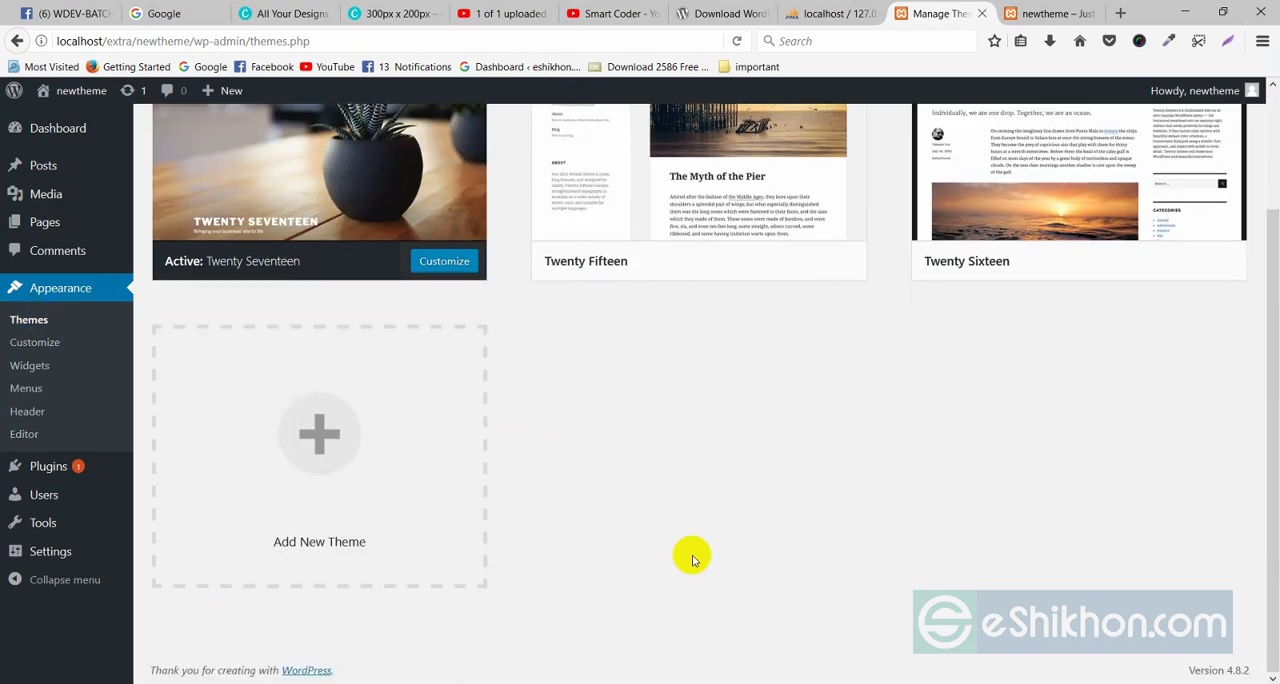
scroll(540, 360, "up", 3)
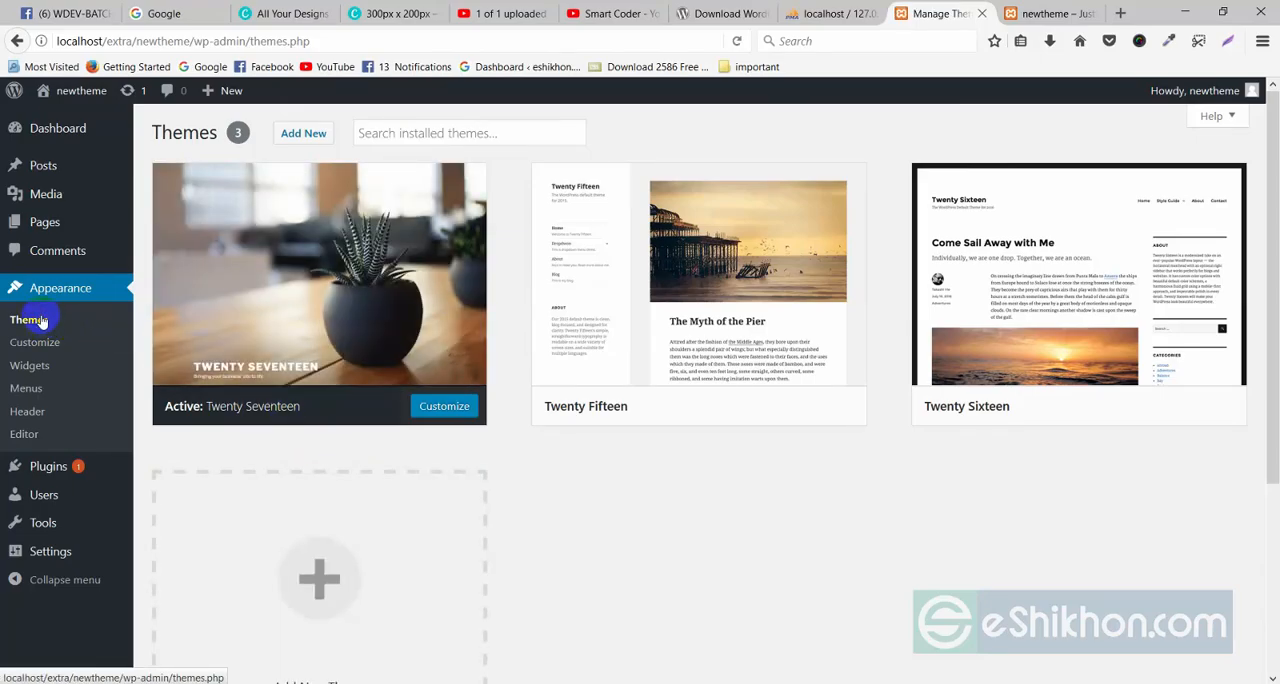
scroll(794, 532, "down", 5)
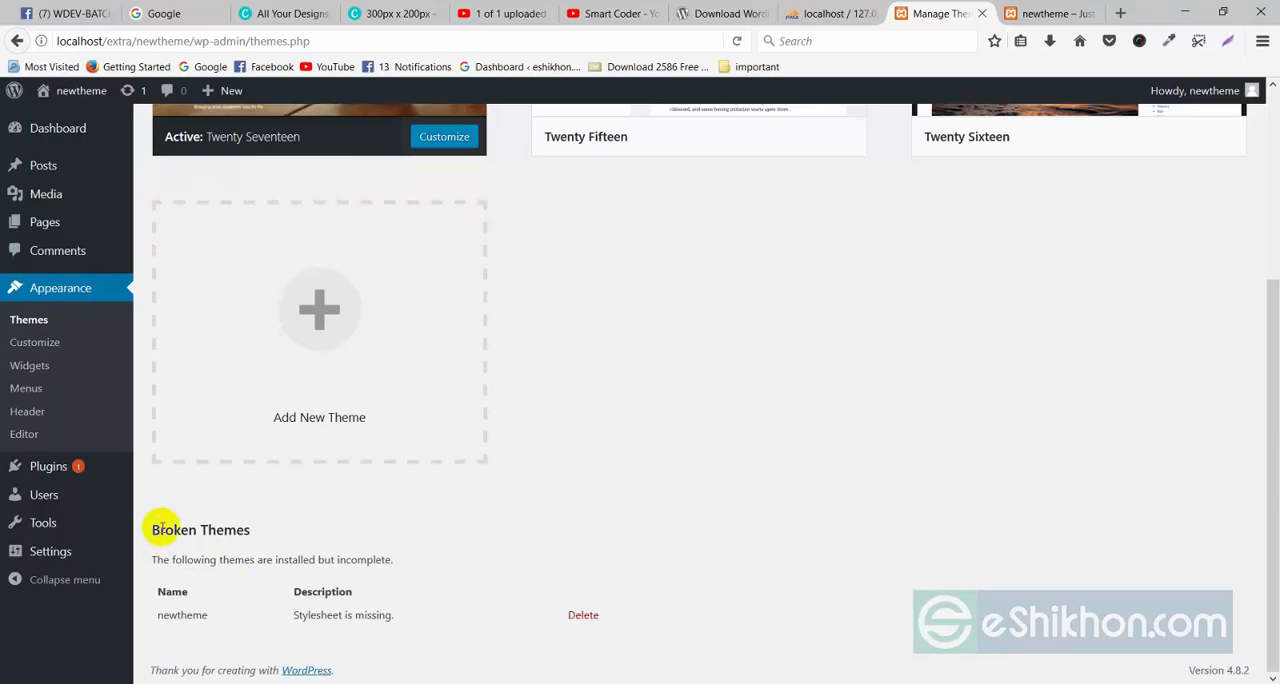
Examine the Broken Themes section, including its notice and the description given for newtheme.
left_click_drag(152, 529, 251, 528)
left_click(293, 560)
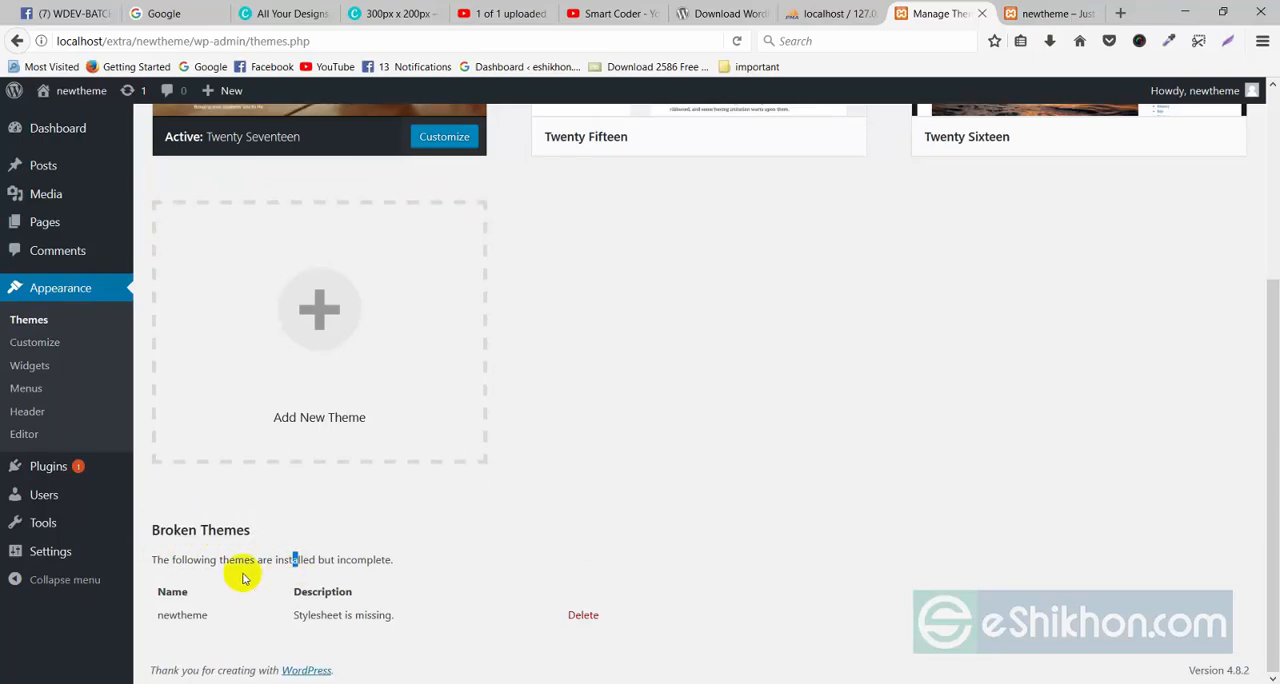
left_click_drag(153, 560, 251, 560)
left_click(288, 587)
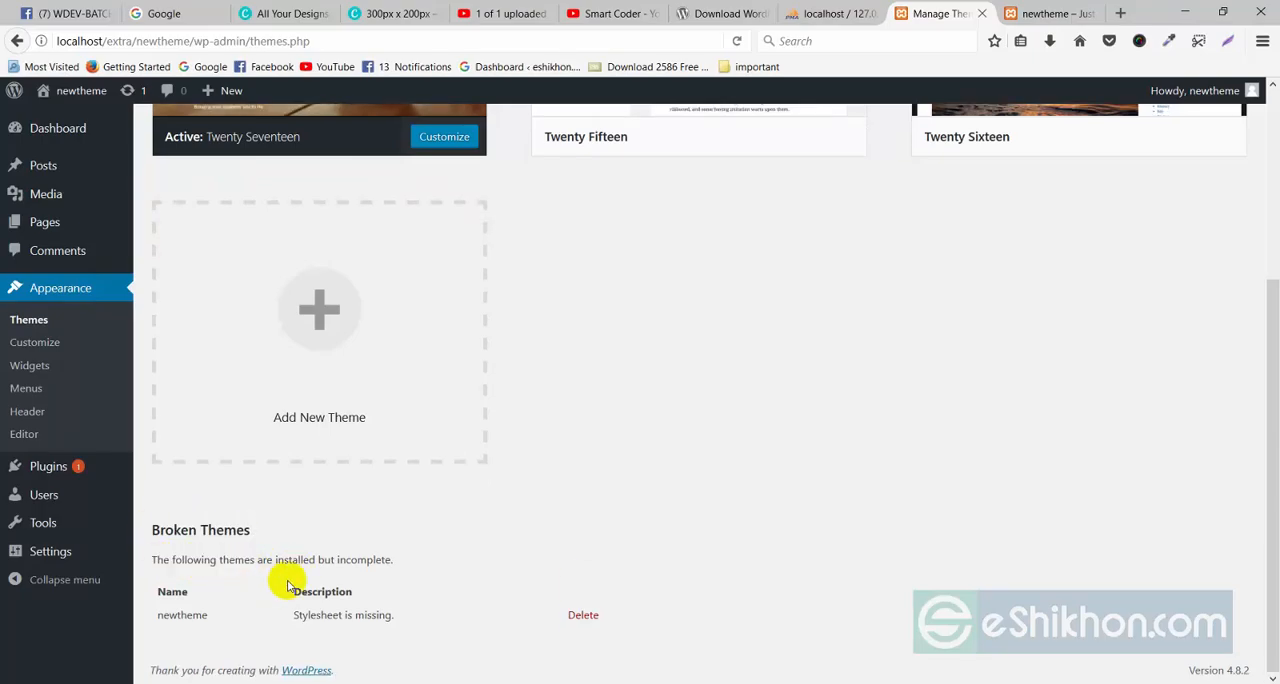
left_click_drag(336, 562, 400, 574)
left_click(404, 574)
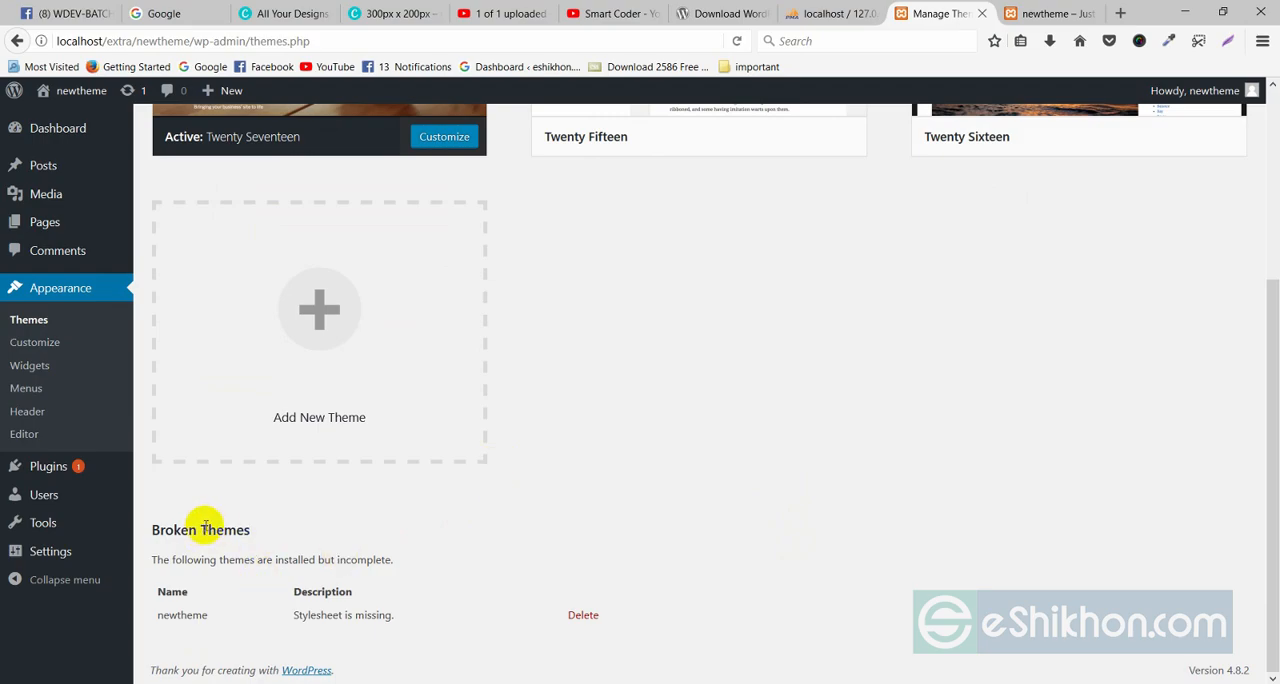
left_click_drag(331, 558, 391, 561)
left_click(464, 578)
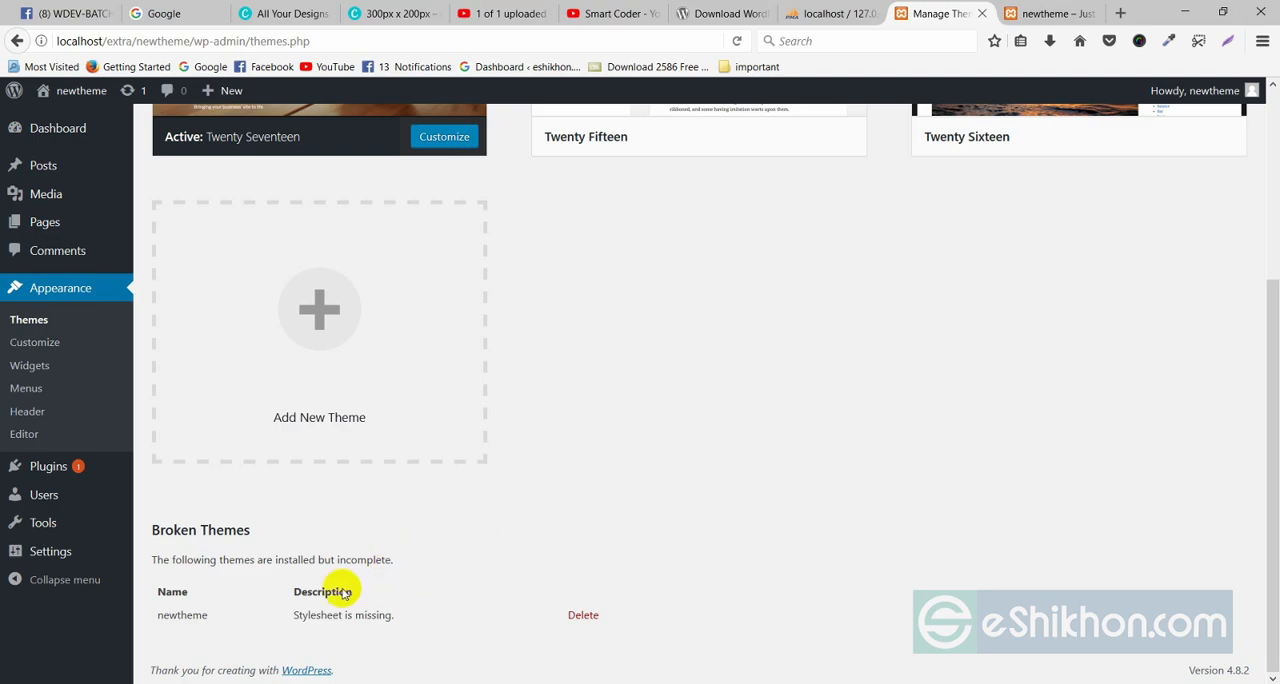
left_click_drag(164, 613, 204, 614)
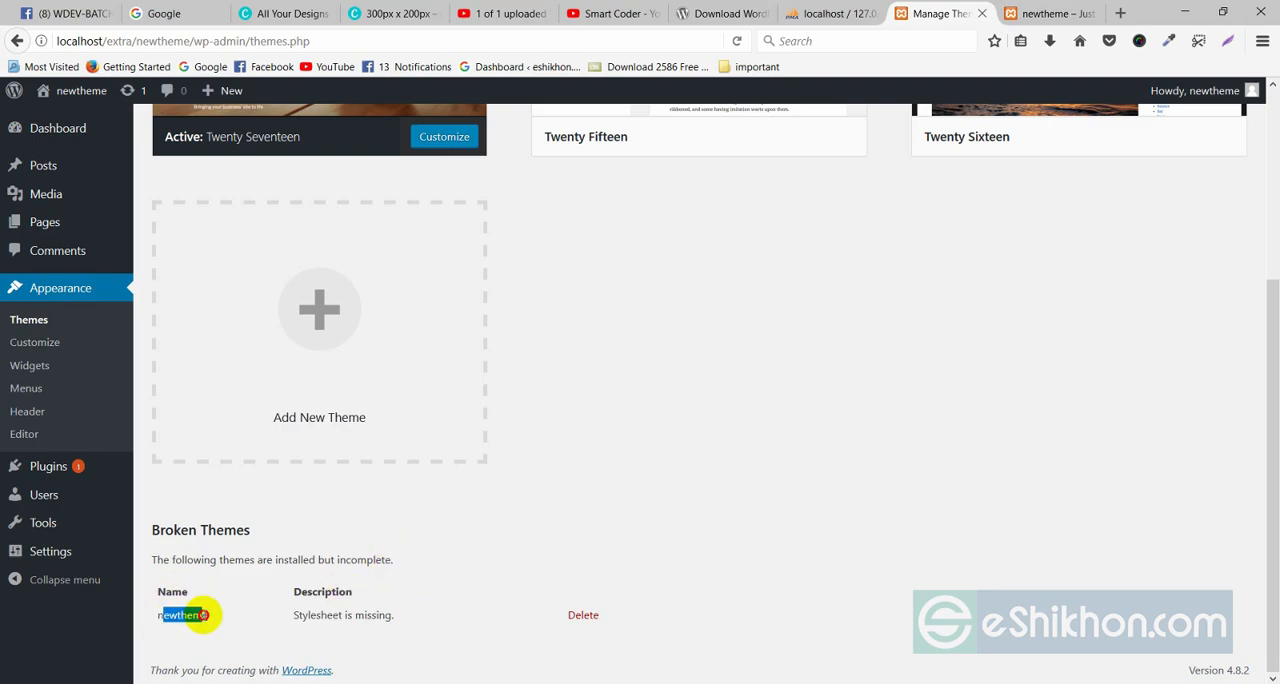
left_click(276, 616)
left_click_drag(298, 615, 403, 620)
left_click(403, 620)
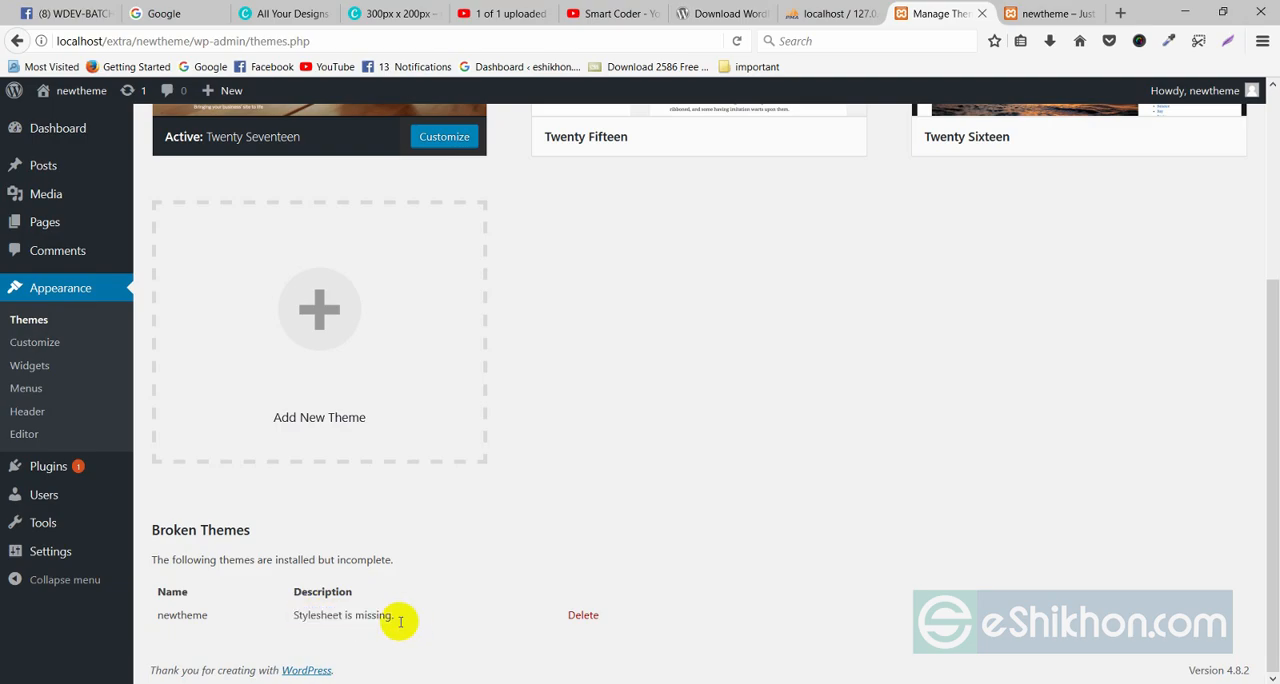
left_click_drag(295, 615, 385, 615)
left_click(449, 623)
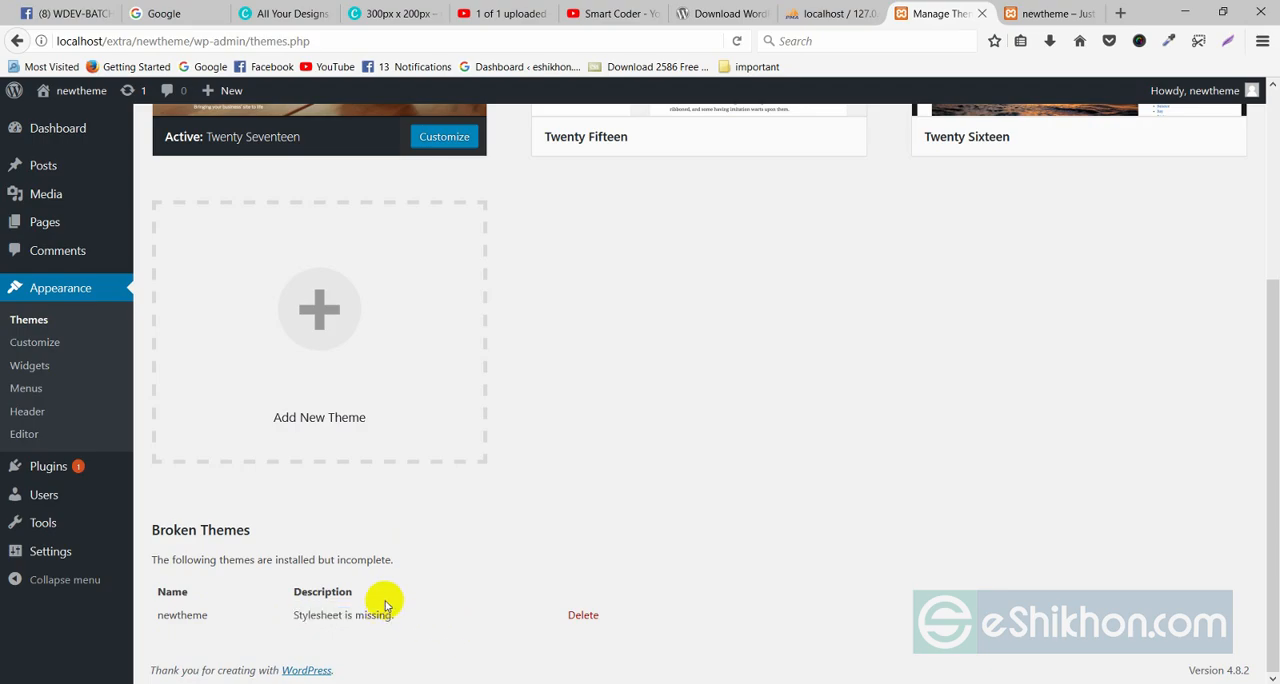
Switch to File Explorer and create an empty style.css file inside the newtheme folder.
left_click(1183, 11)
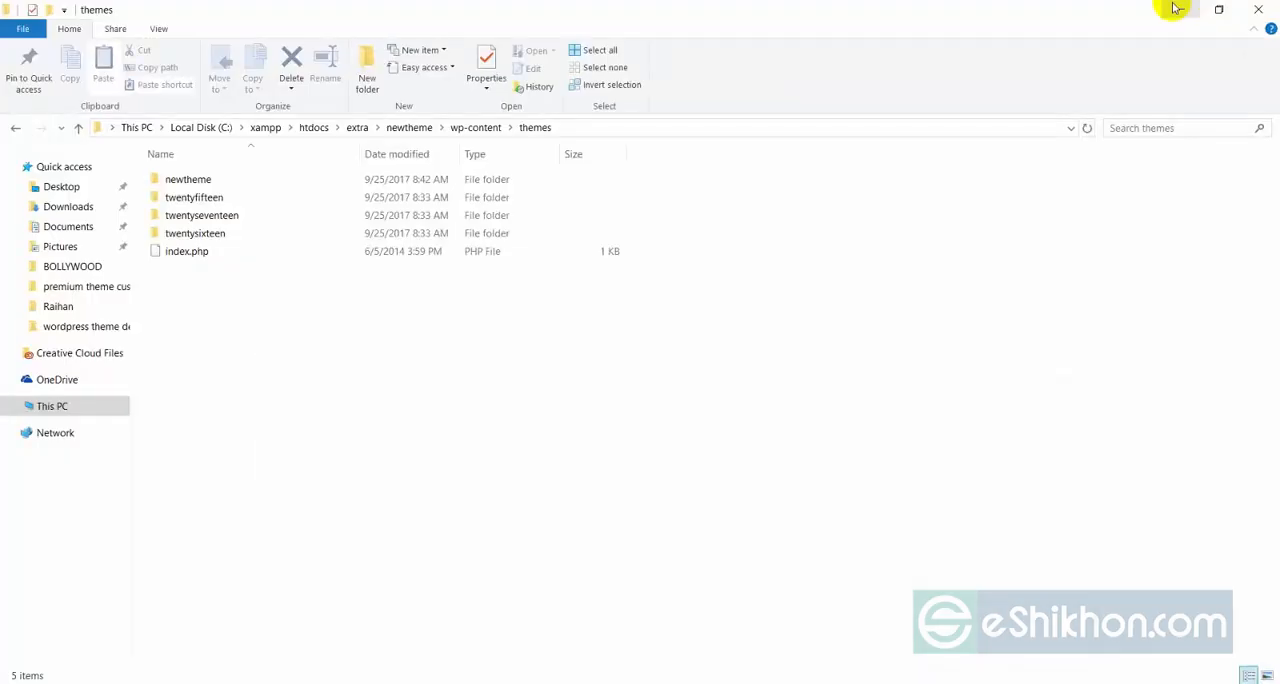
double_click(213, 181)
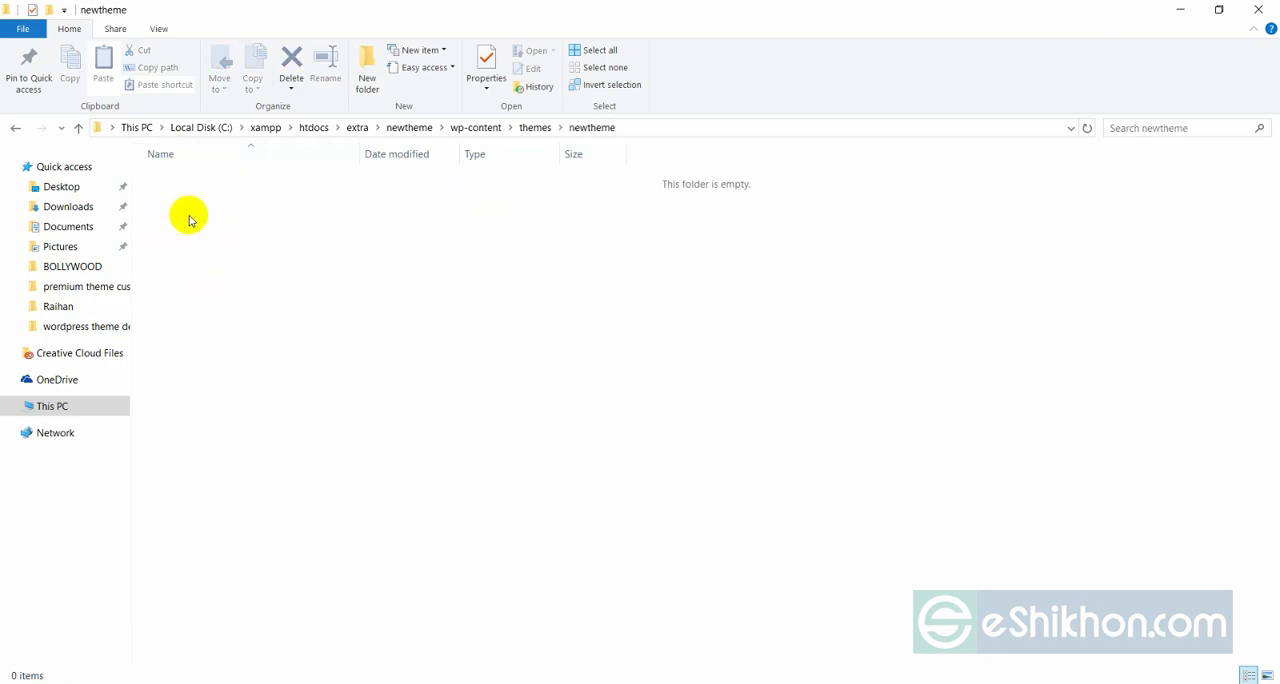
left_click(17, 129)
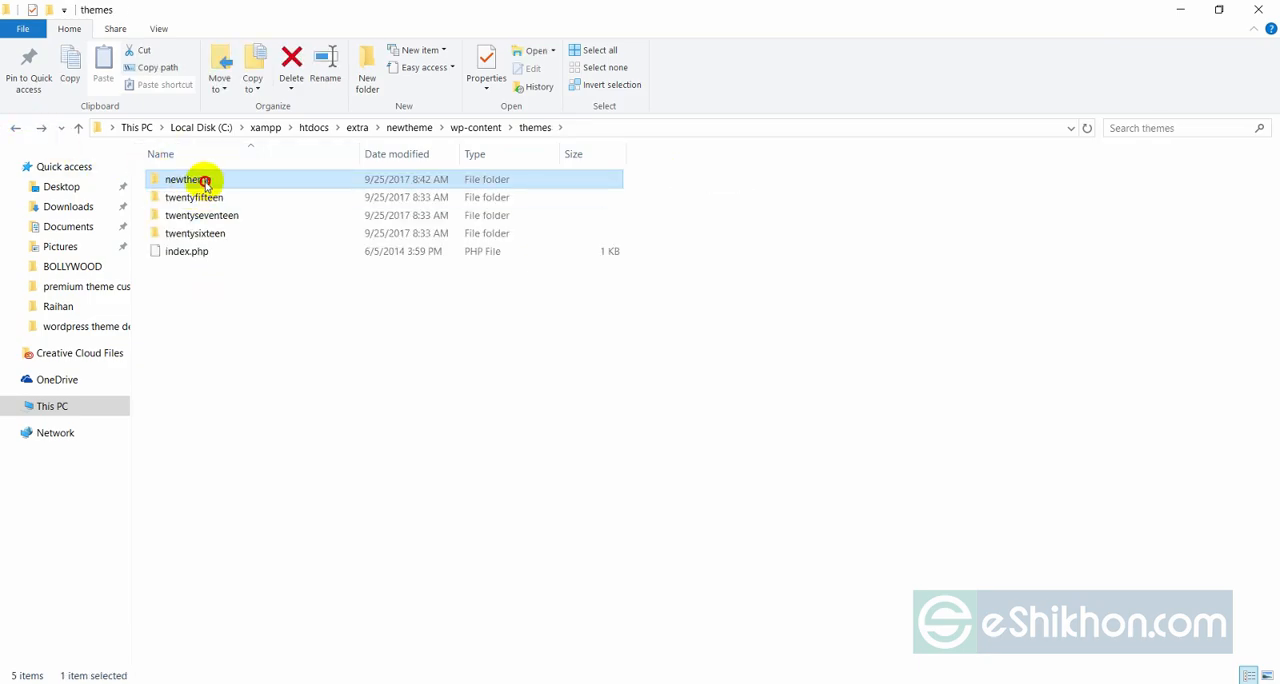
double_click(200, 177)
right_click(226, 277)
mouse_move(328, 499)
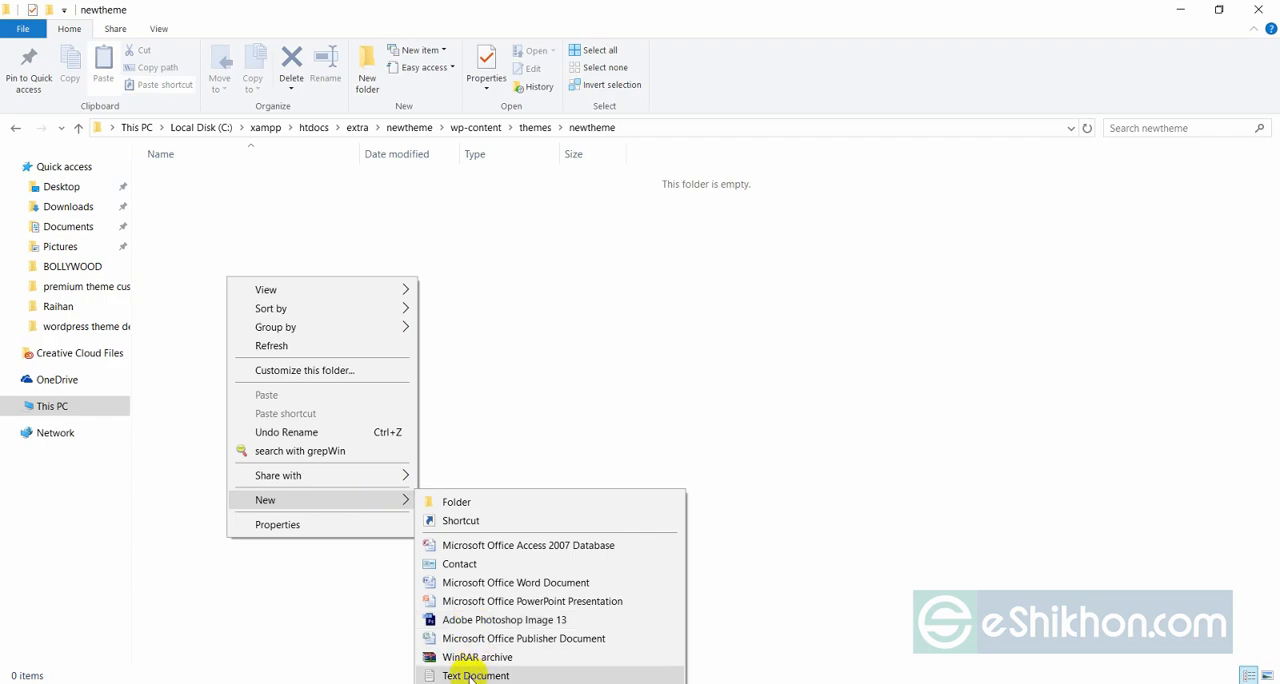
left_click(470, 677)
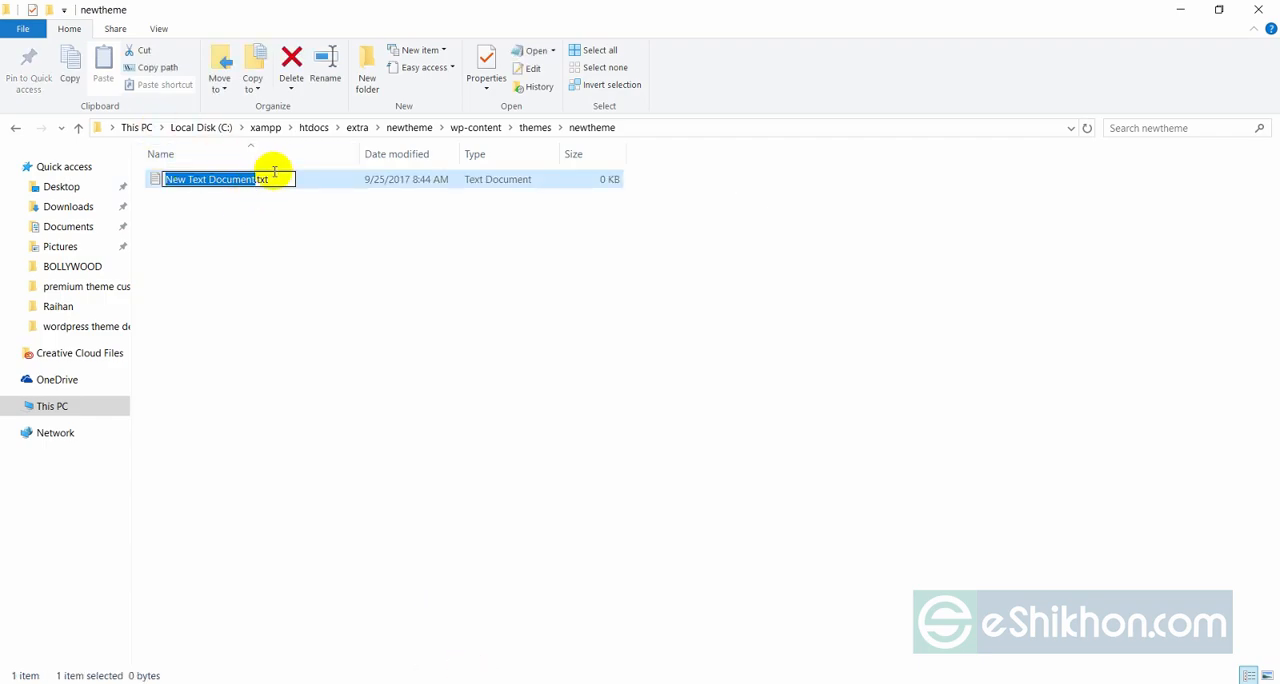
left_click_drag(274, 176, 168, 178)
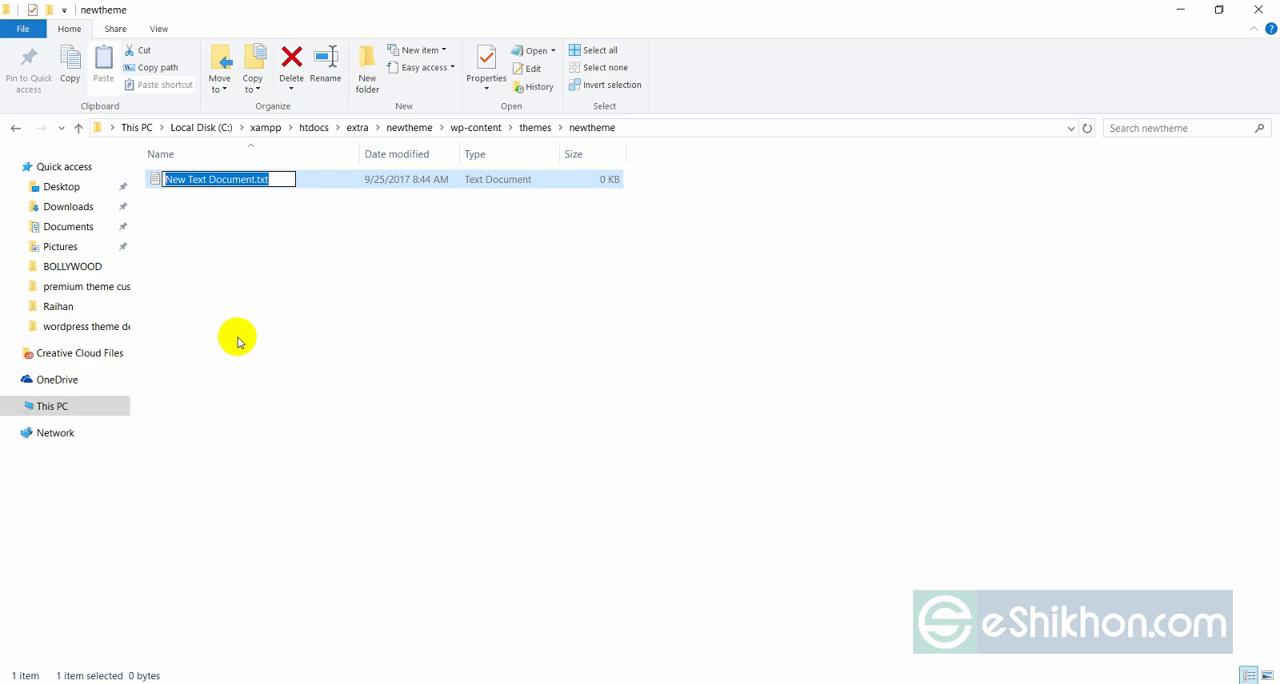
type("style.css")
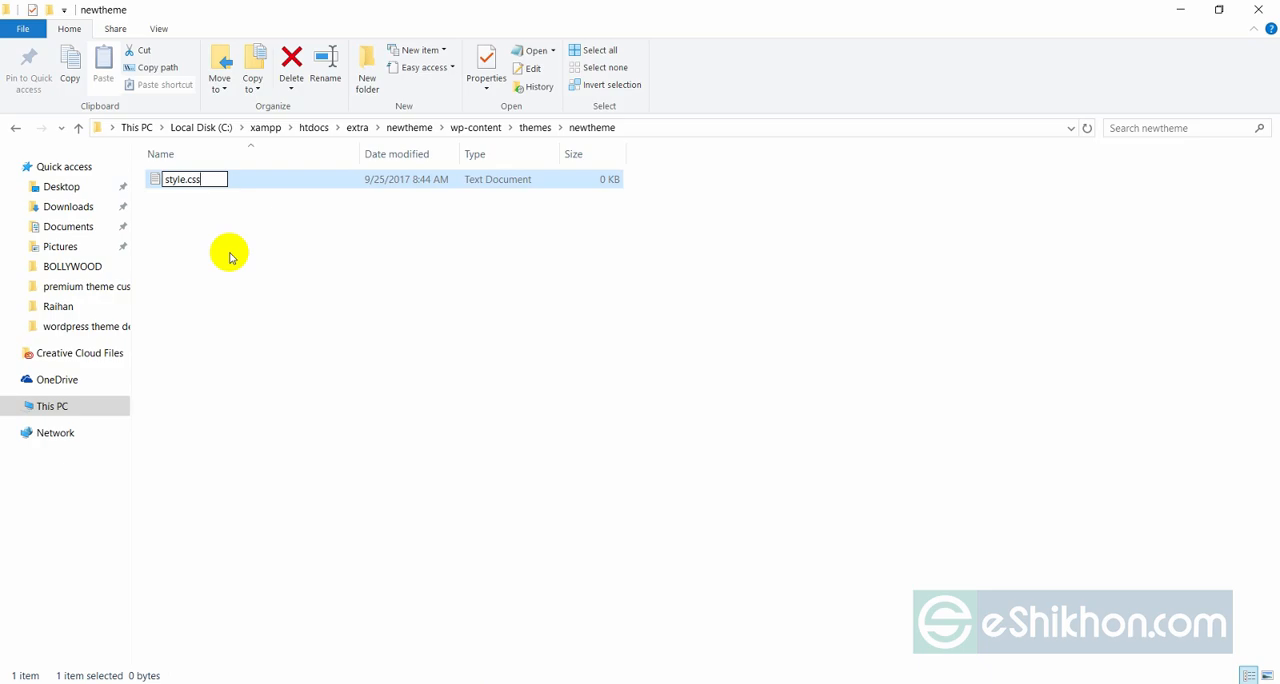
left_click(368, 259)
left_click(711, 358)
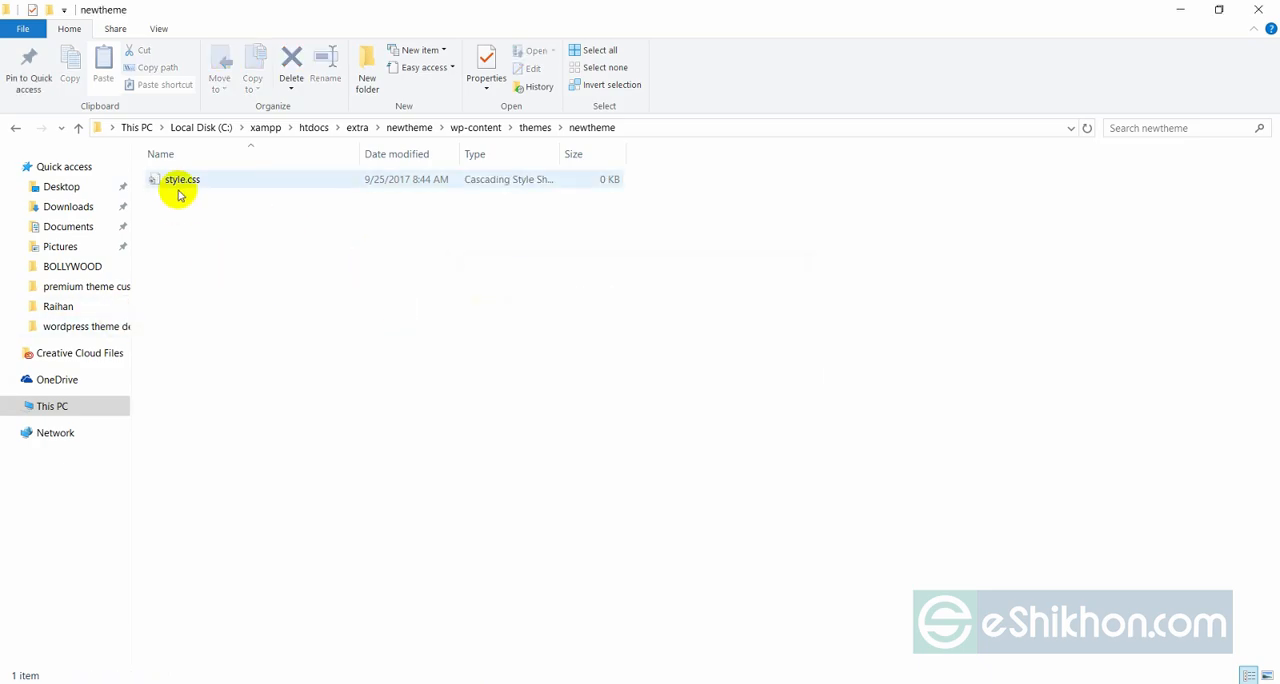
Switch to Firefox, reload the dashboard's Themes page and examine newtheme's description under Broken Themes for its missing file requirements.
left_click(272, 208)
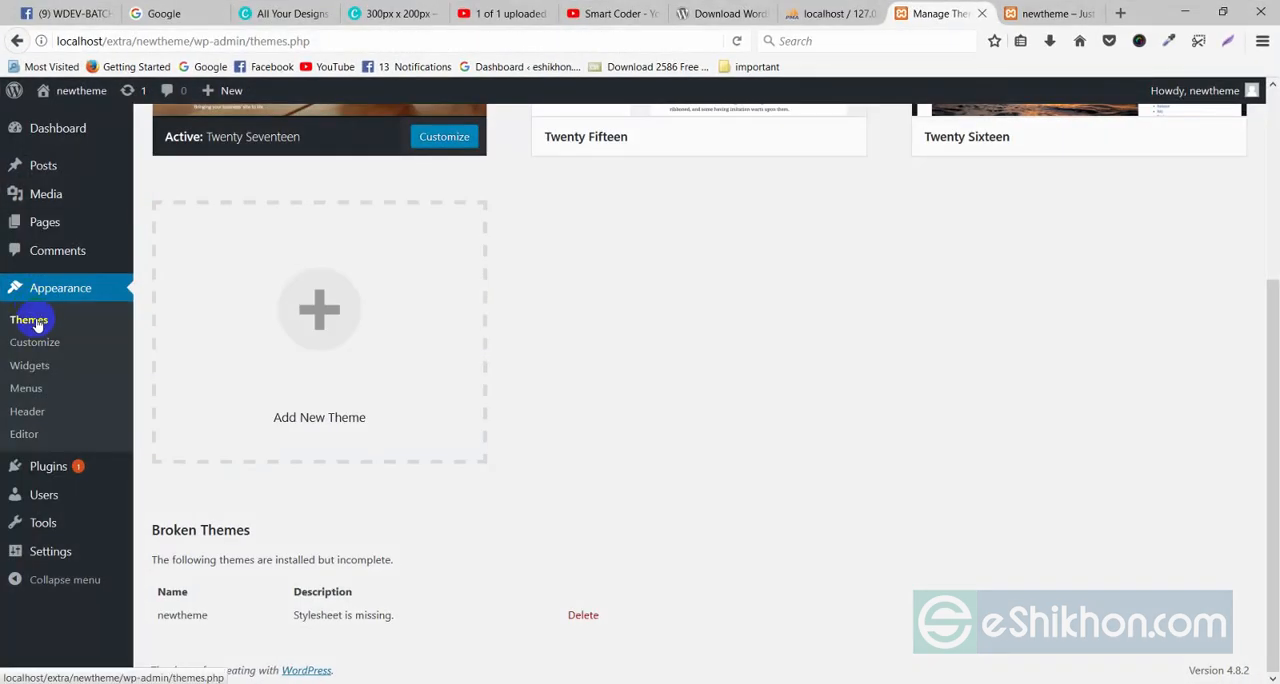
left_click(37, 322)
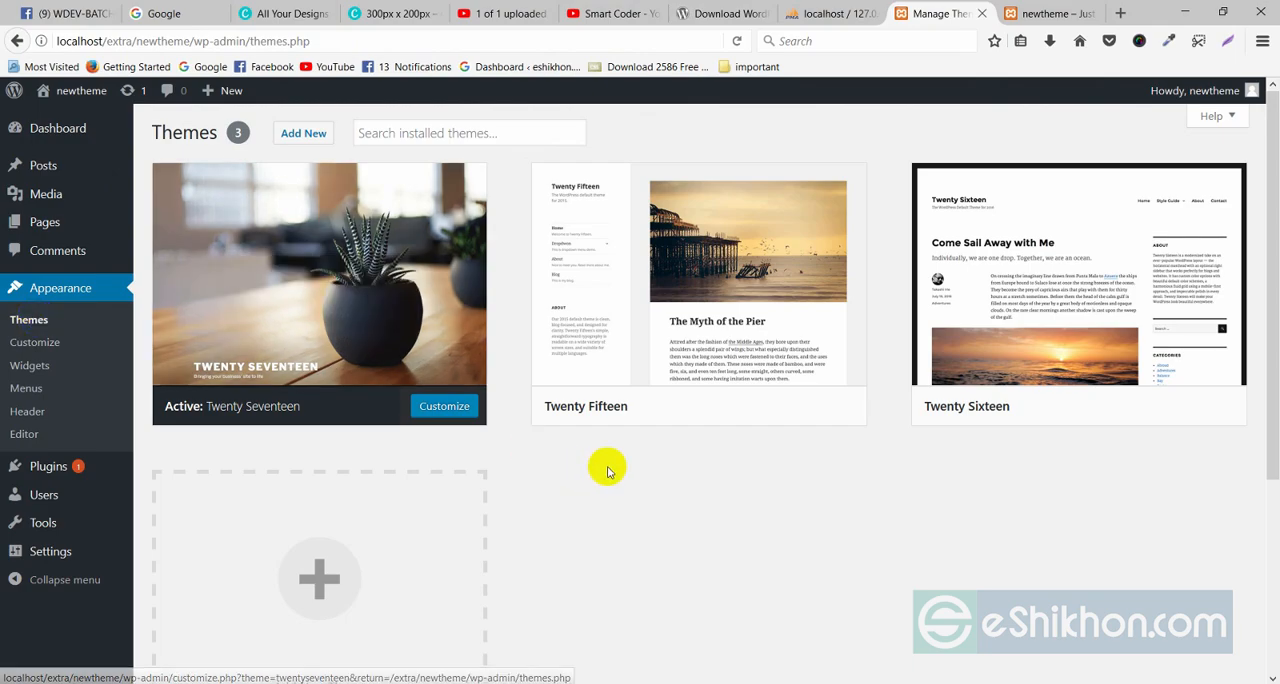
scroll(605, 460, "down", 1)
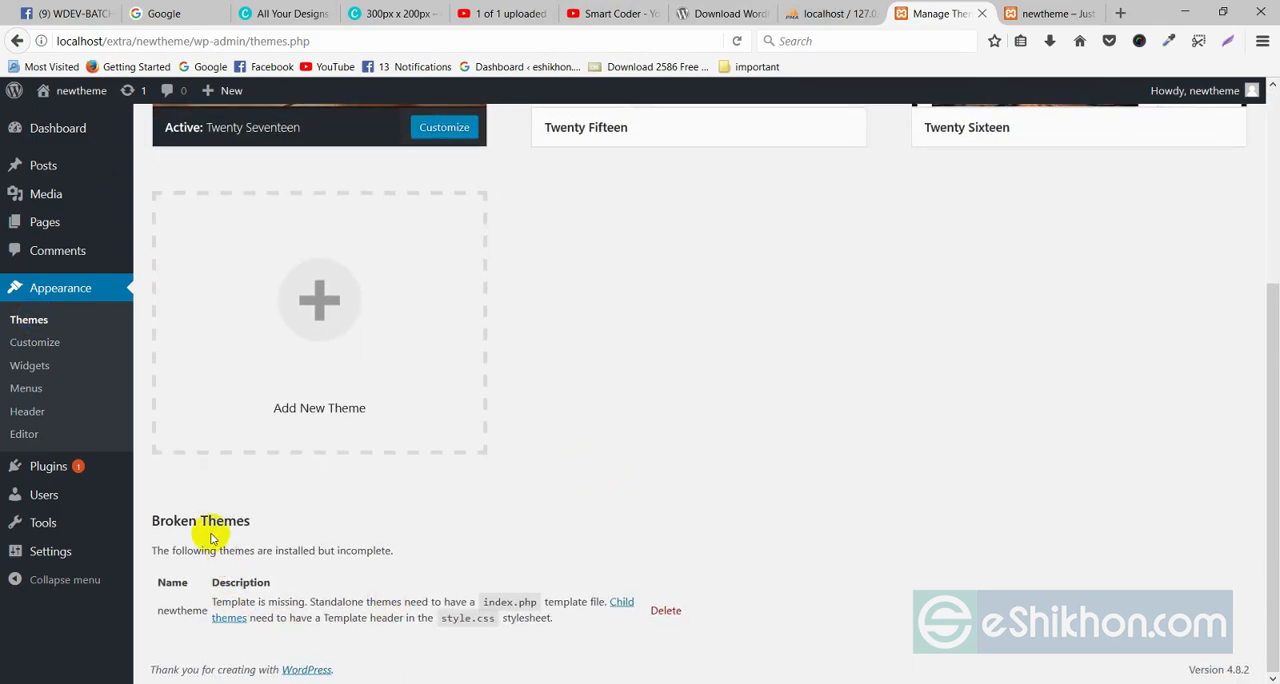
left_click_drag(162, 610, 214, 600)
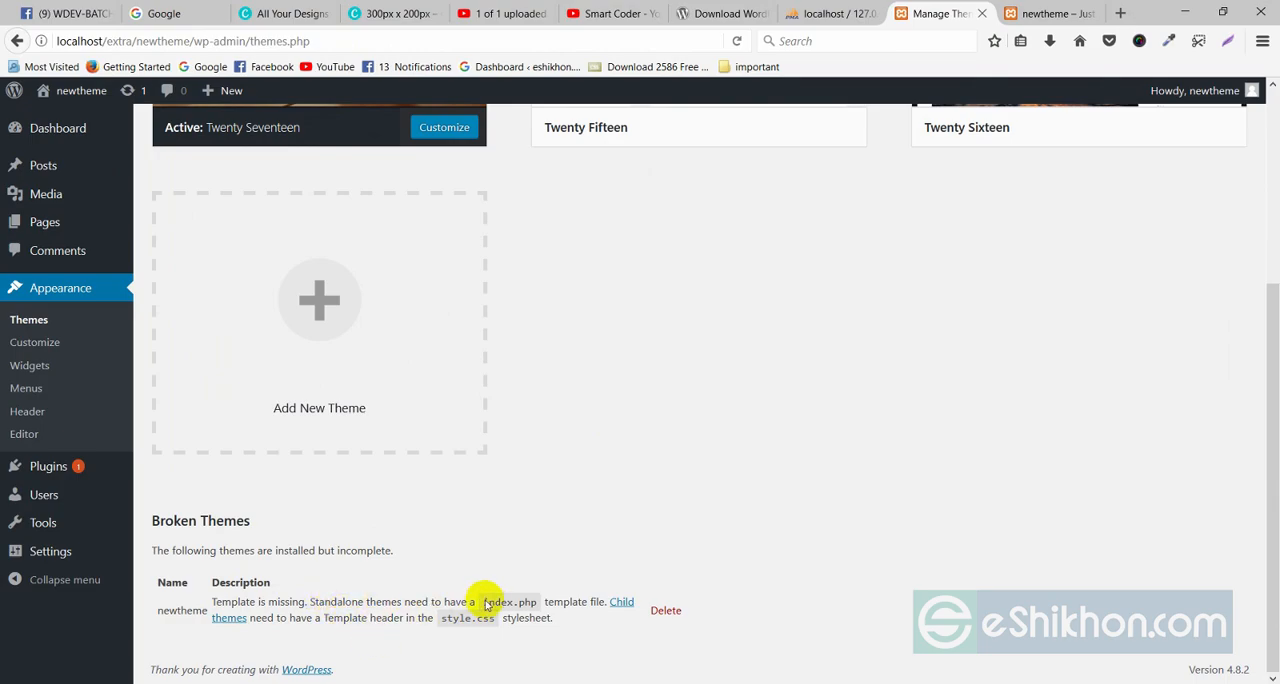
left_click_drag(483, 602, 518, 602)
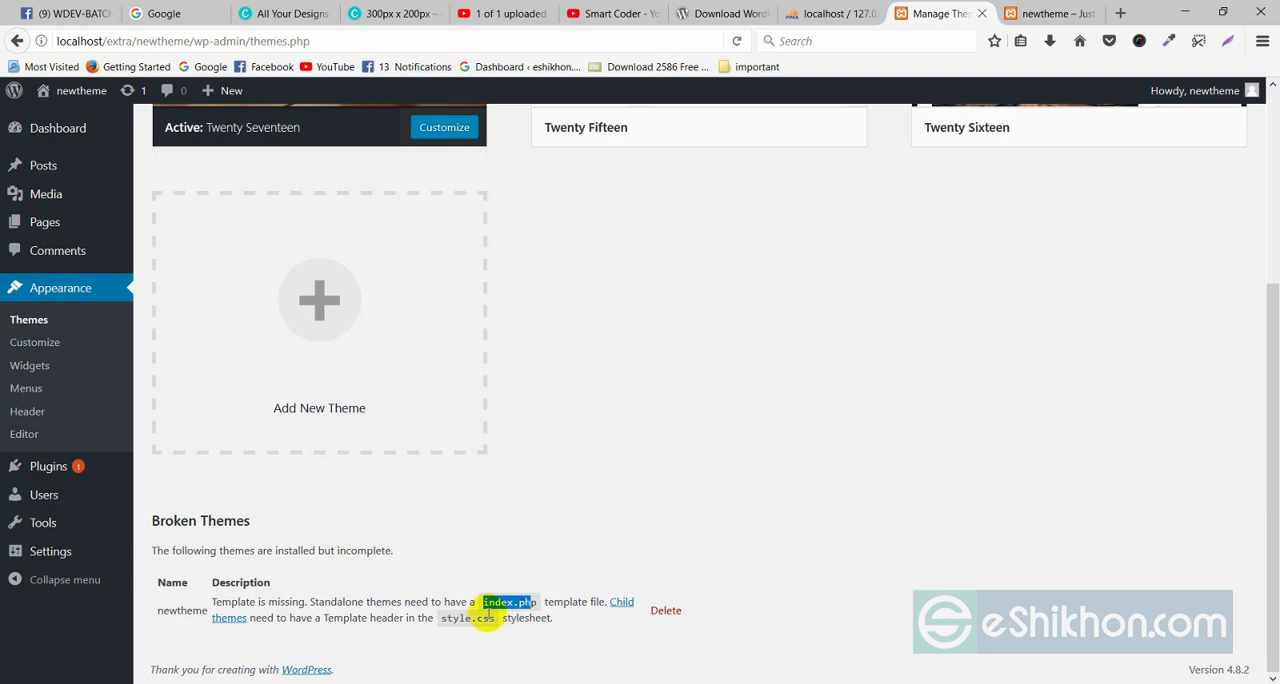
left_click_drag(441, 618, 487, 620)
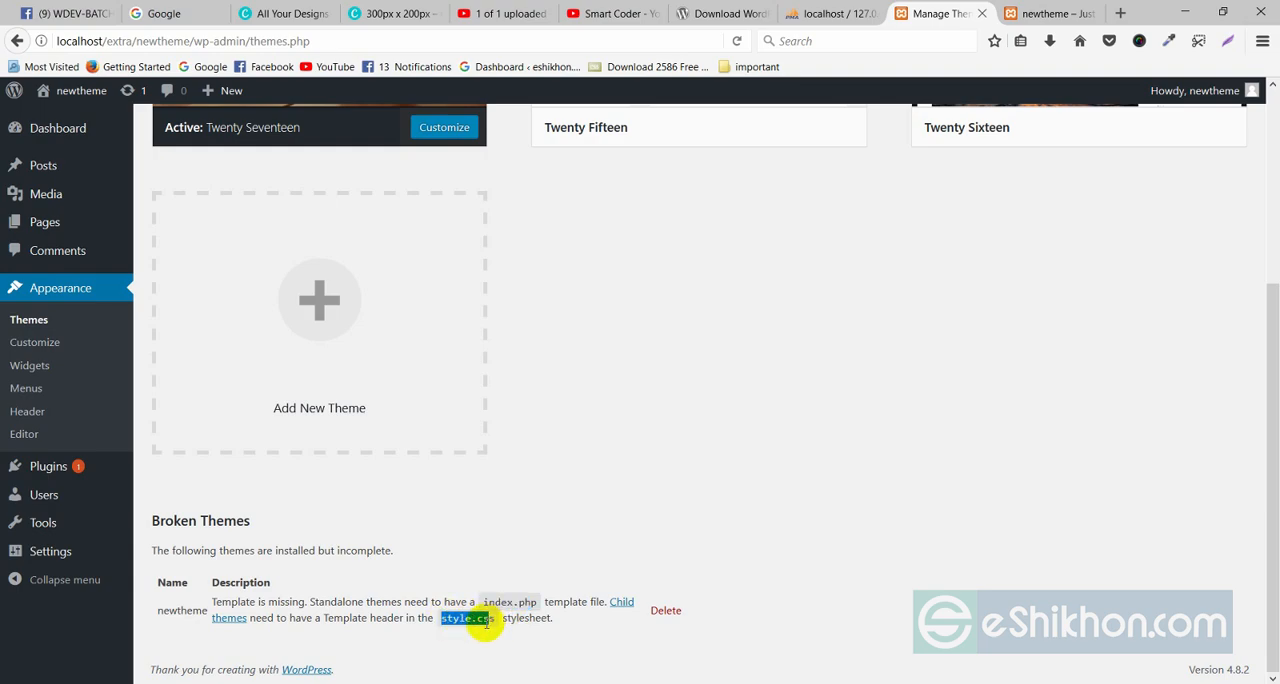
left_click(472, 625)
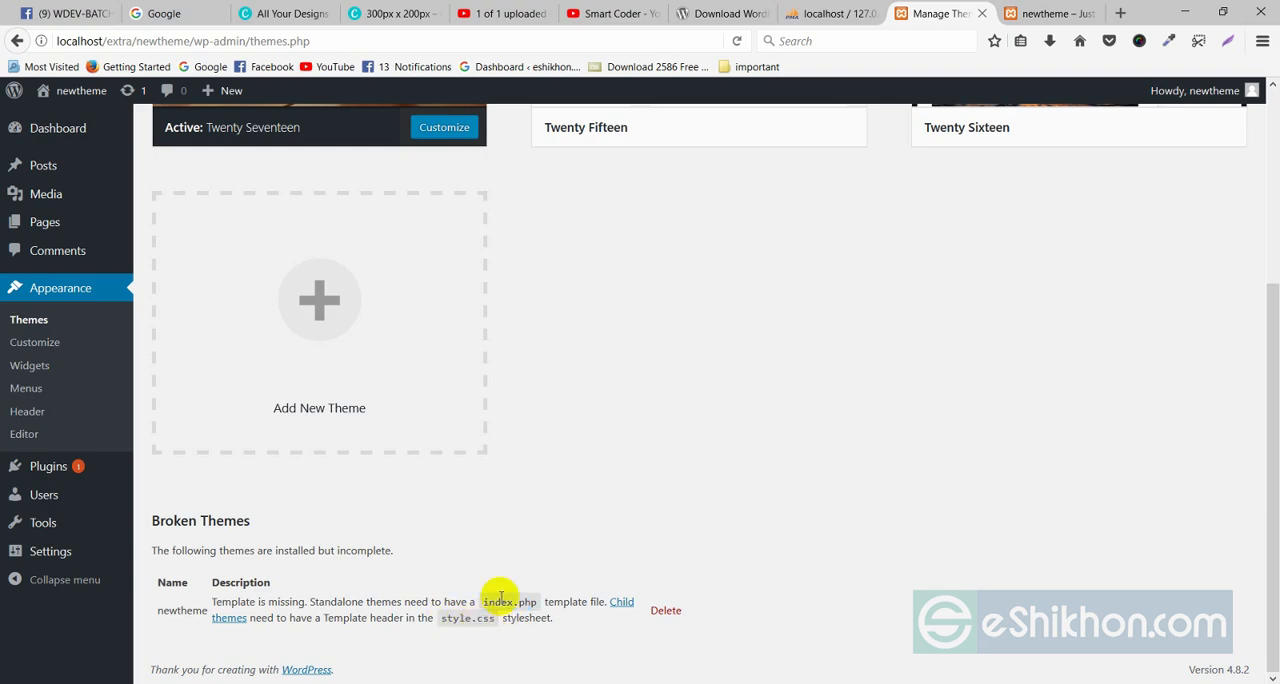
left_click_drag(486, 603, 527, 606)
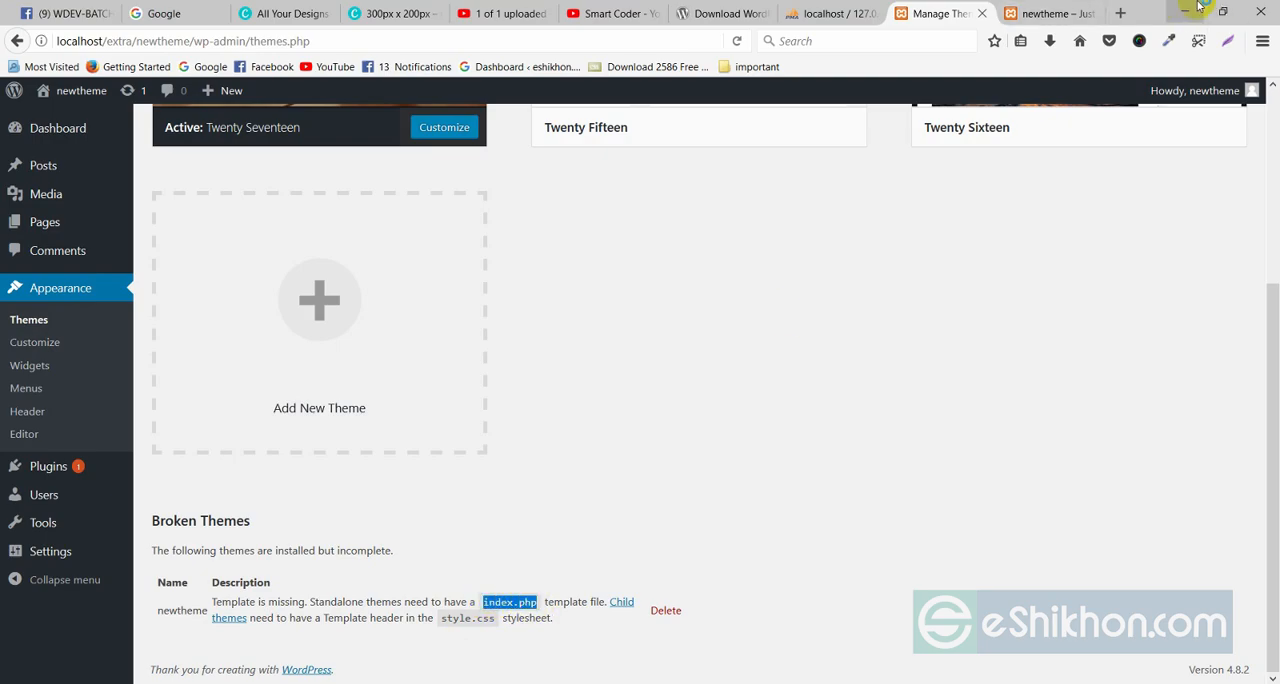
left_click(243, 603)
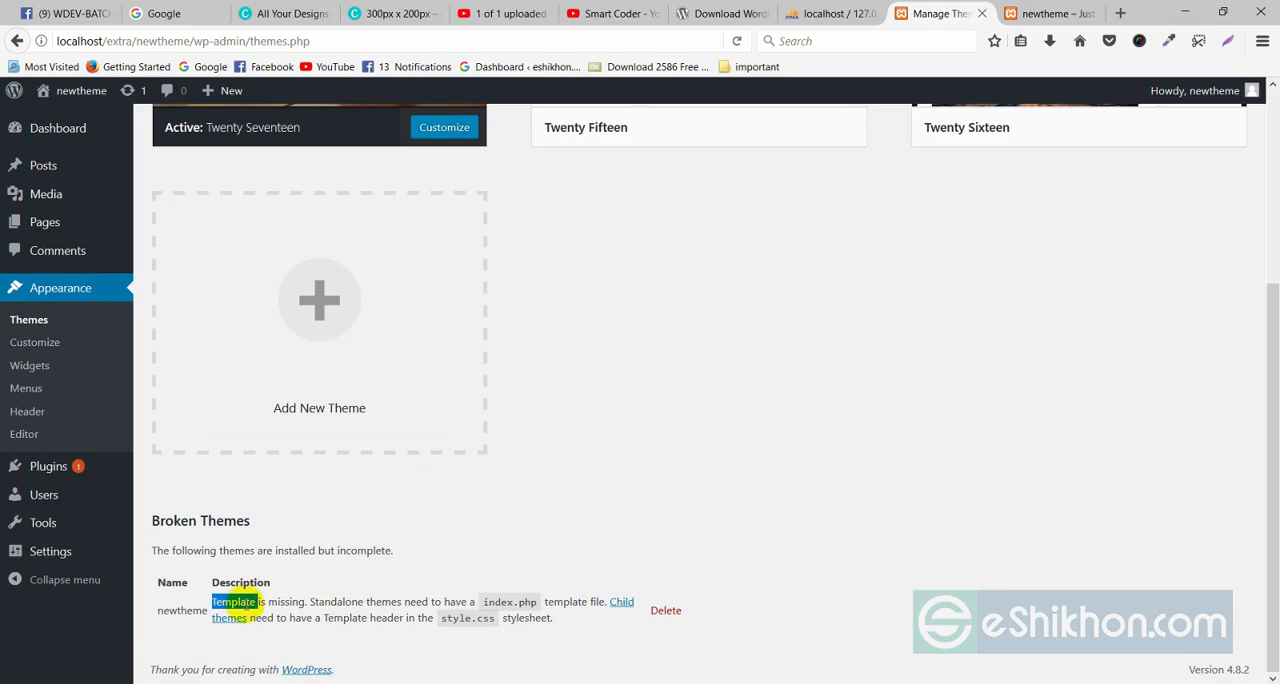
Switch to File Explorer and create an empty index.php file beside style.css in the newtheme folder.
left_click(1184, 12)
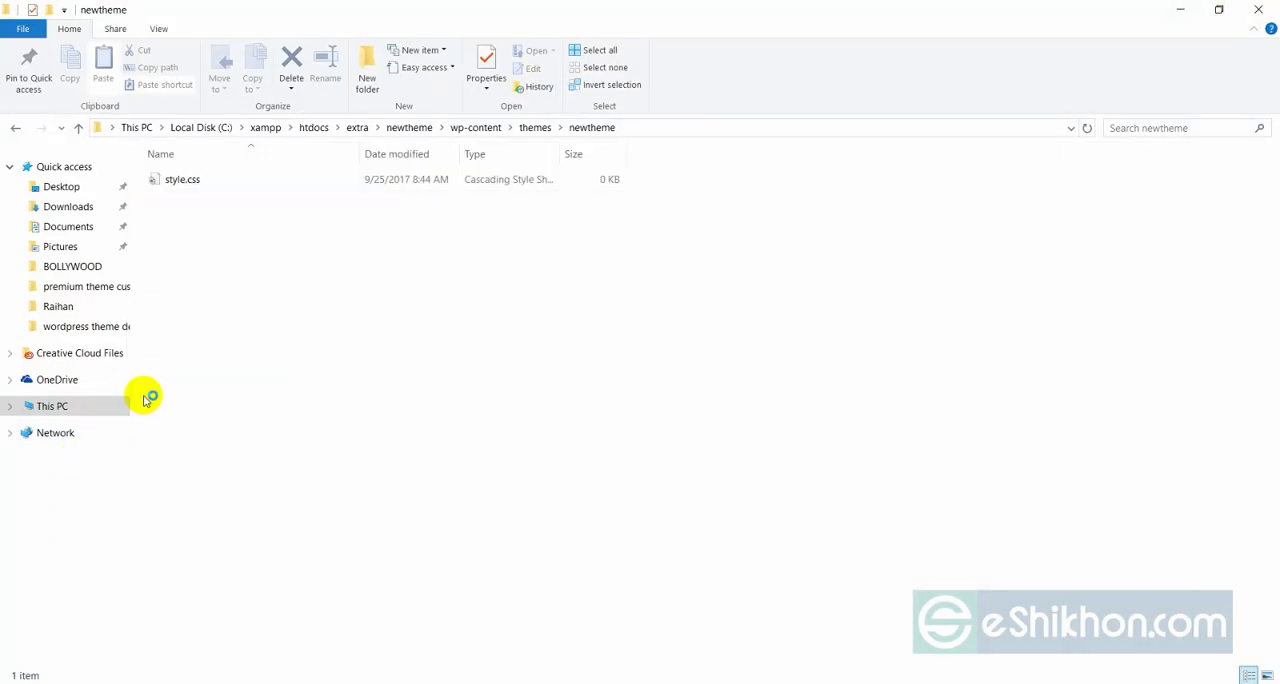
right_click(239, 239)
mouse_move(405, 460)
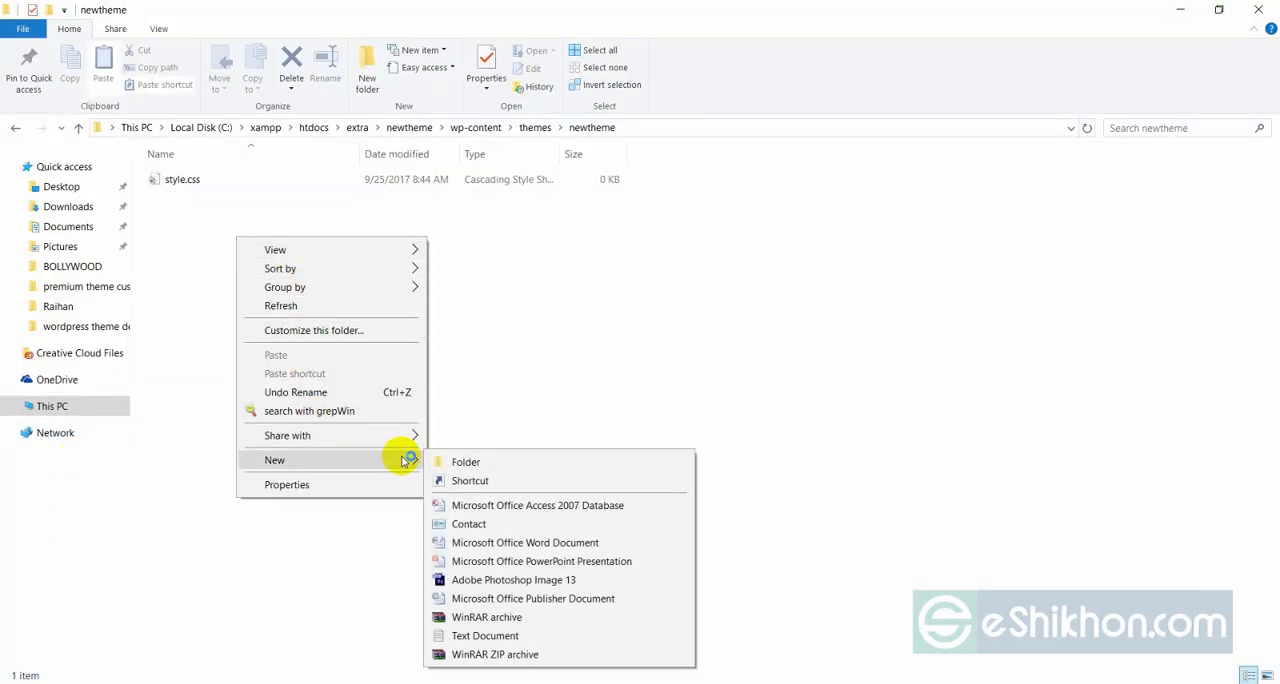
left_click(485, 635)
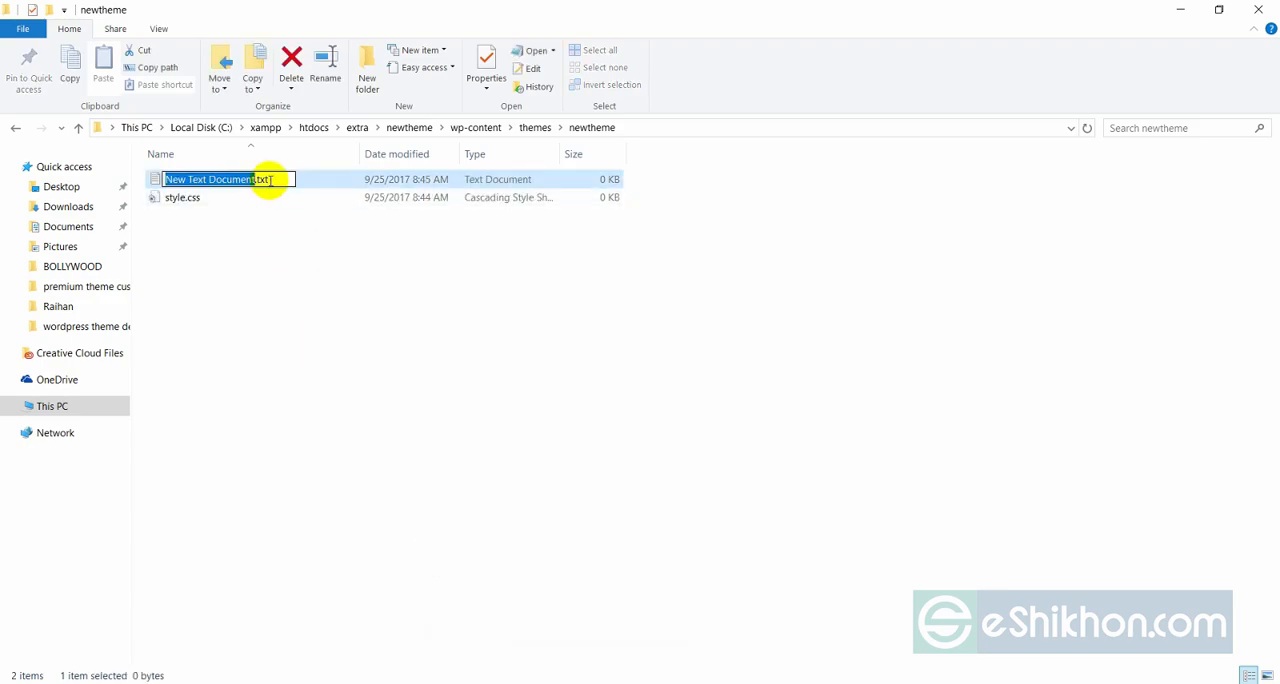
left_click_drag(270, 180, 137, 177)
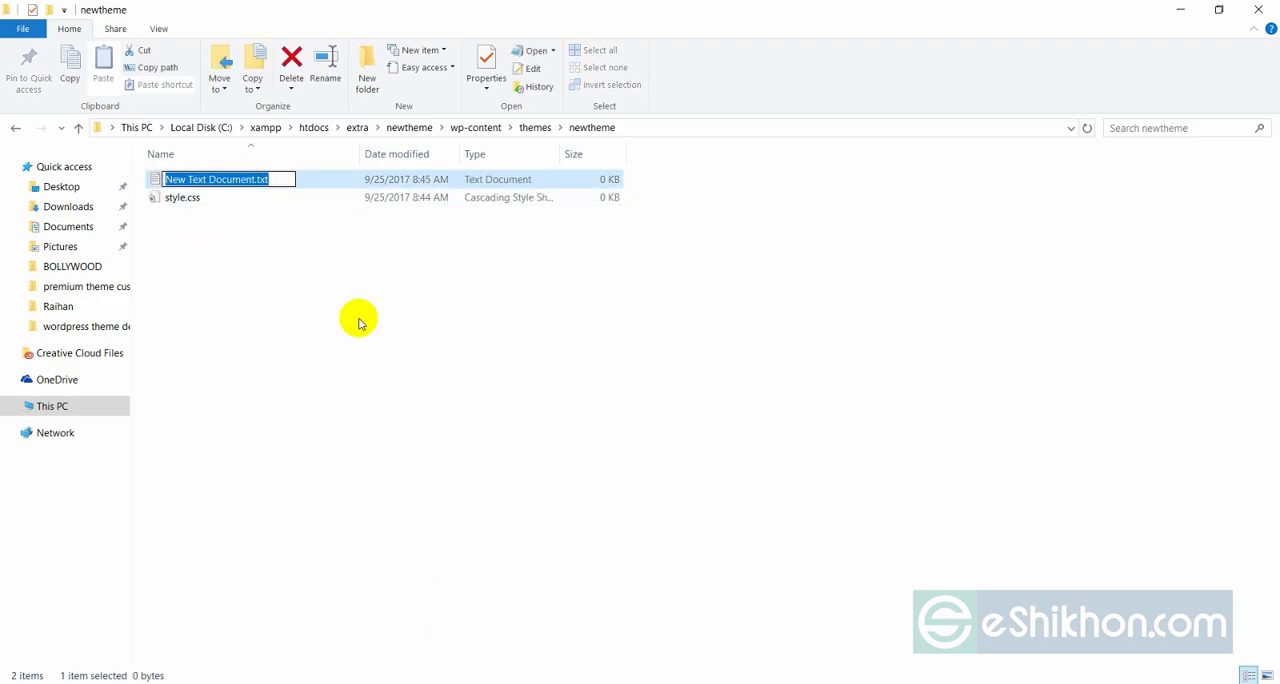
type("in")
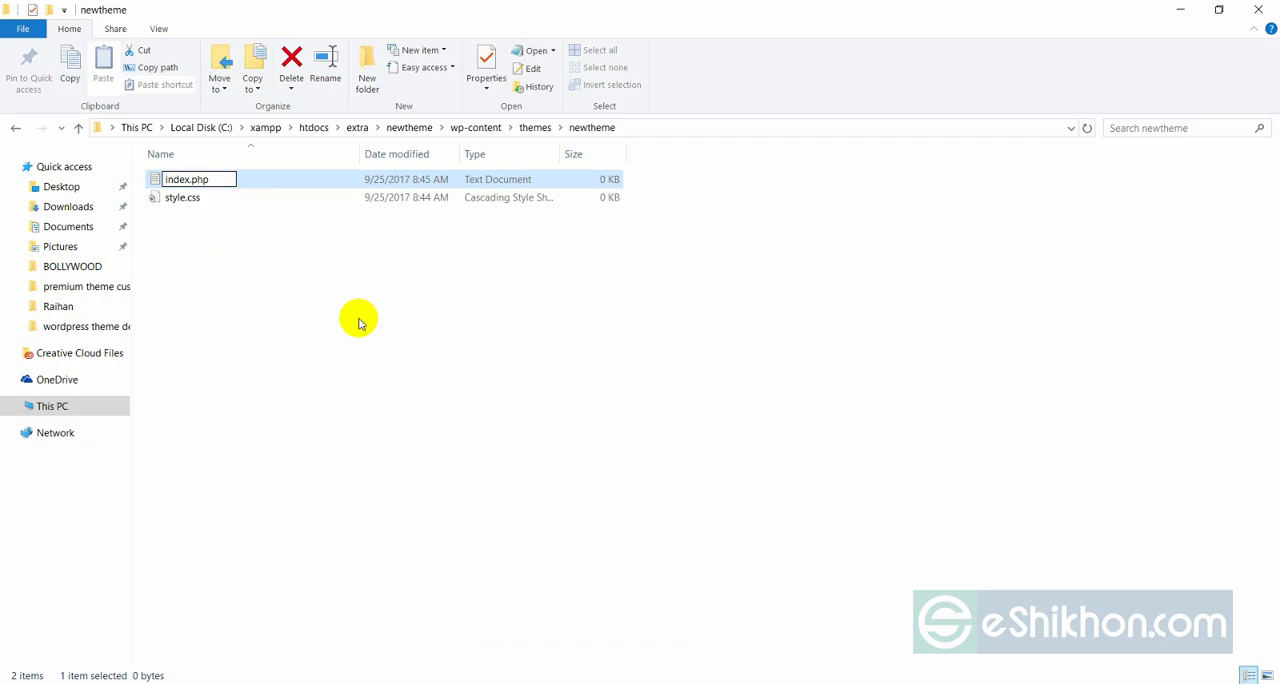
type("dex.php")
key("Return")
left_click(709, 357)
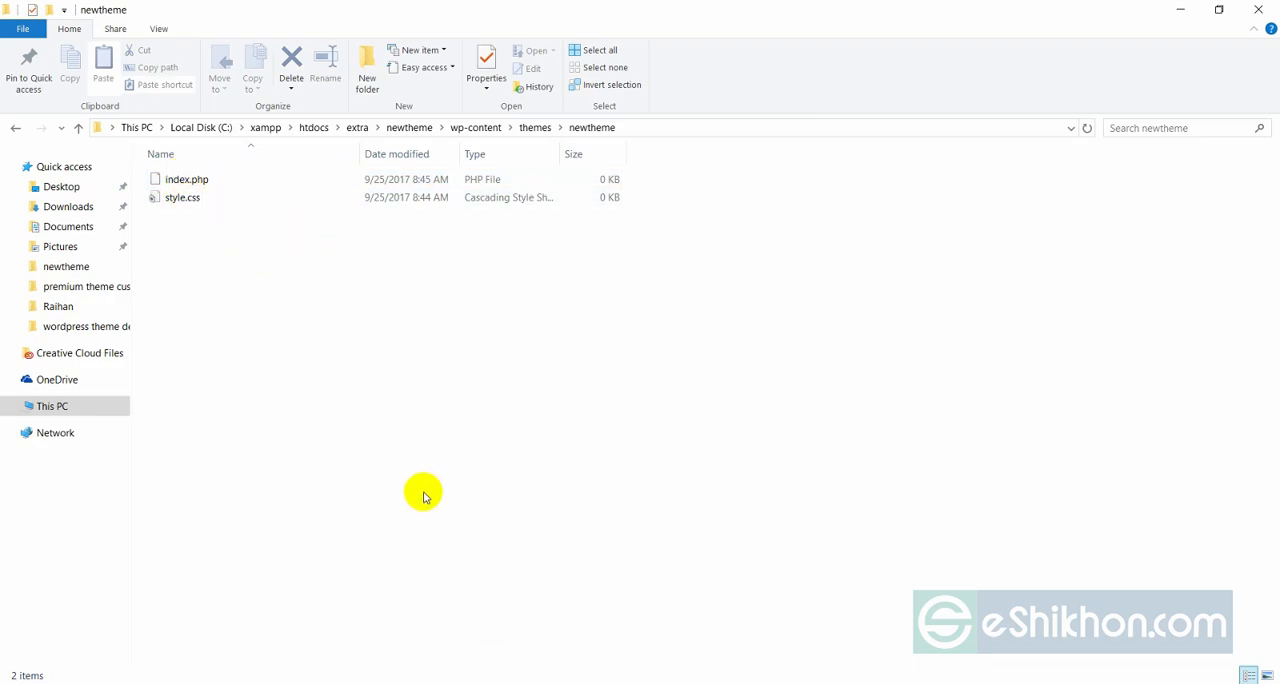
Switch to Firefox, reload the Themes page and check whether newtheme is listed among the installed themes or still broken.
key("alt+Tab")
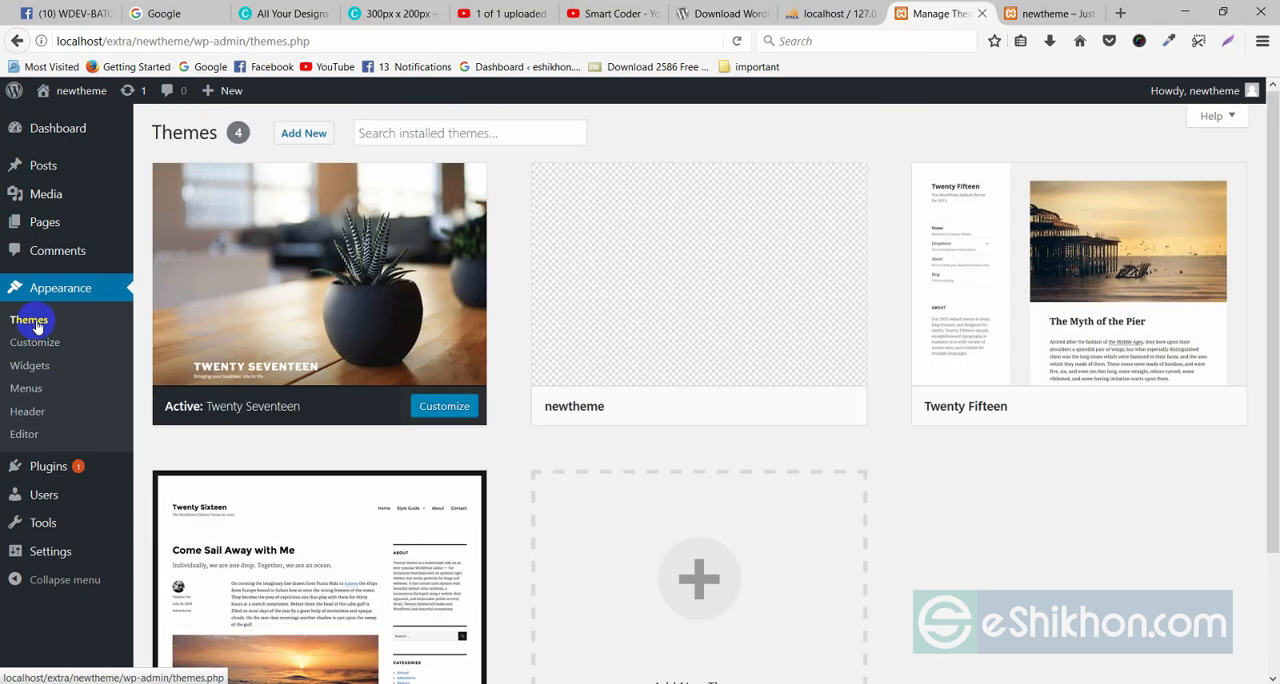
scroll(366, 451, "down", 3)
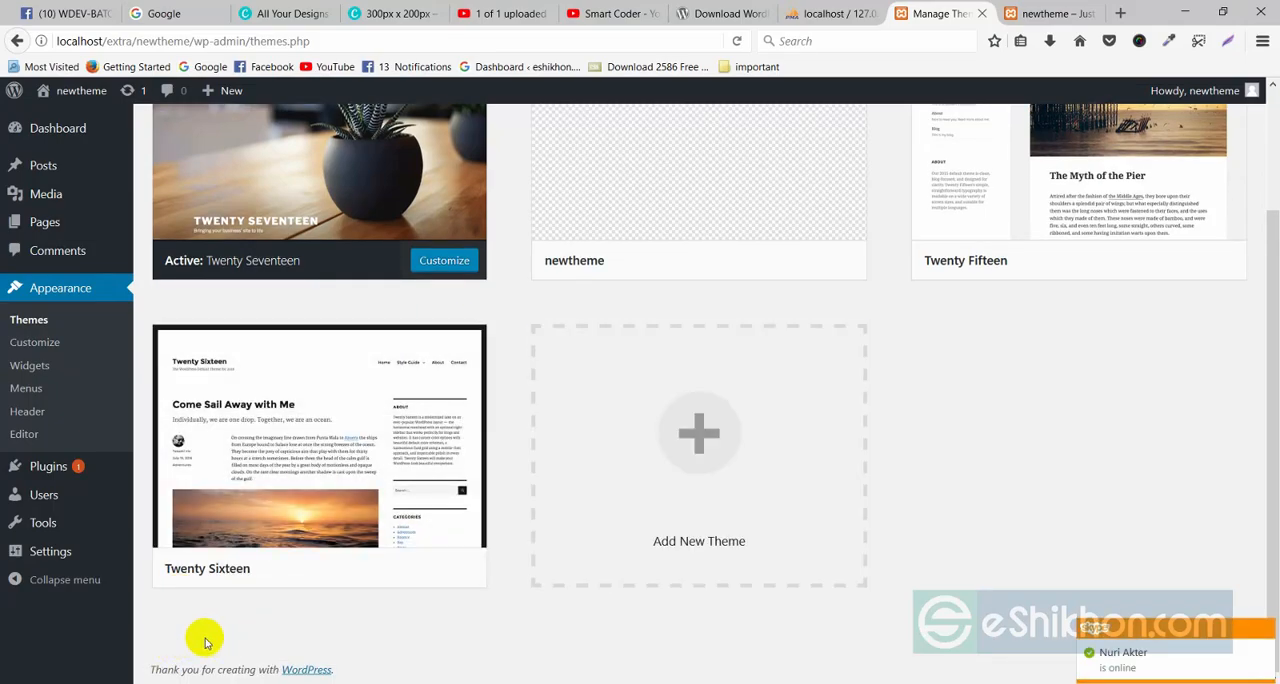
mouse_move(413, 580)
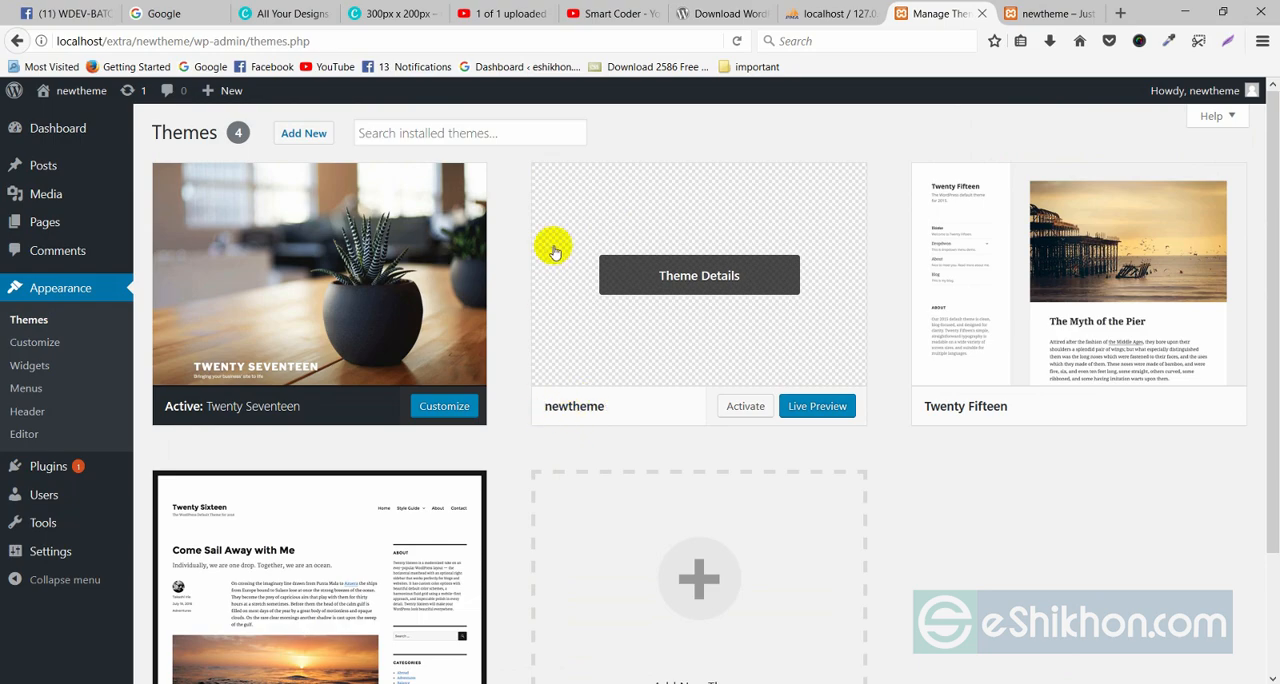
Review the newtheme folder's files in File Explorer, and compare newtheme's preview with the other themes on Firefox's Themes page.
left_click(1188, 12)
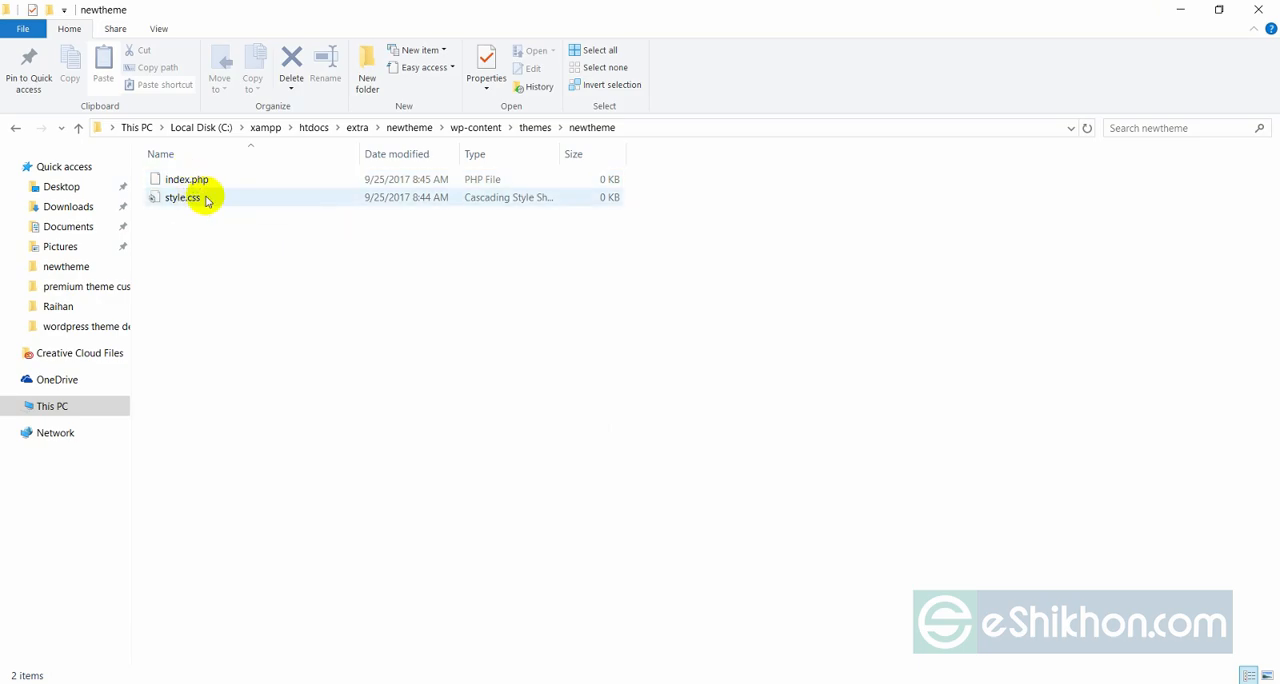
left_click(560, 683)
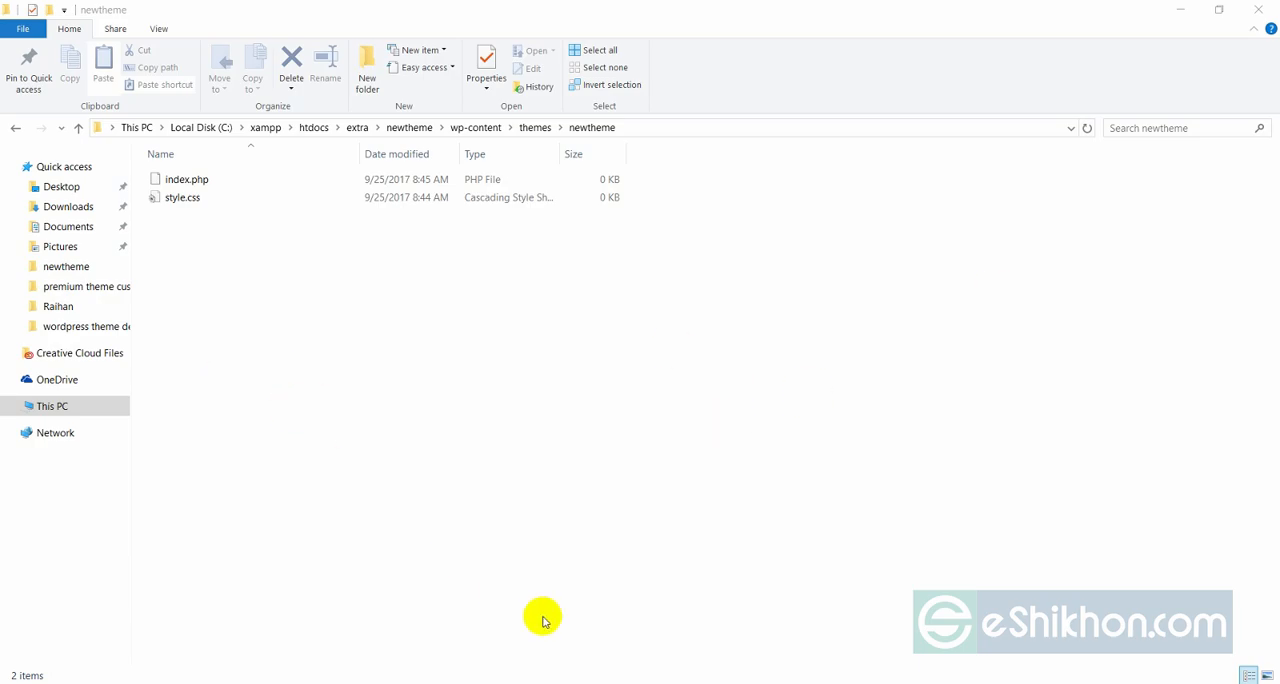
left_click(568, 683)
left_click(463, 409)
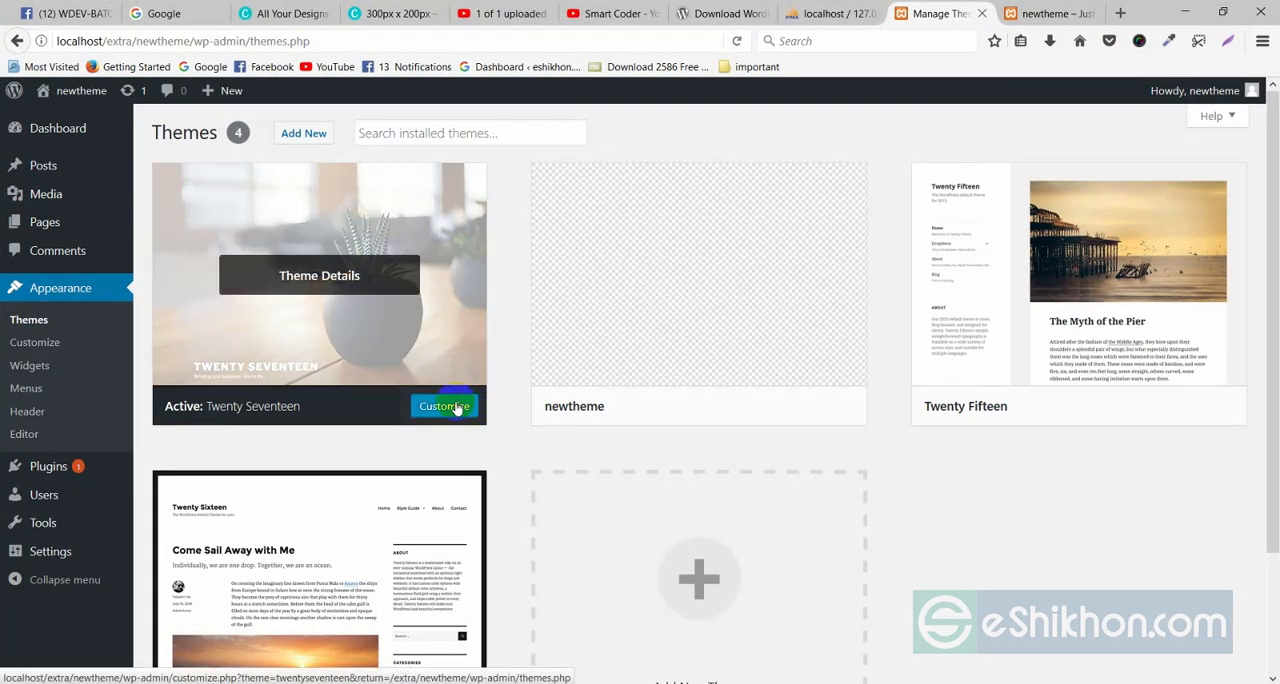
scroll(330, 500, "down", 3)
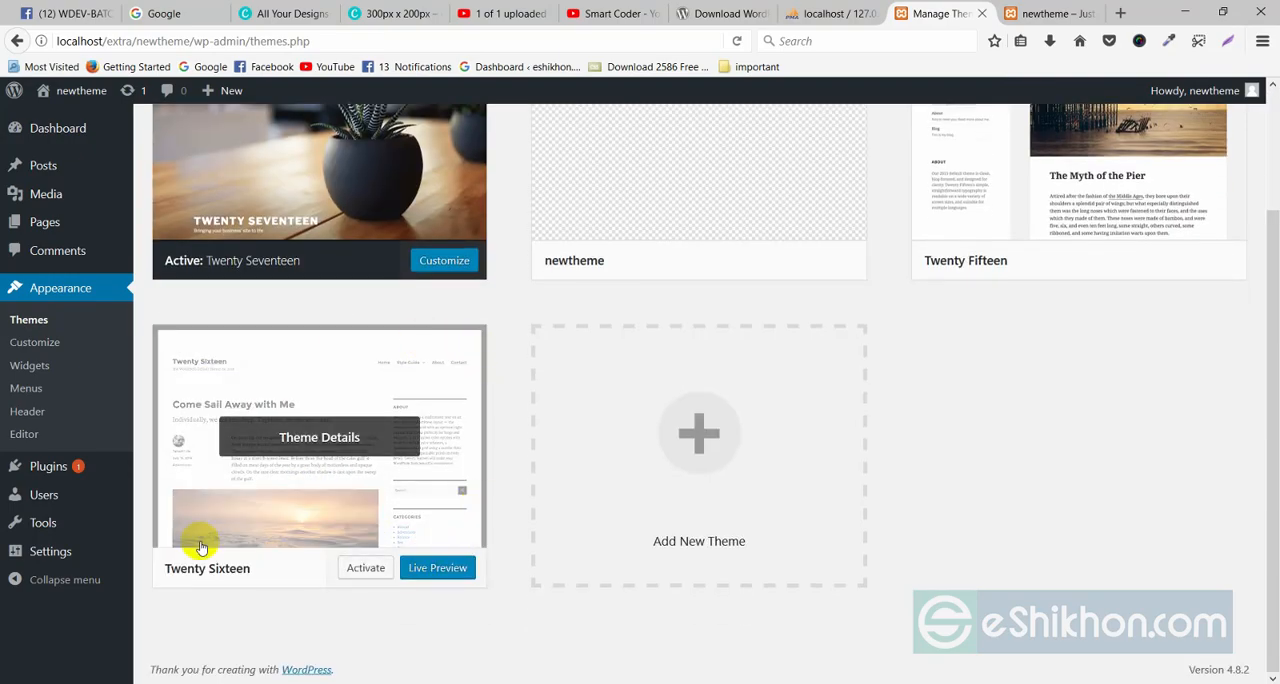
scroll(1220, 294, "up", 3)
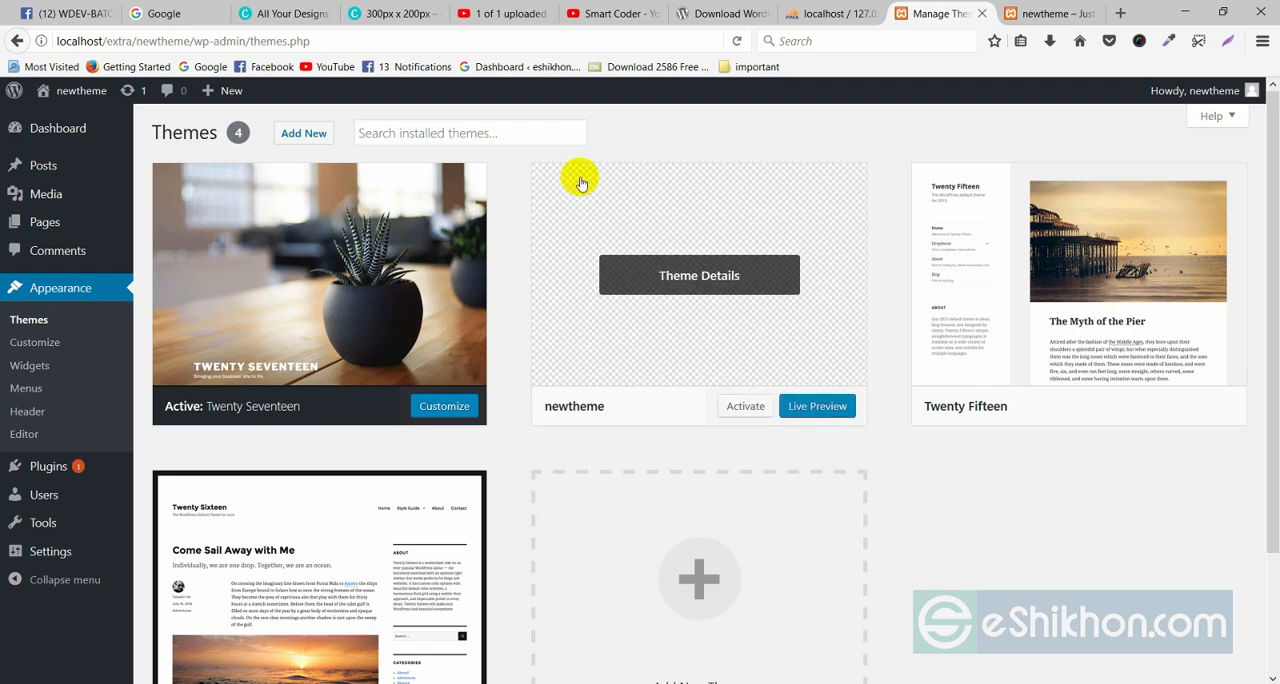
In File Explorer, open the twentyfifteen theme folder and locate its screenshot.png preview image.
left_click(1184, 12)
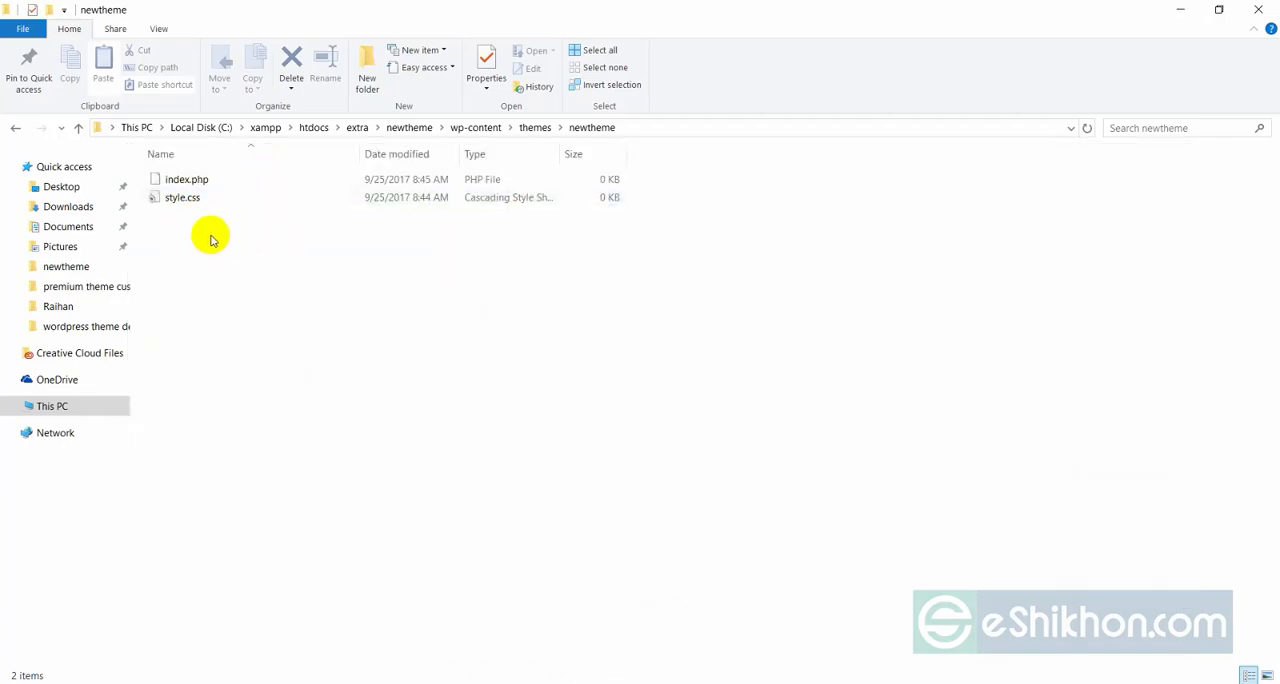
left_click(15, 128)
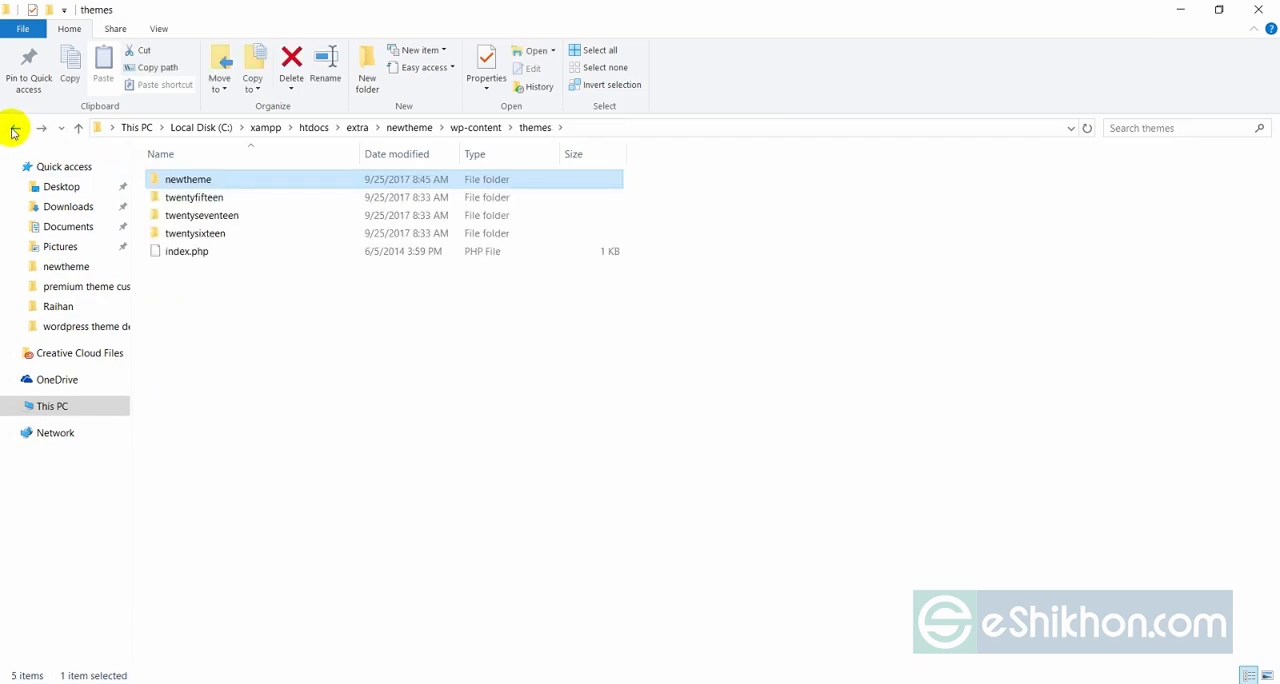
double_click(197, 199)
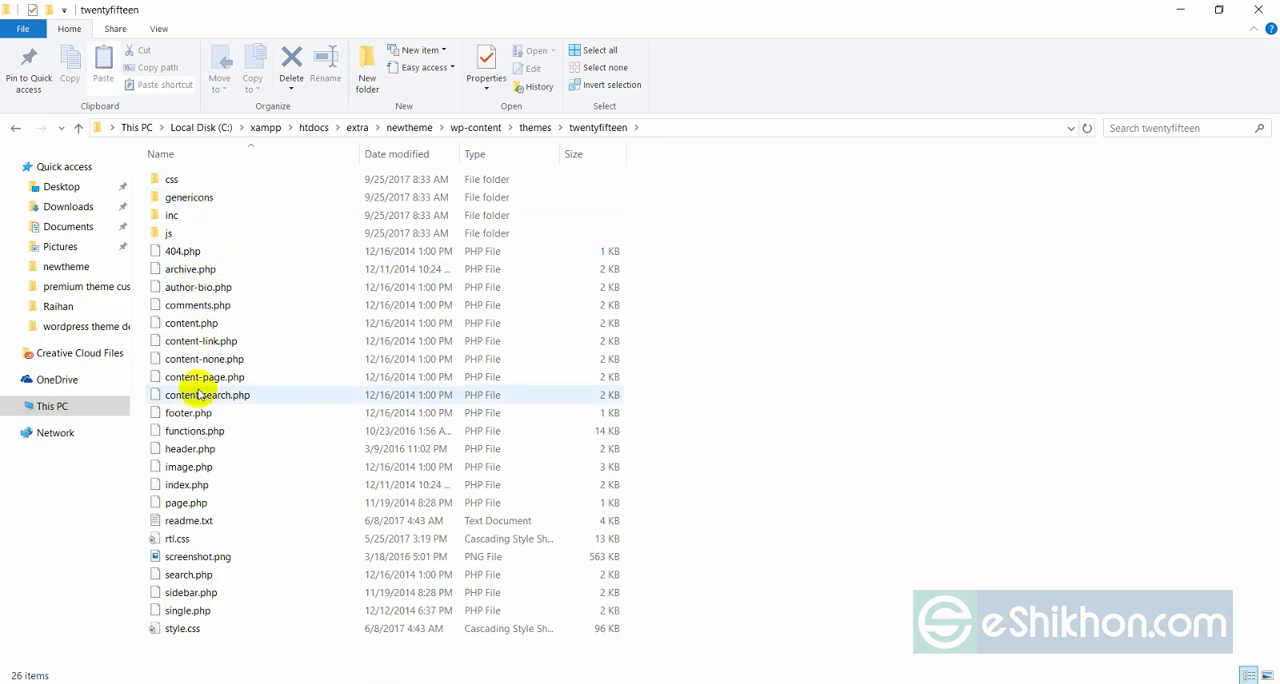
left_click(188, 562)
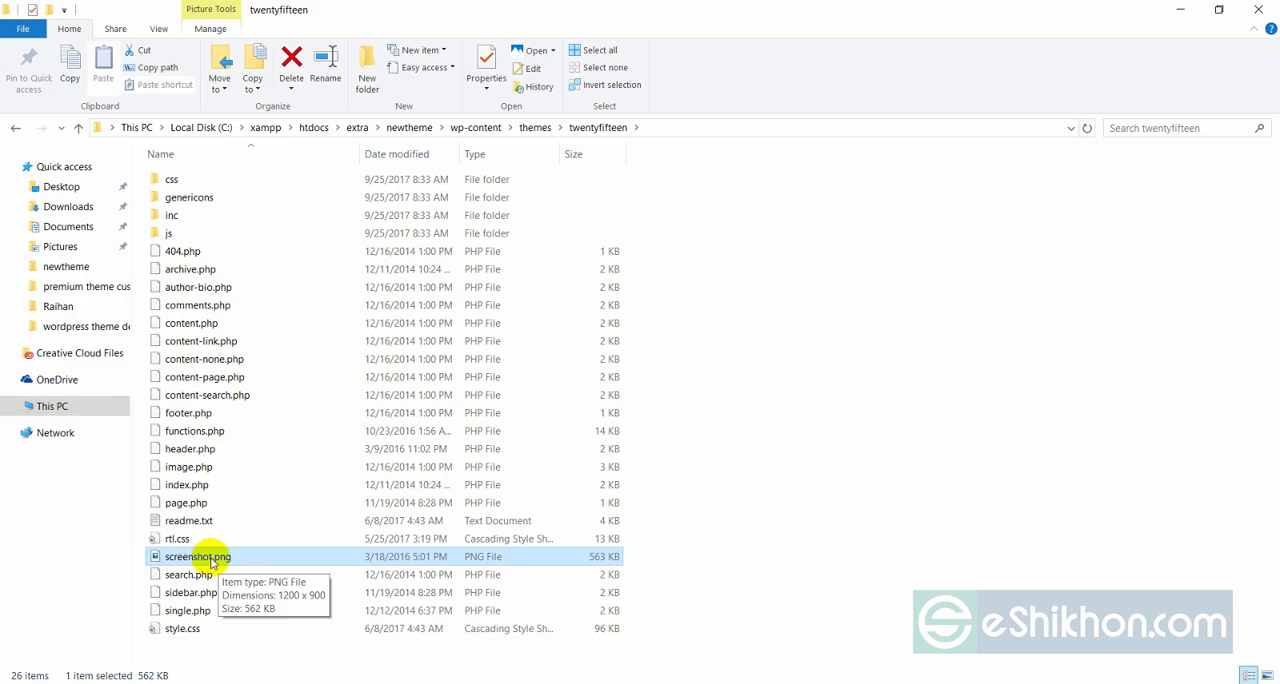
Return to the newtheme folder and open Paint through a Windows search.
left_click(13, 127)
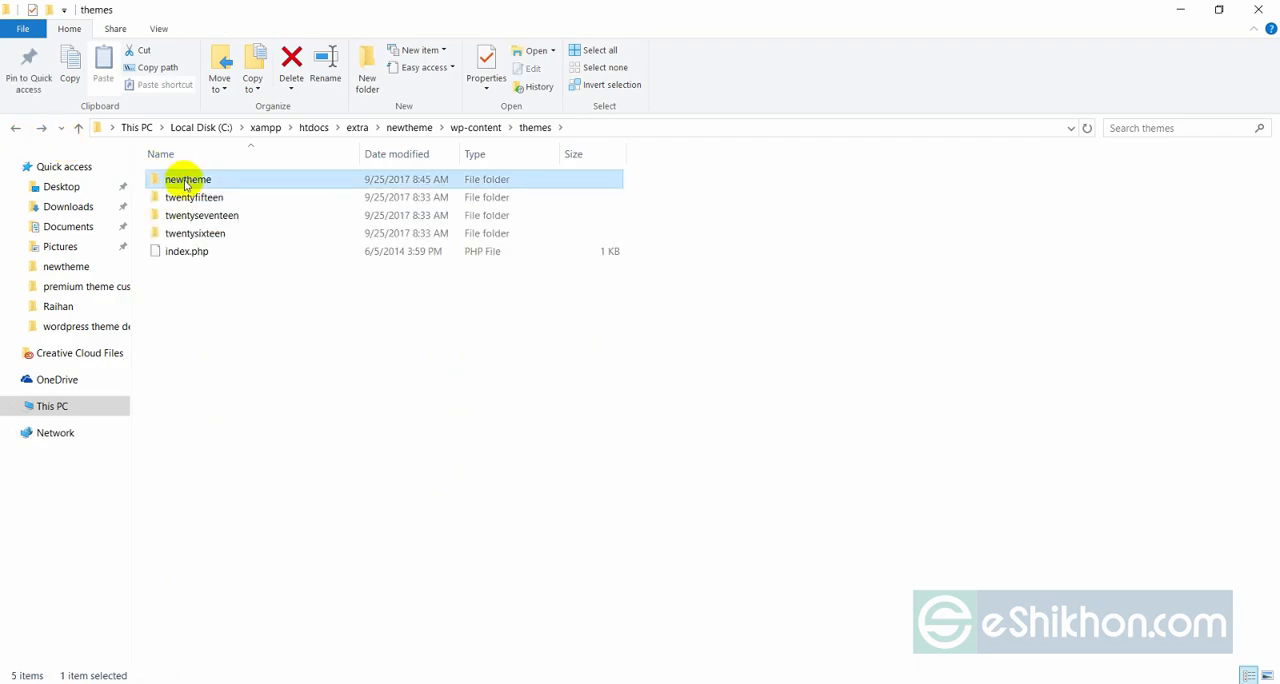
double_click(180, 180)
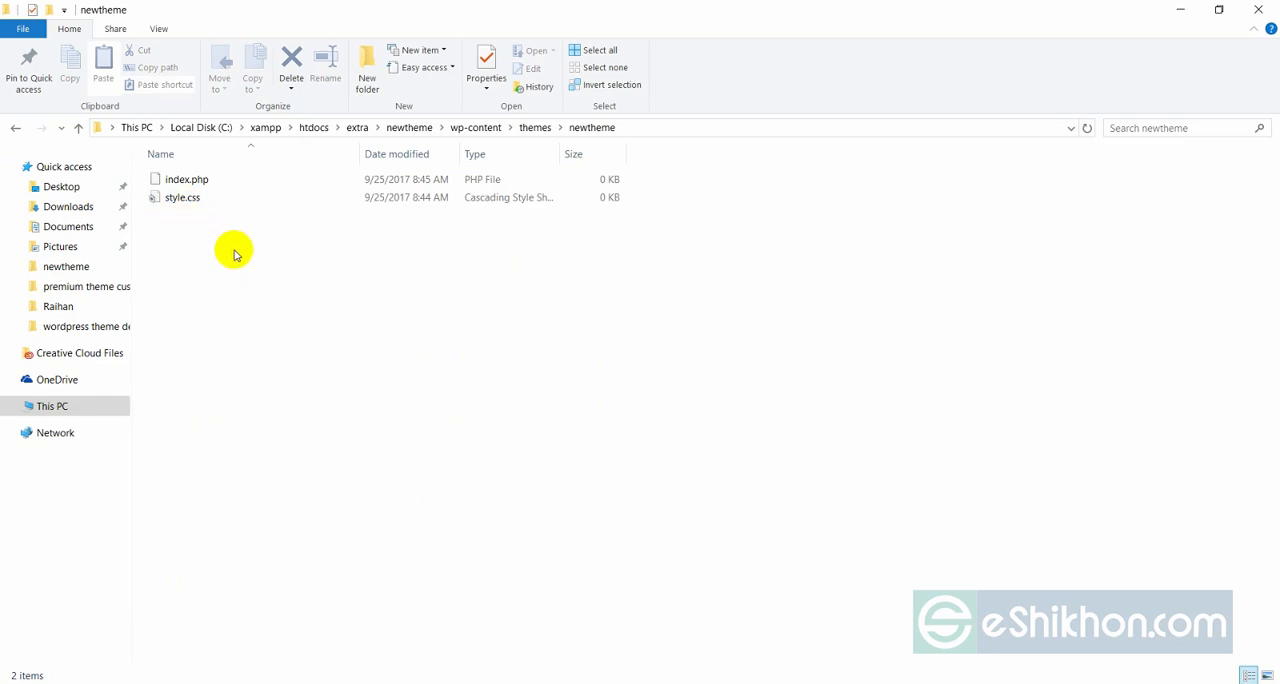
key("super+s")
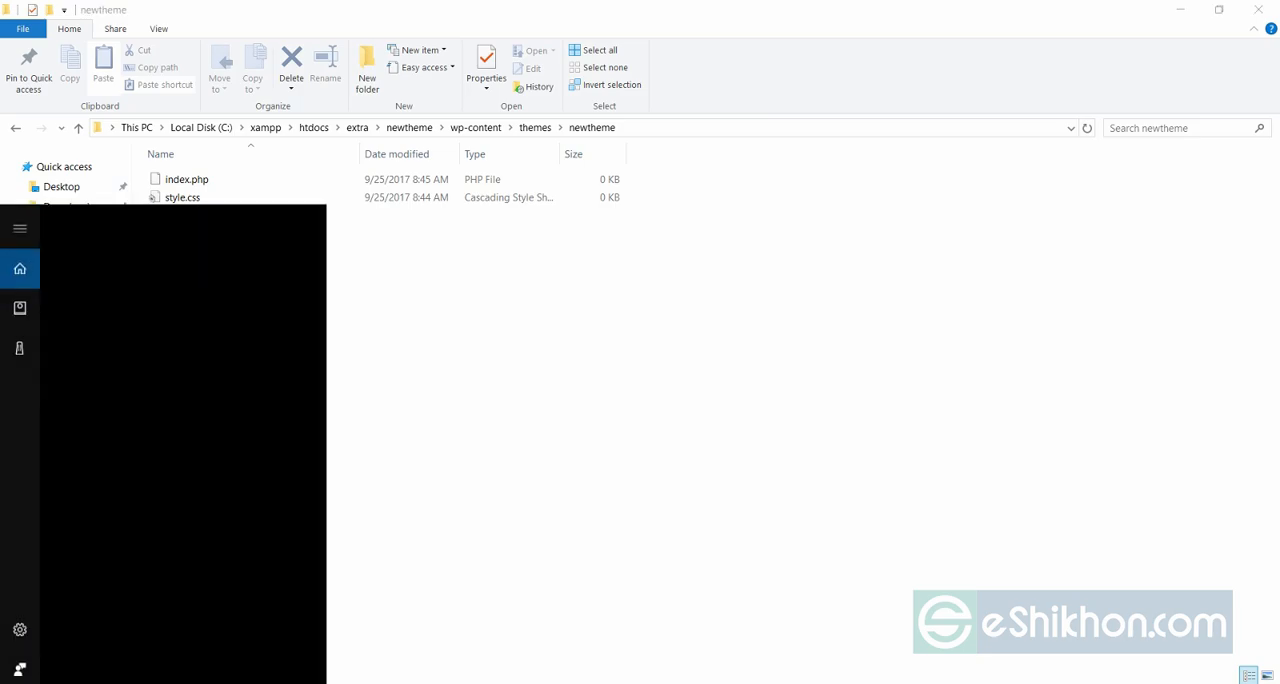
type("paint")
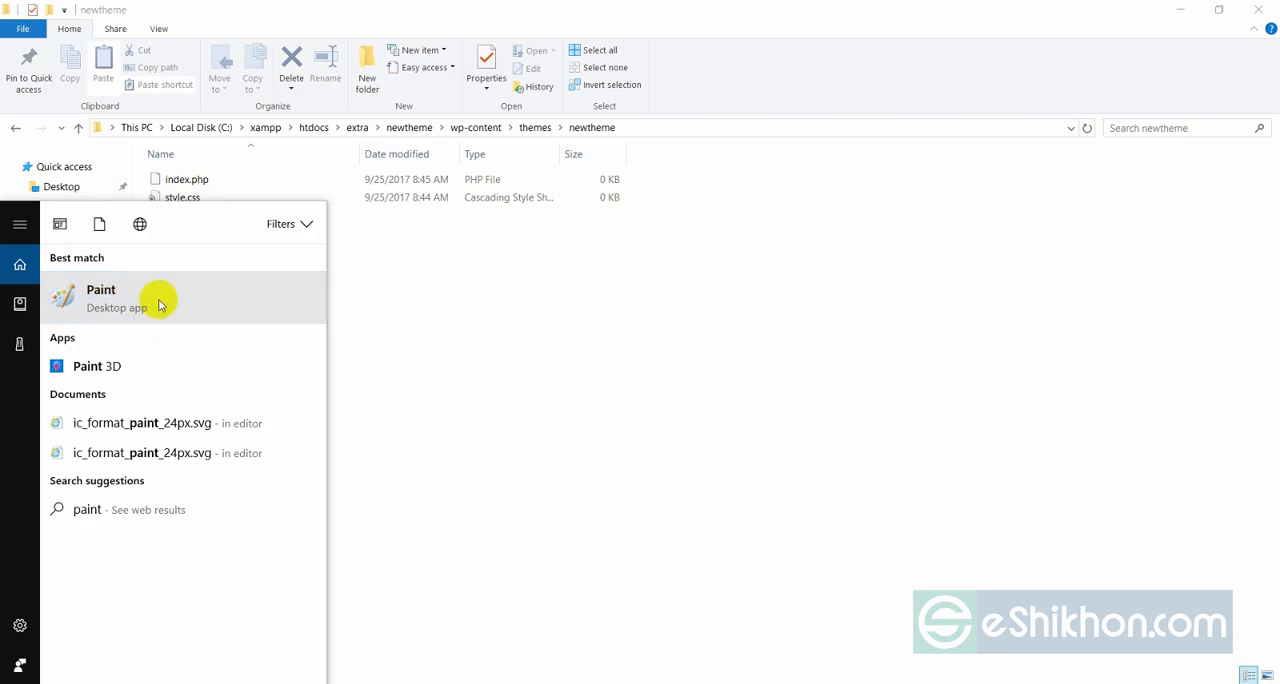
left_click(428, 300)
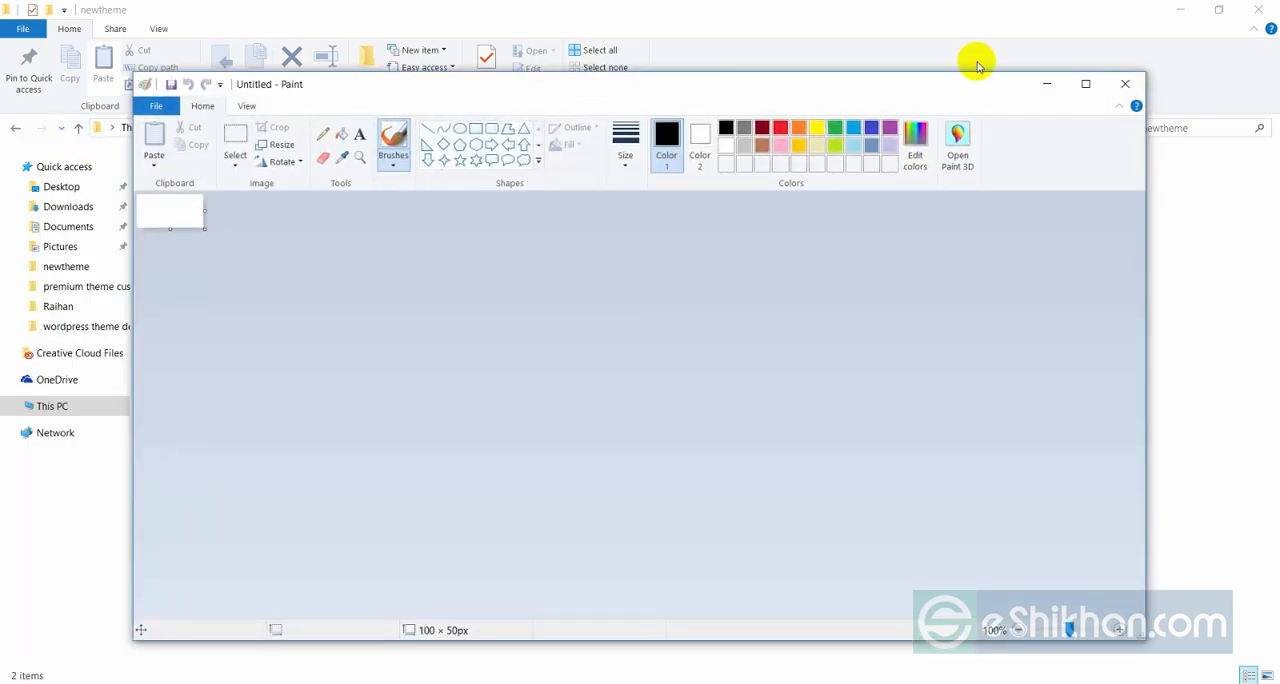
Switch back to File Explorer and open the twentyfifteen theme's screenshot.png in Paint.
left_click(1047, 84)
left_click(15, 128)
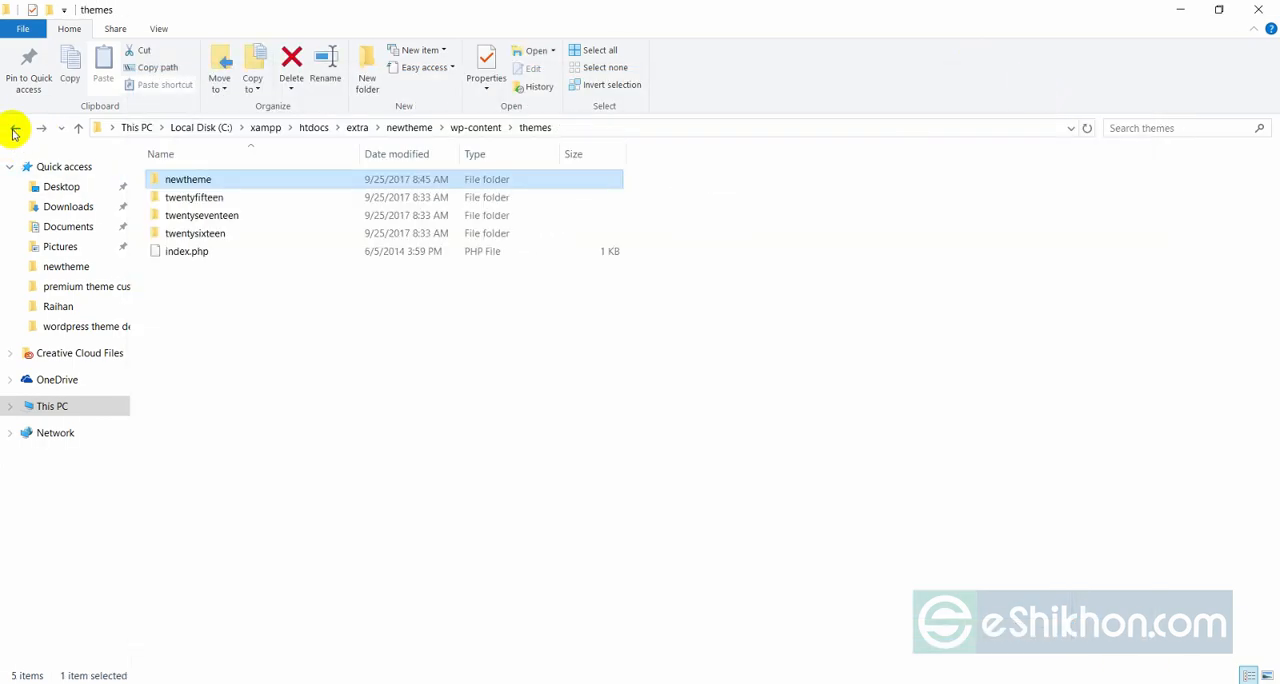
double_click(196, 198)
left_click(196, 558)
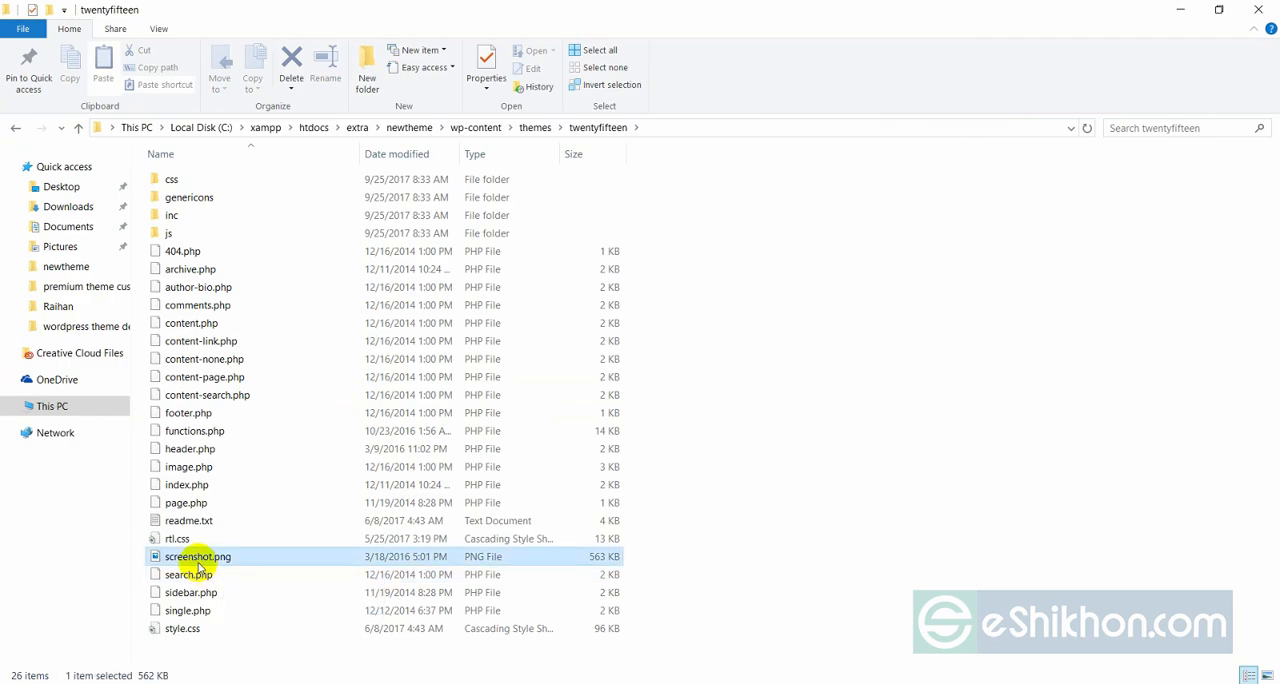
right_click(197, 560)
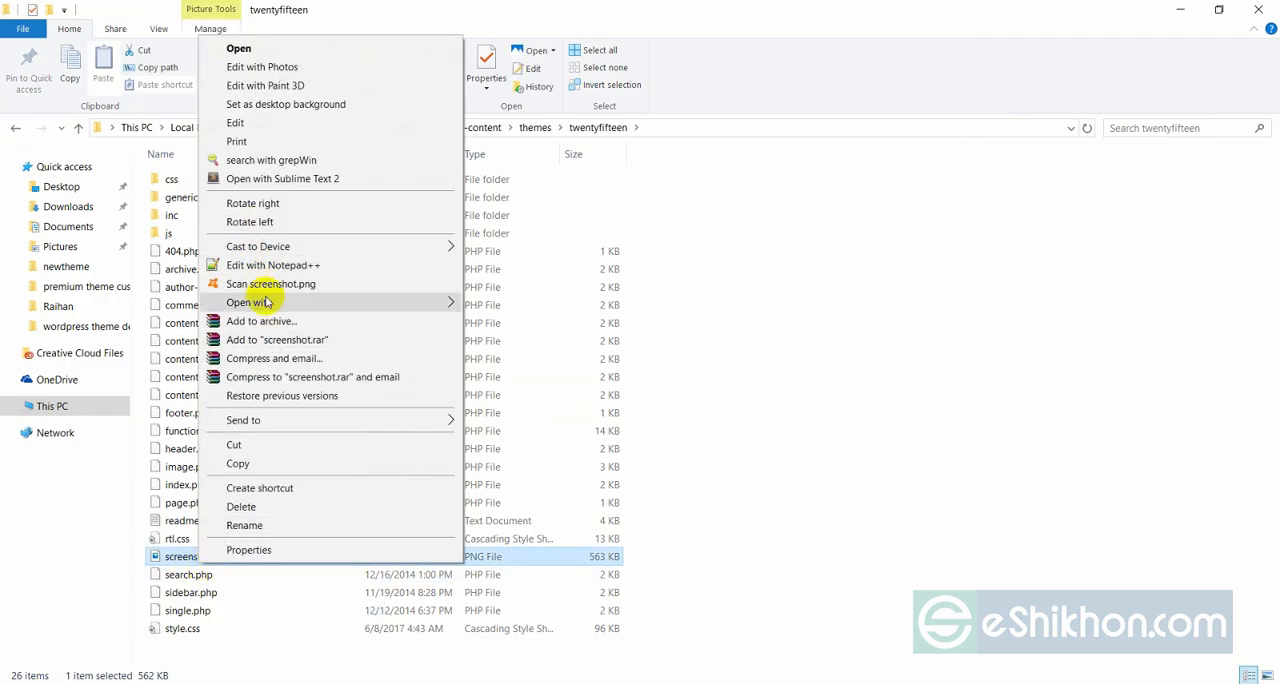
mouse_move(374, 298)
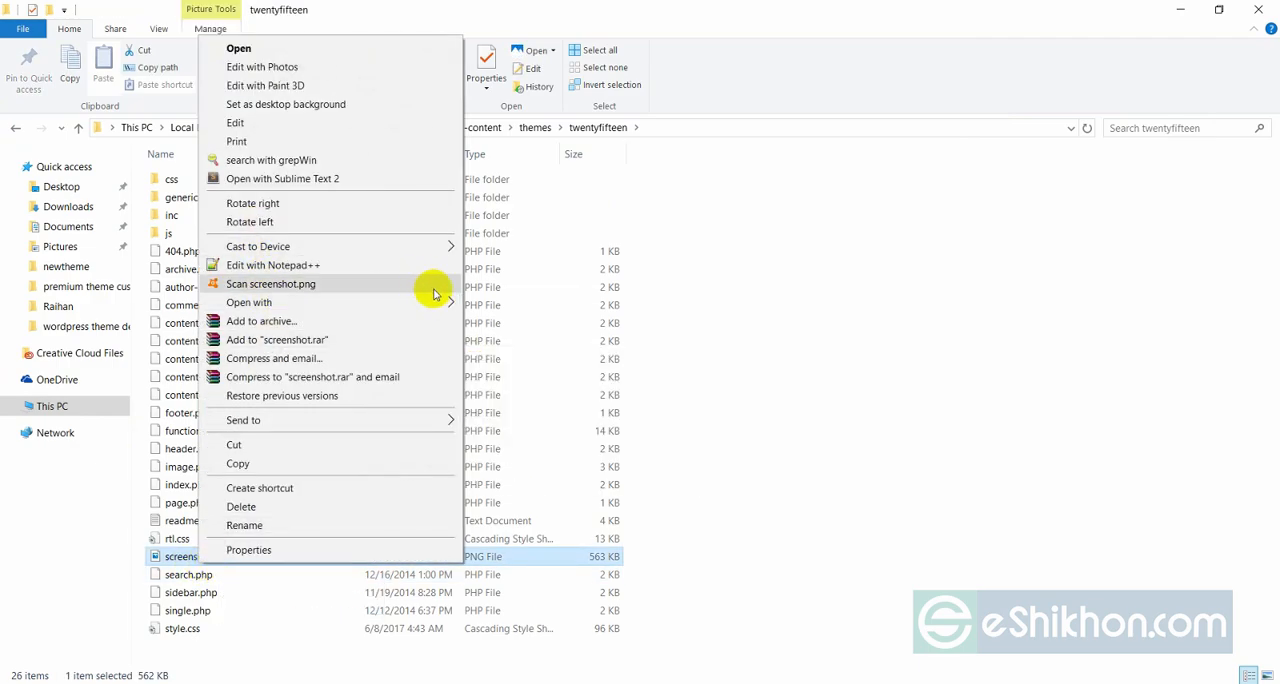
mouse_move(430, 300)
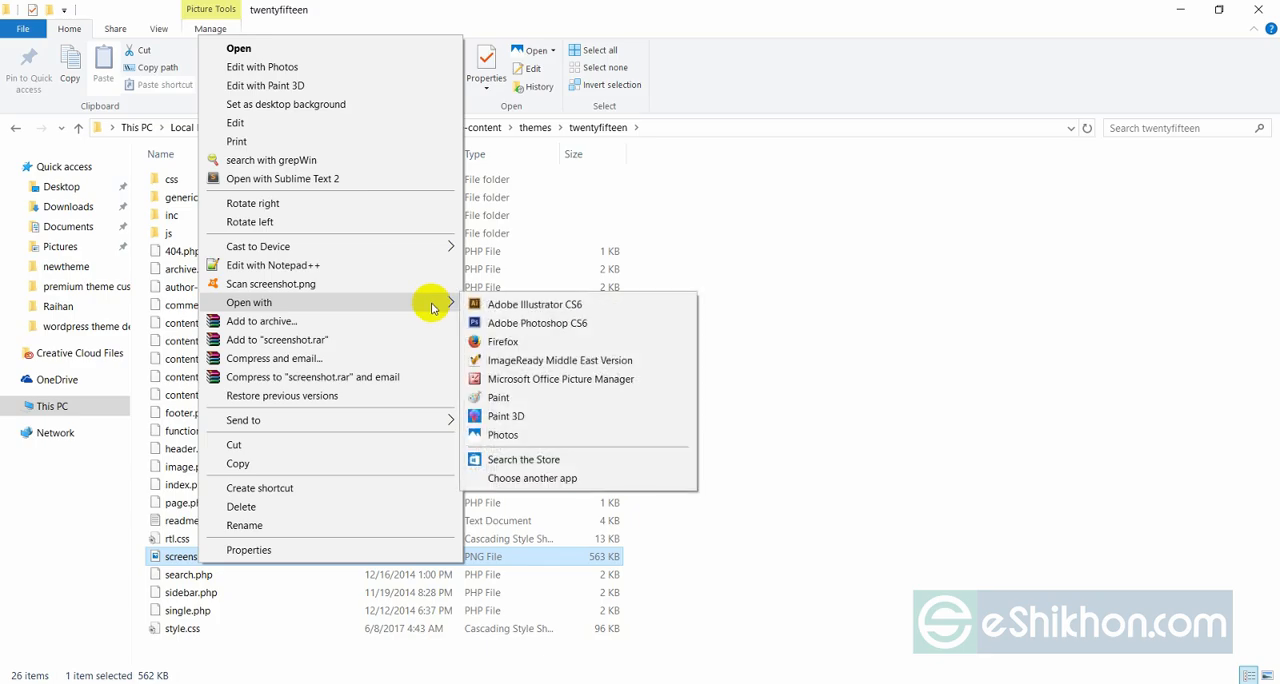
left_click(501, 400)
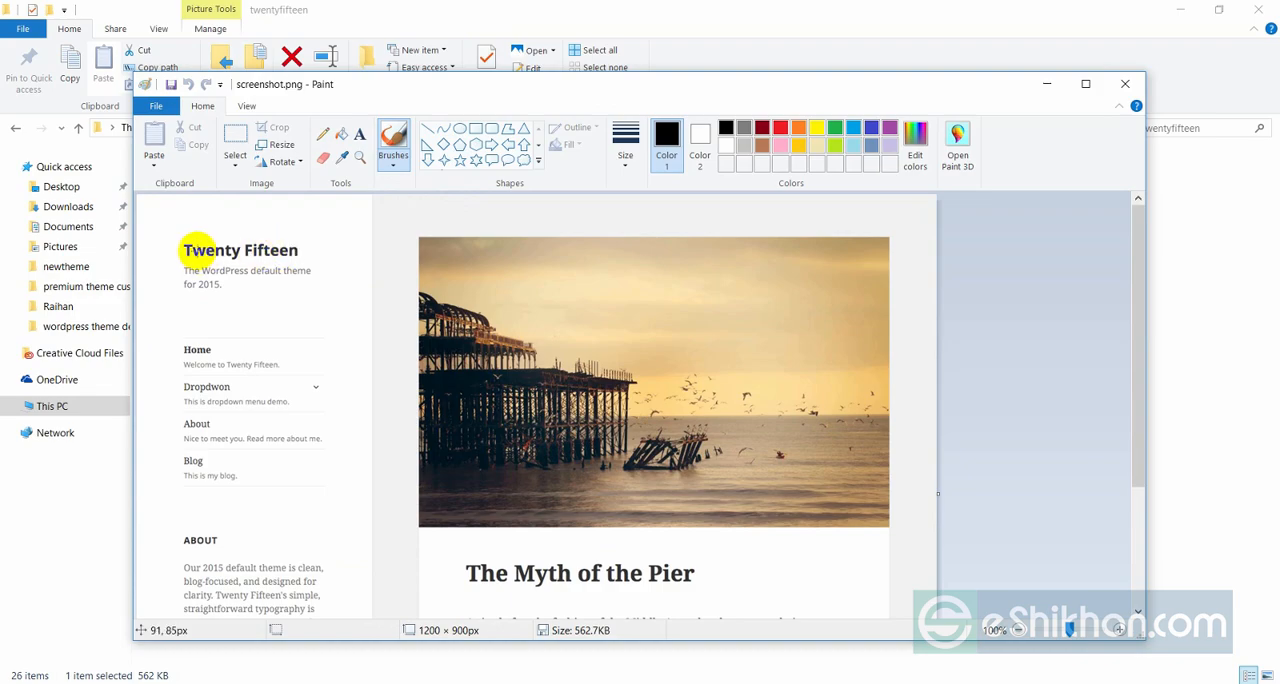
Check the horizontal and vertical pixel size of screenshot.png, then close the image unchanged.
left_click(280, 145)
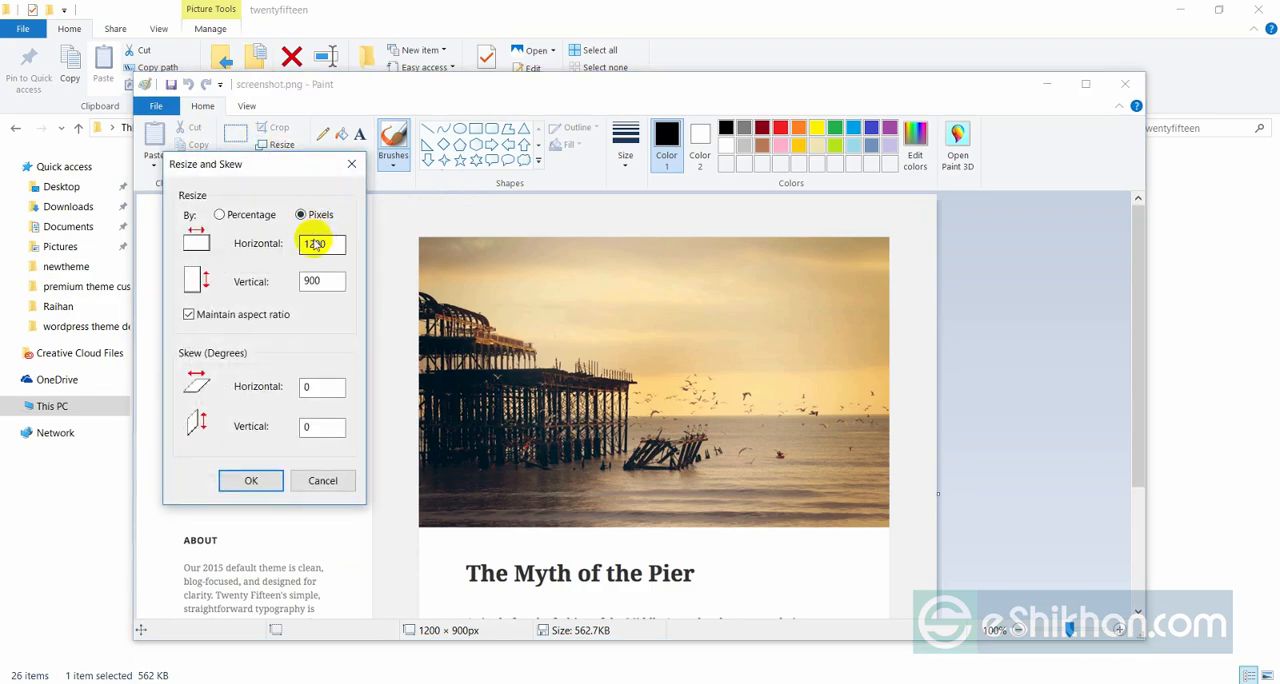
left_click(314, 282)
left_click(304, 246)
left_click(351, 163)
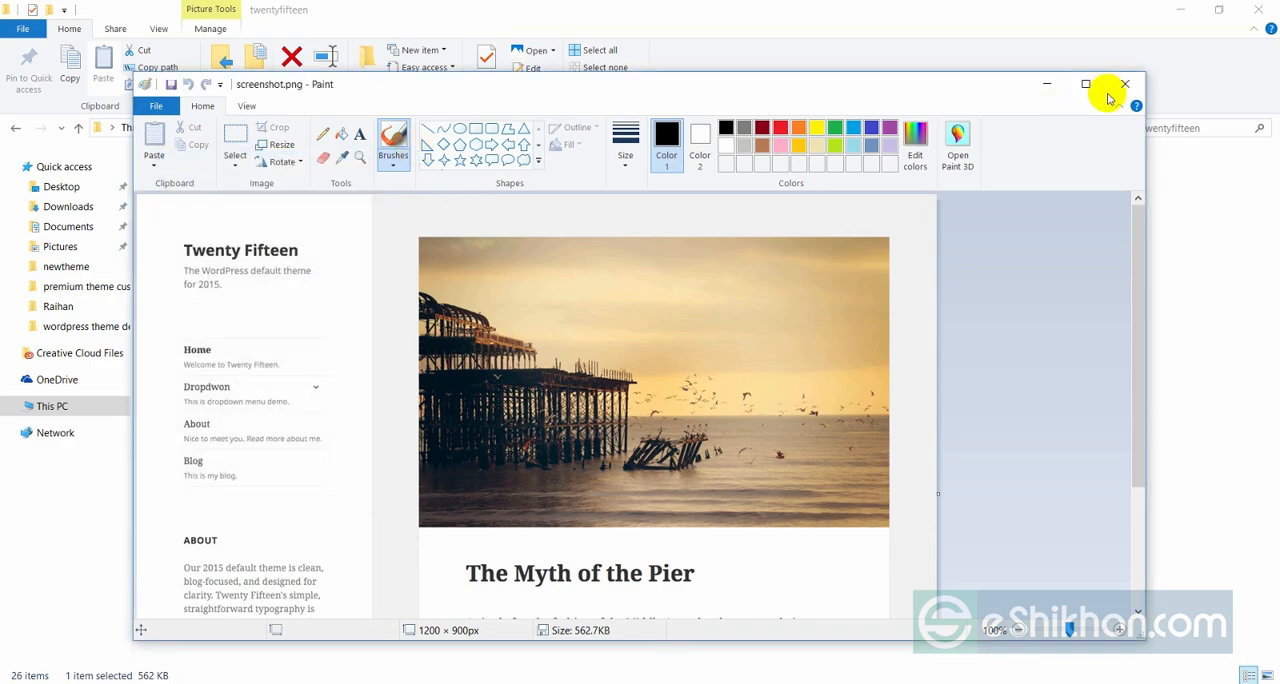
left_click(1110, 88)
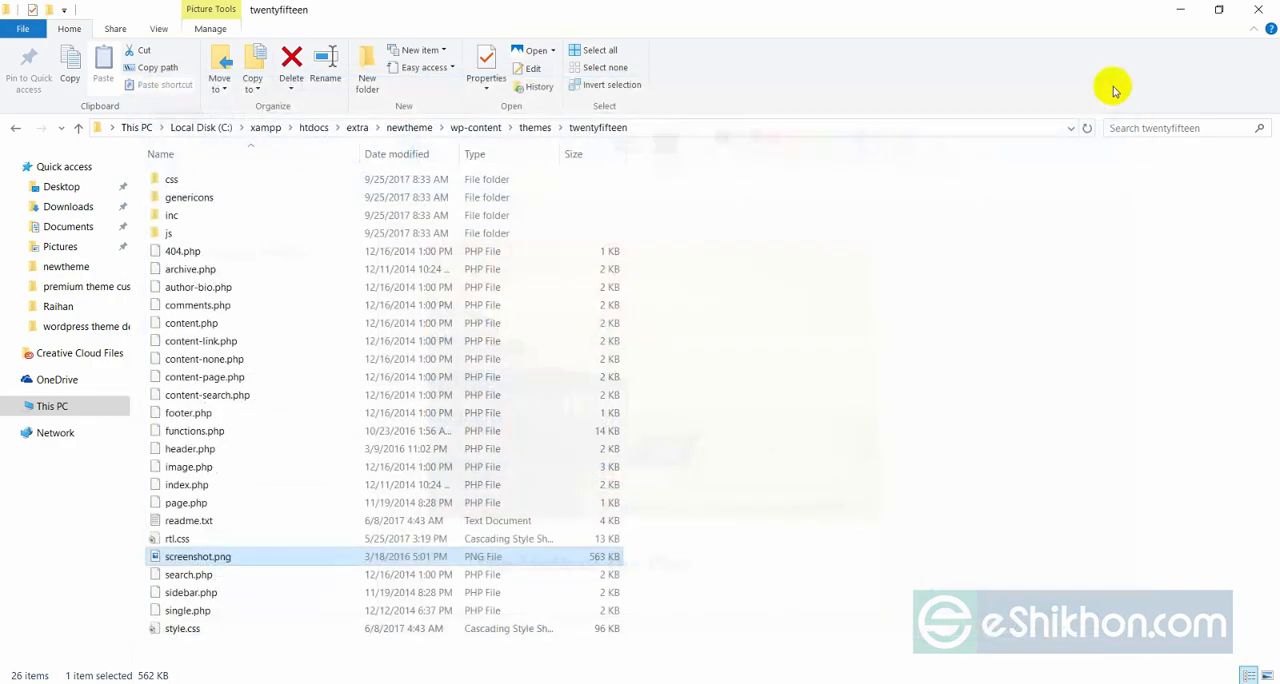
Switch to the untitled Paint image and resize it to 1200 by 900 pixels without maintaining the aspect ratio.
left_click(14, 128)
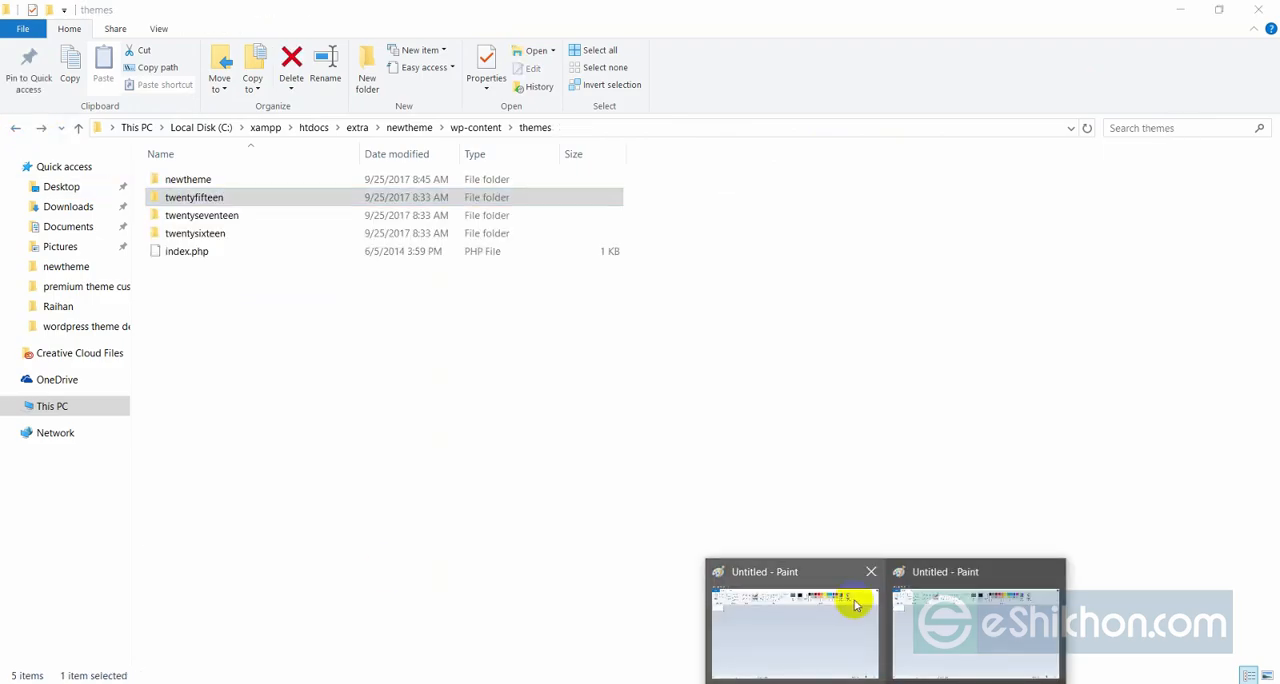
mouse_move(920, 605)
left_click(766, 598)
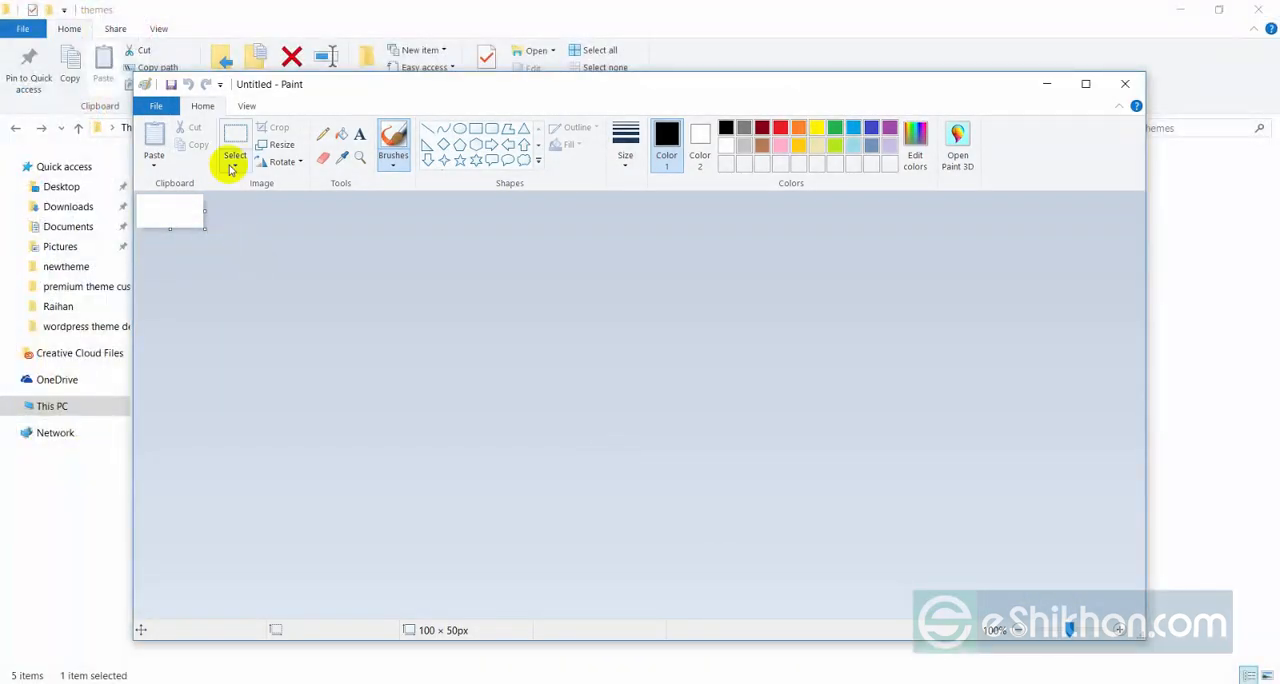
left_click(274, 146)
left_click(320, 214)
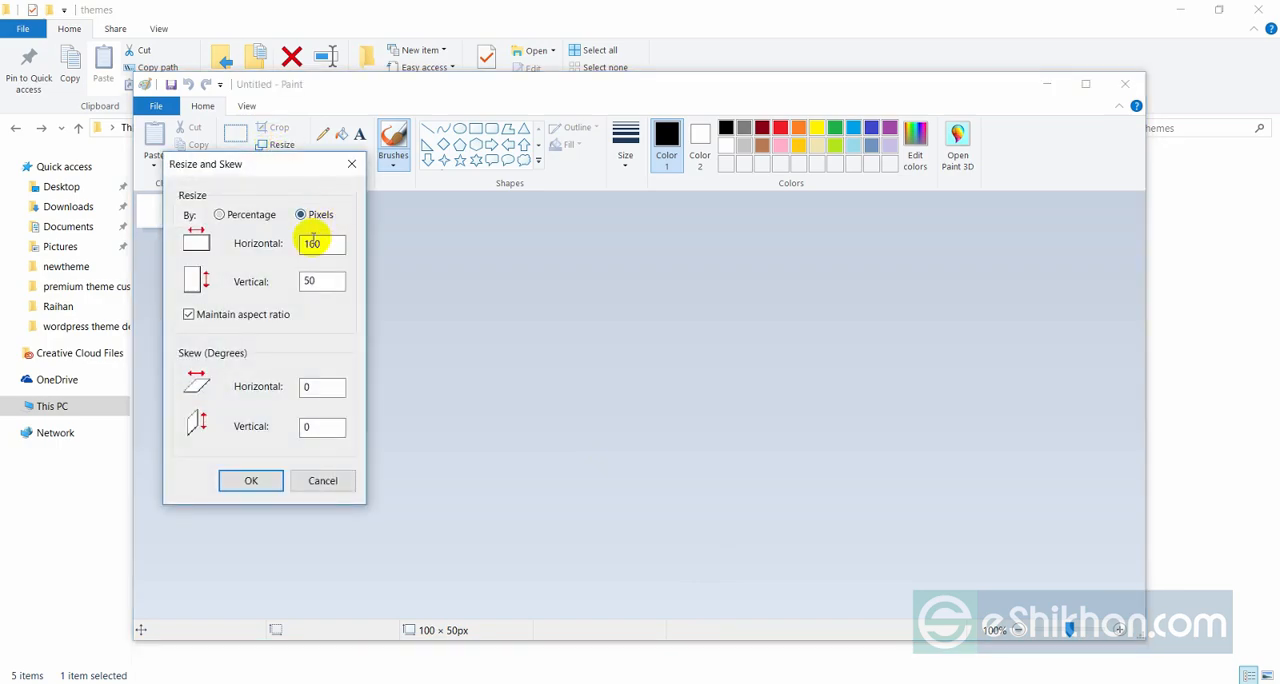
left_click(222, 314)
left_click_drag(325, 244, 275, 246)
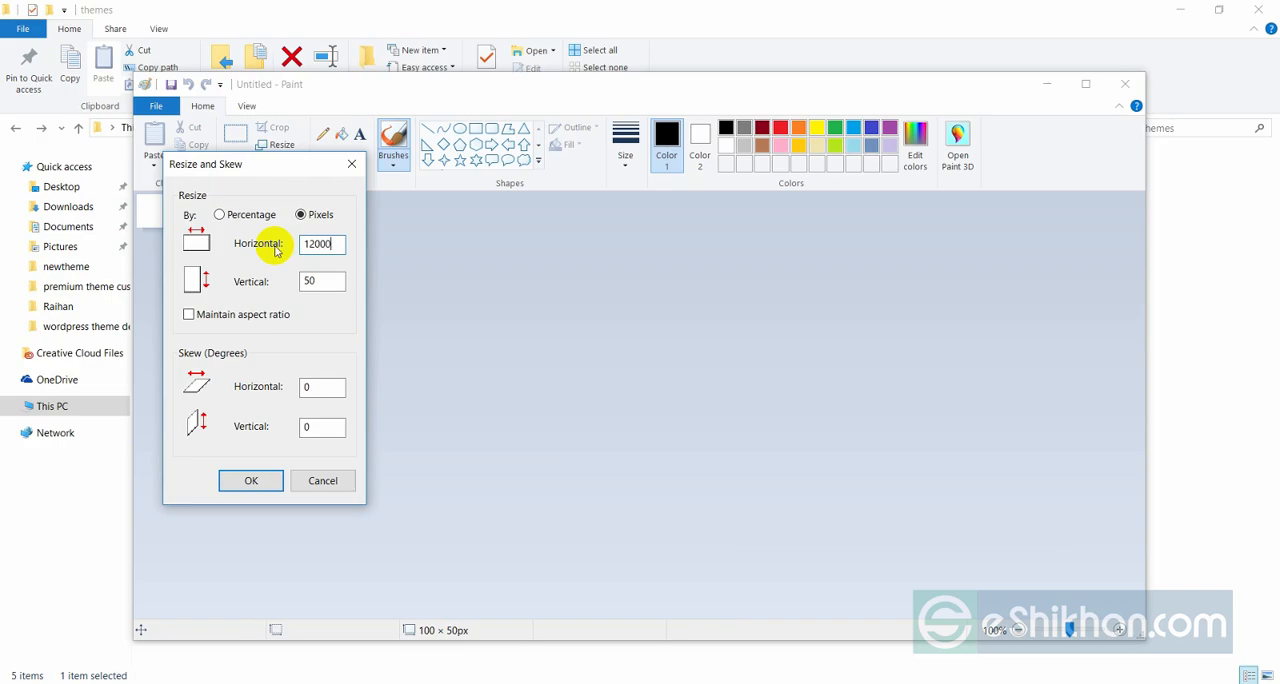
type("1200")
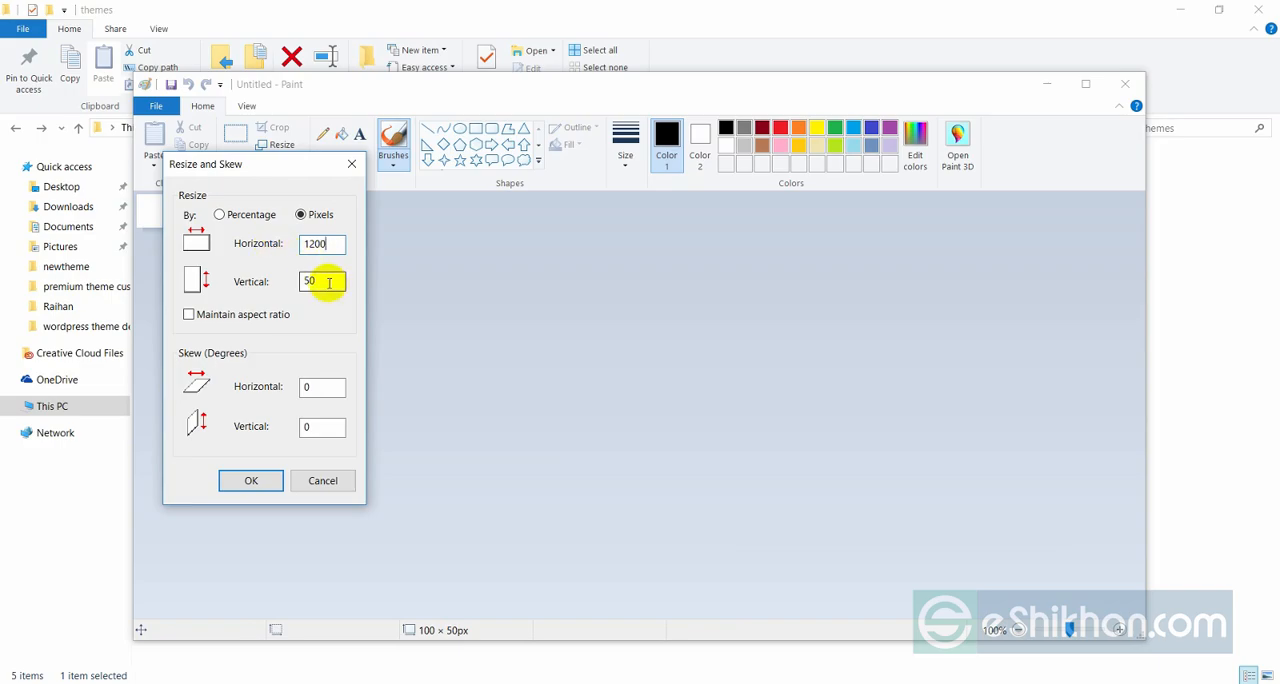
left_click_drag(329, 281, 302, 294)
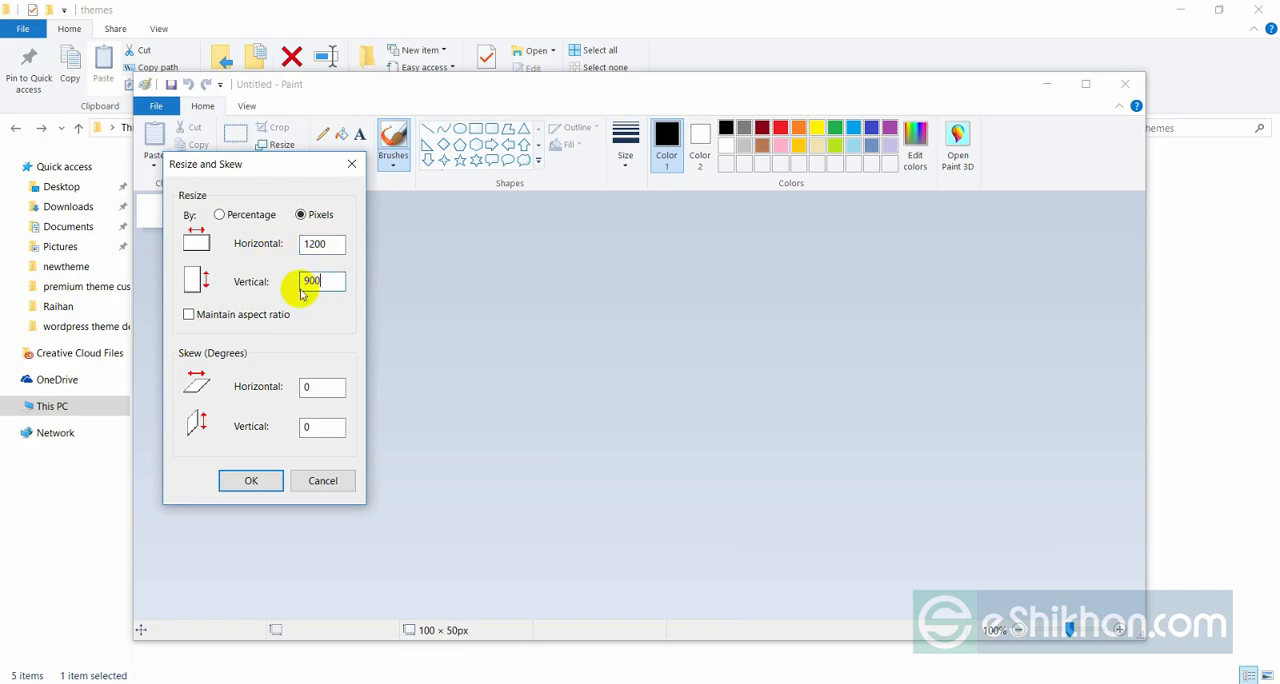
left_click(251, 480)
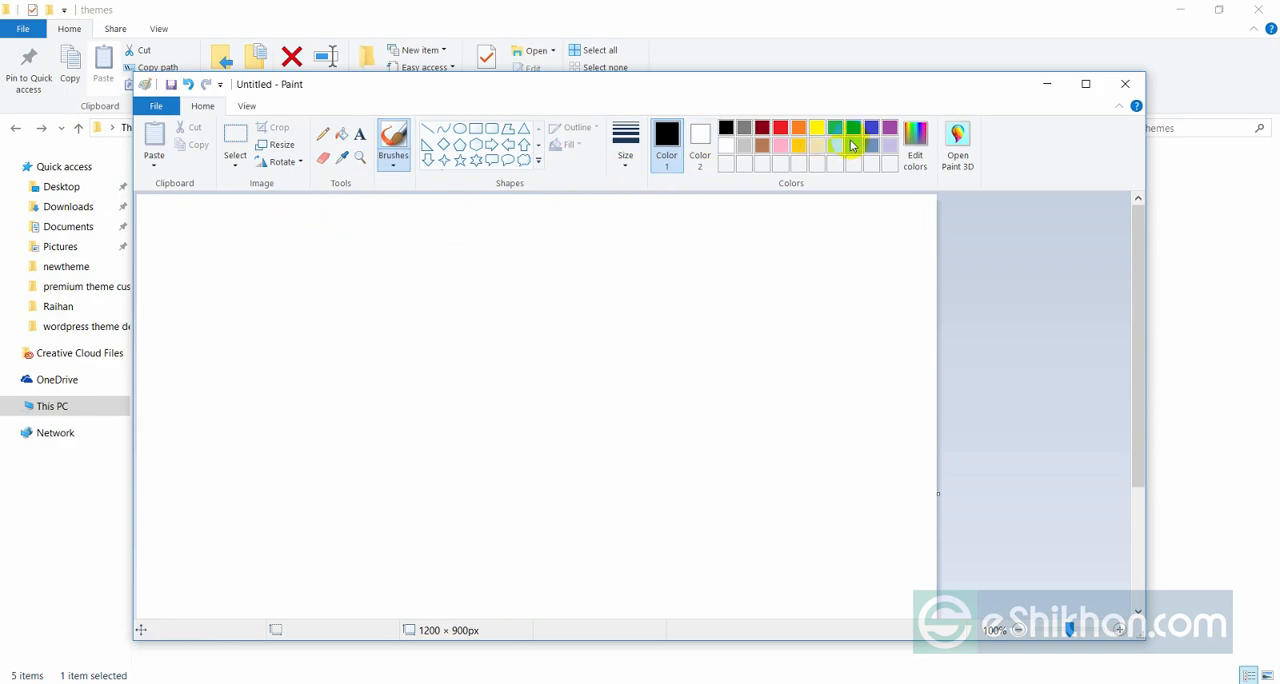
Try filling the blank canvas with orange and placing a text box on it.
left_click(801, 127)
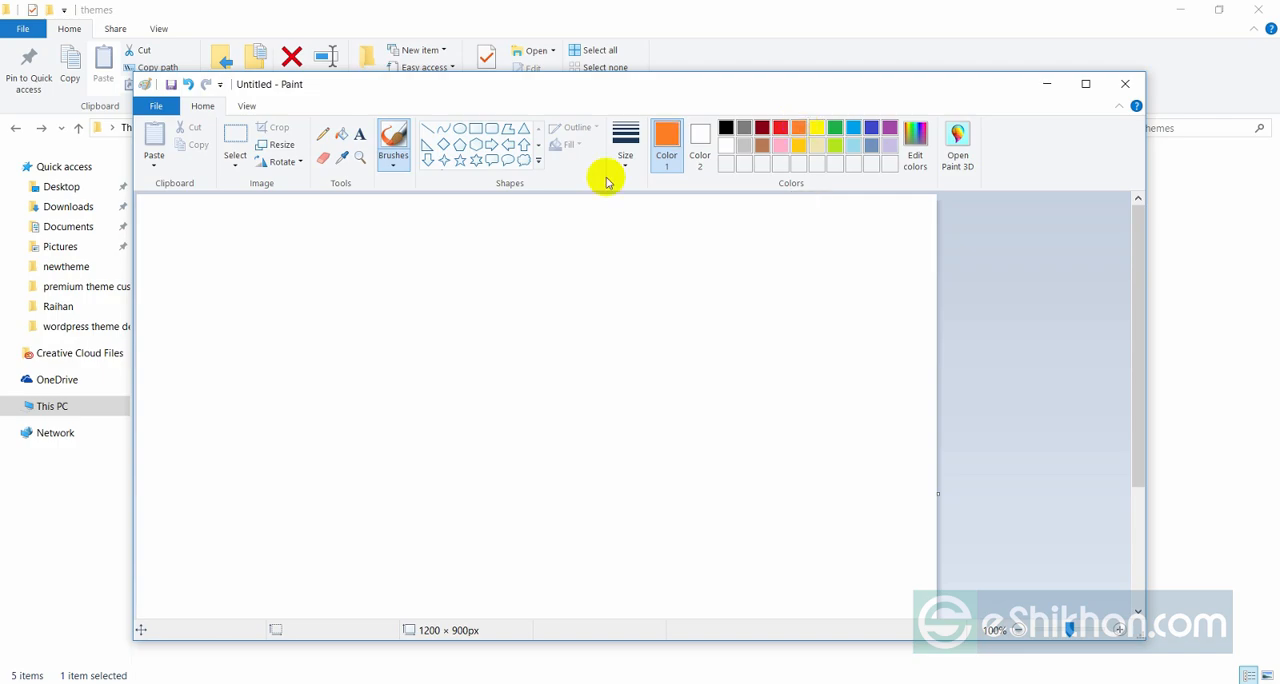
left_click(341, 133)
left_click(402, 336)
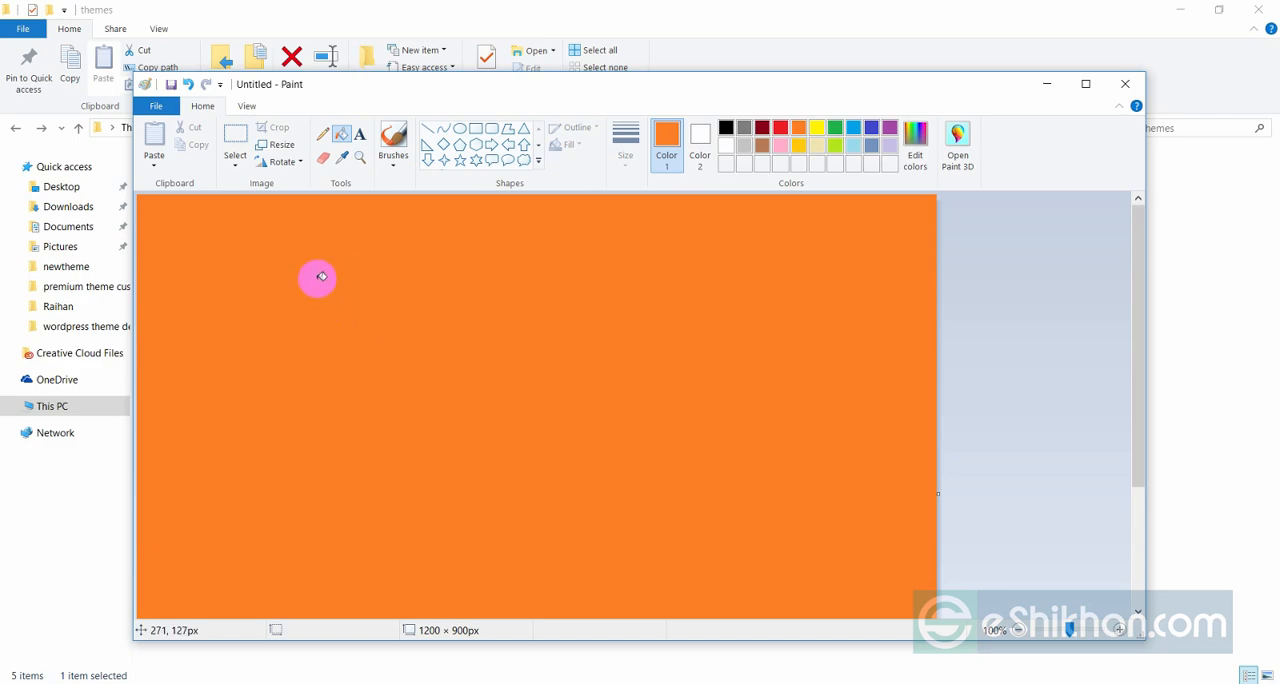
left_click(360, 134)
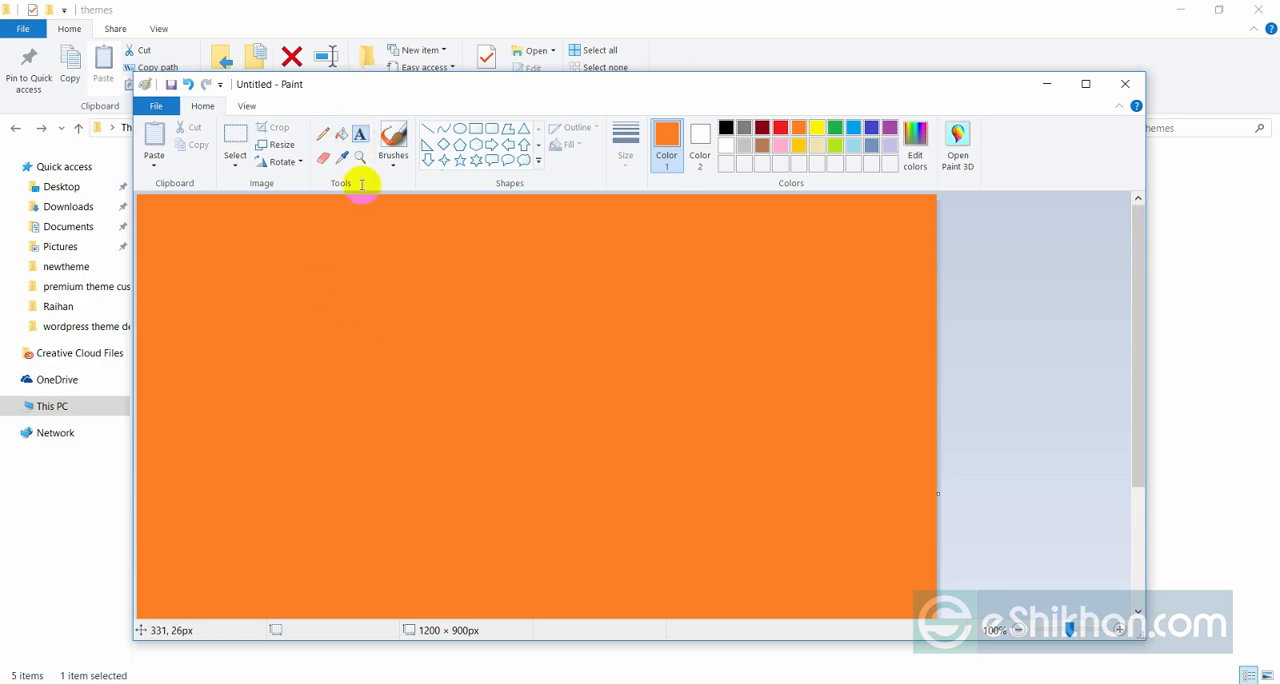
left_click(374, 298)
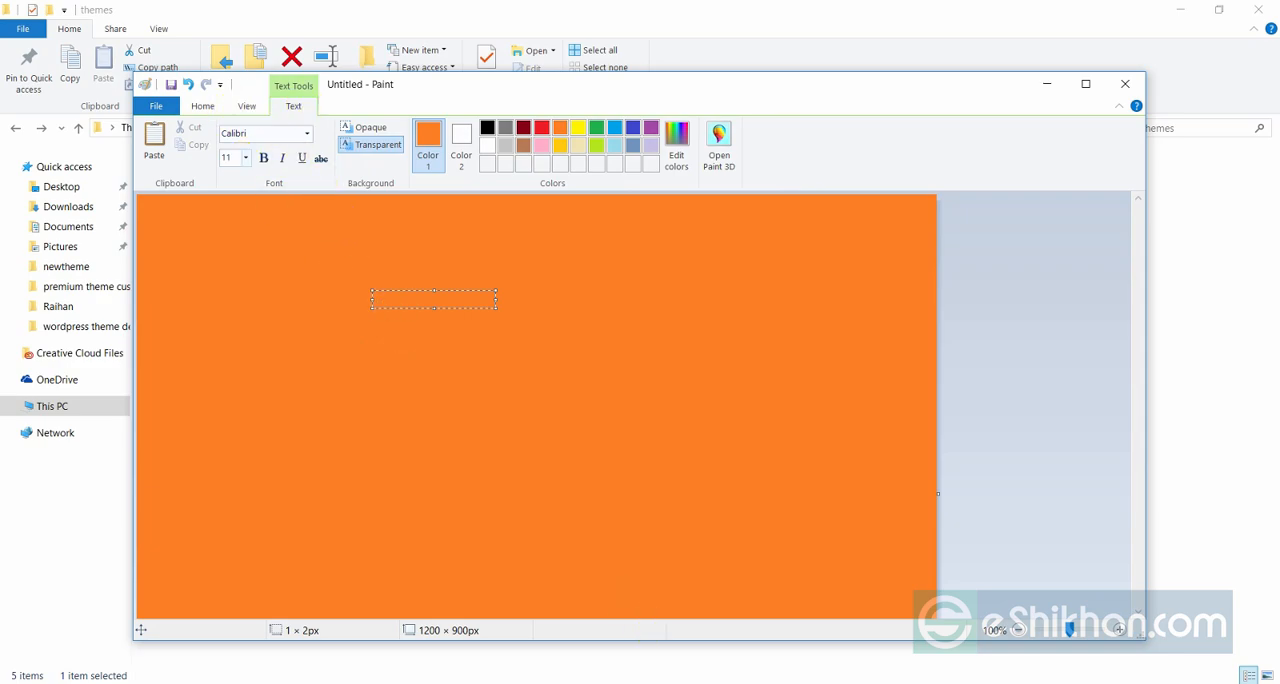
Add the text "first theme" in black Calibri on the white canvas and enlarge its font size to 48.
left_click(245, 157)
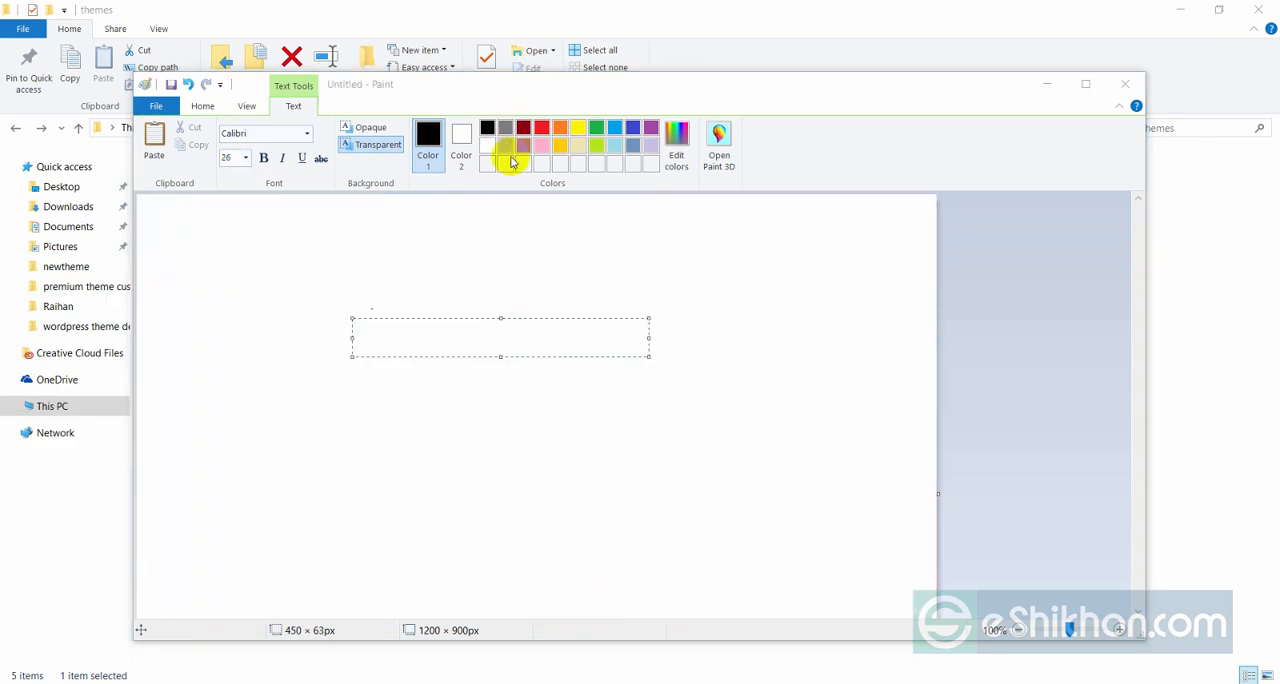
left_click(380, 334)
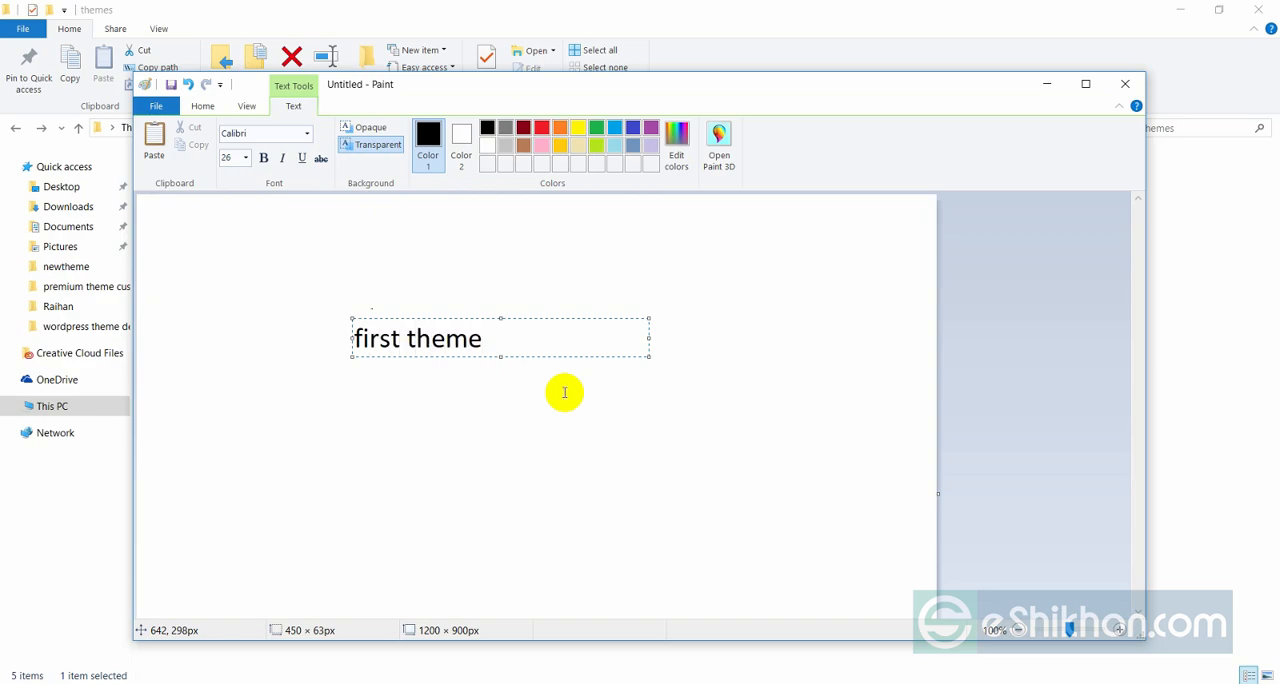
left_click_drag(503, 336, 358, 334)
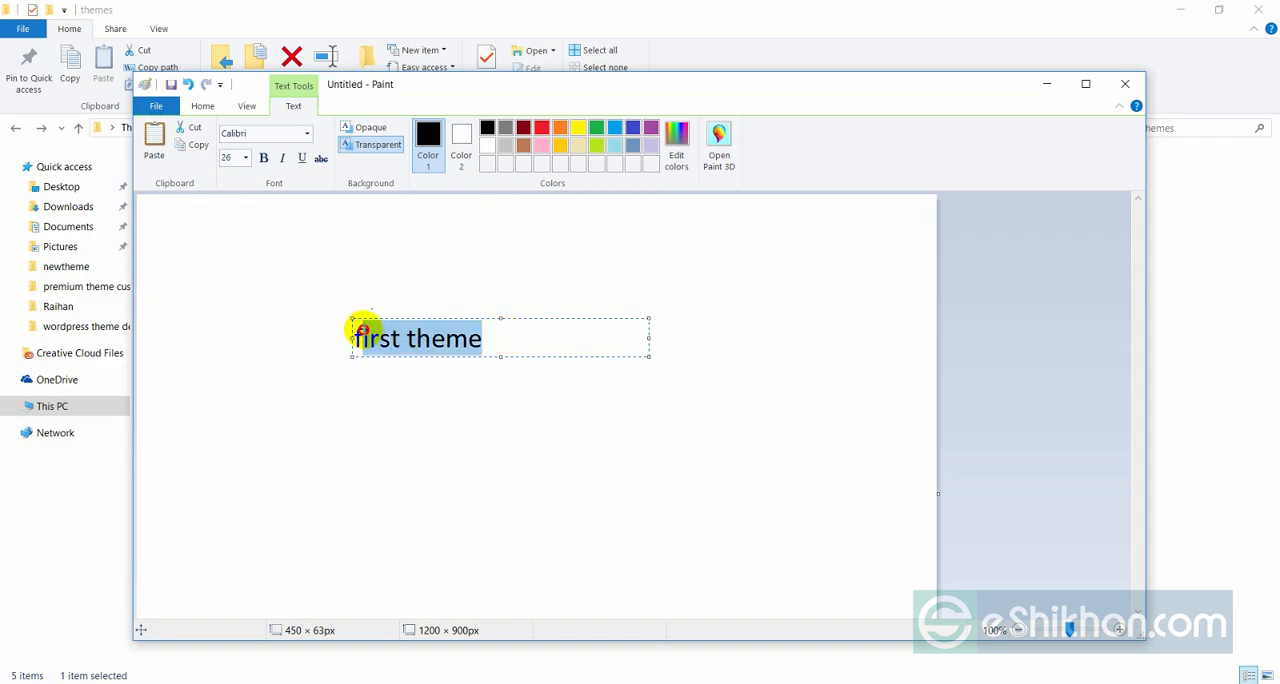
left_click(245, 157)
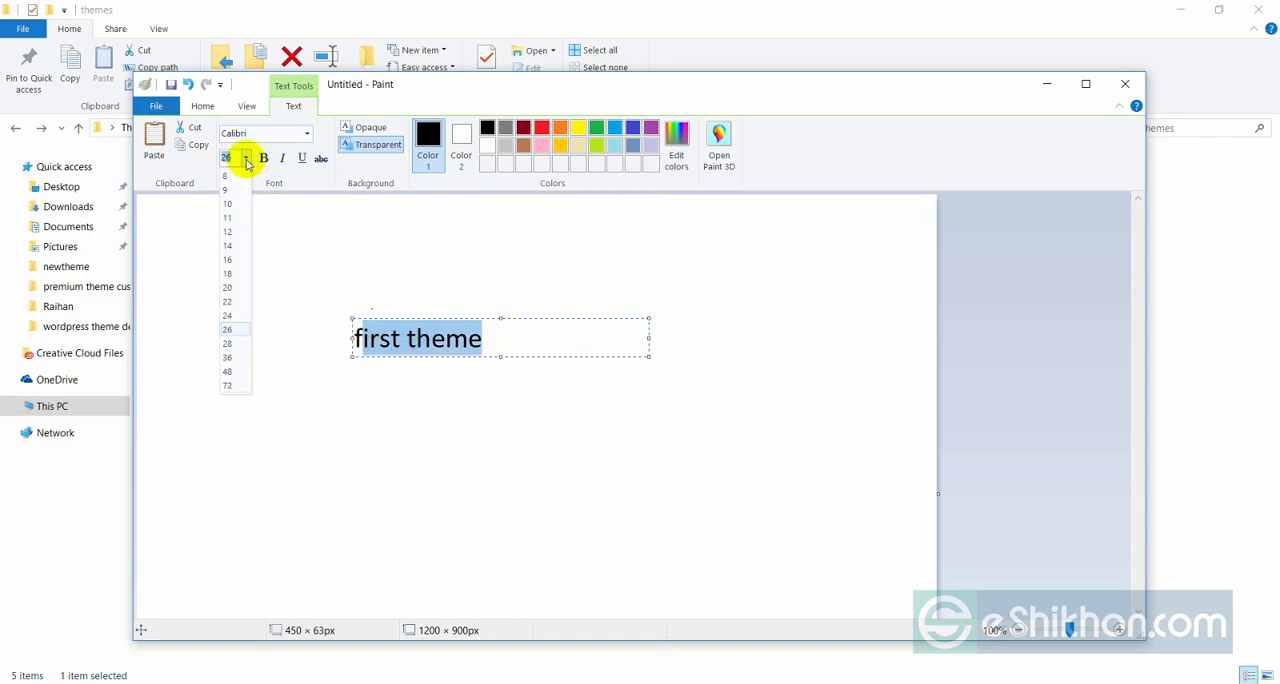
left_click(228, 372)
left_click(386, 376)
left_click(424, 323)
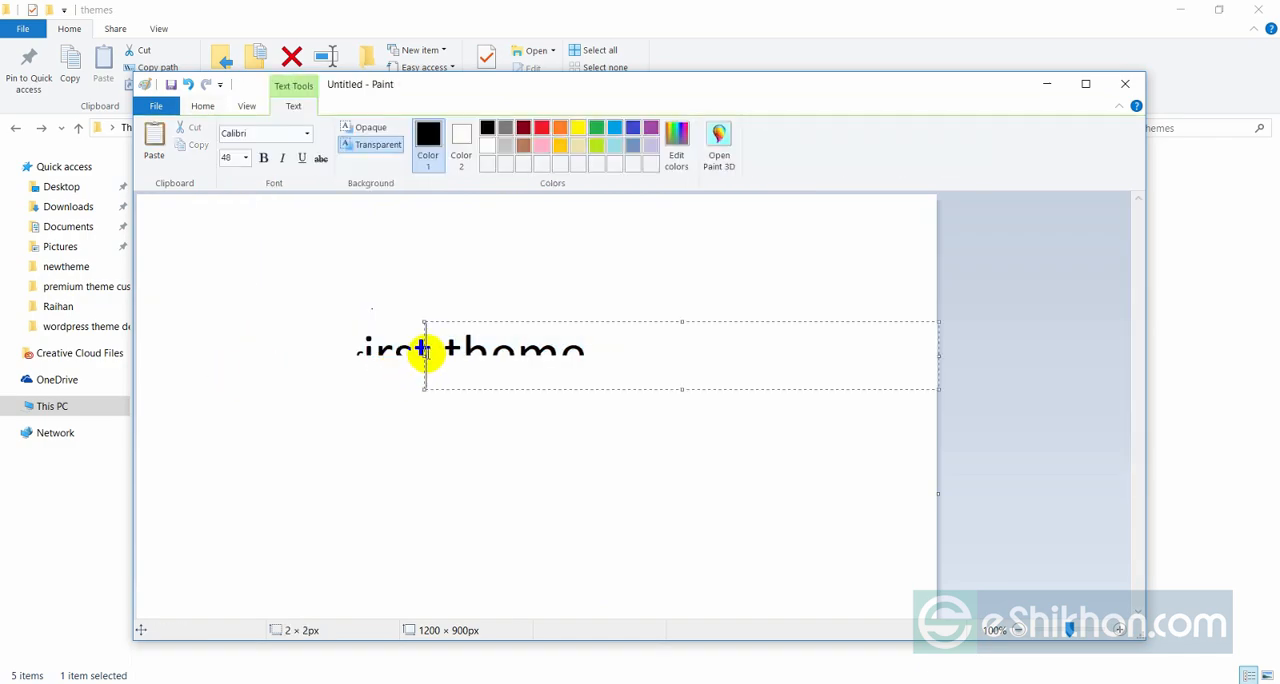
left_click(395, 328)
left_click(372, 330)
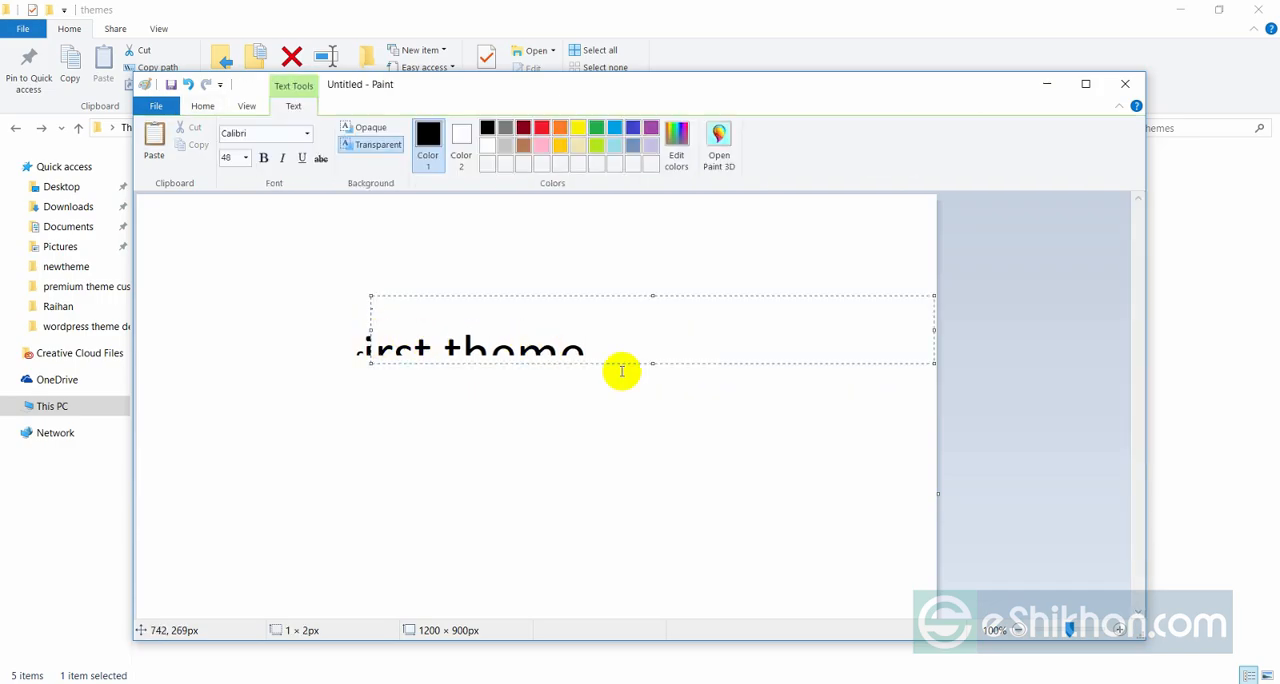
left_click_drag(652, 362, 645, 431)
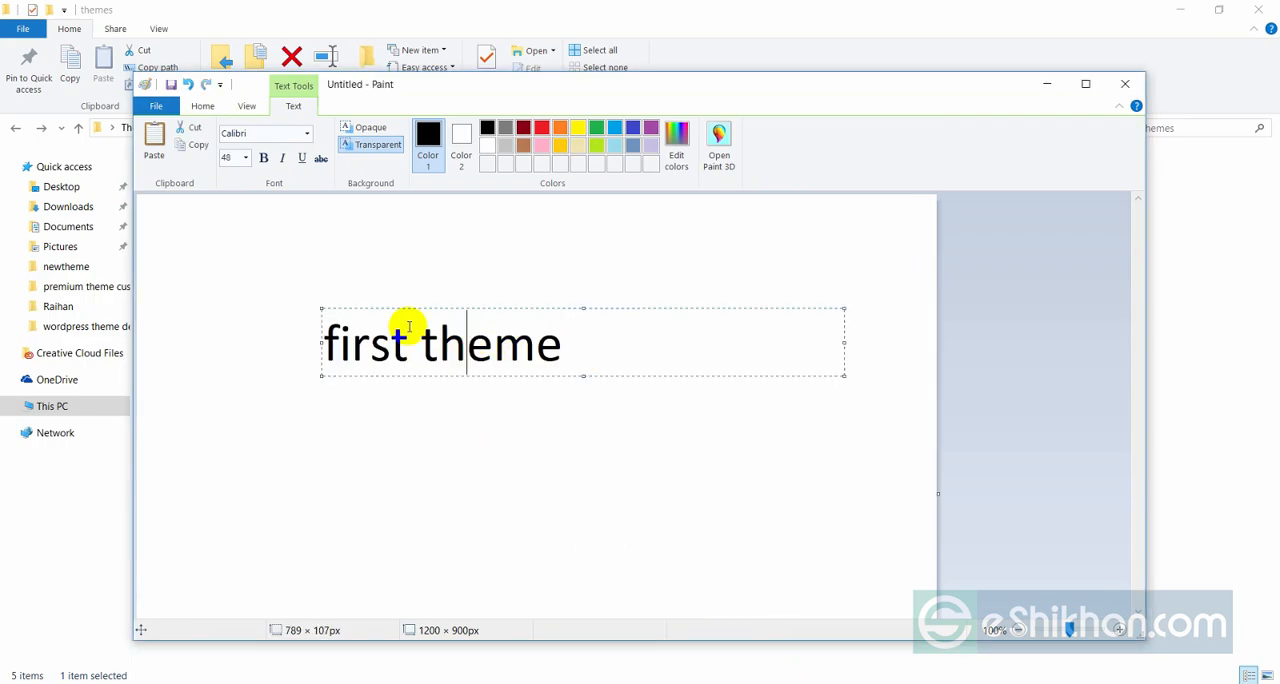
Move the size 48 "first theme" text slightly down toward the middle of the canvas and commit it.
left_click_drag(420, 307, 443, 341)
left_click(454, 472)
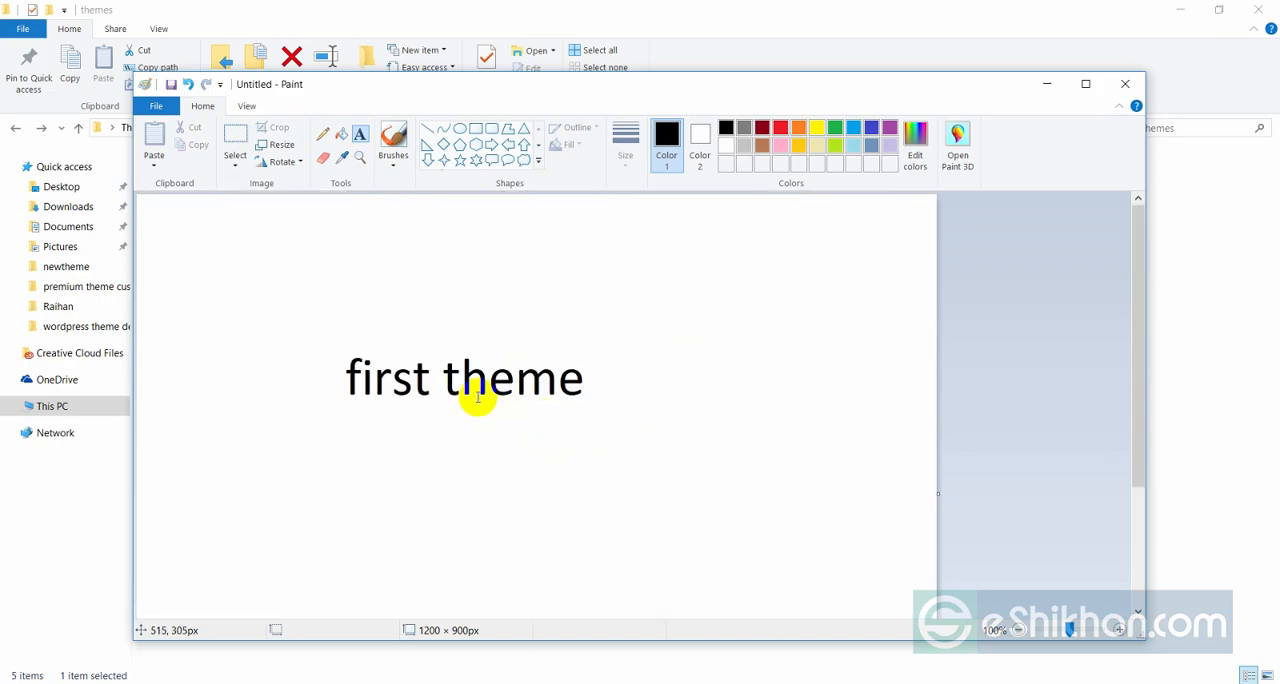
left_click_drag(340, 366, 618, 401)
left_click(641, 462)
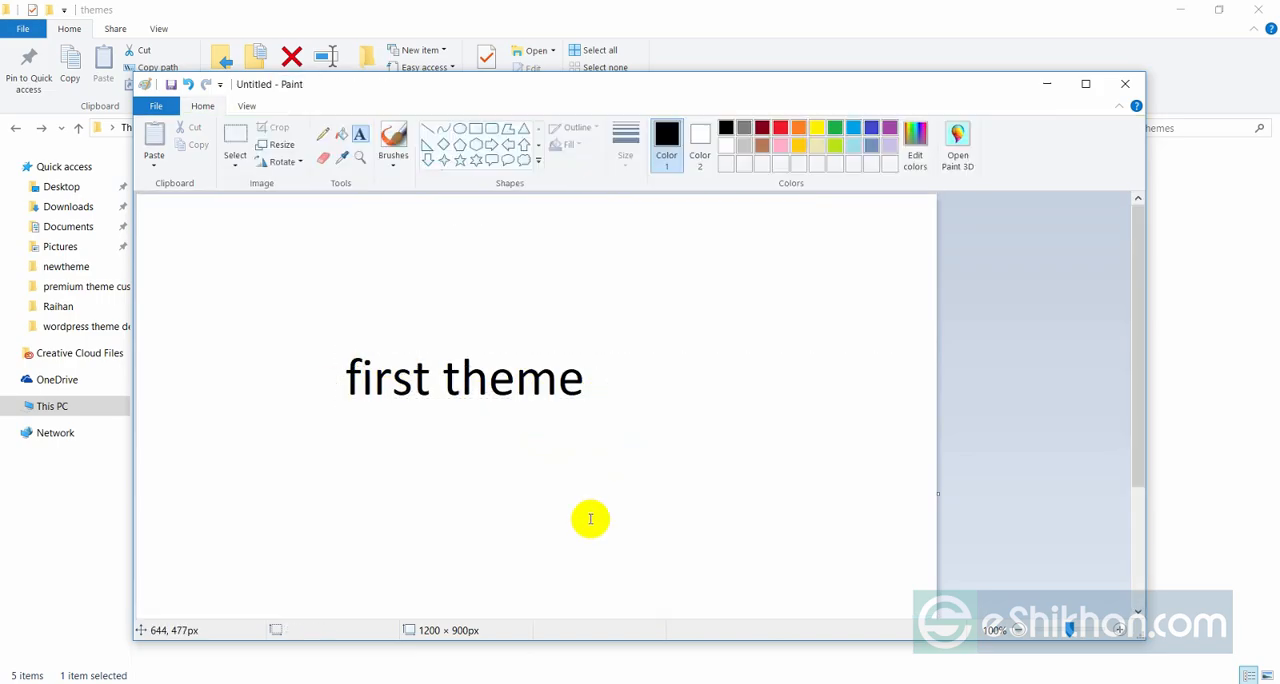
Start saving the image as a new file and browse to the xampp folder on Local Disk (C:).
left_click(158, 105)
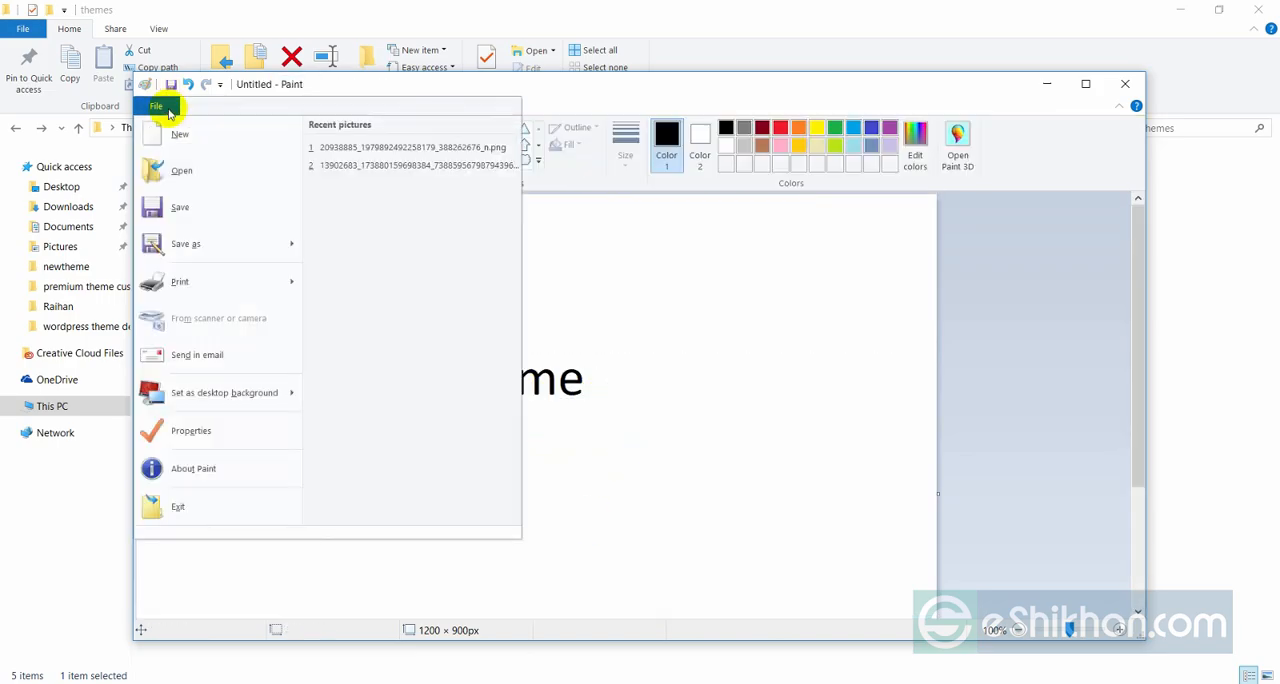
mouse_move(205, 247)
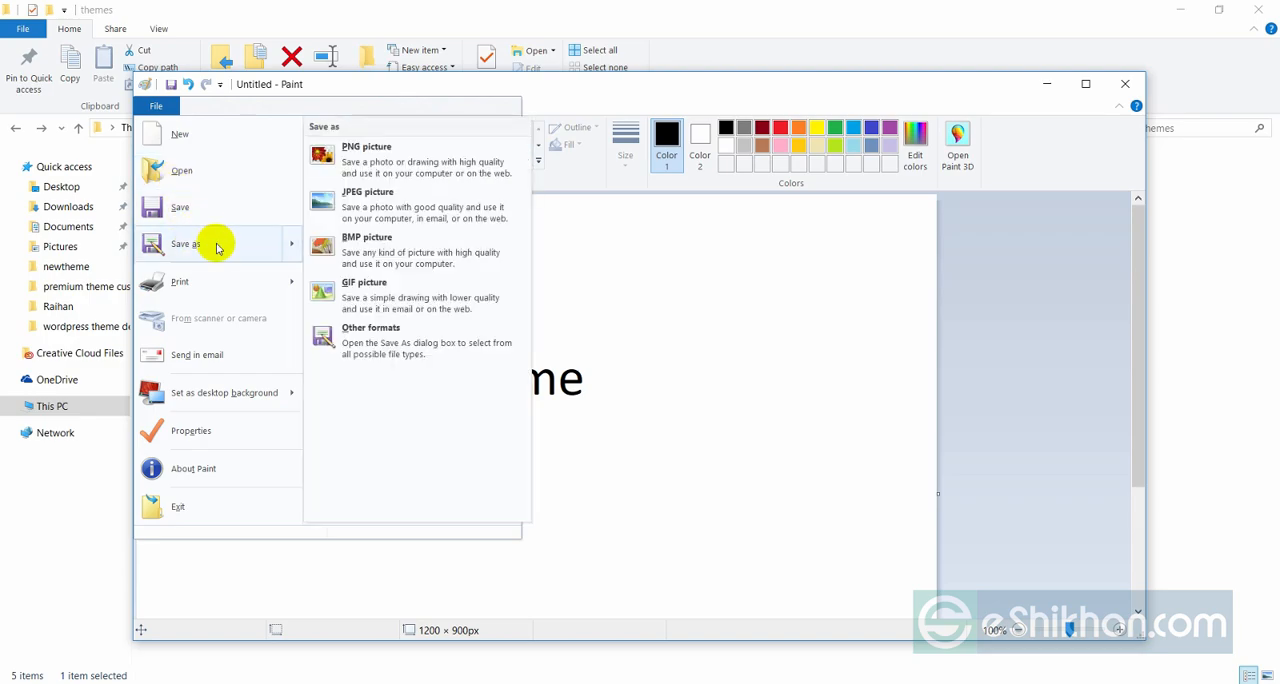
left_click(217, 247)
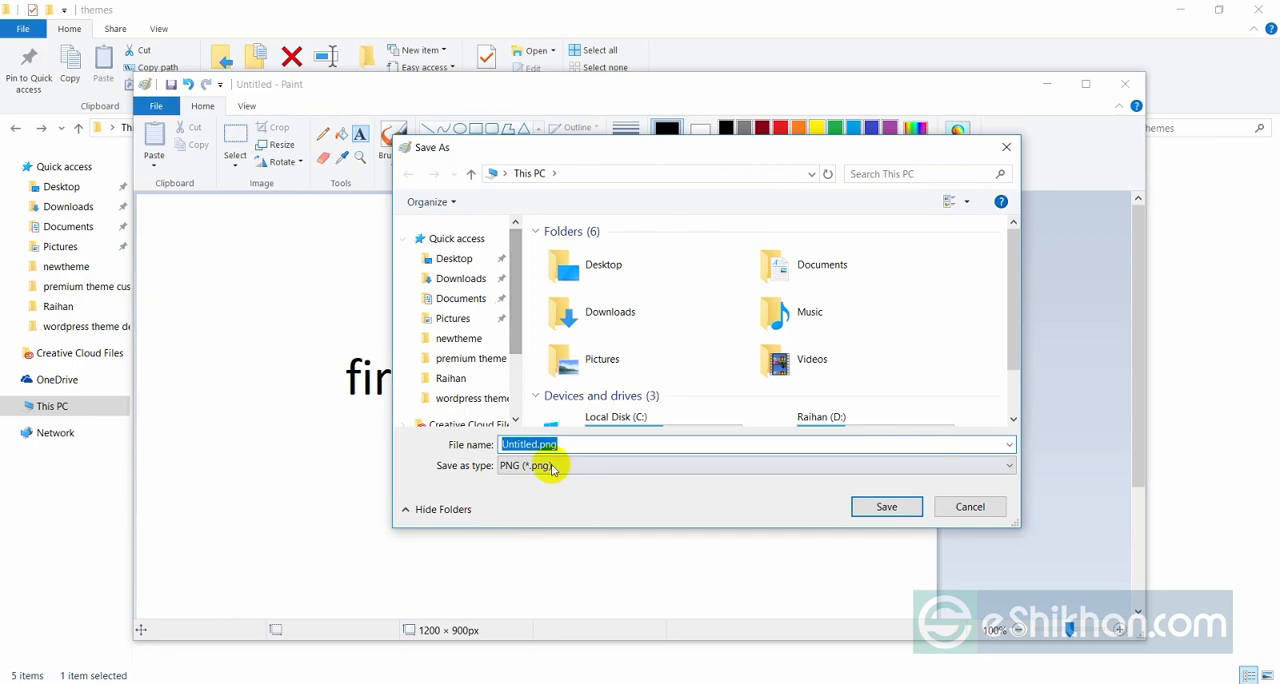
scroll(521, 290, "down", 2)
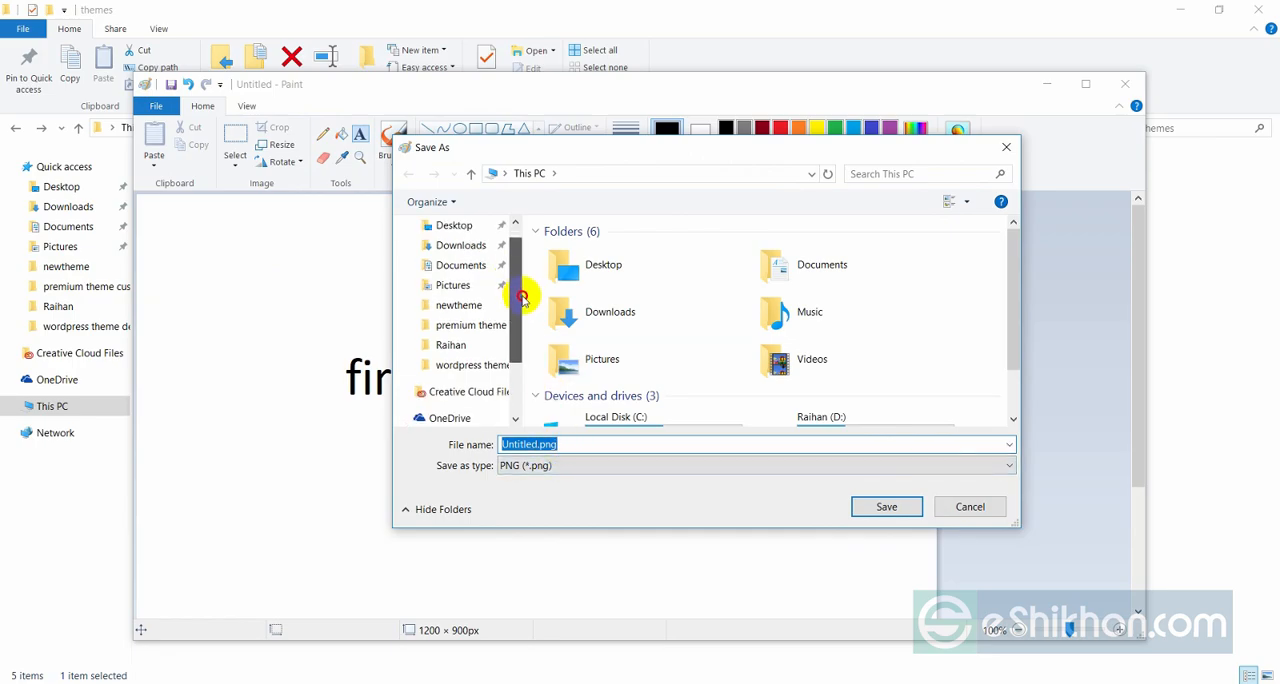
left_click(455, 382)
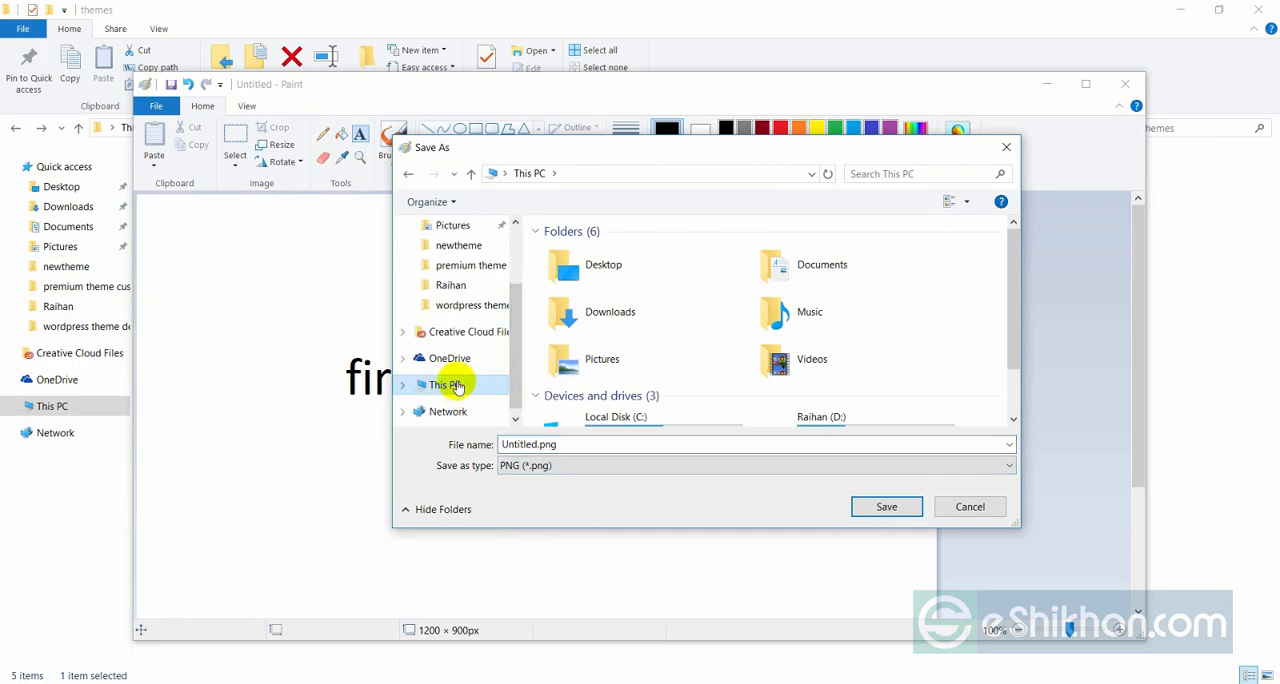
scroll(712, 397, "down", 2)
double_click(623, 362)
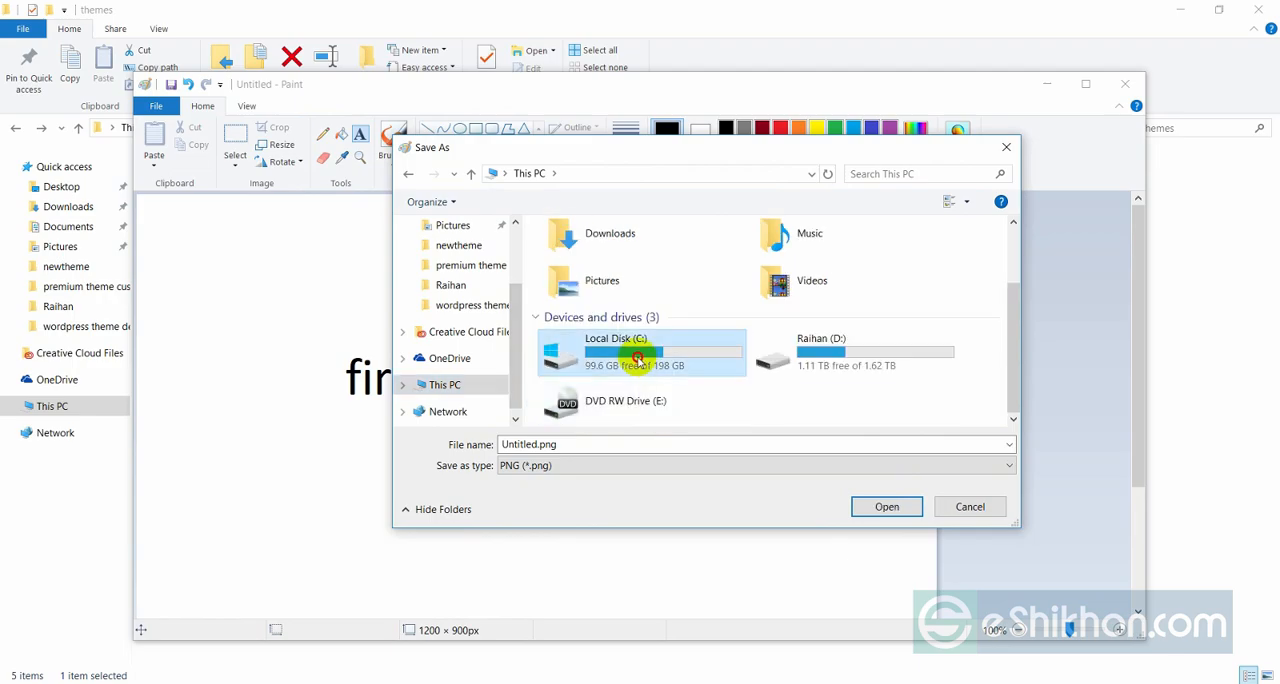
double_click(573, 376)
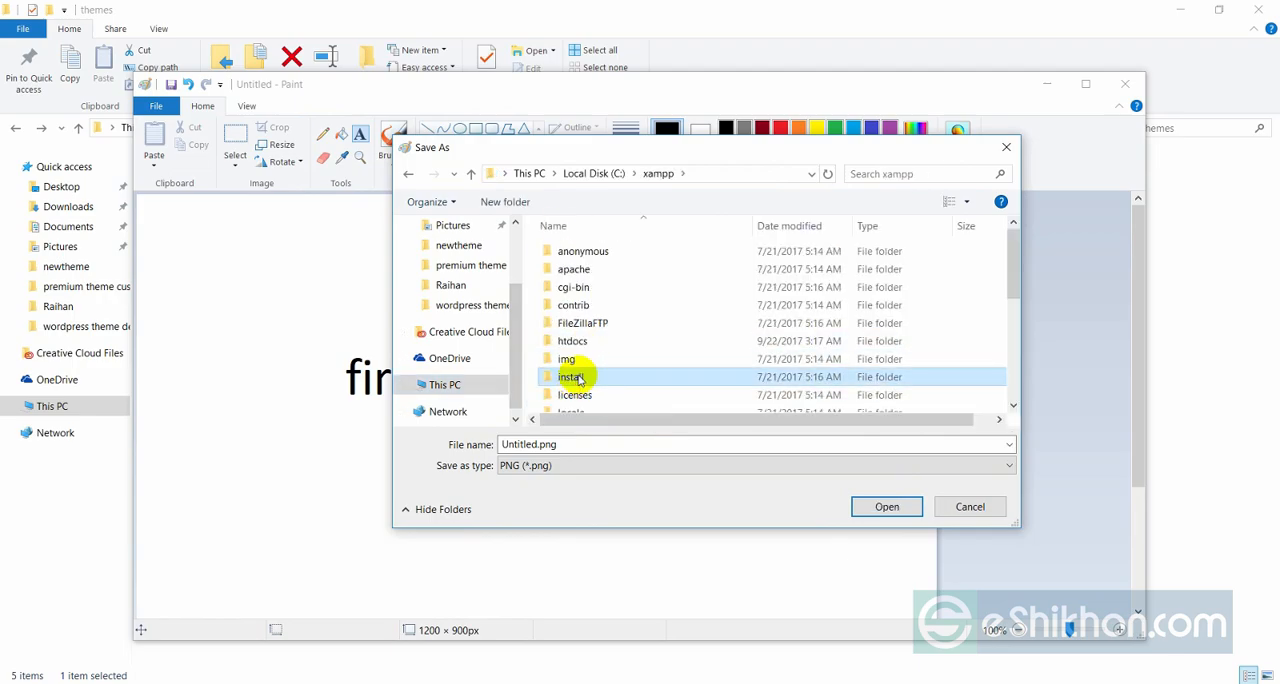
Set the save location to htdocs/extra/newtheme/wp-content/themes/newtheme inside the xampp folder.
left_click(581, 346)
double_click(581, 344)
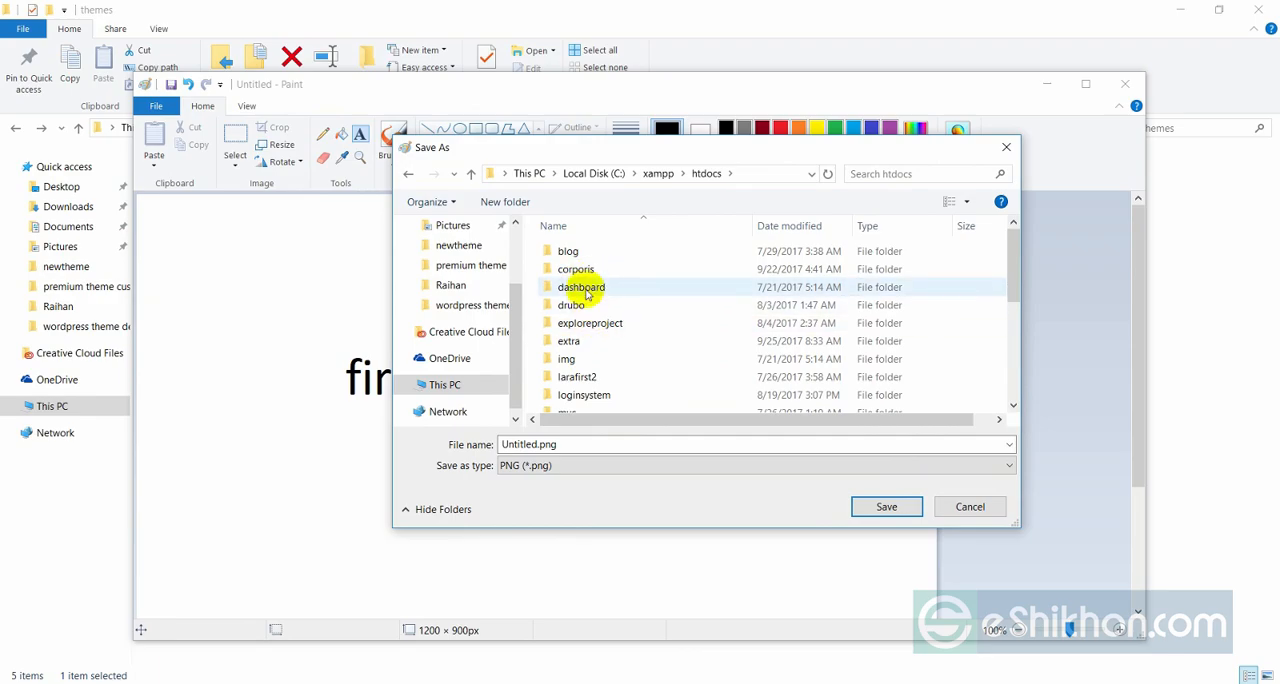
double_click(586, 341)
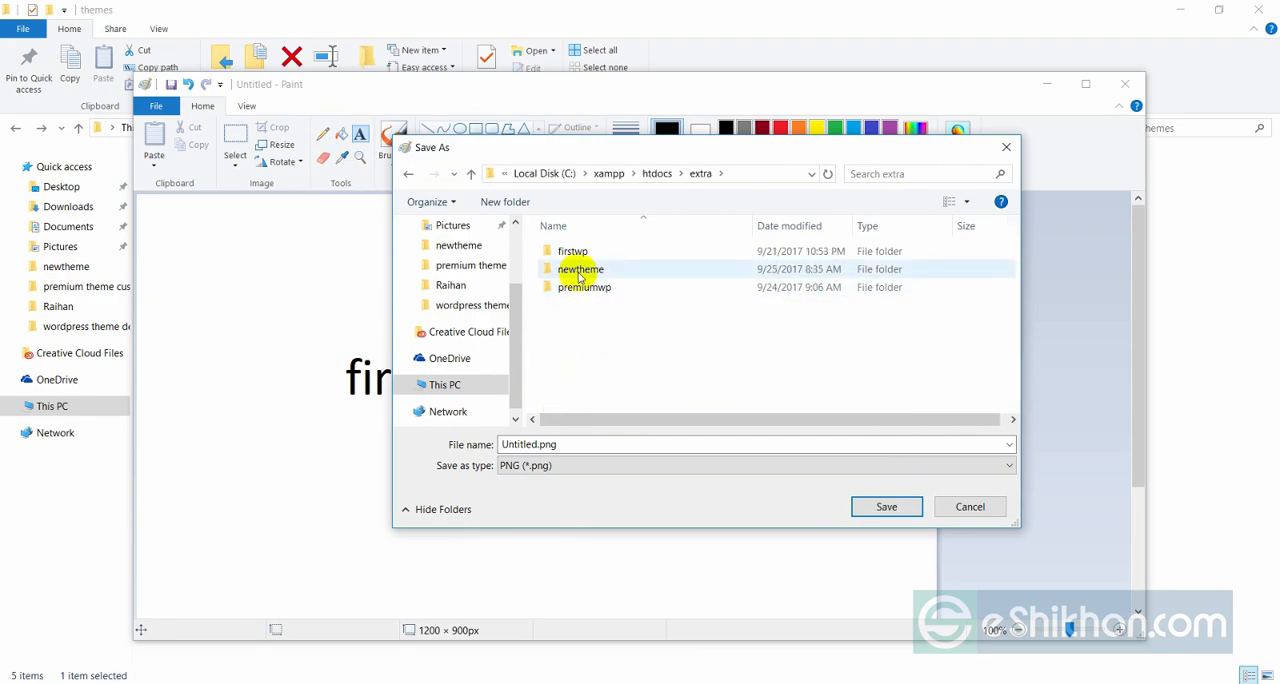
double_click(582, 273)
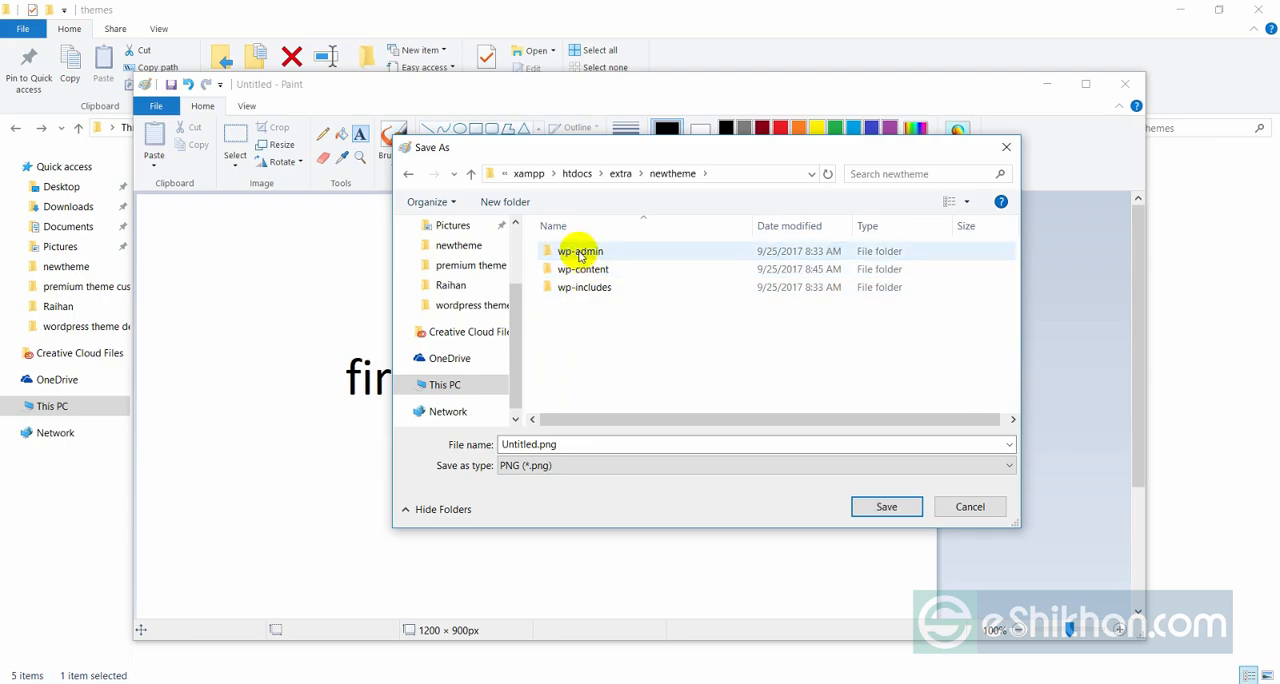
double_click(585, 270)
double_click(588, 273)
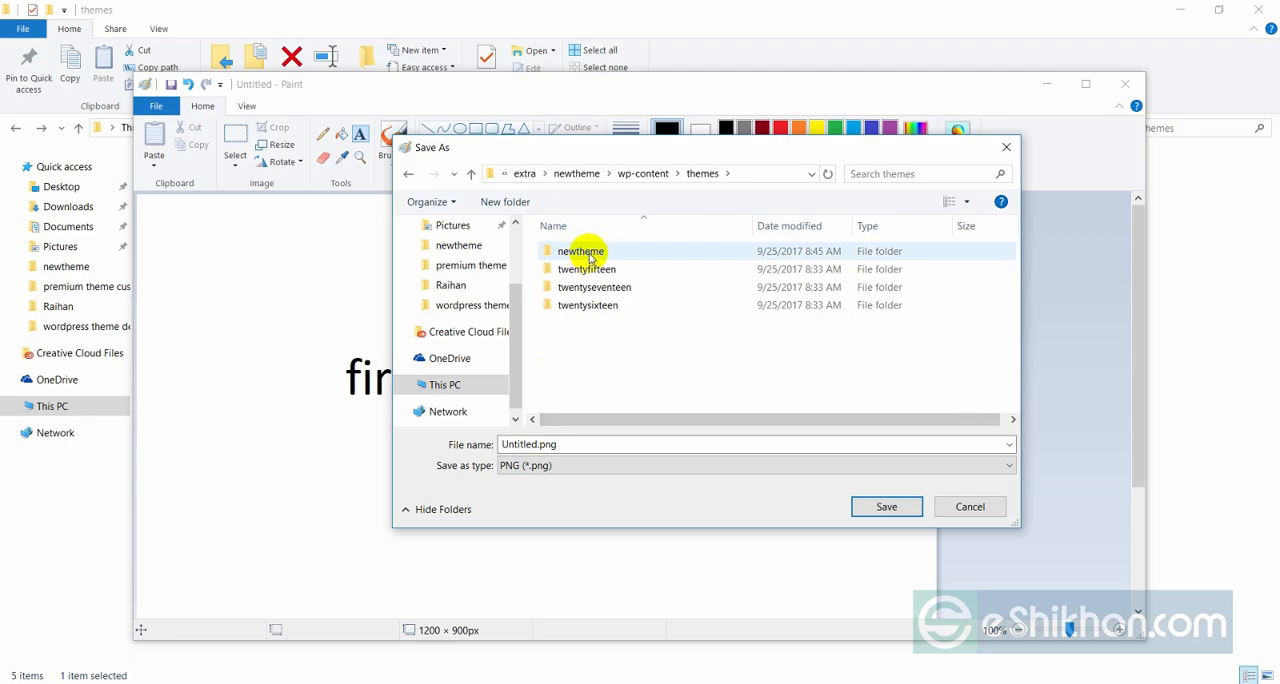
double_click(582, 252)
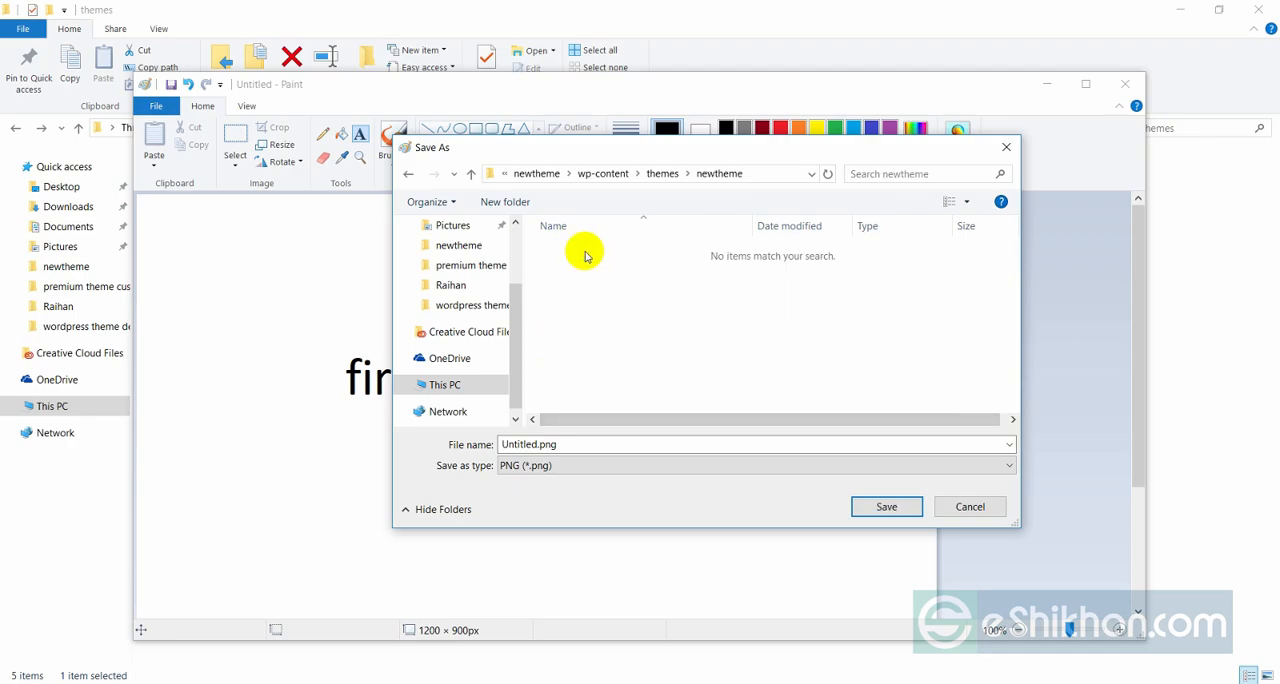
Name the image screenshot.png and save it as PNG in the newtheme theme folder.
double_click(536, 443)
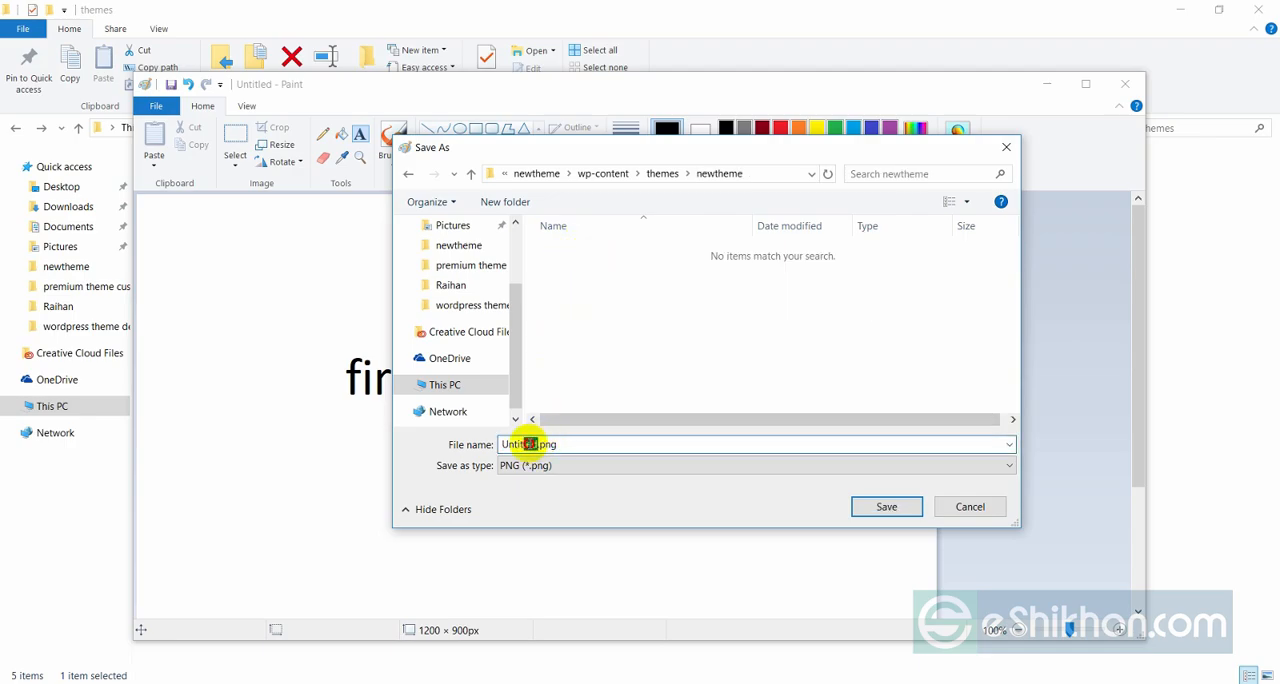
double_click(529, 443)
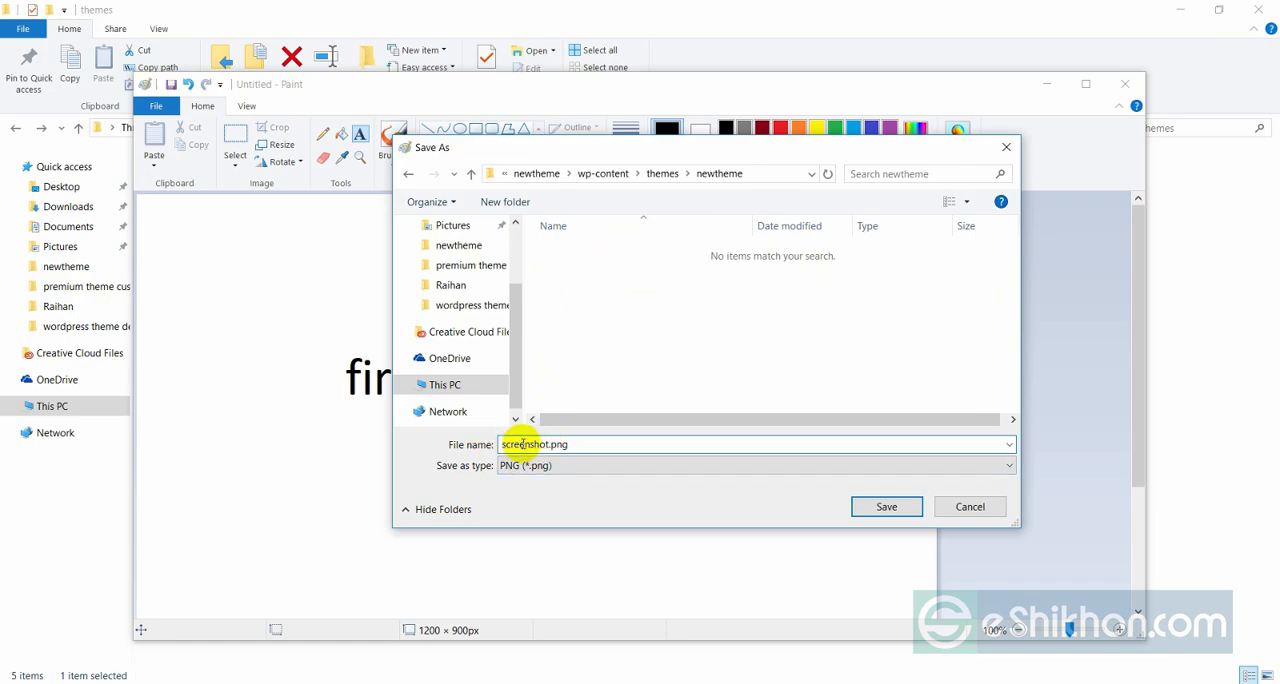
left_click(886, 506)
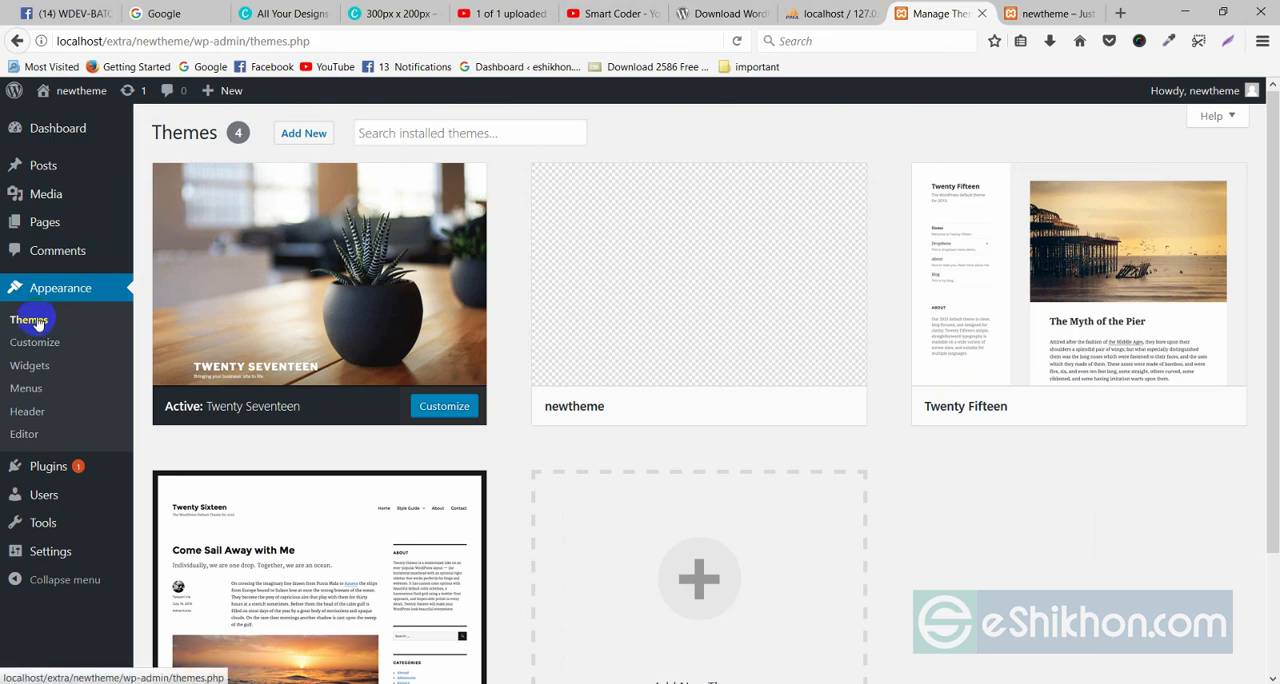
Switch to the WordPress admin in the browser, reload the Themes page and check newtheme's preview image.
left_click(36, 322)
mouse_move(694, 236)
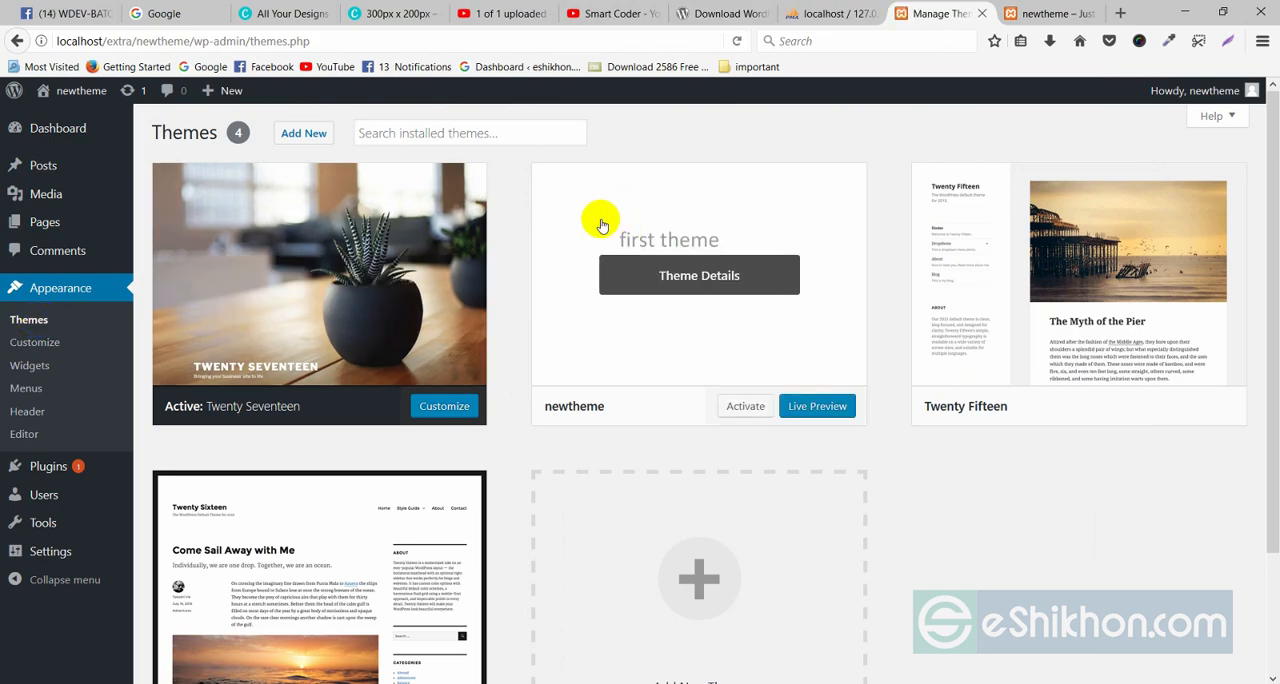